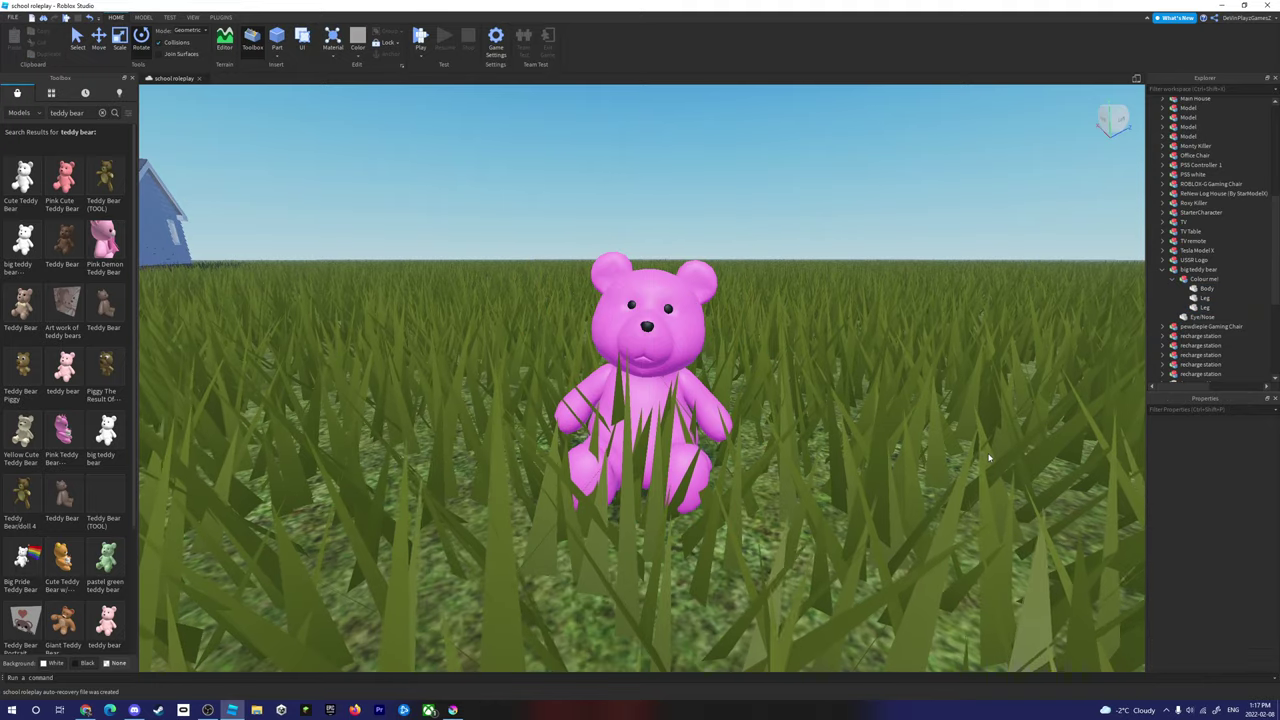
Step: Examine the pink teddy bear on the lawn and look through the teddy bear models in the search results
key("s")
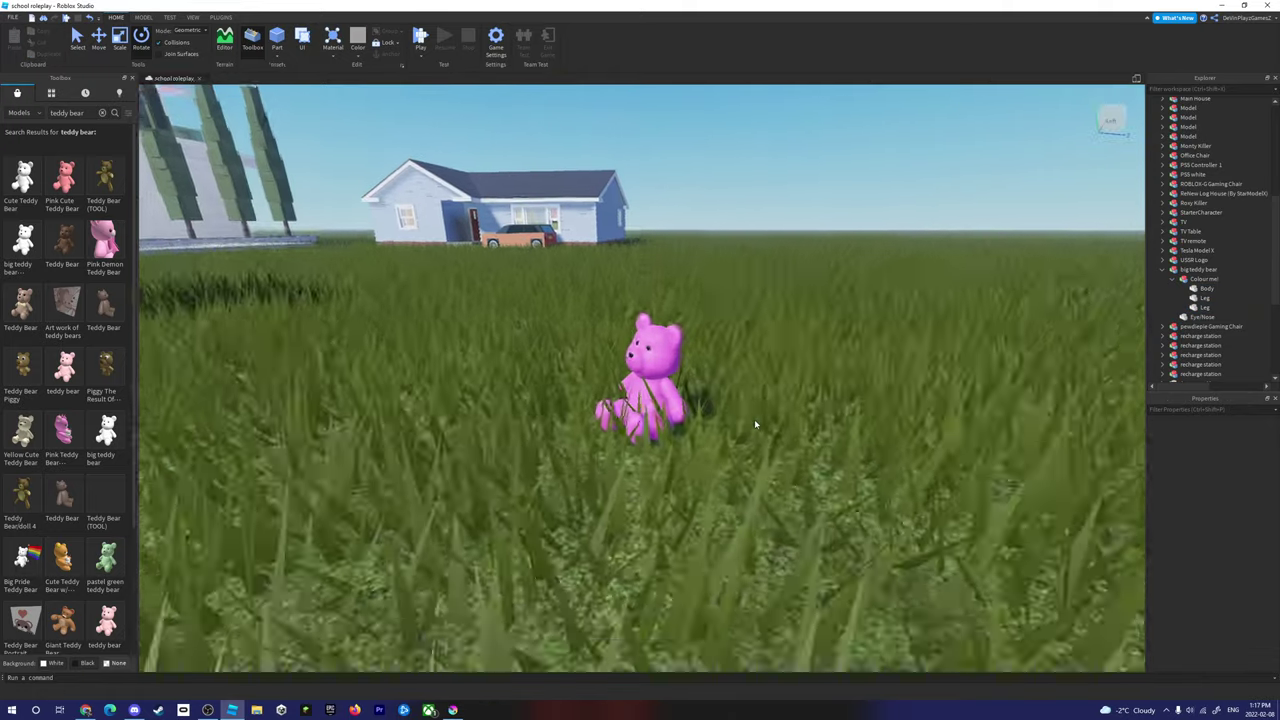
key("q")
key("e")
key("q")
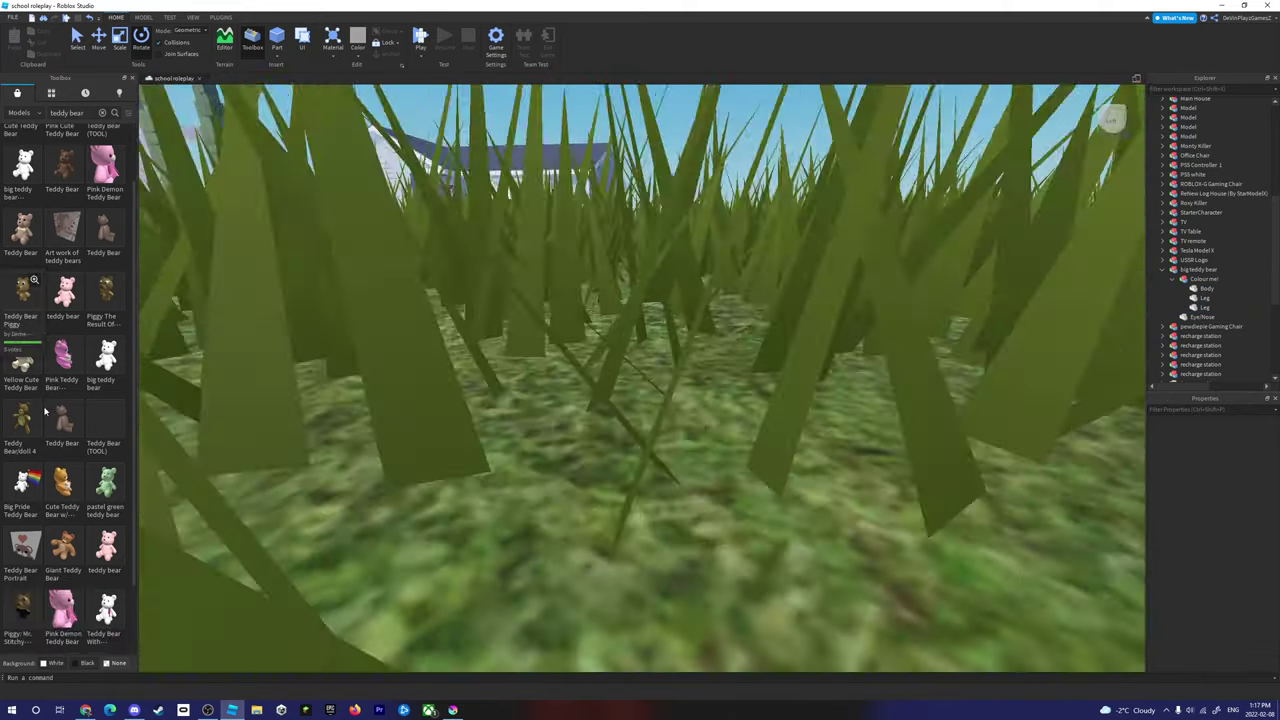
key("w")
key("s")
key("e")
scroll(44, 410, "down", 1)
key("w")
key("s")
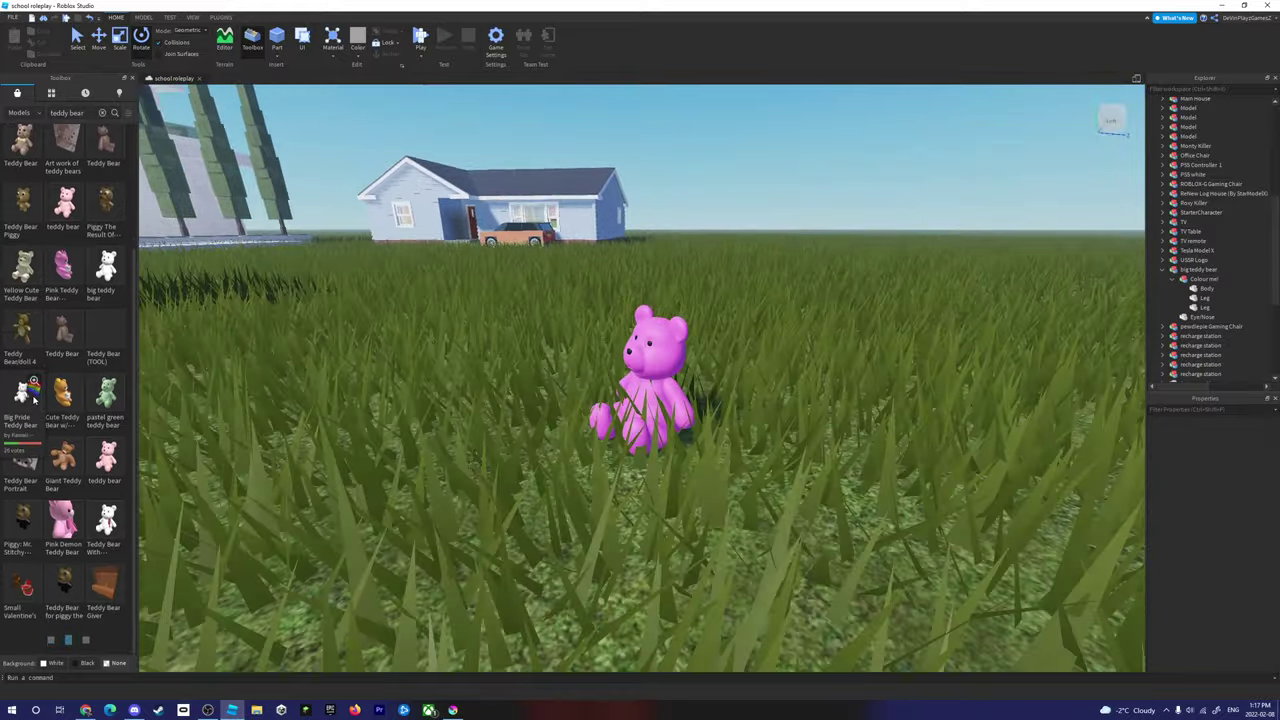
scroll(50, 380, "up", 1)
key("w")
key("s")
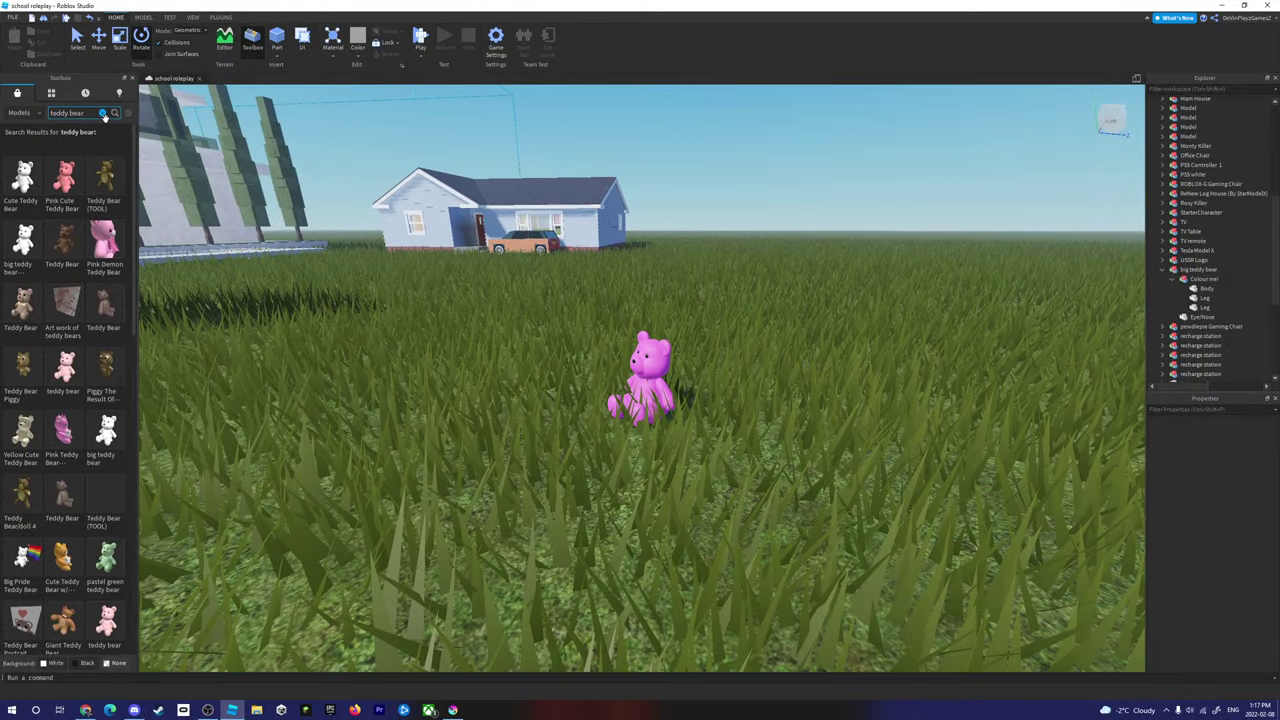
Step: Search the model library for "big teddy"
left_click(102, 113)
type("big tedd")
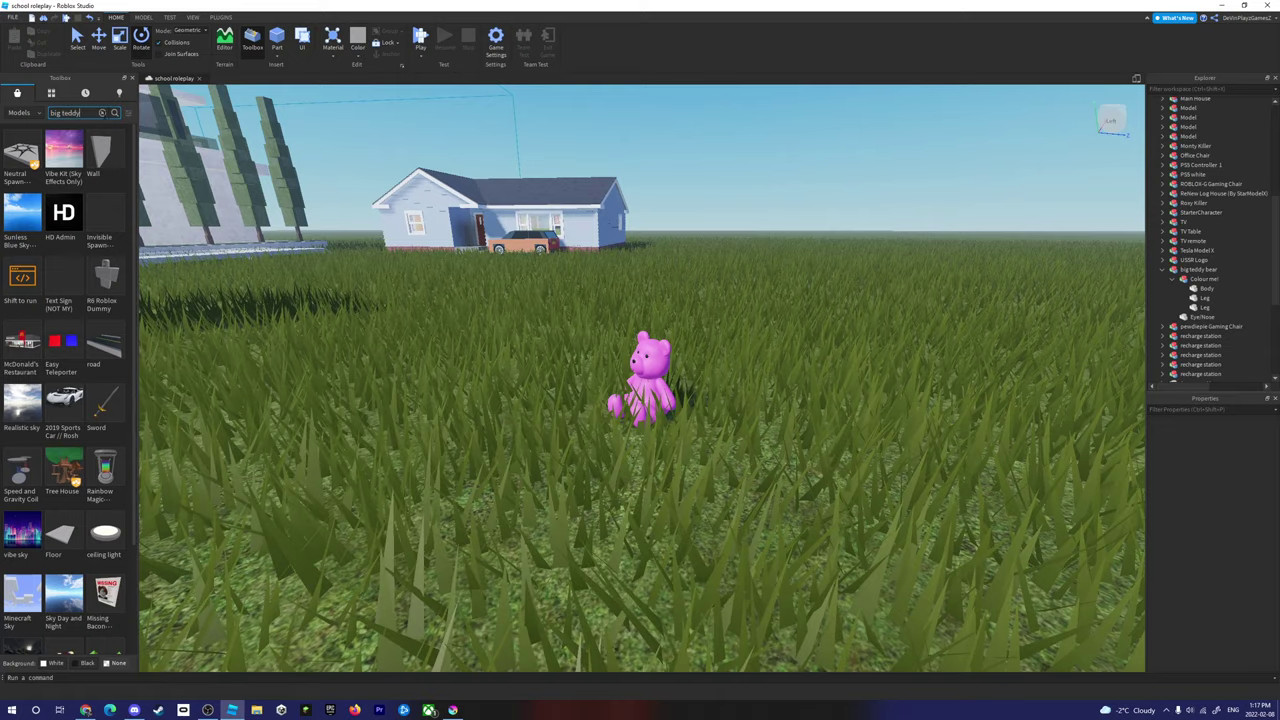
type("y")
key("Return")
Step: Insert the Big 'Ol Teddy Bear model on the grass beside the pink teddy bear
key("s")
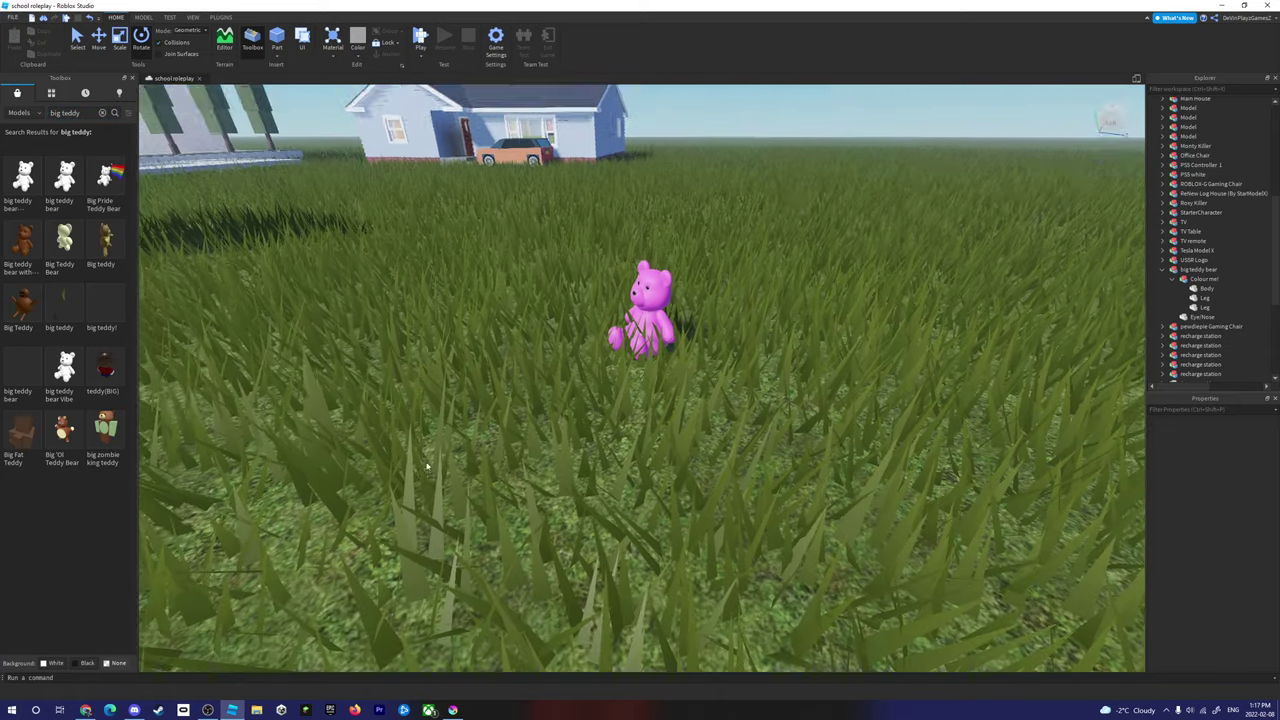
key("d")
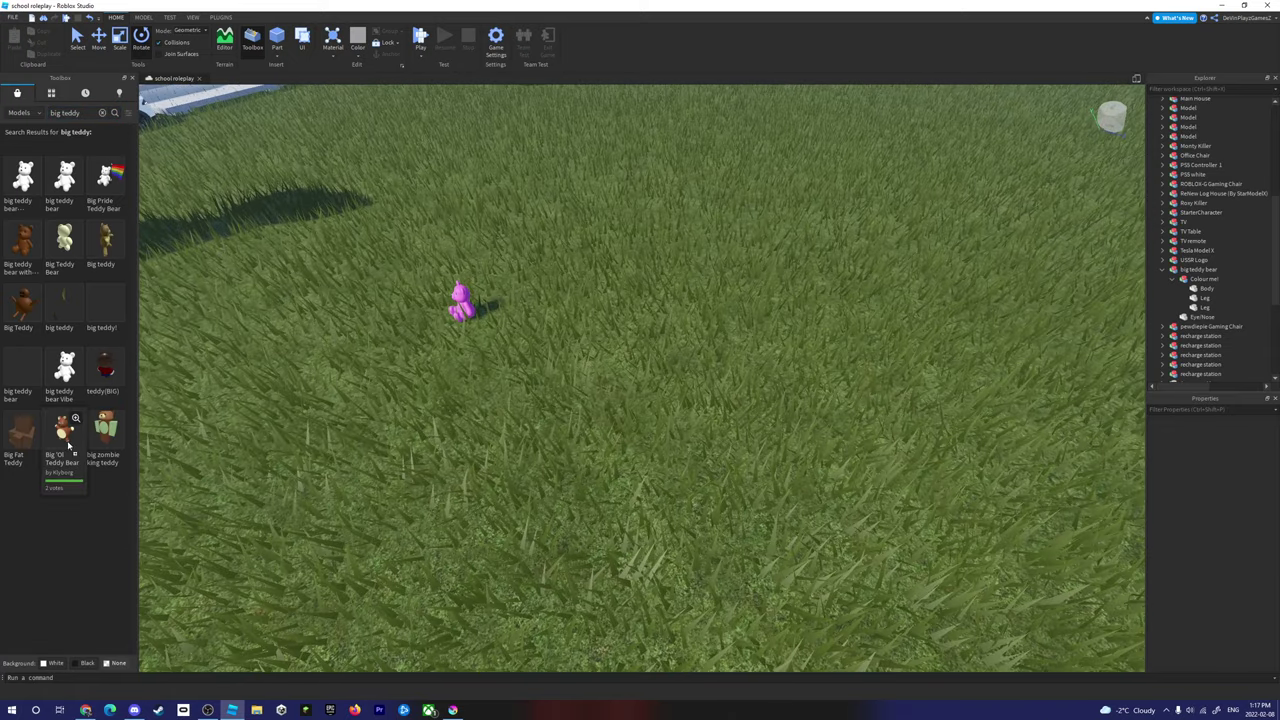
left_click_drag(662, 270, 675, 321)
key("f")
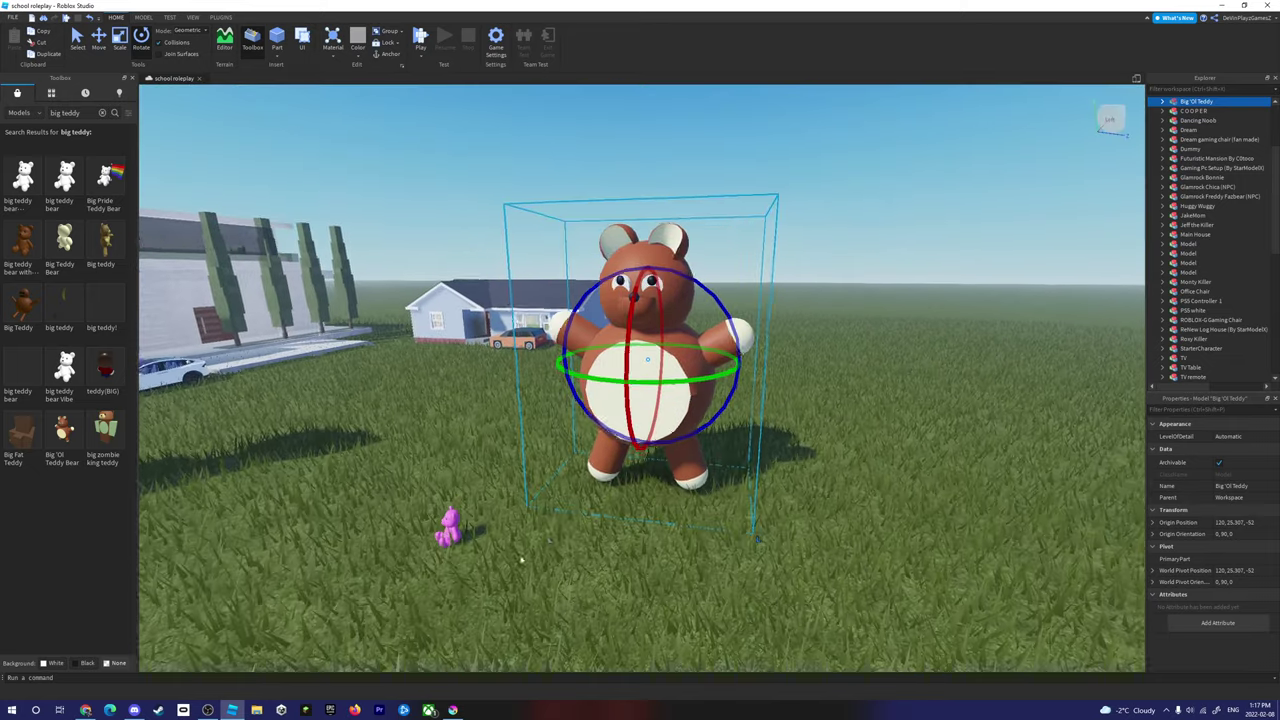
Step: Move the pink teddy bear in front of the Big 'Ol Teddy, and scale the Big 'Ol Teddy down to a fraction of its size
left_click(506, 548)
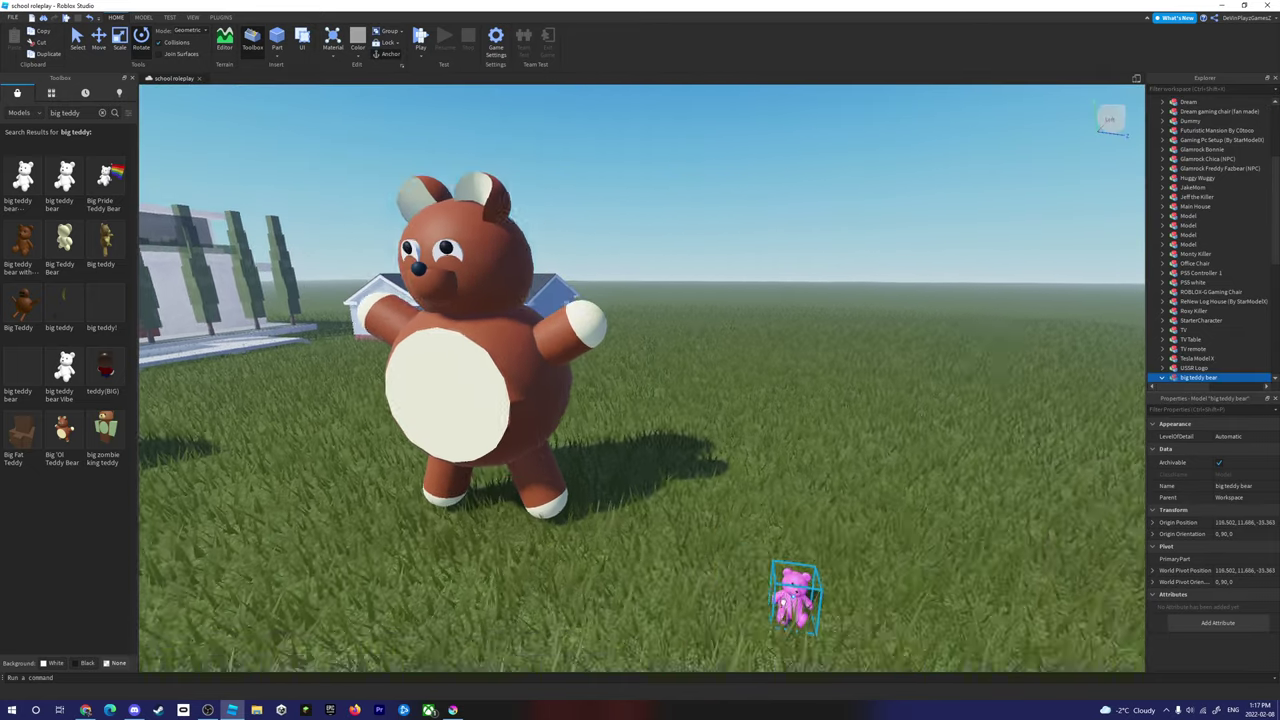
right_click_drag(652, 575, 612, 565)
key("ctrl+4")
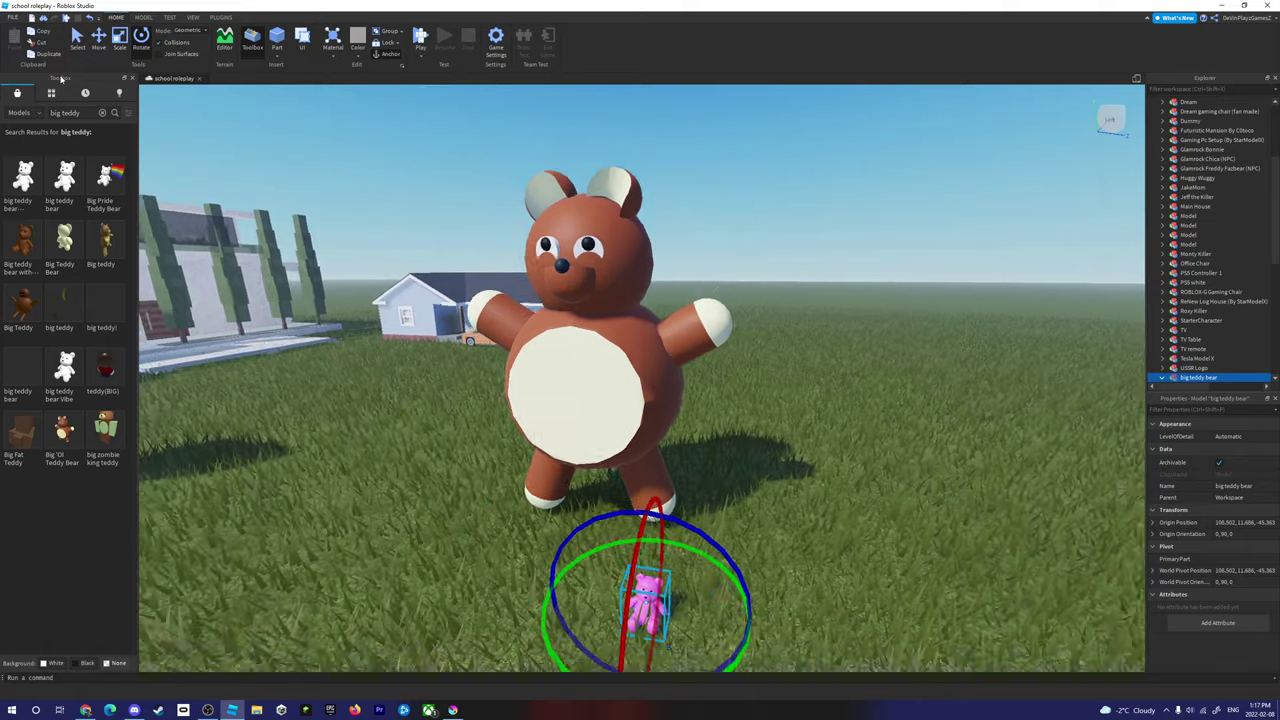
left_click(600, 400)
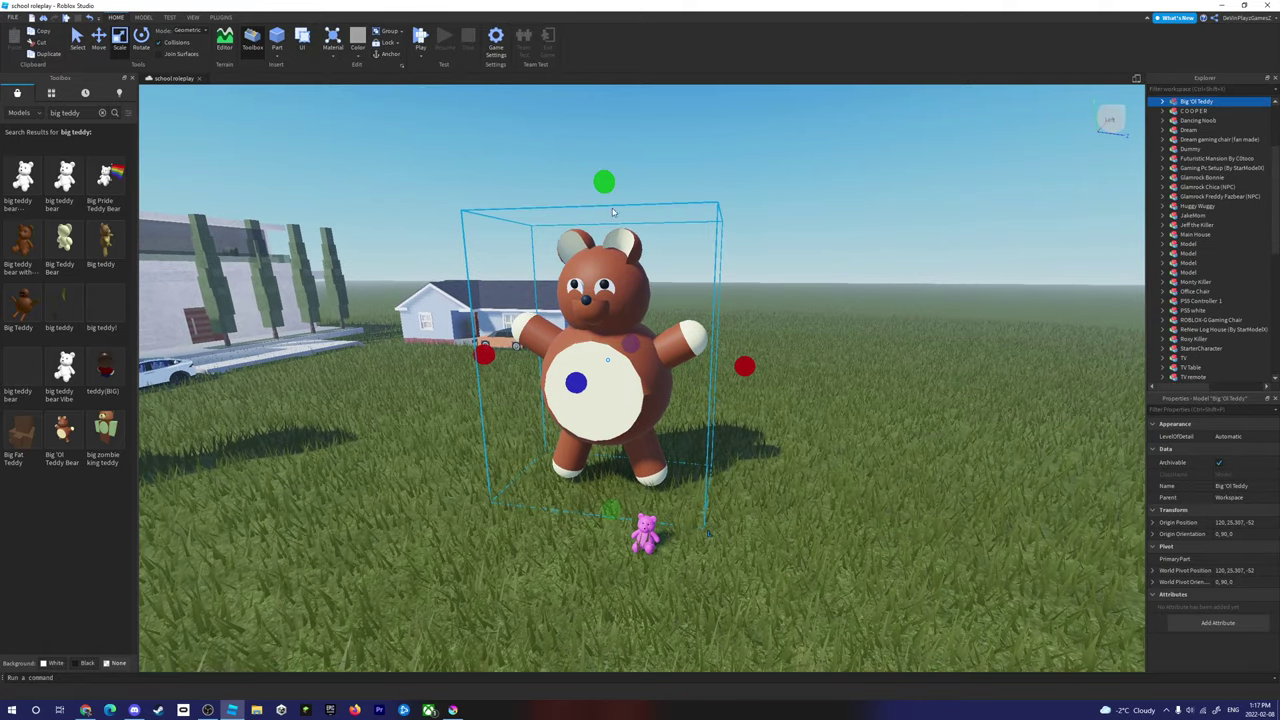
left_click_drag(605, 190, 704, 432)
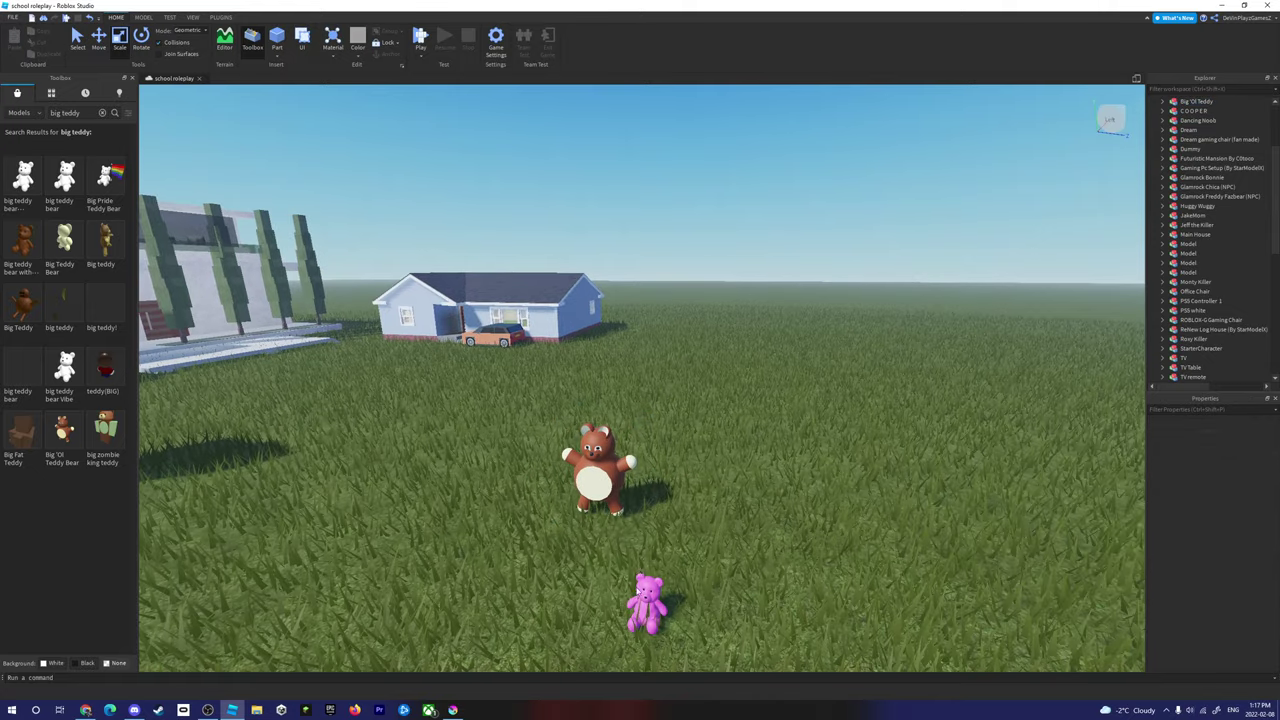
Step: Move the pink teddy bear across the lawn towards the school and turn it to -180 degrees about its vertical axis
left_click(645, 535)
key("f")
key("s")
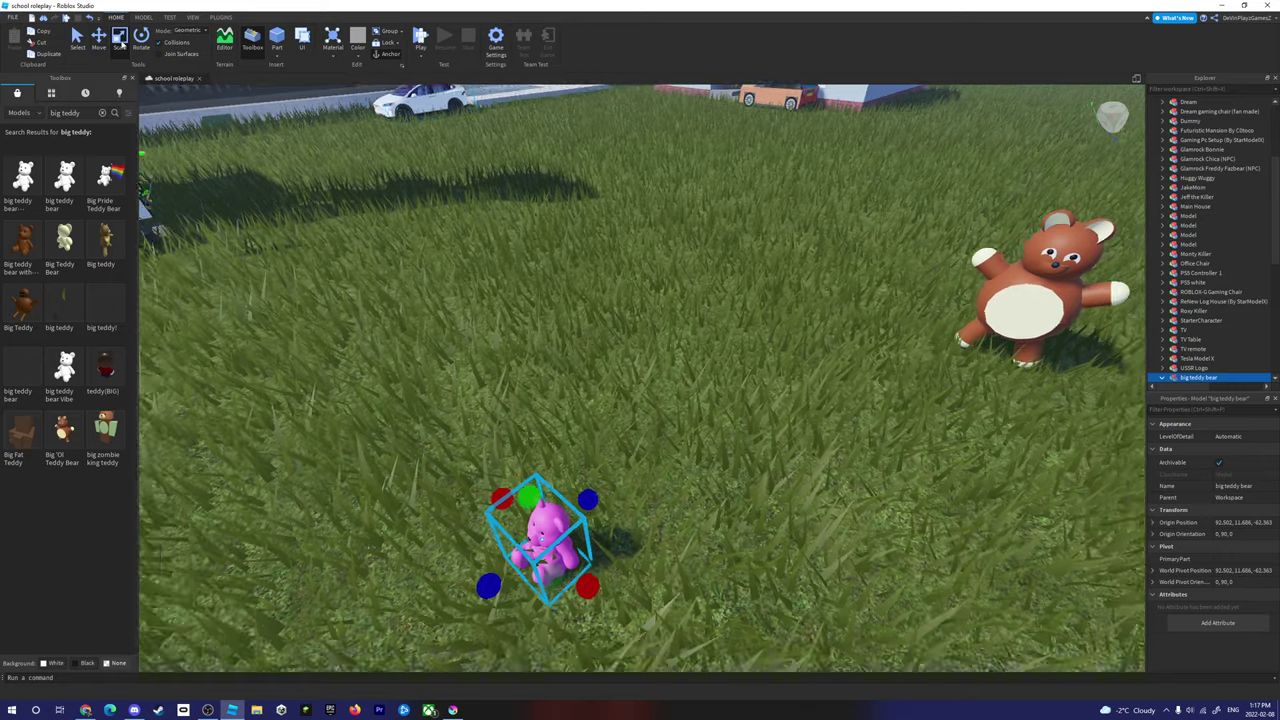
key("ctrl+4")
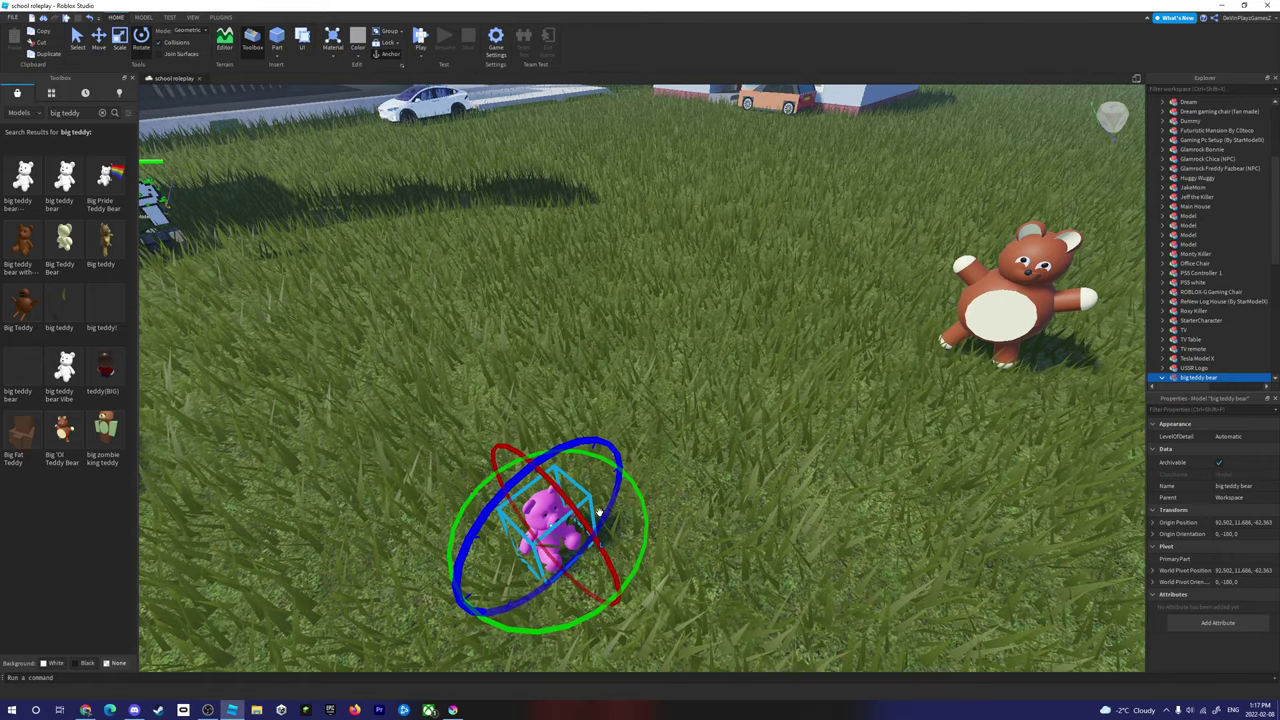
key("s")
key("d")
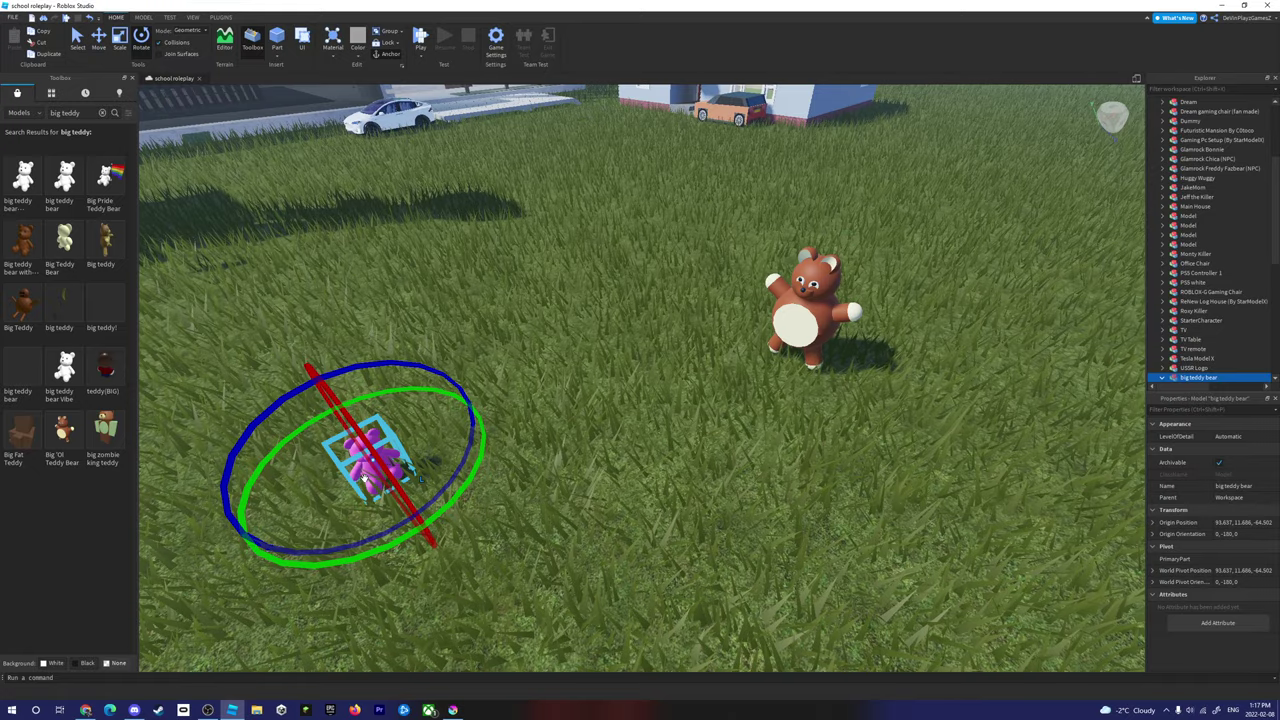
Step: Seat the pink teddy bear in the back-row classroom chair beside the open side facing the lawn
left_click_drag(368, 478, 789, 565)
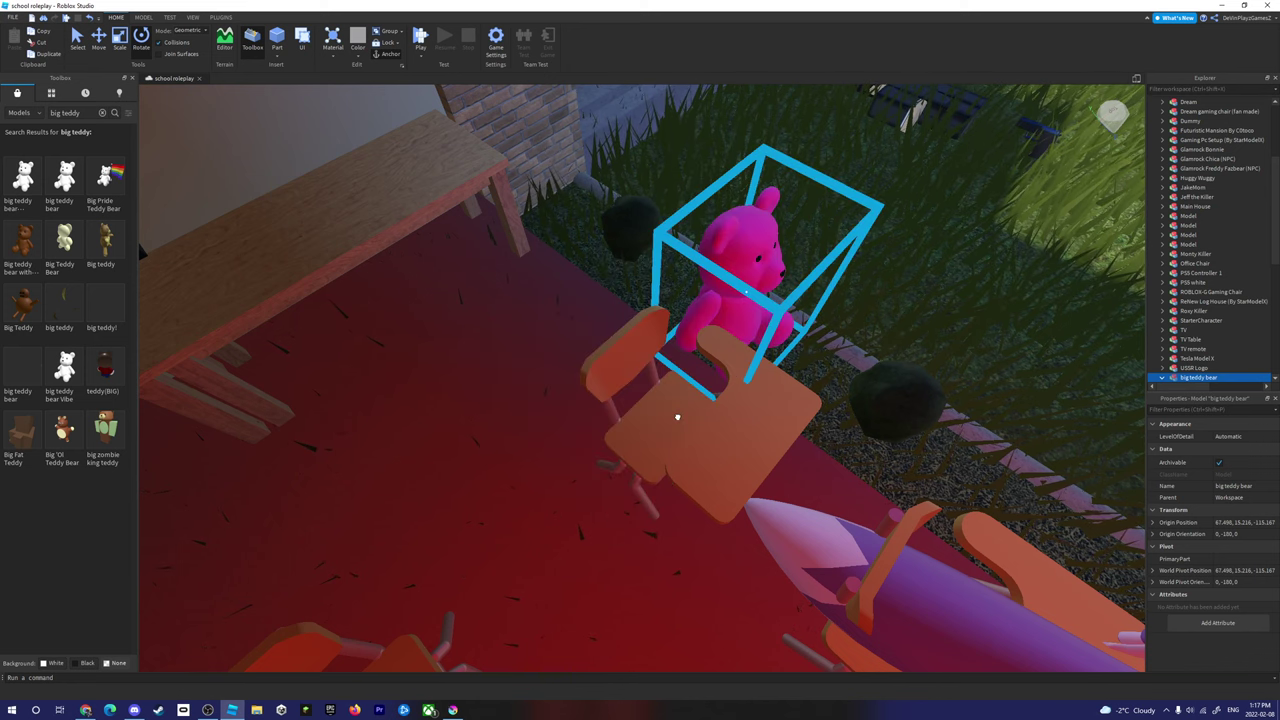
left_click_drag(679, 425, 679, 428)
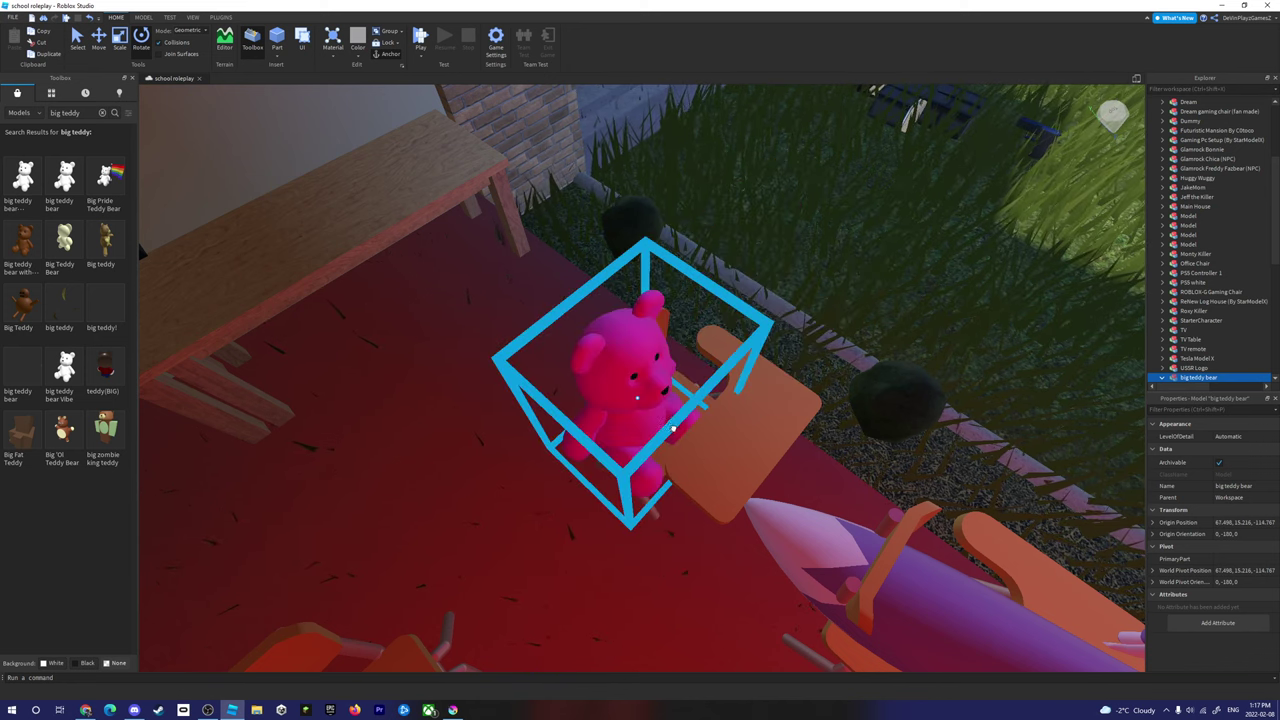
key("ctrl+3")
right_click_drag(674, 425, 707, 452)
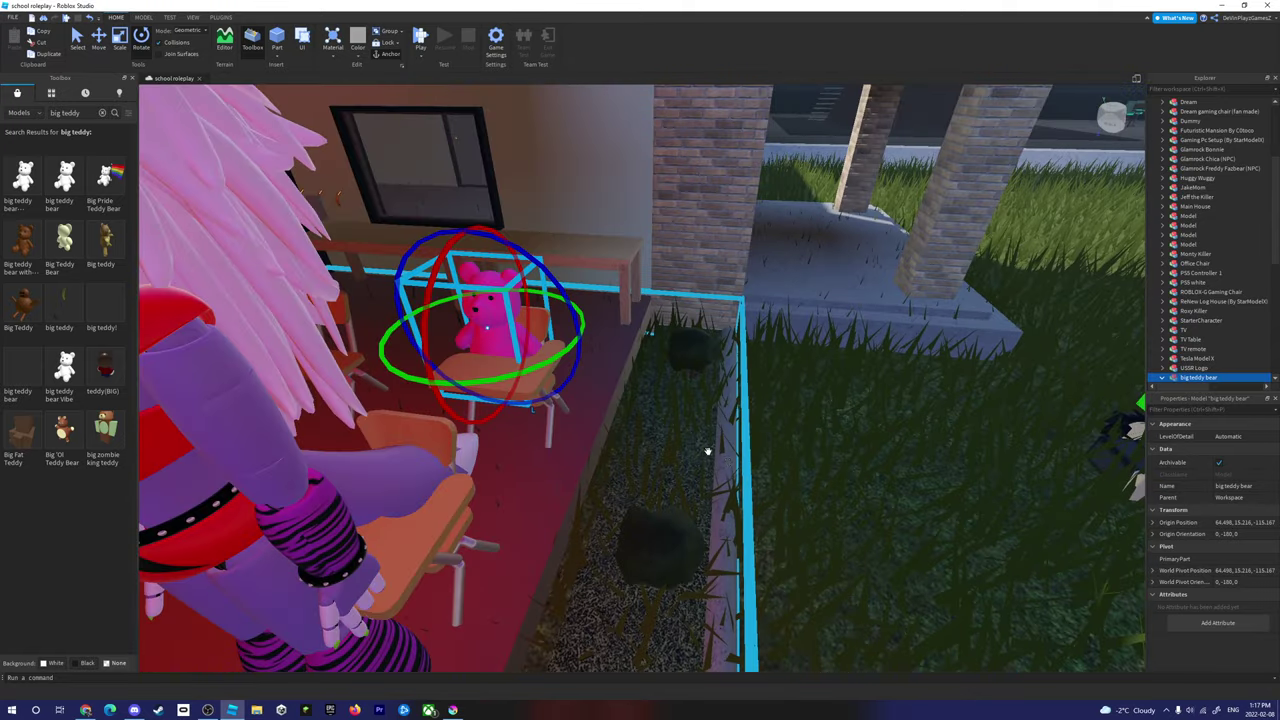
Step: Move the scaled-down Big 'Ol Teddy across the lawn to the grass just outside the classroom
left_click(866, 494)
key("s")
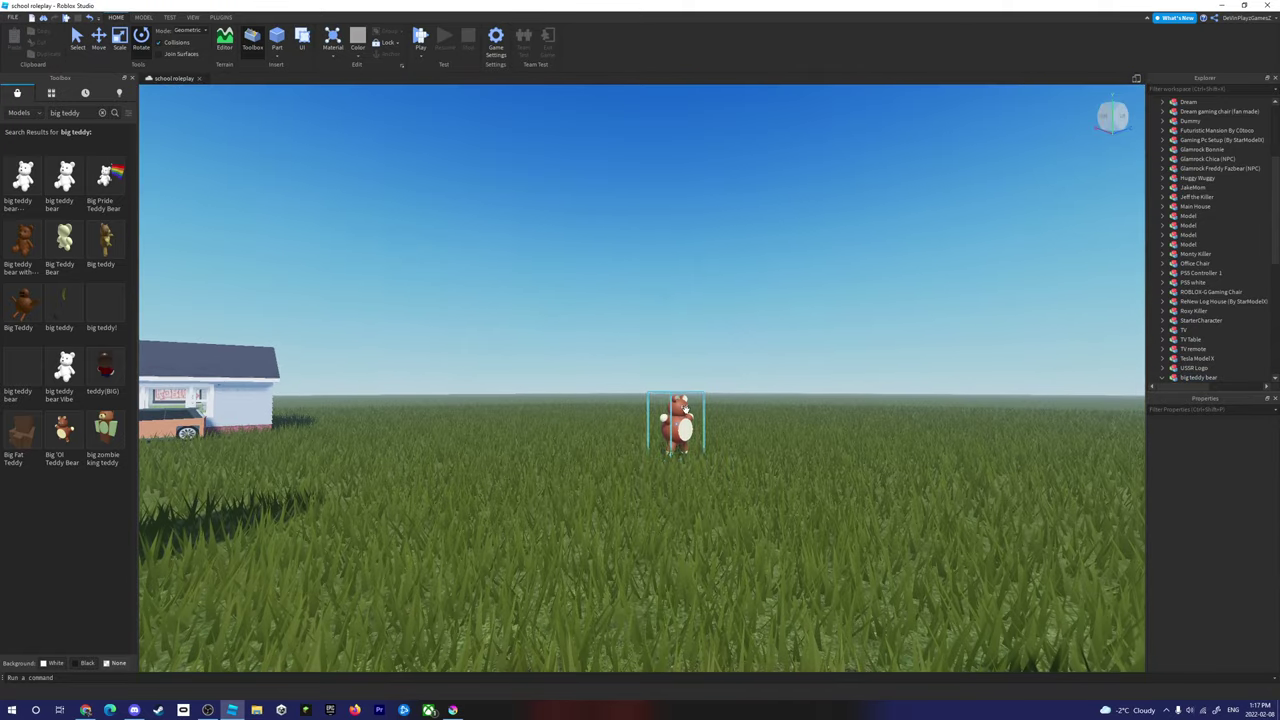
left_click(684, 412)
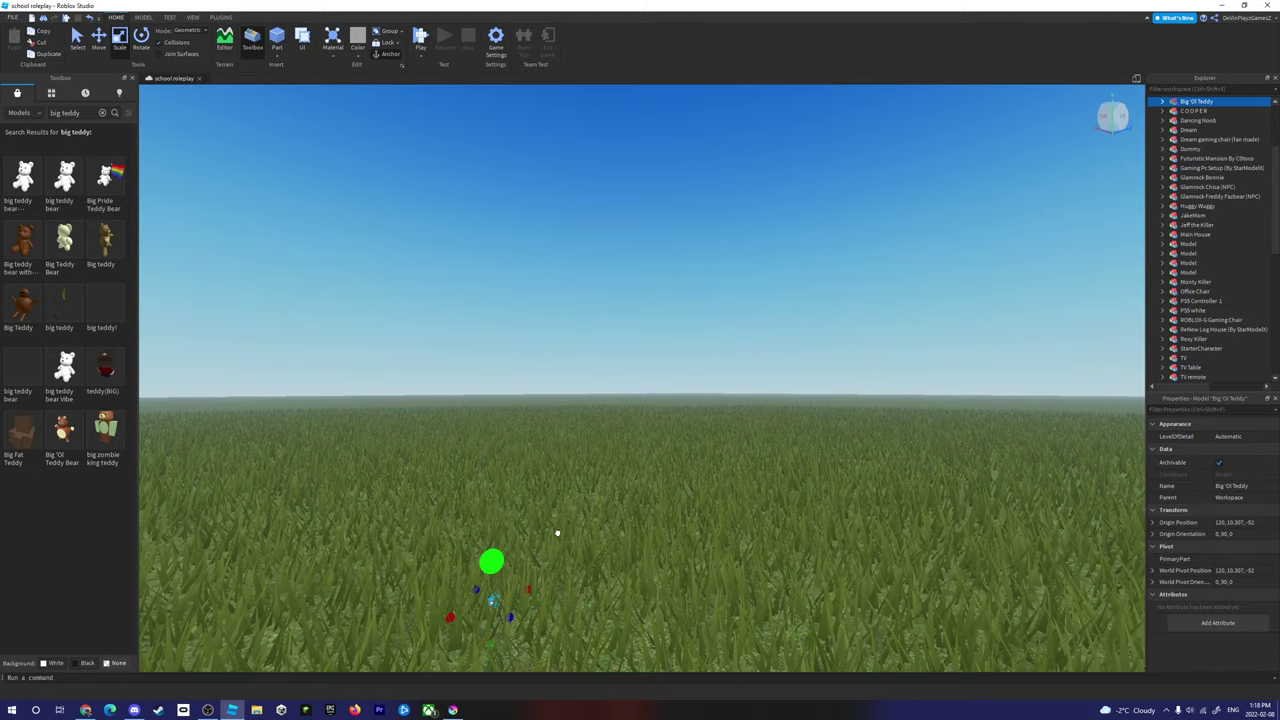
key("w")
left_click_drag(494, 571, 494, 432)
left_click(119, 40)
key("f")
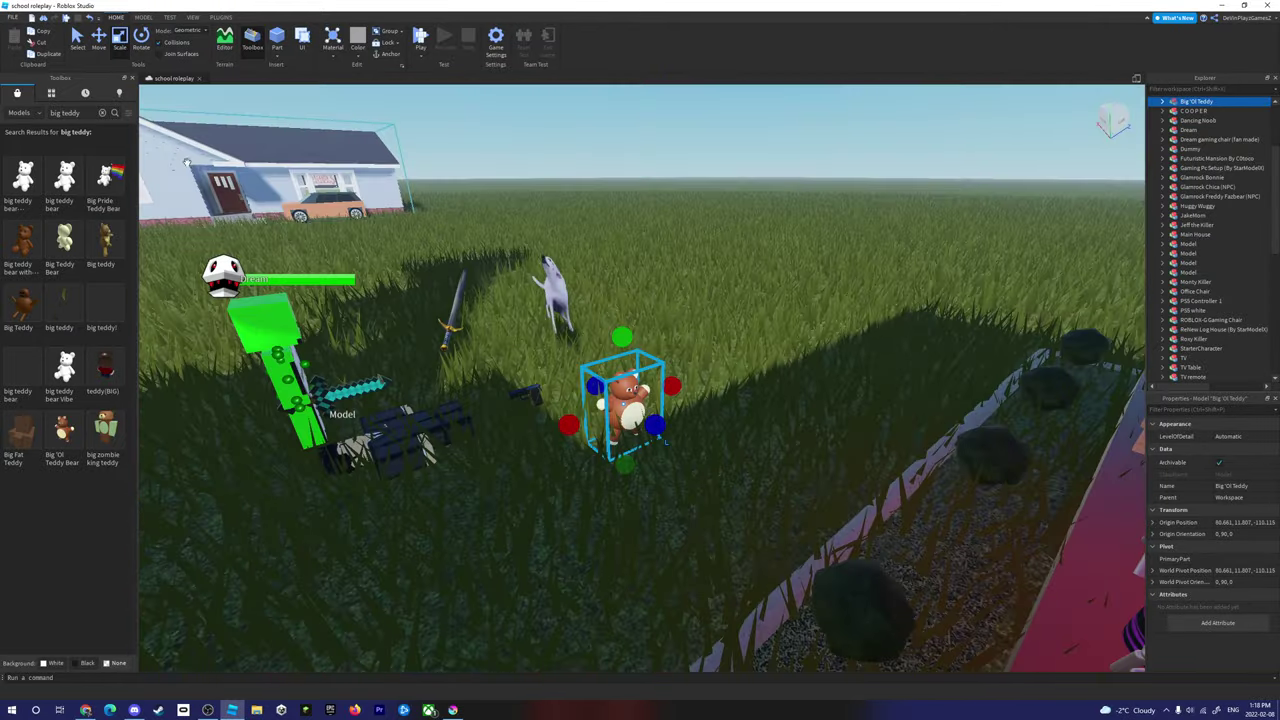
Step: Turn the Big 'Ol Teddy to -180 degrees about its vertical axis and place it at the classroom desk beside the pink bear
left_click(141, 40)
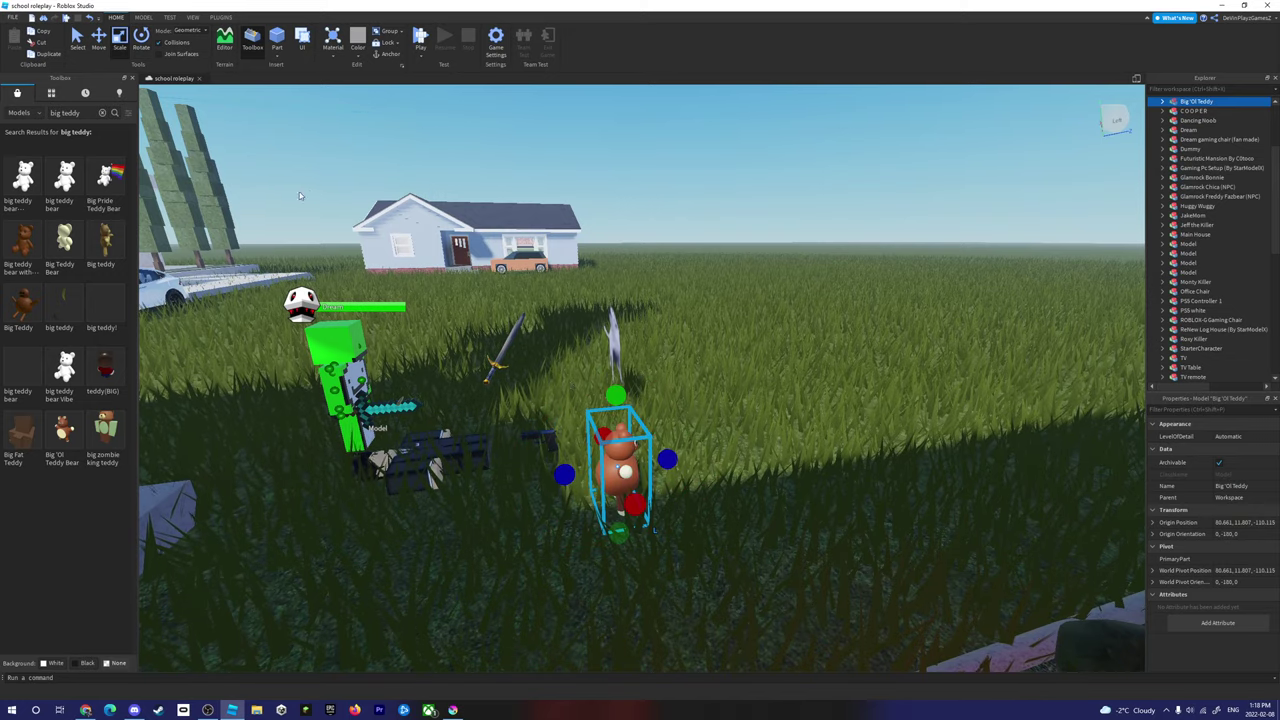
left_click_drag(640, 421, 728, 527)
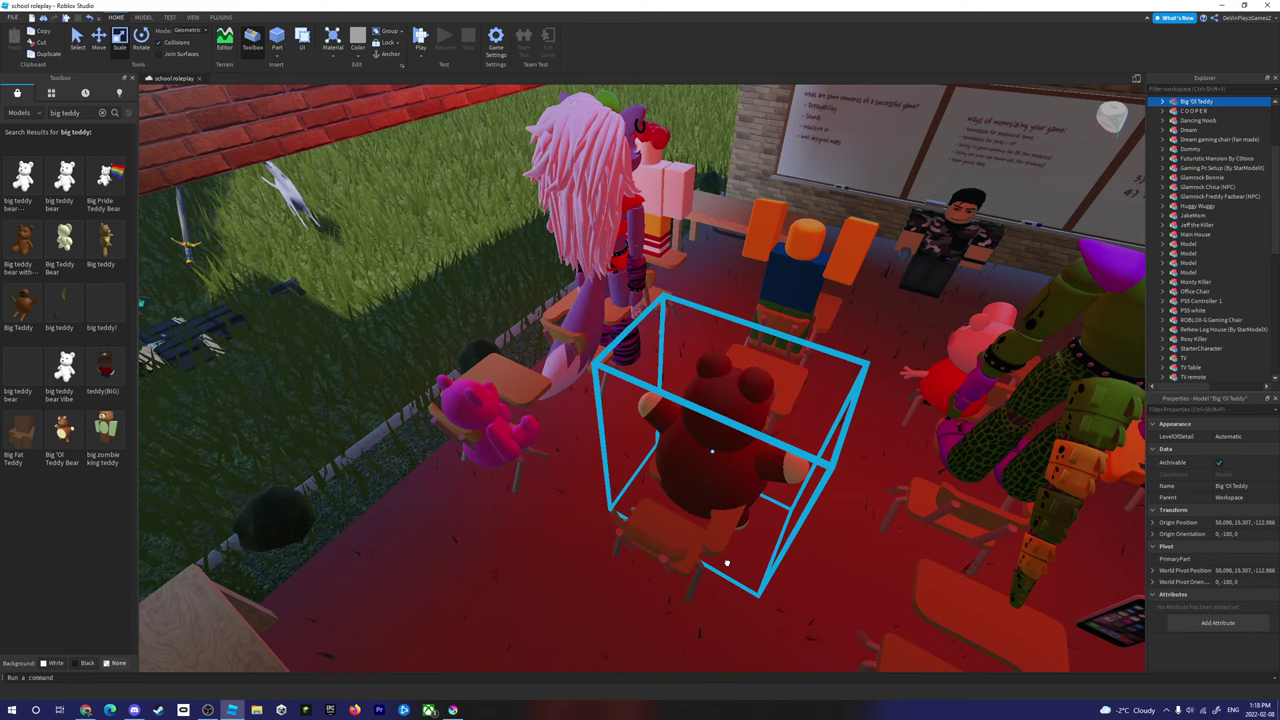
Step: Inspect the classroom from several angles to check both teddy bears and the other seated characters
right_click_drag(273, 241, 925, 535)
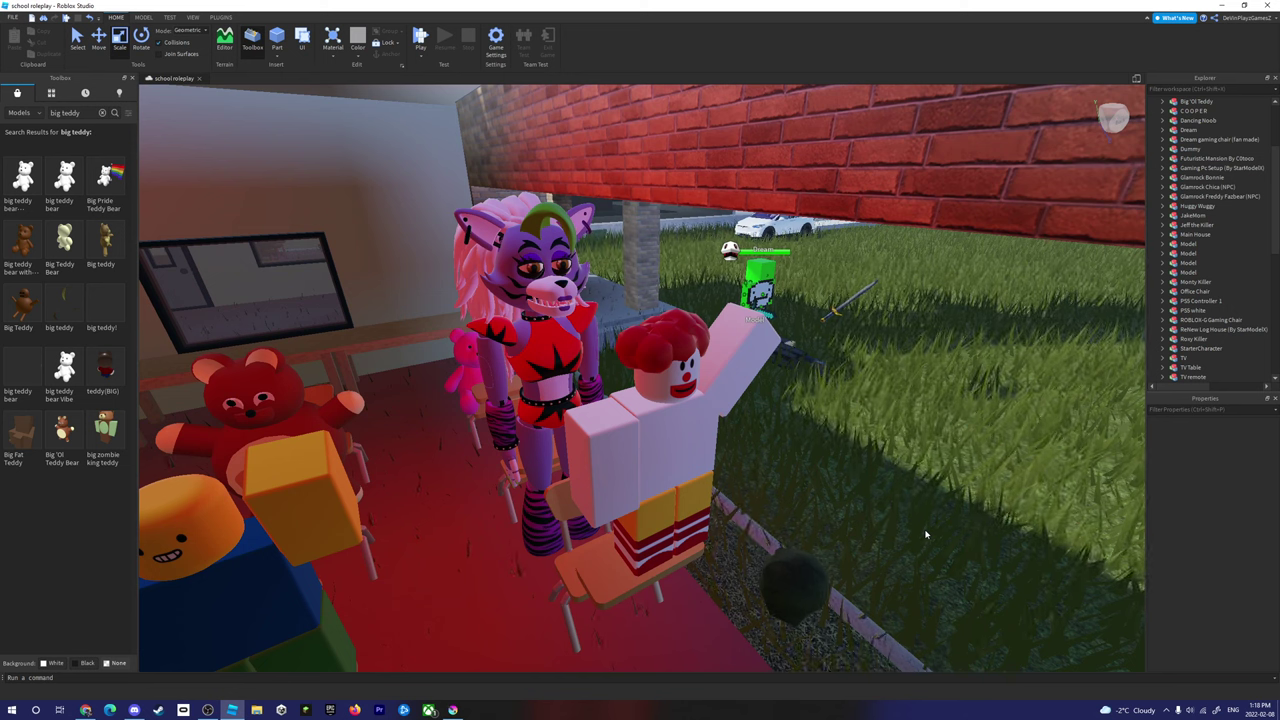
right_click_drag(587, 193, 587, 193)
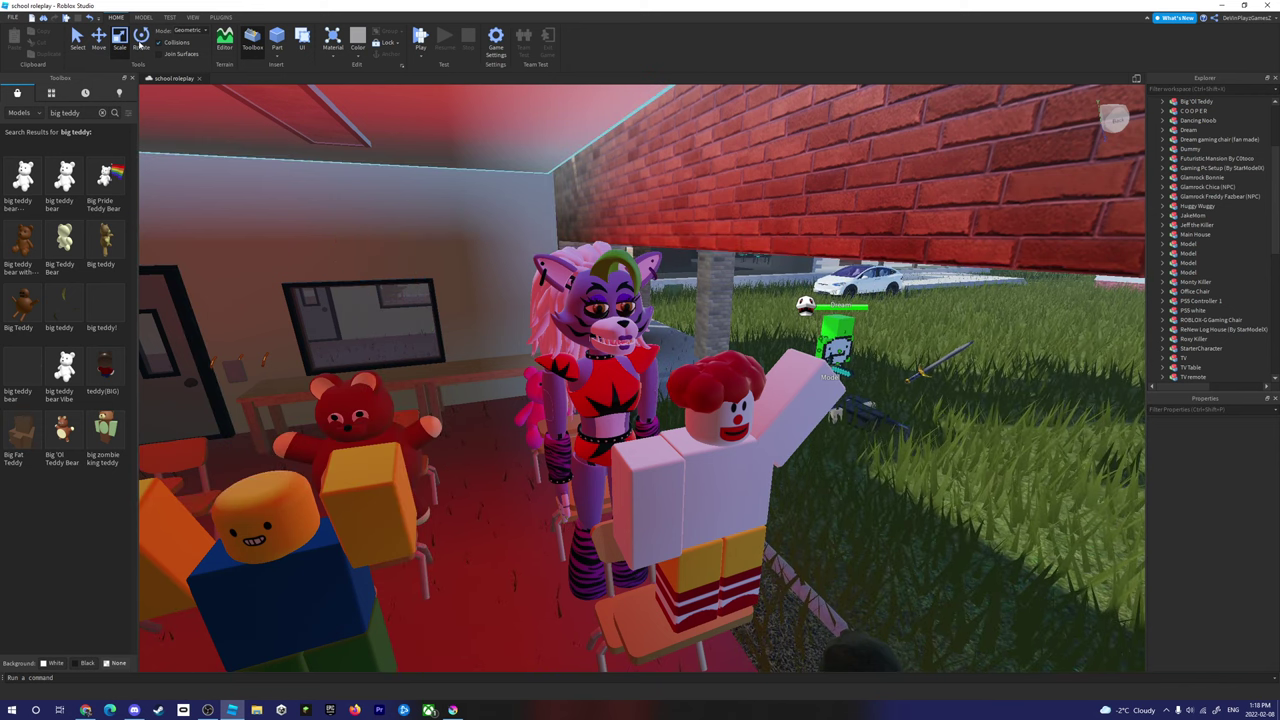
right_click_drag(903, 456, 1071, 389)
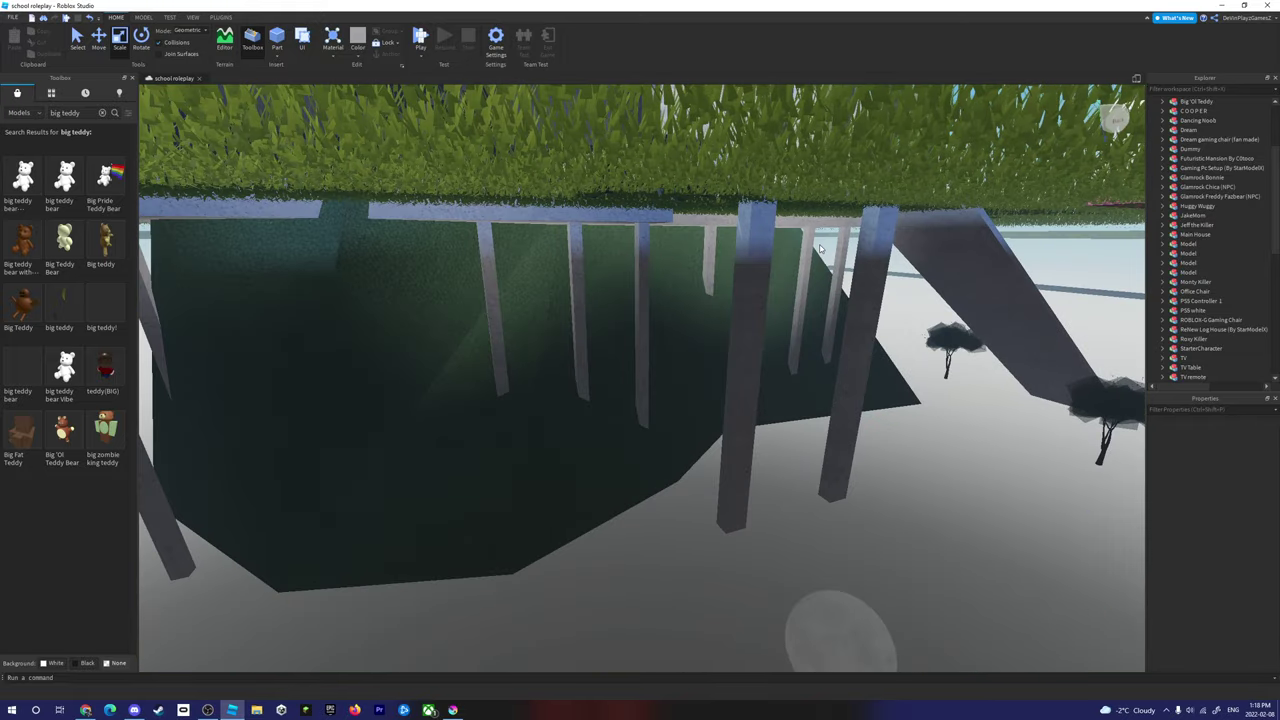
right_click_drag(820, 248, 765, 500)
scroll(765, 500, "down", 5)
scroll(765, 500, "up", 5)
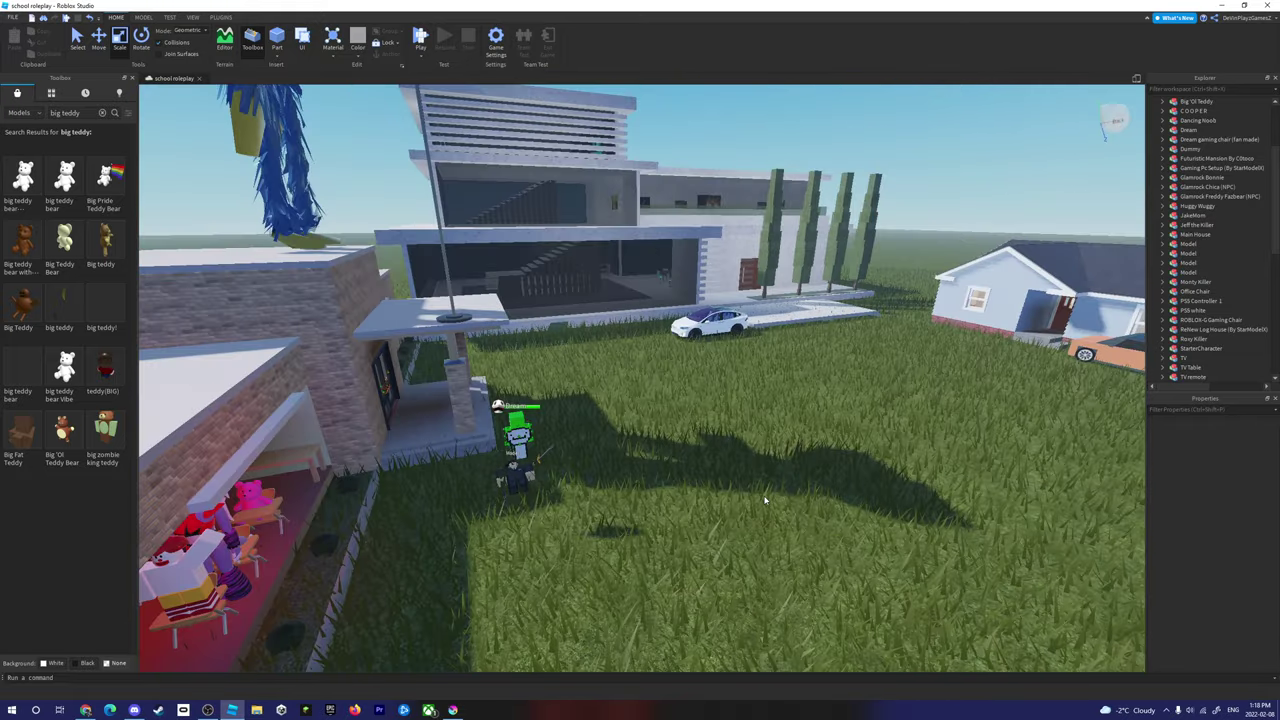
scroll(765, 500, "down", 3)
right_click_drag(765, 500, 979, 352)
scroll(775, 500, "down", 5)
scroll(942, 272, "up", 3)
scroll(972, 338, "up", 3)
scroll(972, 338, "down", 5)
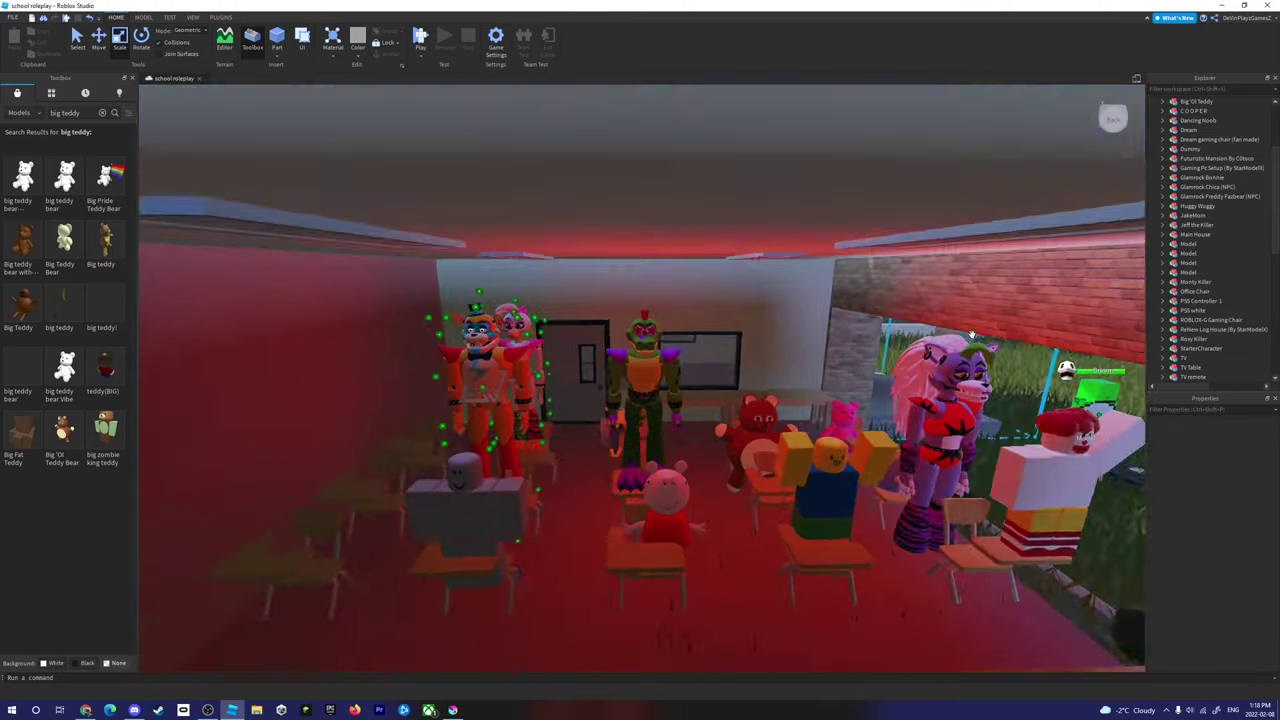
scroll(971, 336, "up", 6)
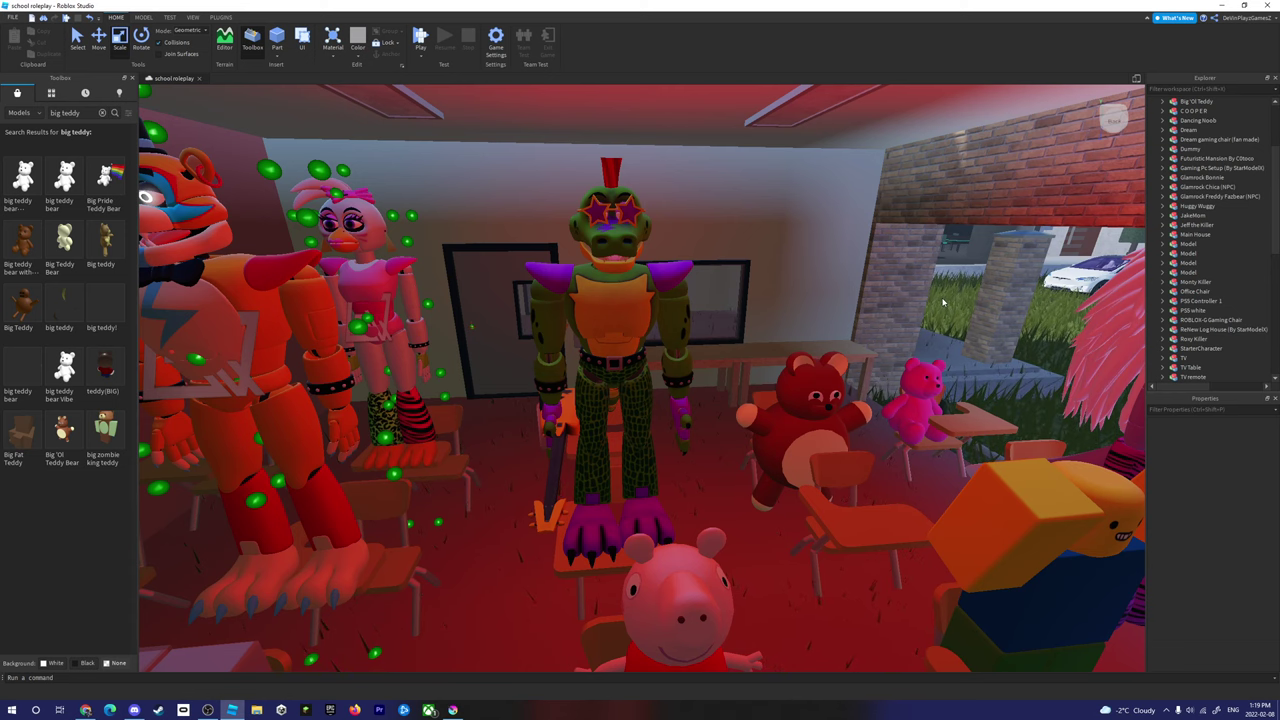
Step: Move the classroom floor to 54.187, 19.563, -89.363 with a -14.44 degree tilt, and switch to the Select tool
right_click_drag(925, 275, 899, 341)
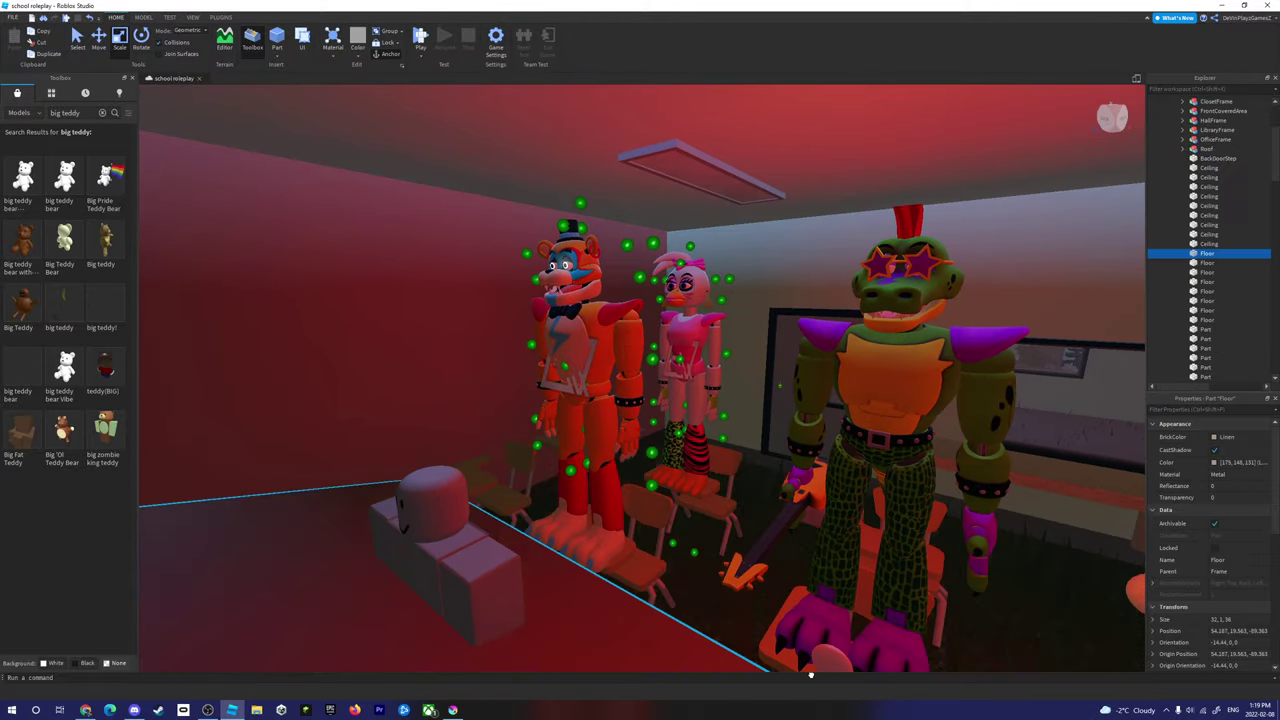
scroll(689, 647, "up", 2)
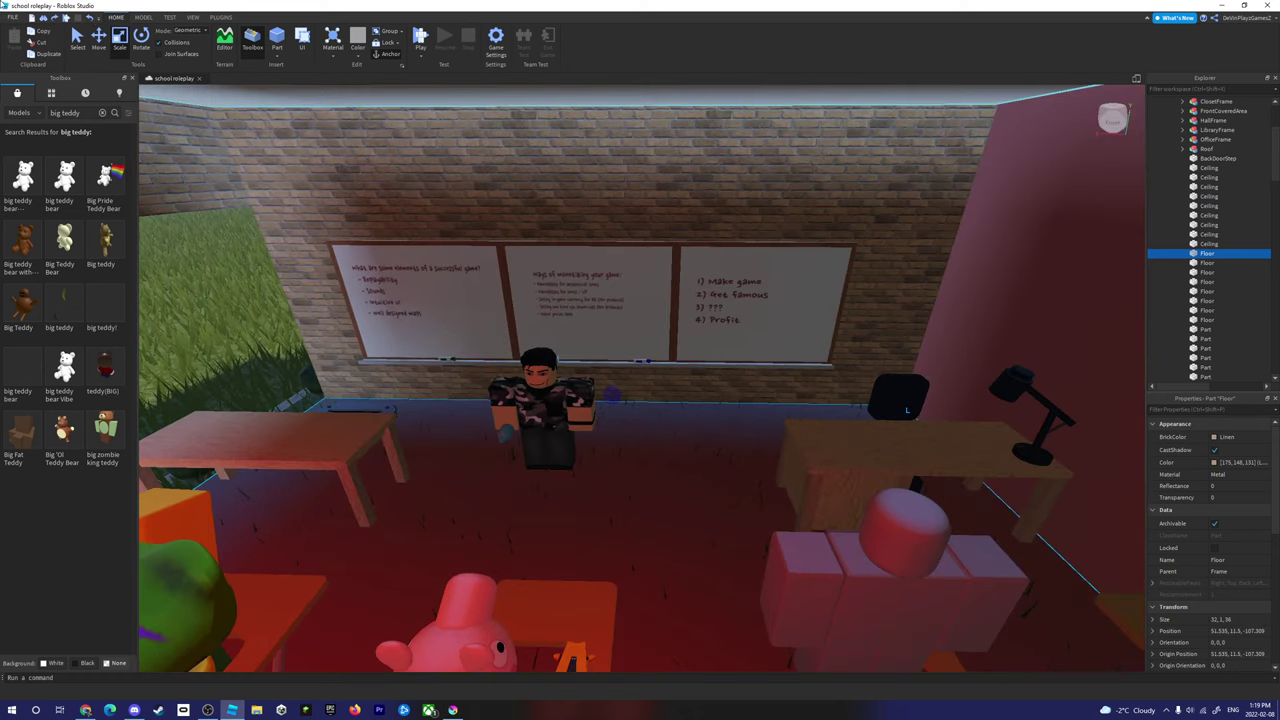
left_click(53, 18)
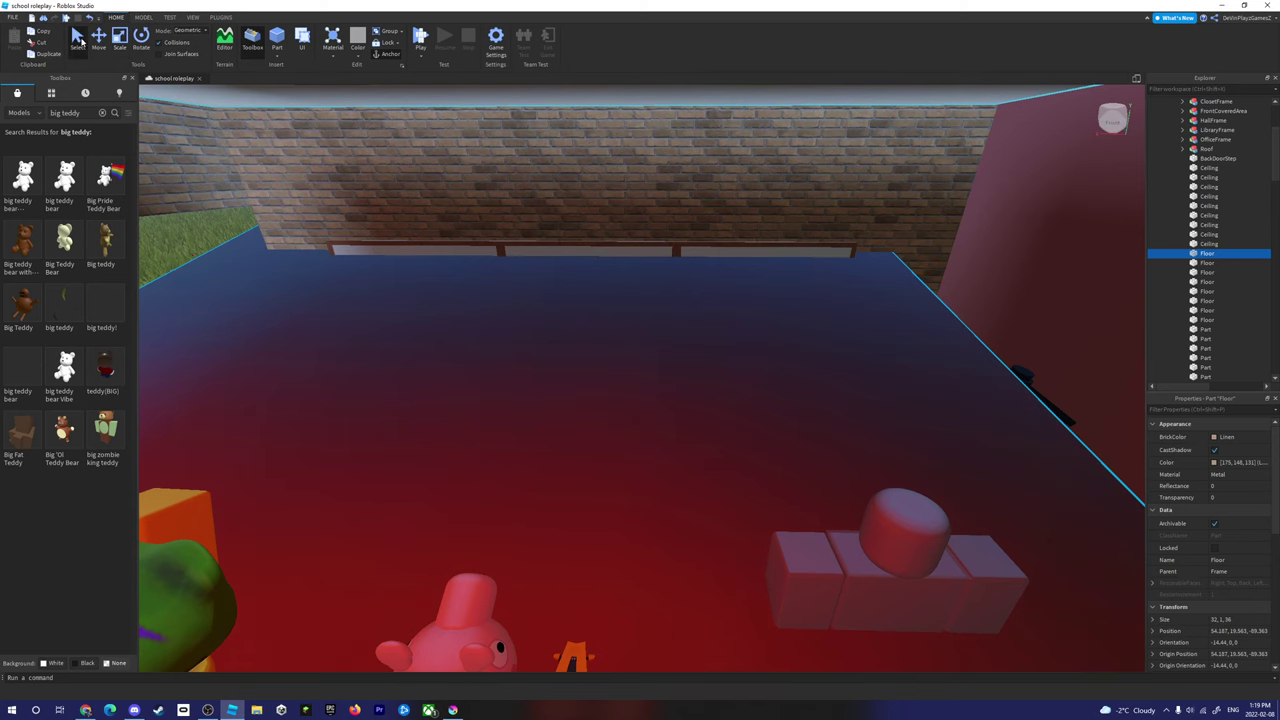
left_click(96, 20)
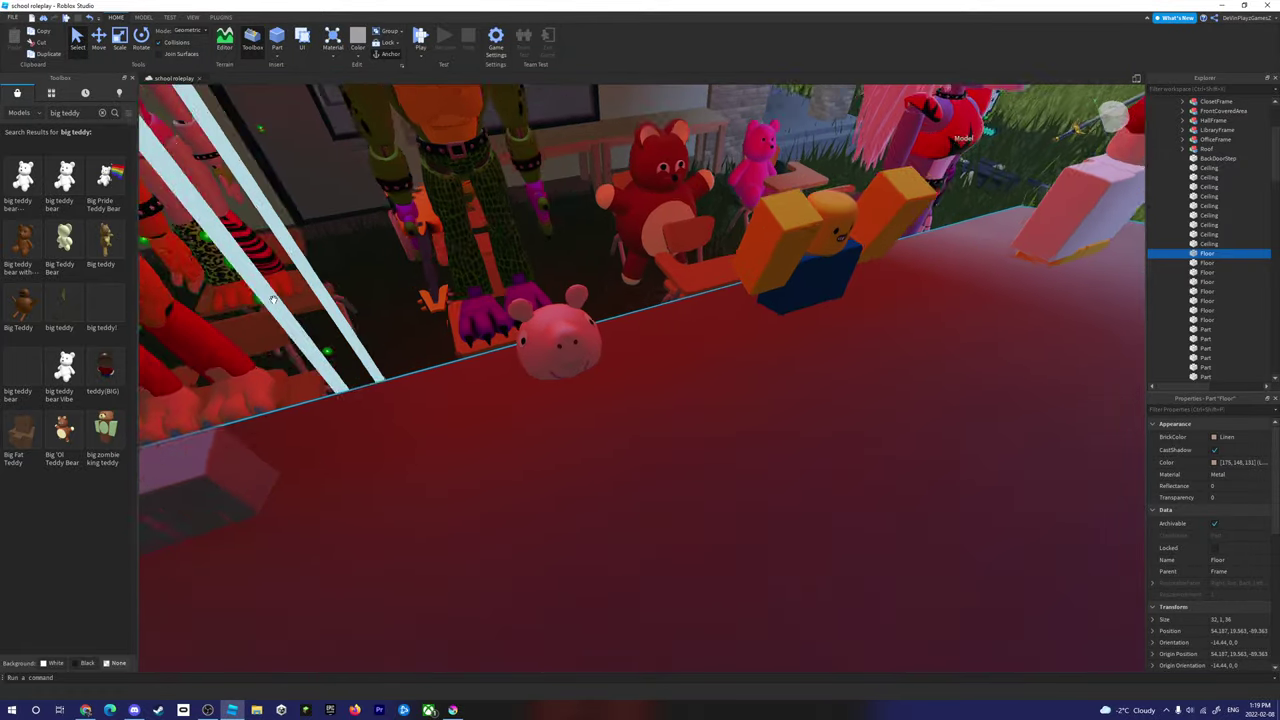
key("s")
key("d")
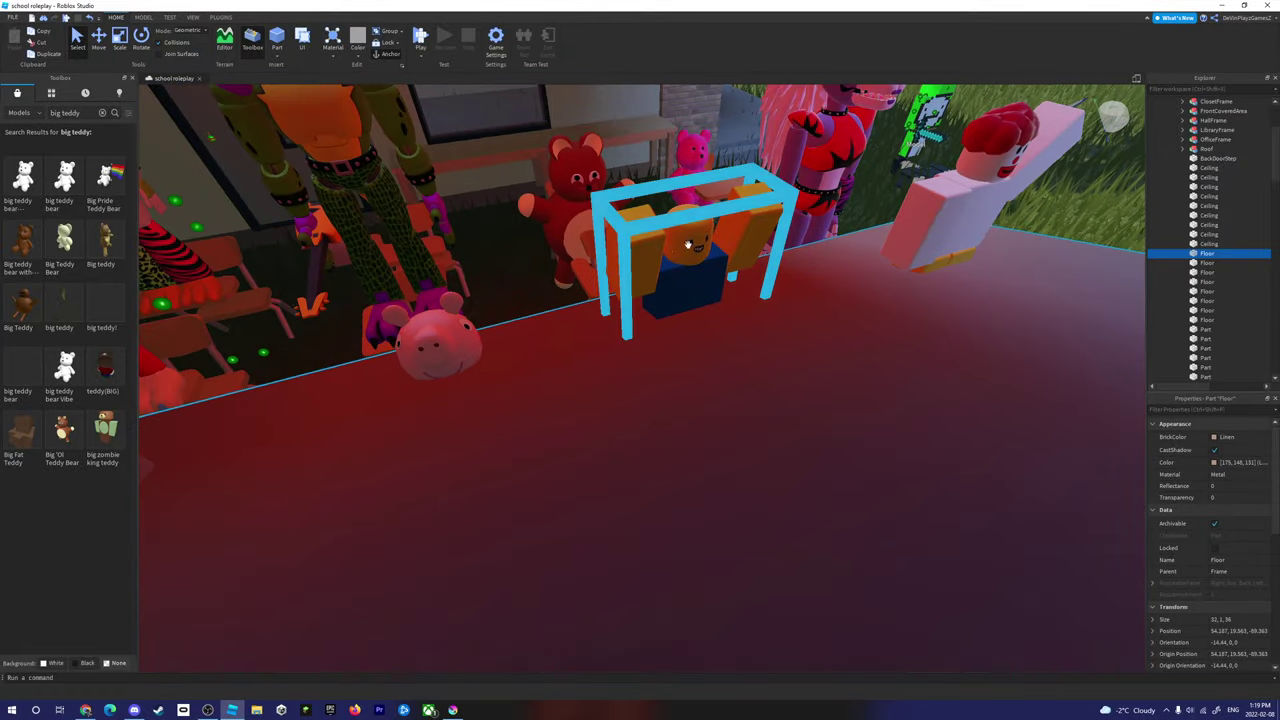
key("a")
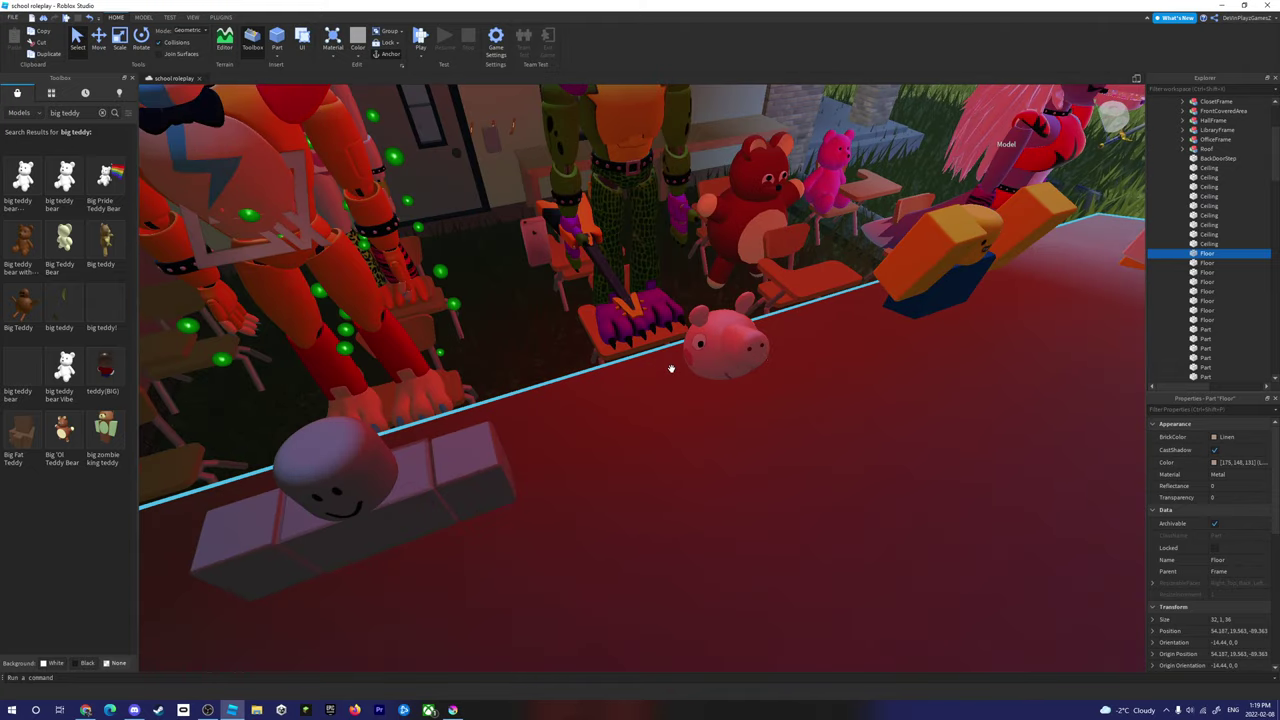
Step: Undo the last move and tilt of the classroom floor
left_click(91, 20)
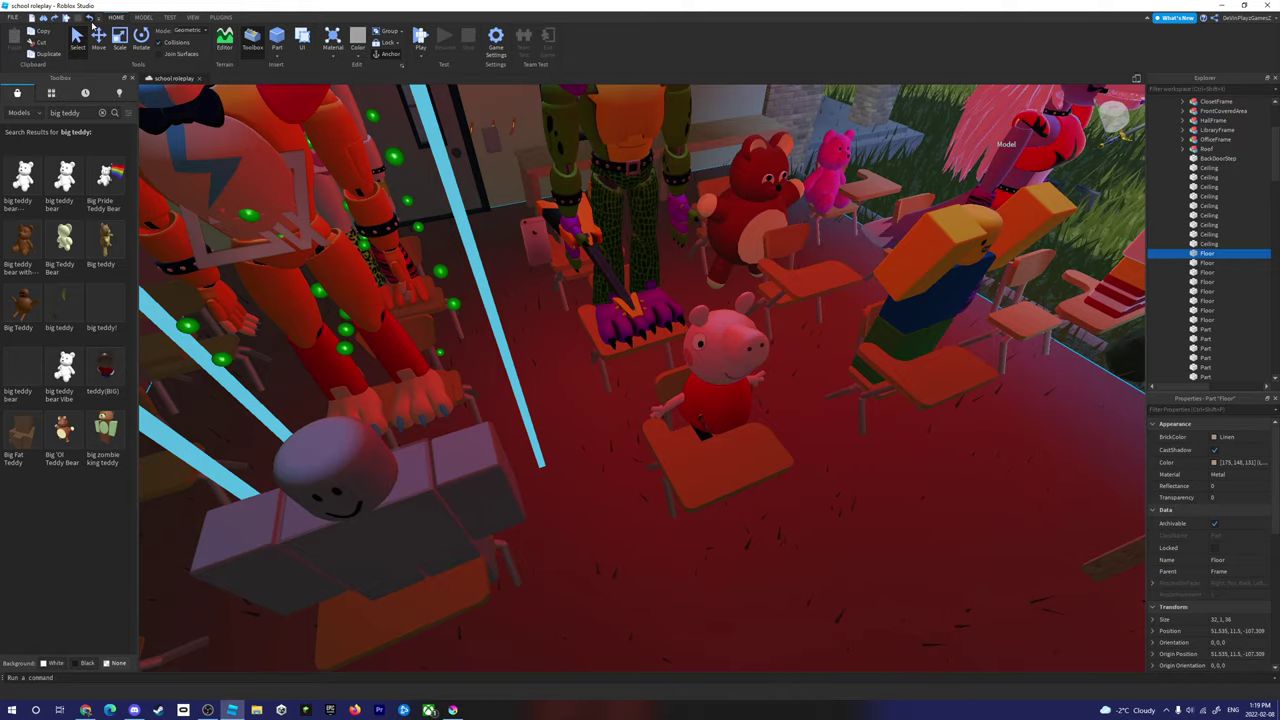
key("s")
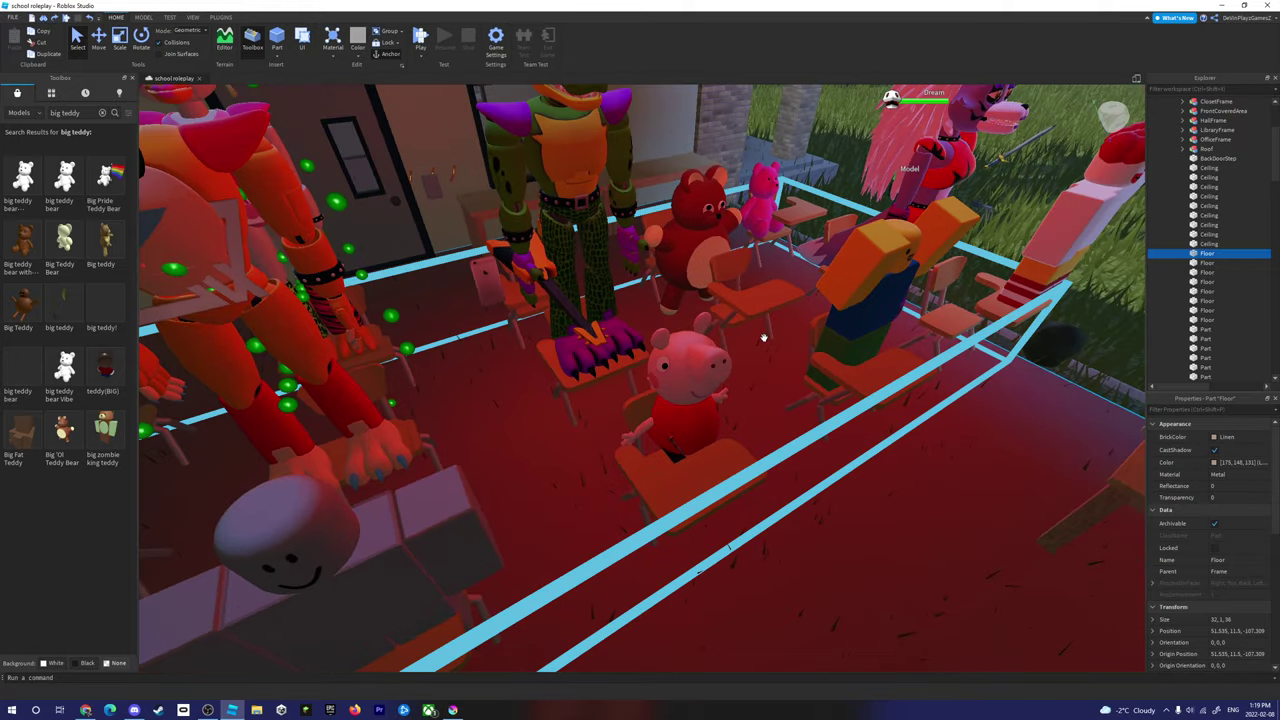
right_click_drag(563, 310, 764, 338)
Step: Select the dark-suited character model standing on the grass beside the mansion
key("f")
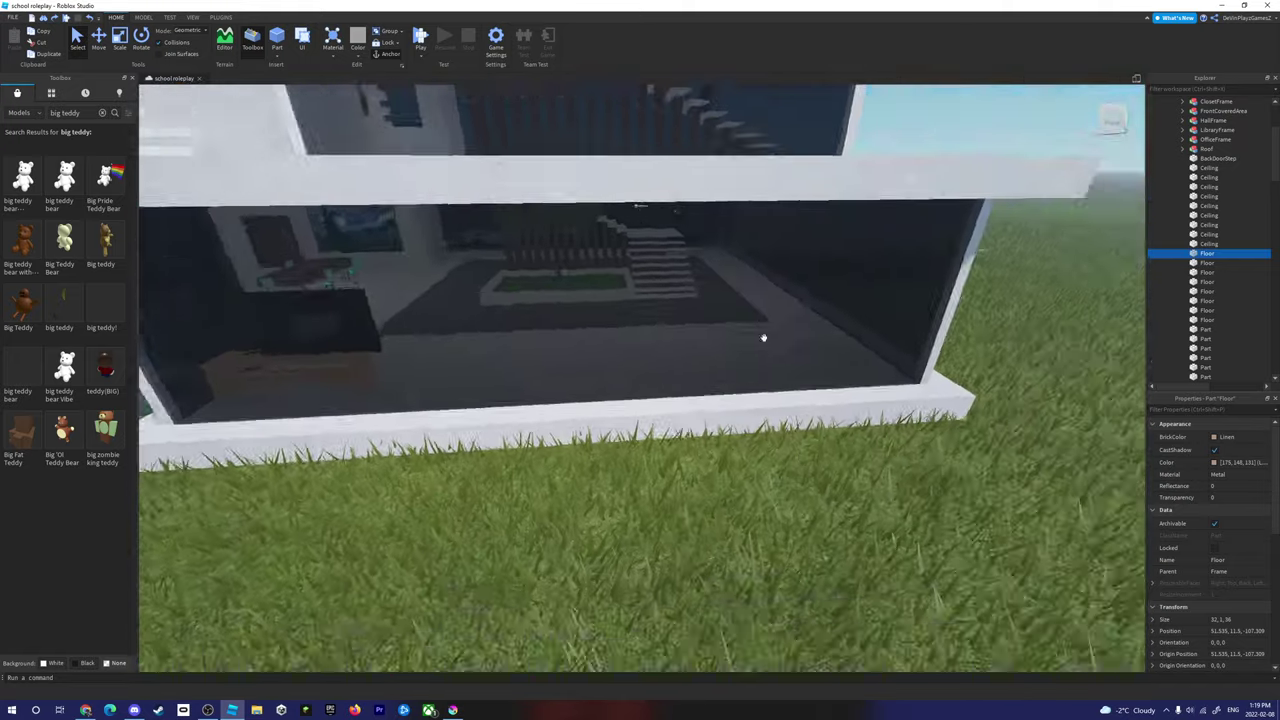
scroll(765, 343, "down", 8)
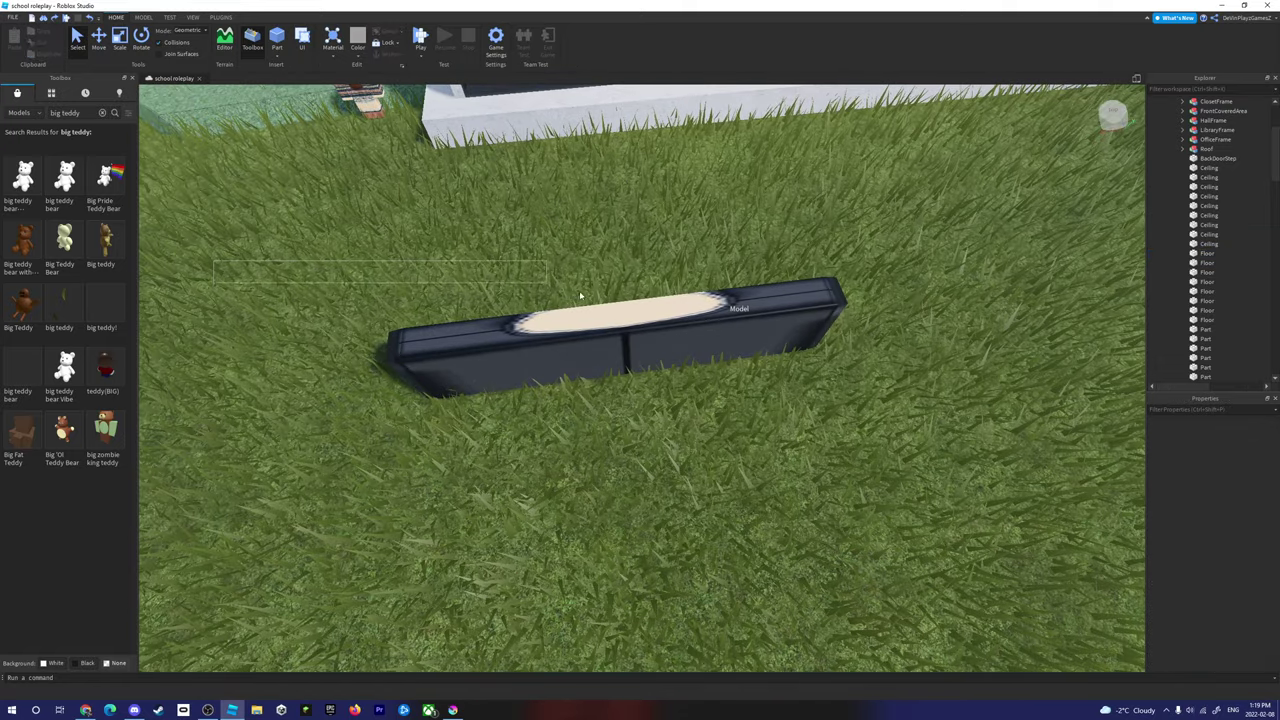
scroll(886, 343, "down", 5)
left_click_drag(580, 296, 827, 510)
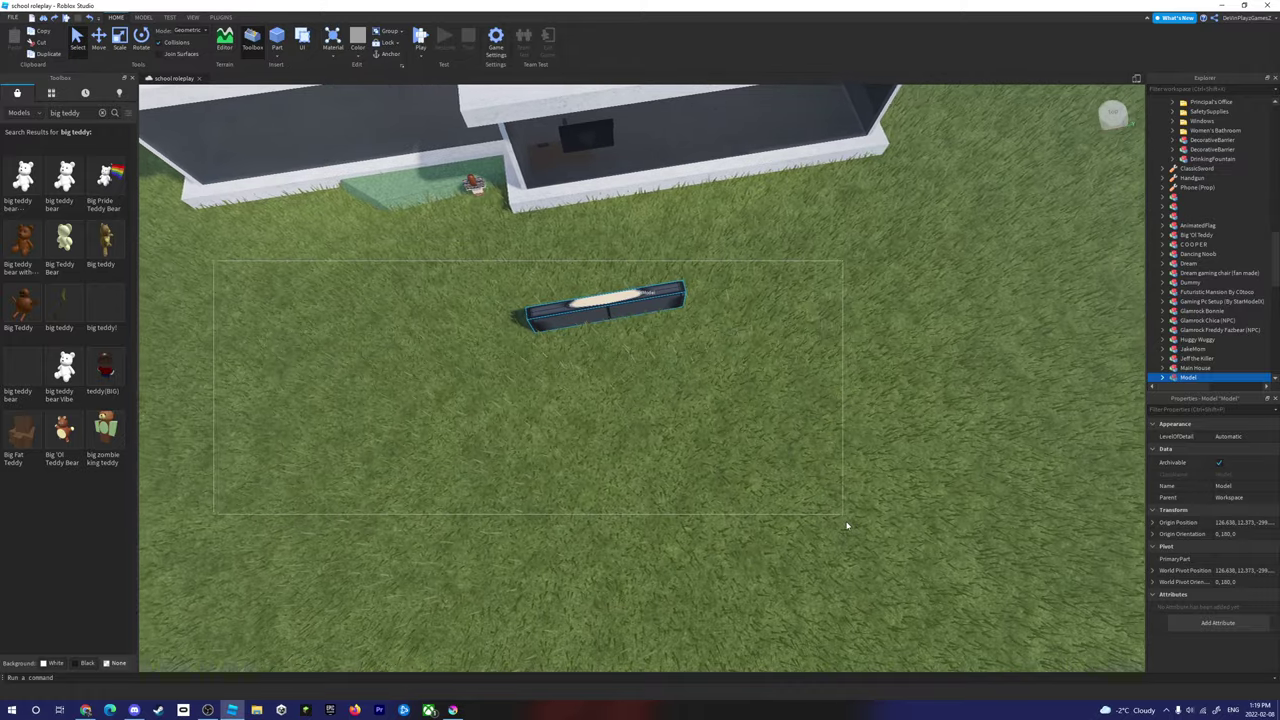
key("w")
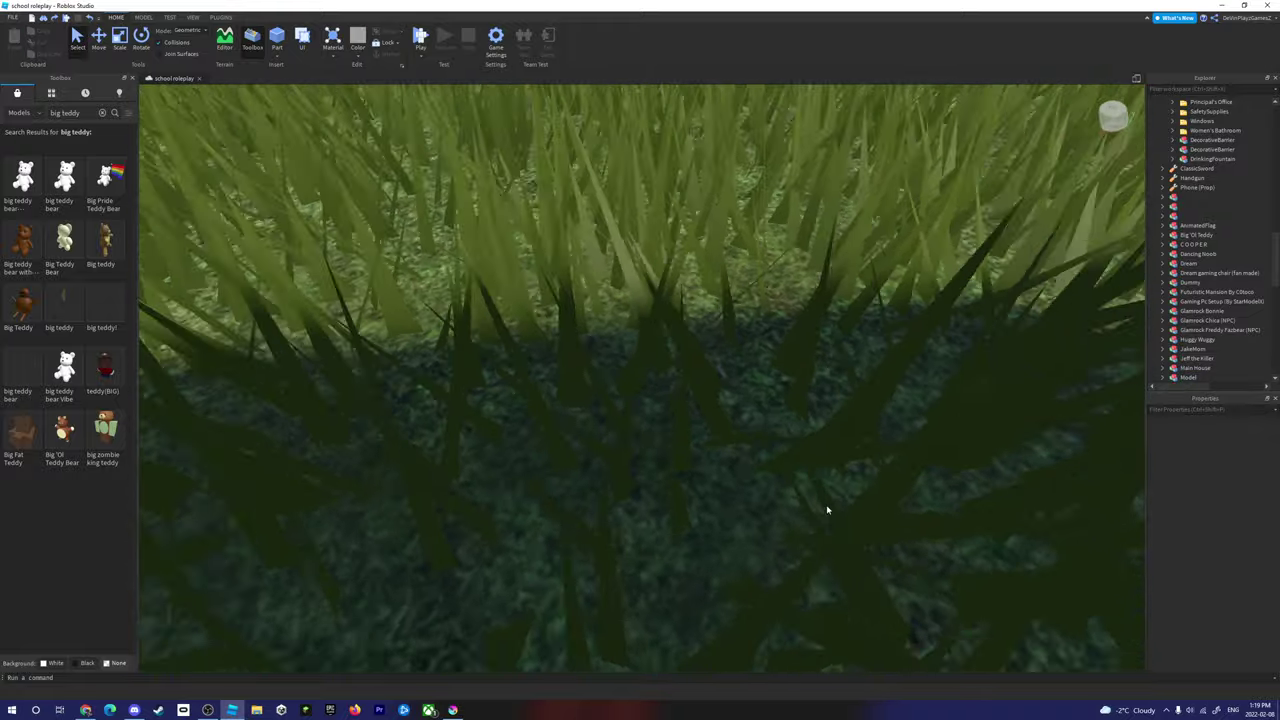
right_click_drag(827, 510, 826, 506)
scroll(826, 506, "down", 3)
scroll(646, 356, "up", 4)
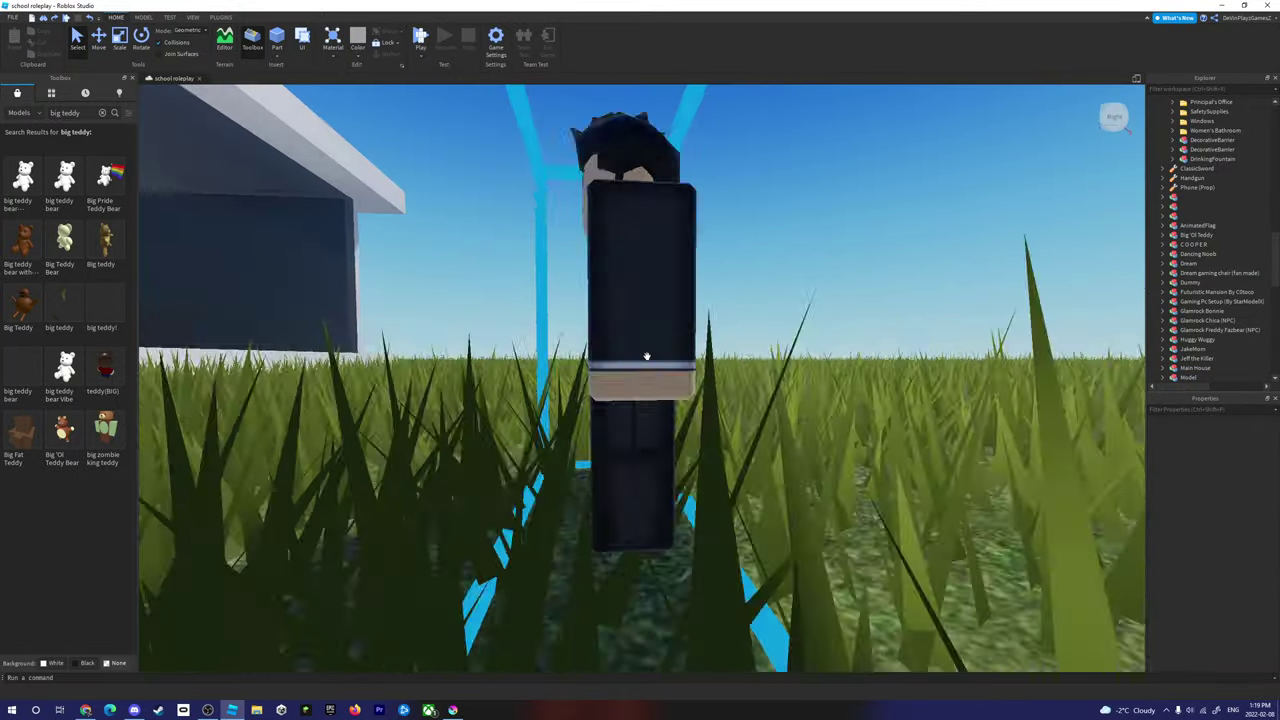
left_click(646, 356)
Step: Examine the dark-suited model from above, along its length and close up around the small figure's head and arms
scroll(646, 356, "down", 3)
right_click_drag(646, 356, 648, 357)
scroll(646, 356, "up", 4)
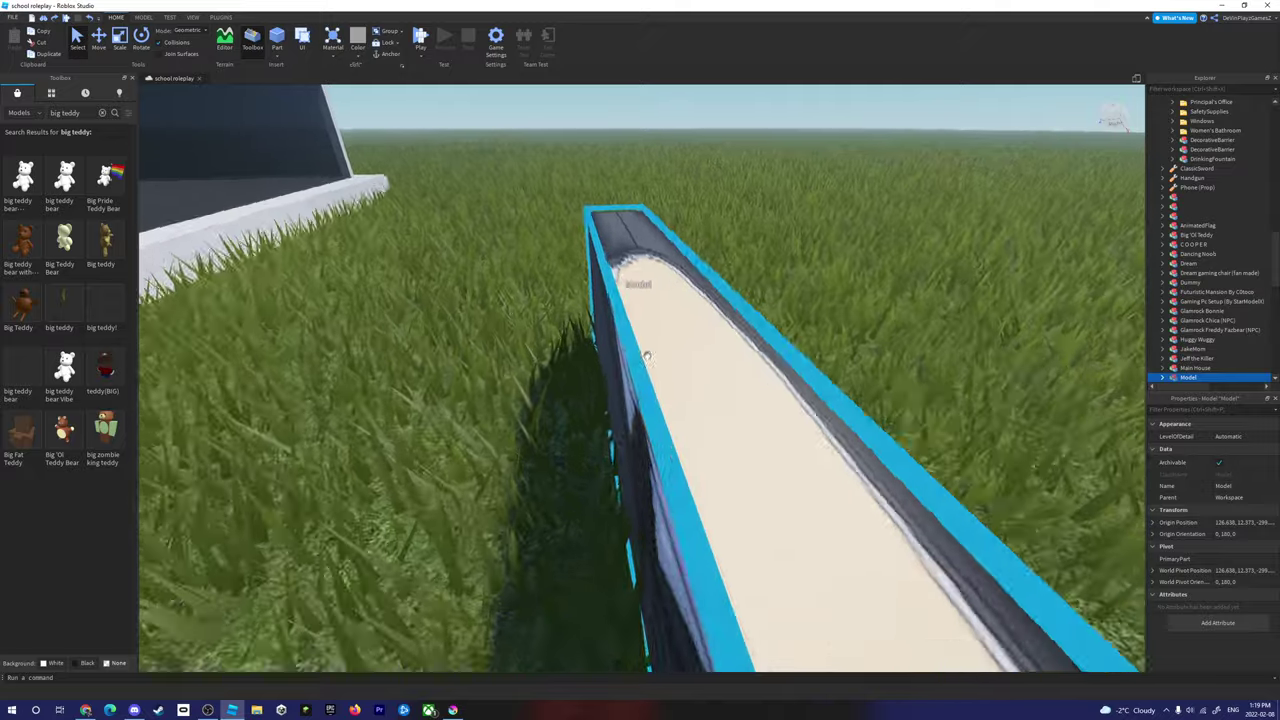
scroll(646, 356, "down", 2)
scroll(749, 335, "down", 3)
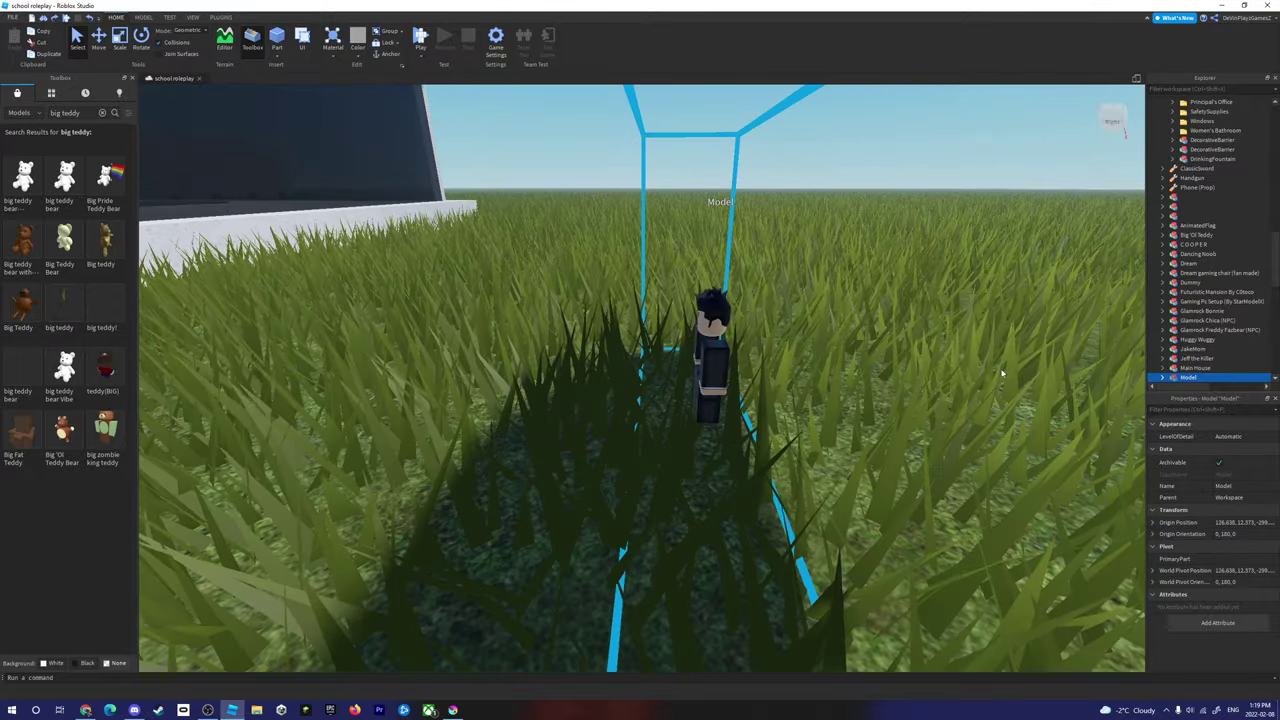
scroll(900, 360, "up", 6)
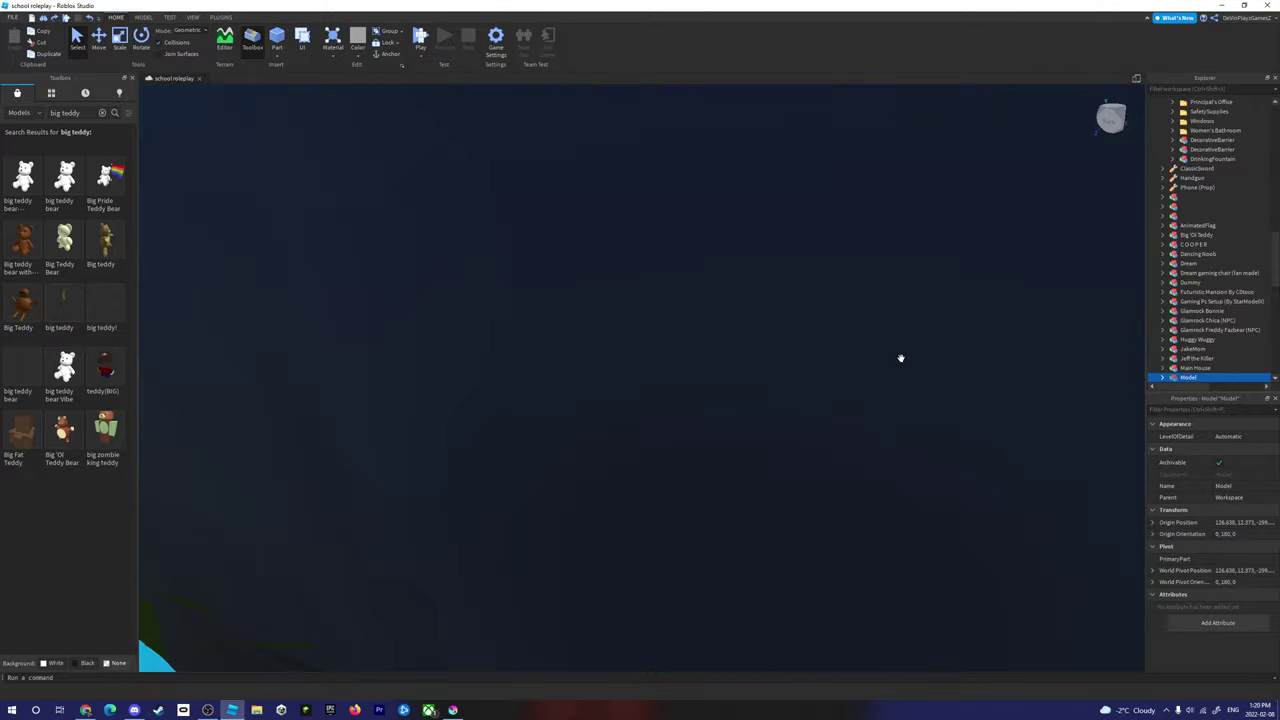
scroll(900, 358, "down", 3)
scroll(900, 358, "up", 2)
scroll(900, 358, "up", 2)
scroll(900, 358, "down", 3)
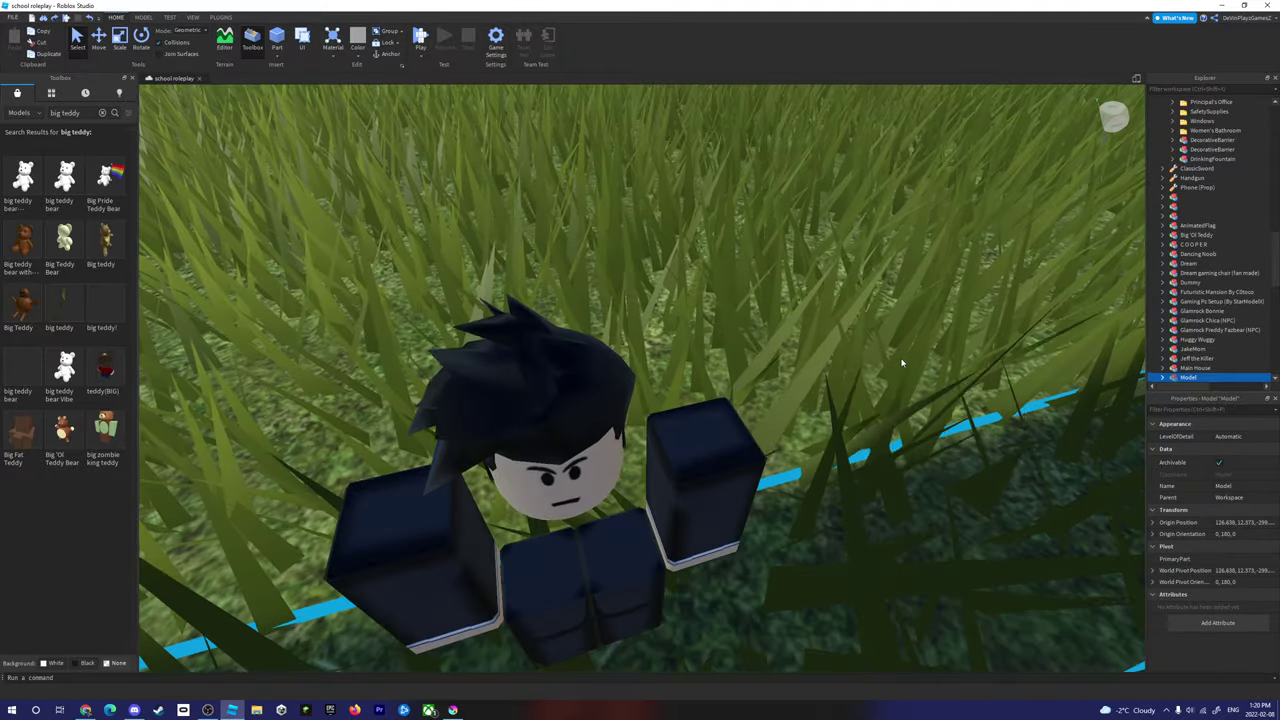
right_click_drag(901, 363, 901, 363)
scroll(522, 560, "down", 4)
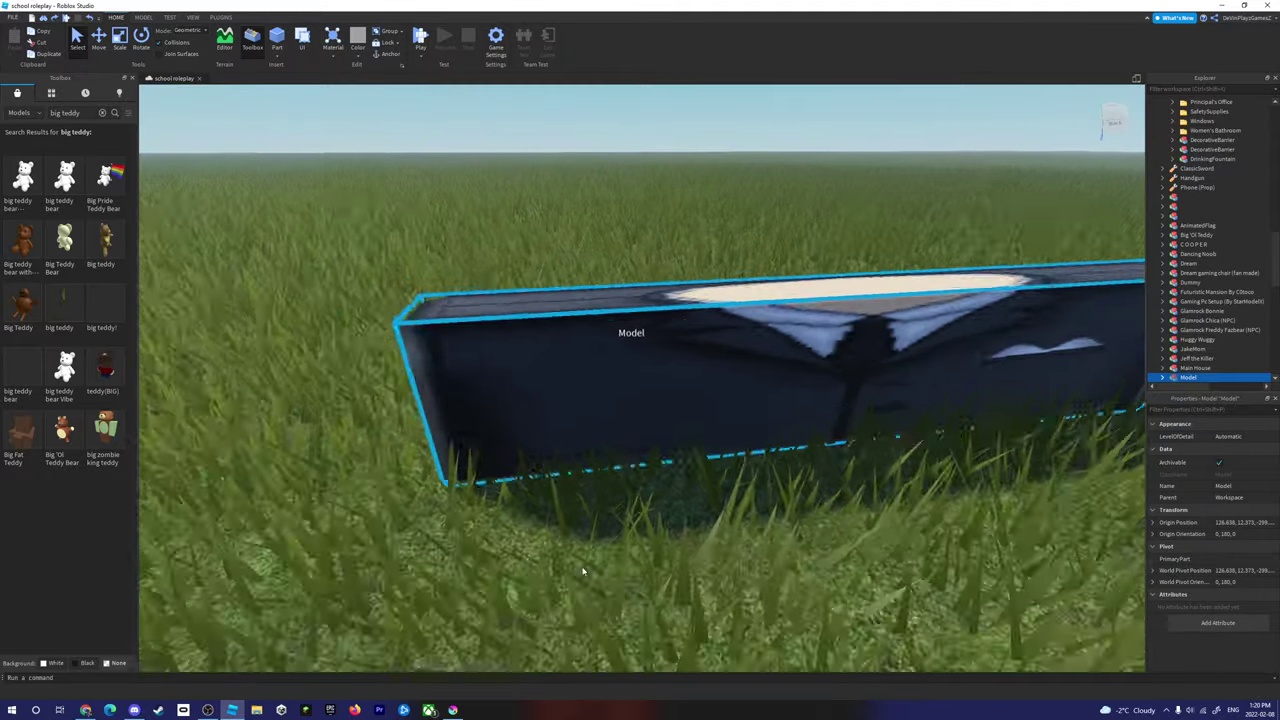
Step: Move the dark-suited model across the open lawn to X 113.638 at a height of 12.373
scroll(674, 423, "up", 2)
scroll(547, 558, "down", 2)
scroll(547, 558, "up", 2)
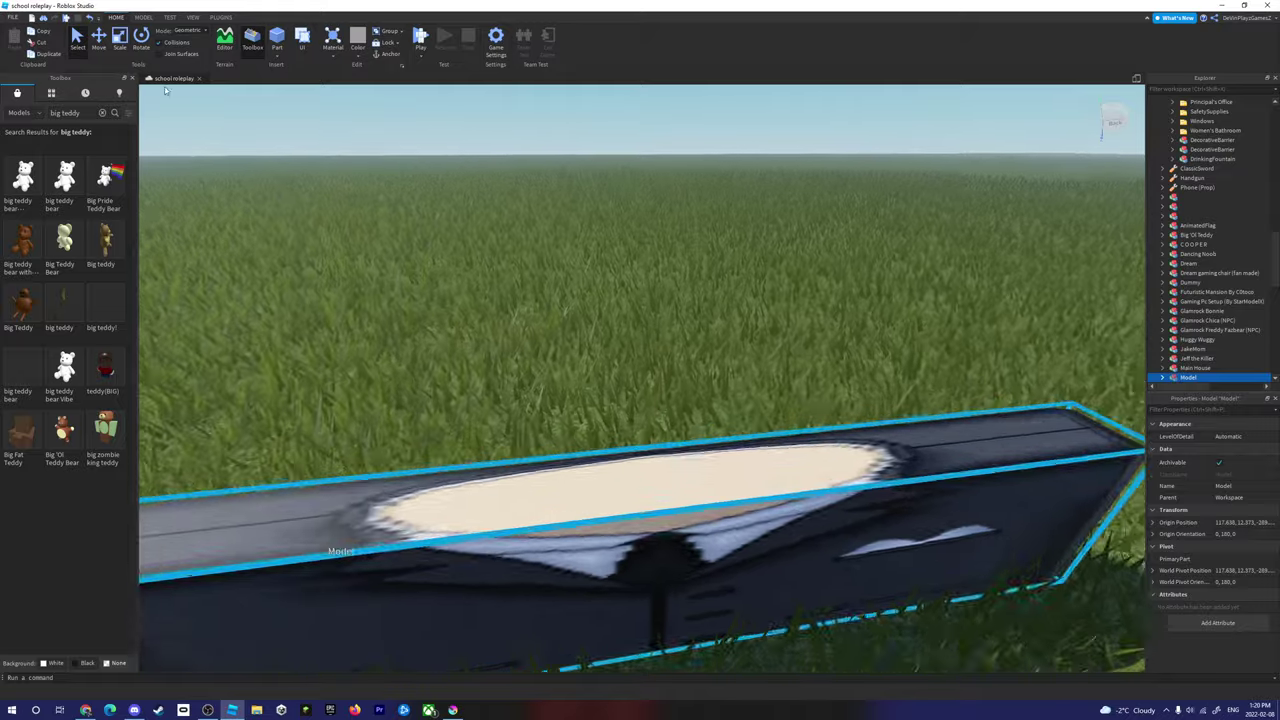
scroll(525, 334, "down", 4)
left_click_drag(525, 334, 584, 427)
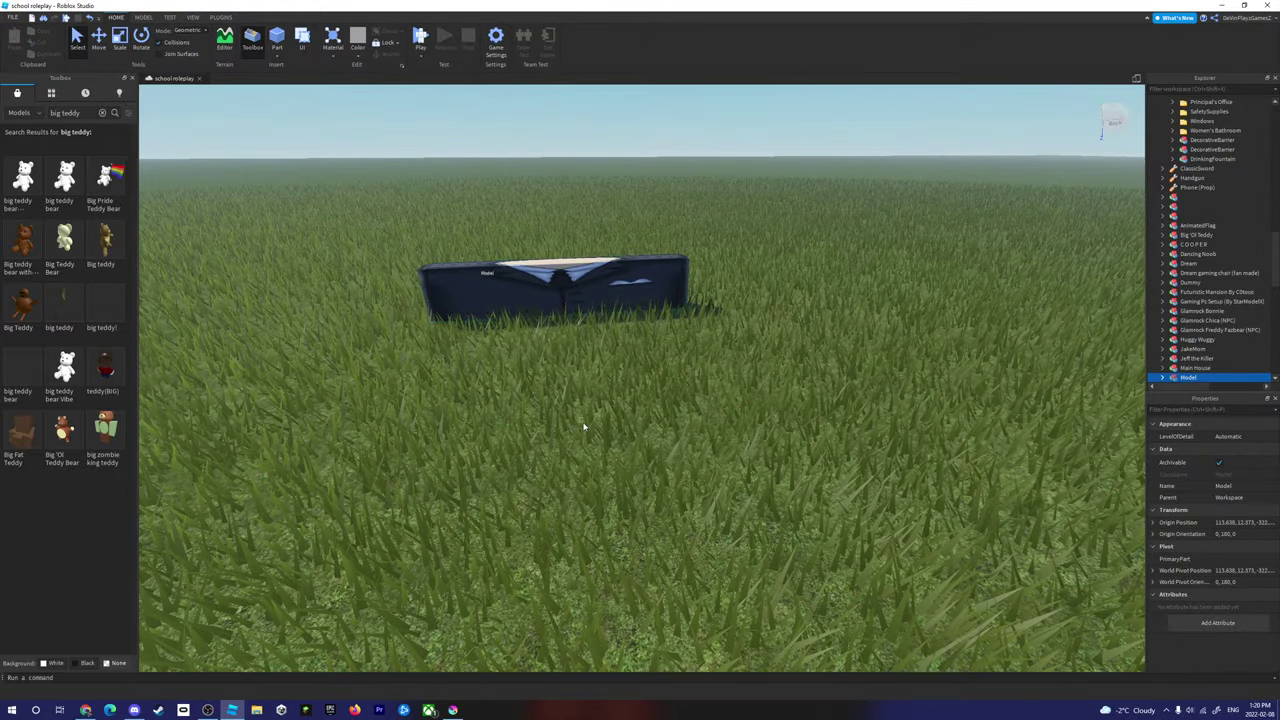
Step: Scale the dark-suited model up until it towers over the mansion, with its origin at a height of 103.749
left_click(519, 293)
scroll(530, 280, "up", 1)
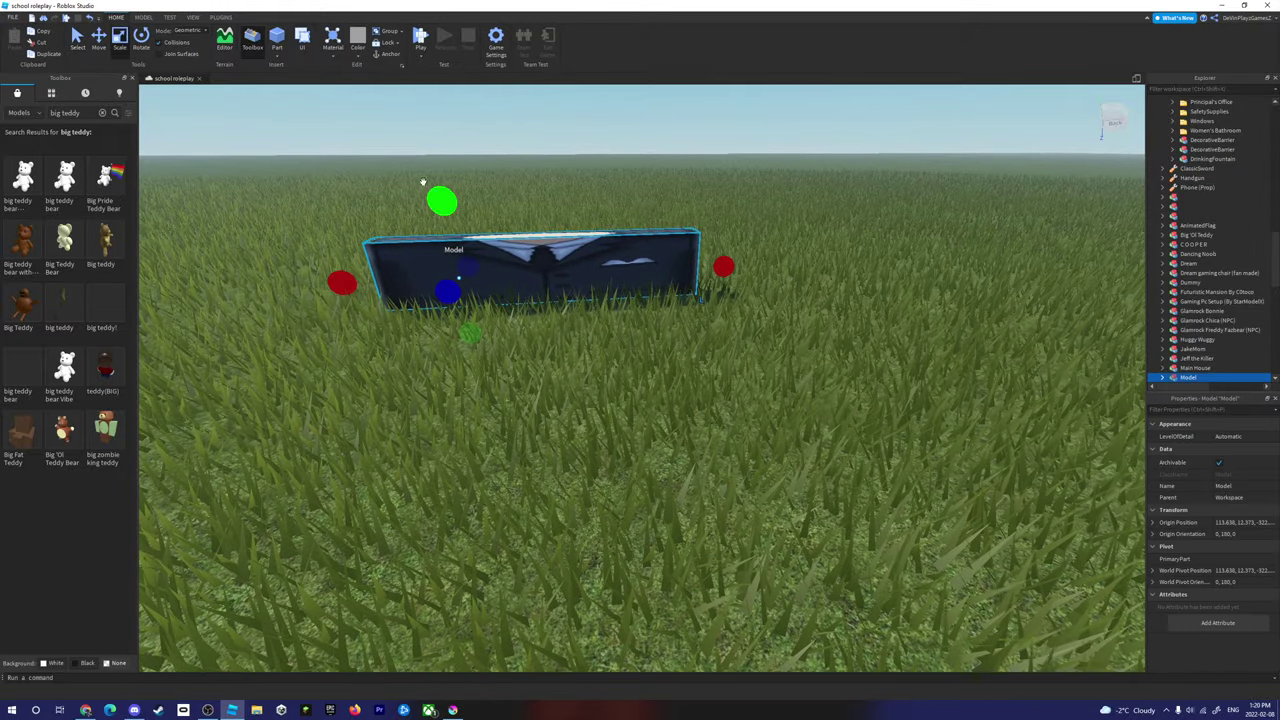
scroll(486, 177, "up", 2)
right_click_drag(486, 177, 398, 146)
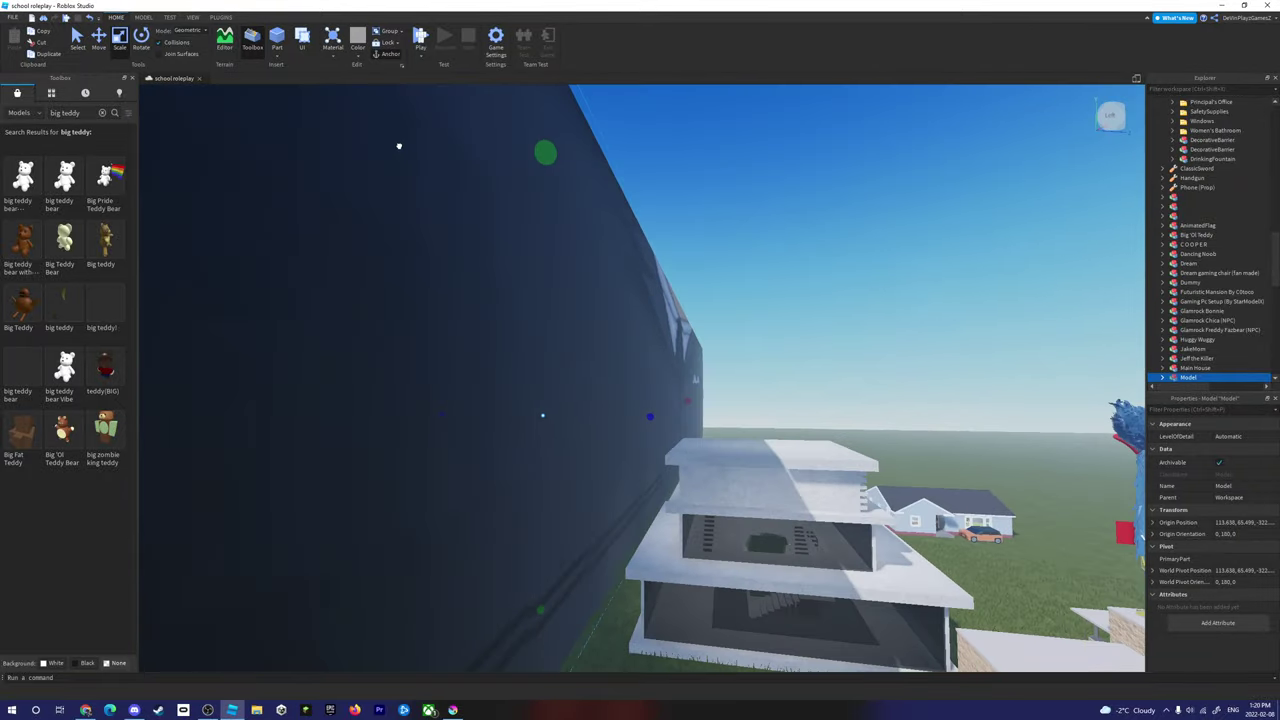
right_click_drag(598, 83, 646, 113)
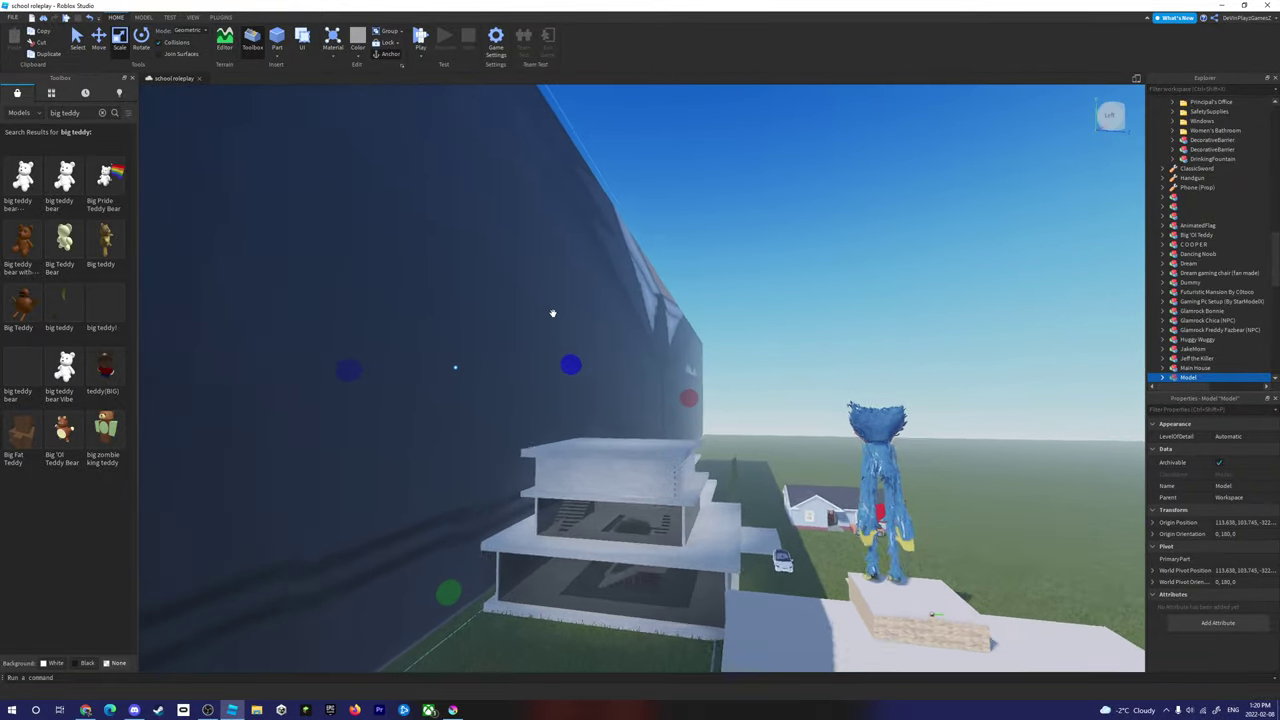
right_click_drag(687, 397, 920, 245)
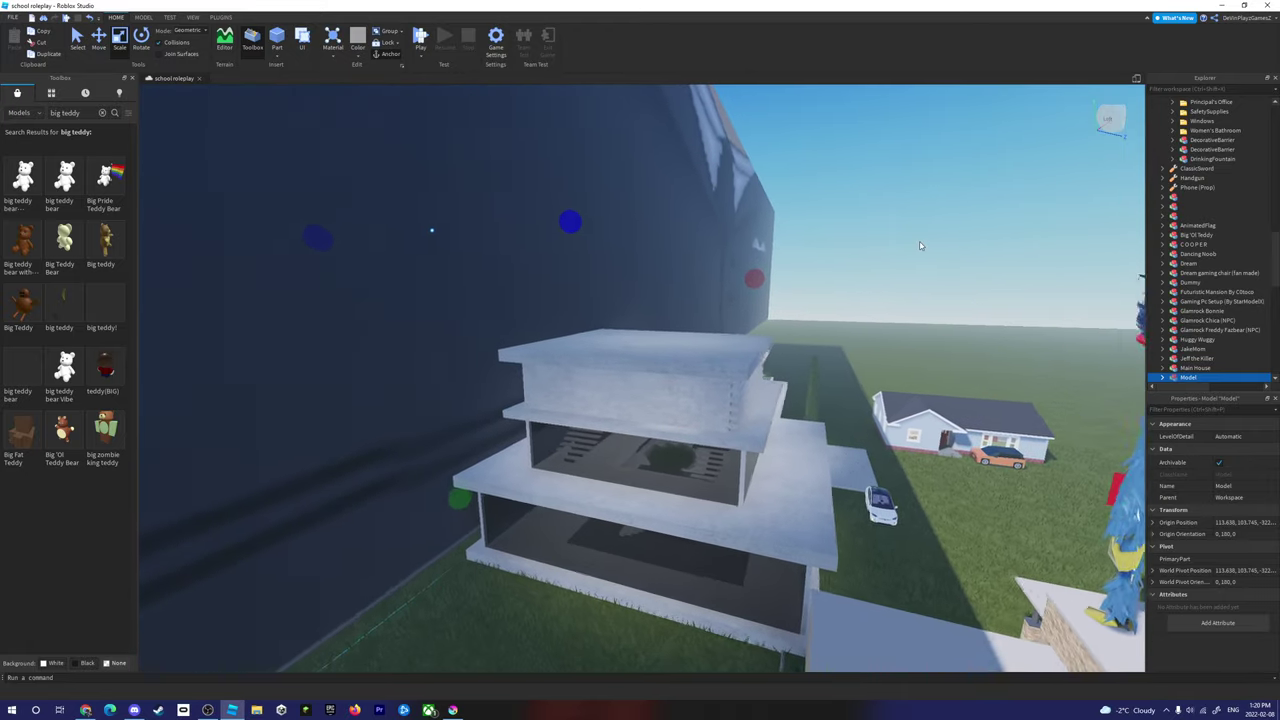
Step: Search the Toolbox models for "the rock"
key("w")
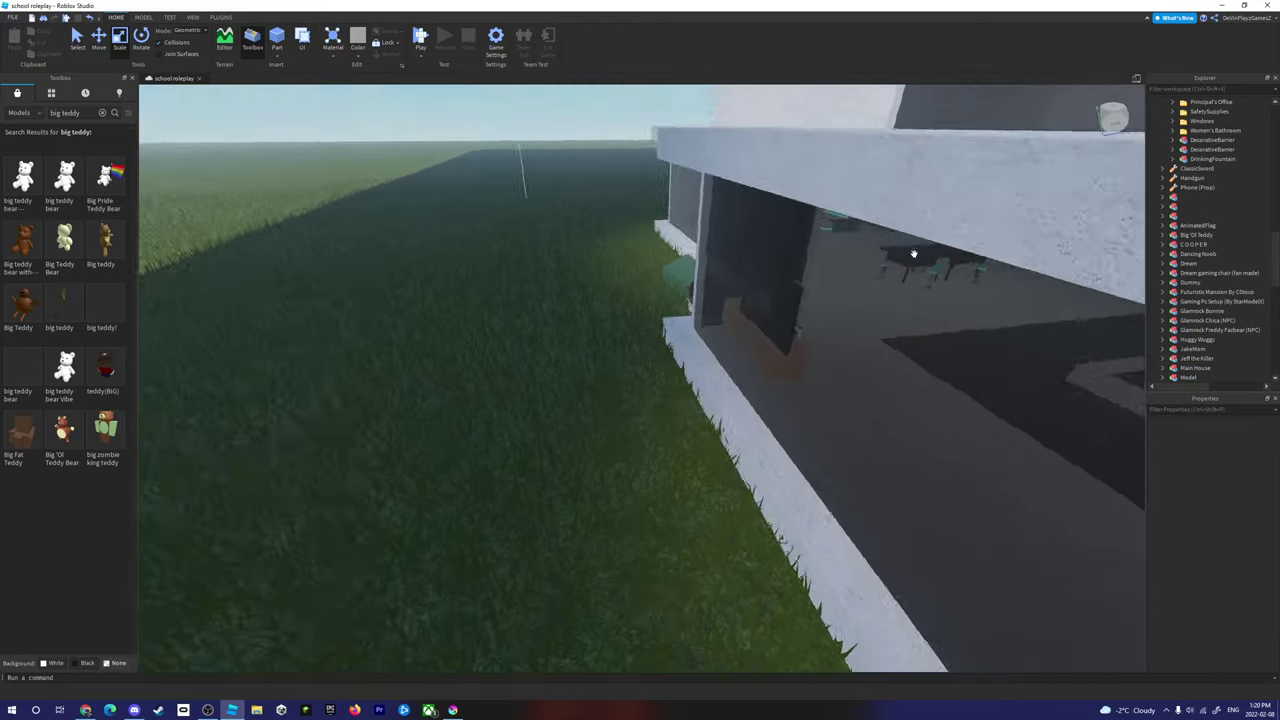
mouse_move(913, 254)
right_mouse_down()
mouse_move(910, 237)
mouse_move(913, 253)
right_mouse_up()
right_click_drag(915, 255, 880, 231)
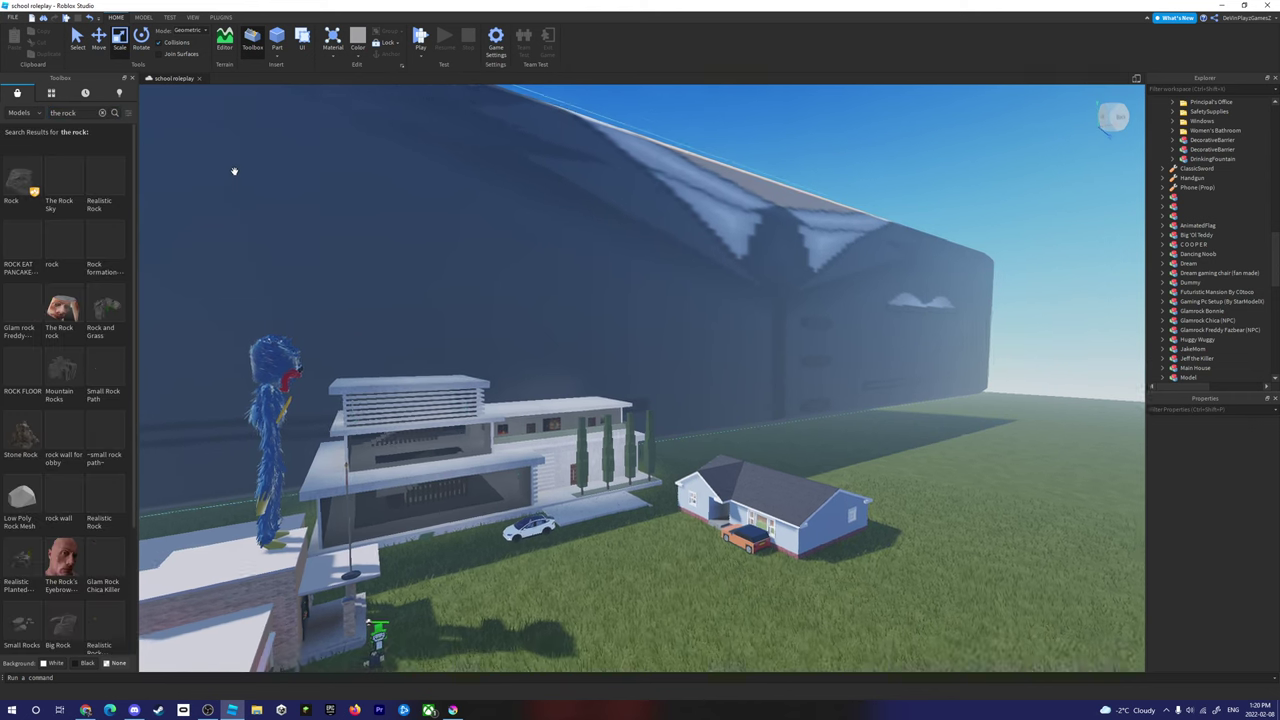
Step: Insert The Rock Sky as the skybox and view the houses and school entrance under it
right_click_drag(234, 171, 234, 171)
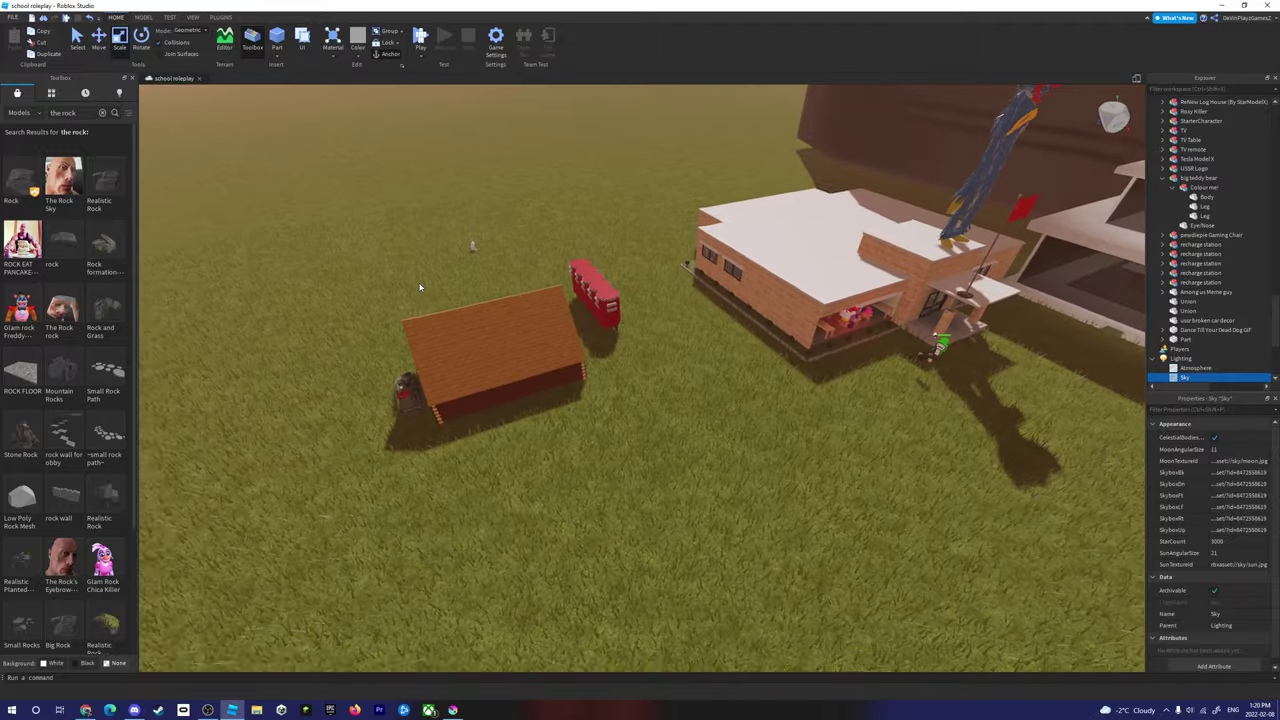
key("w")
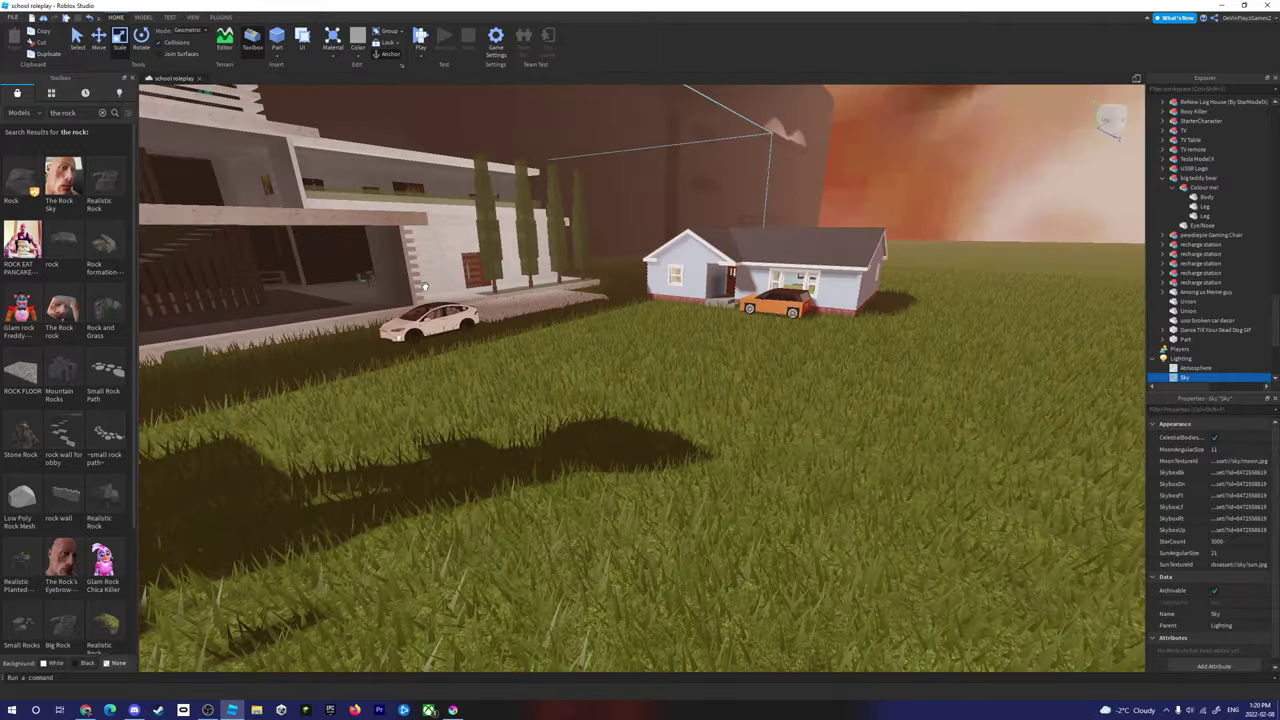
key("w")
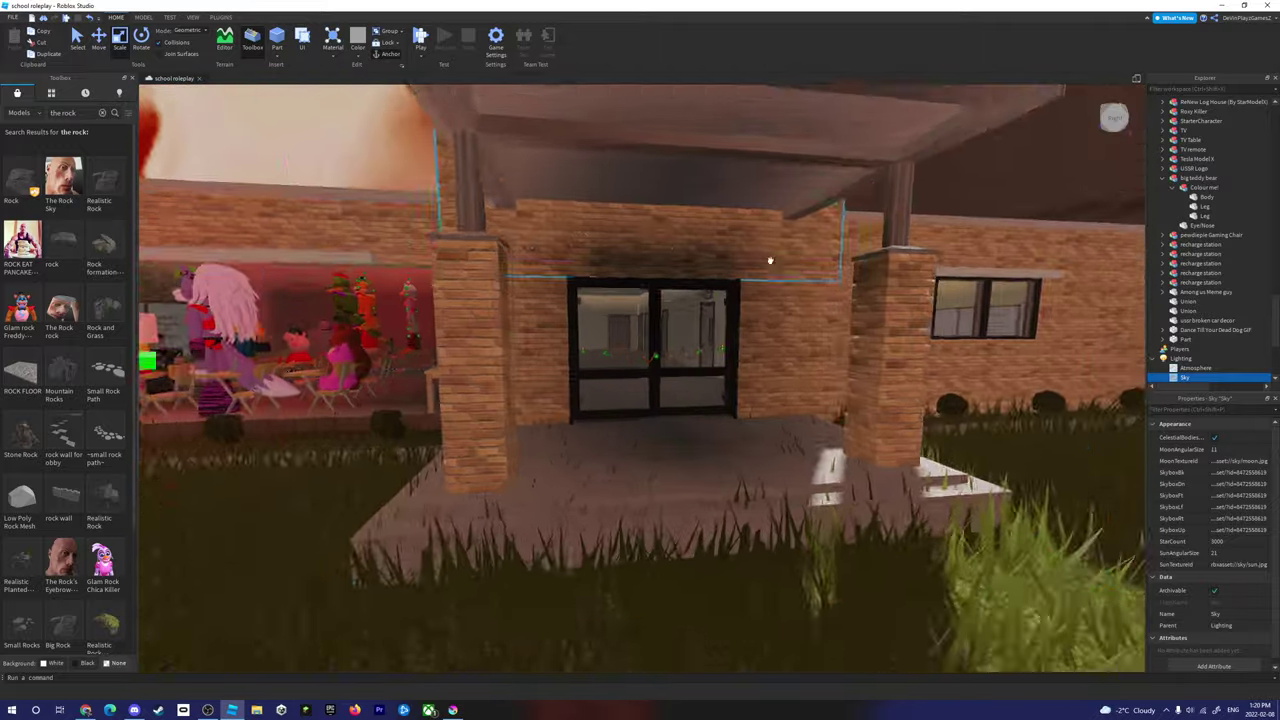
Step: Insert the Rock model and place it on the flat roof of the school
key("w")
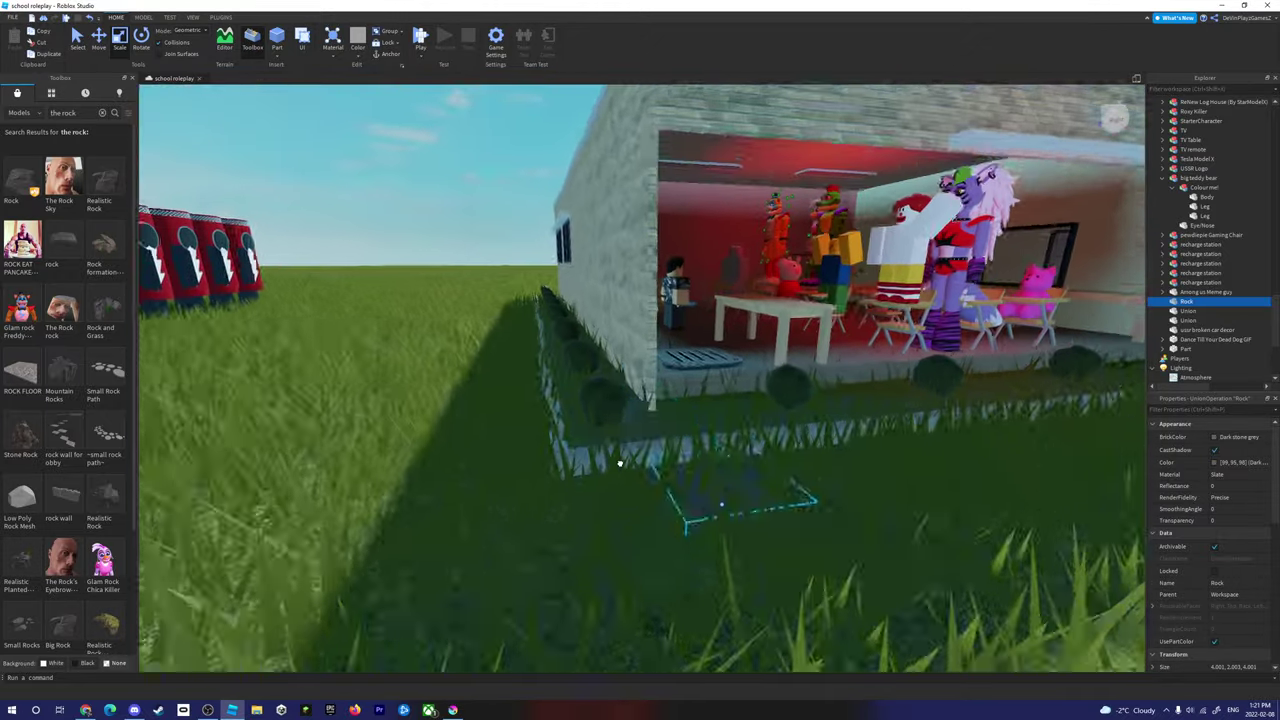
key("f")
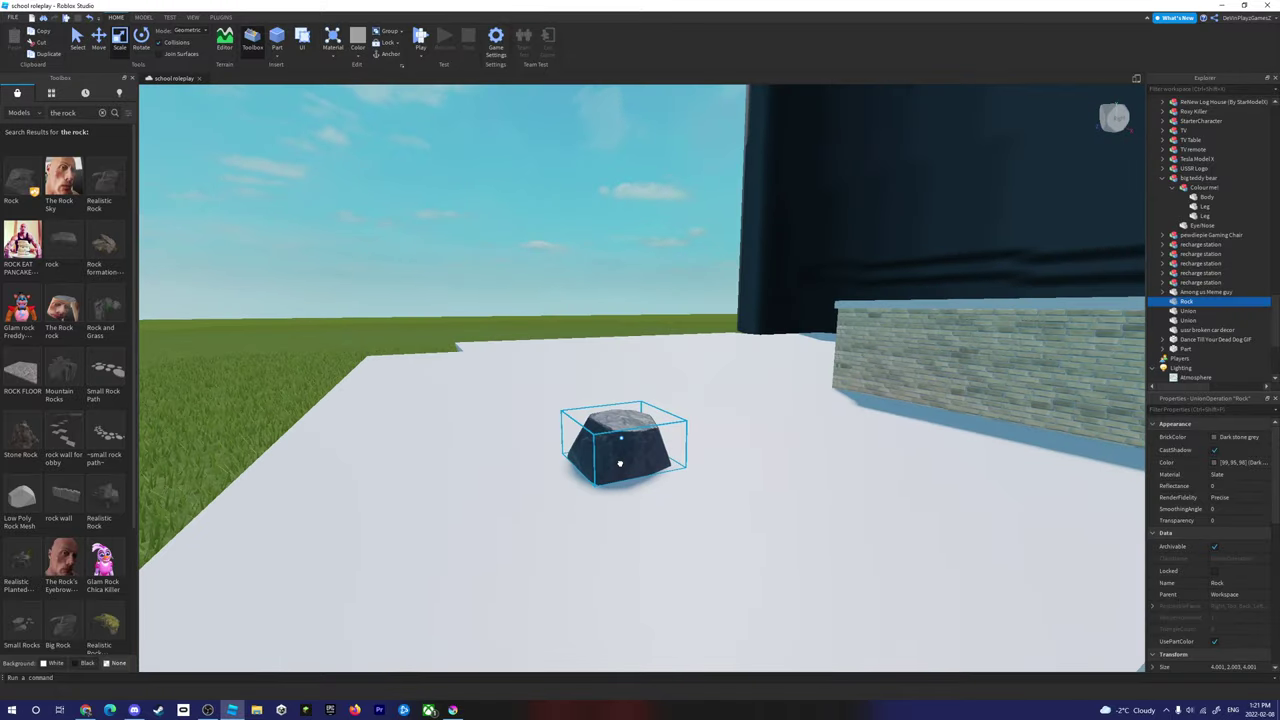
key("f")
scroll(777, 500, "down", 5)
key("f")
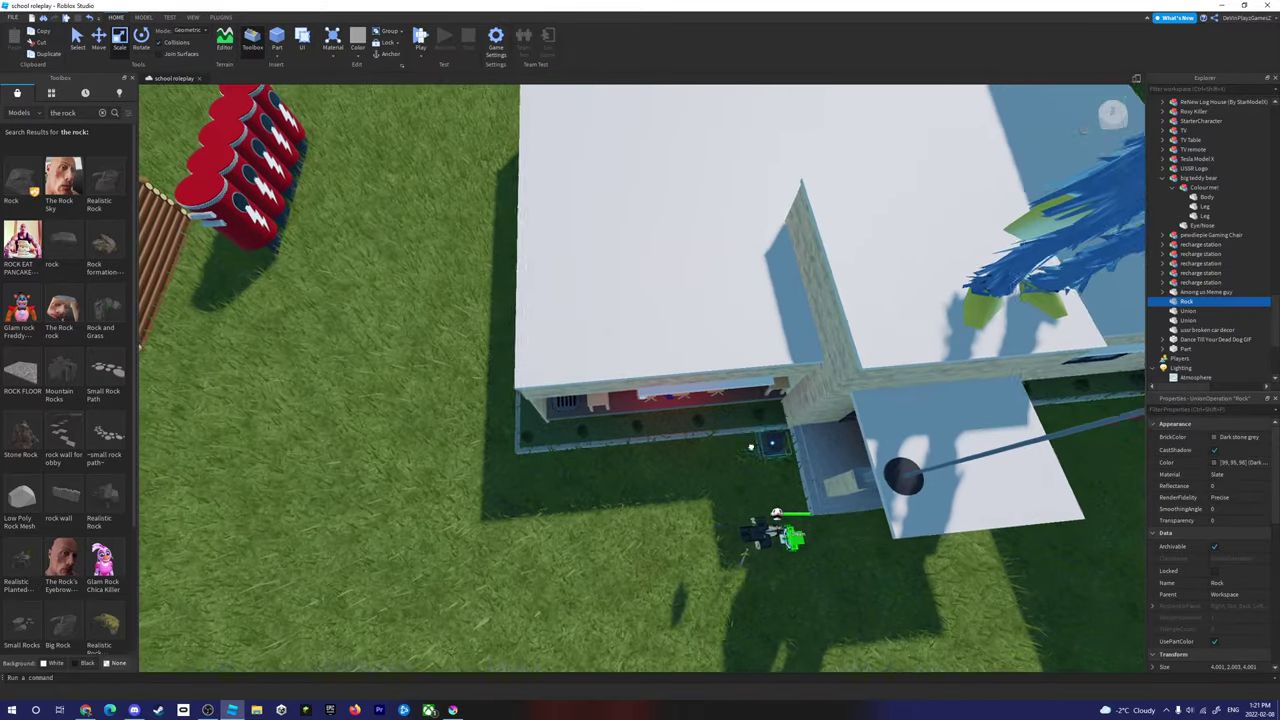
scroll(851, 332, "down", 2)
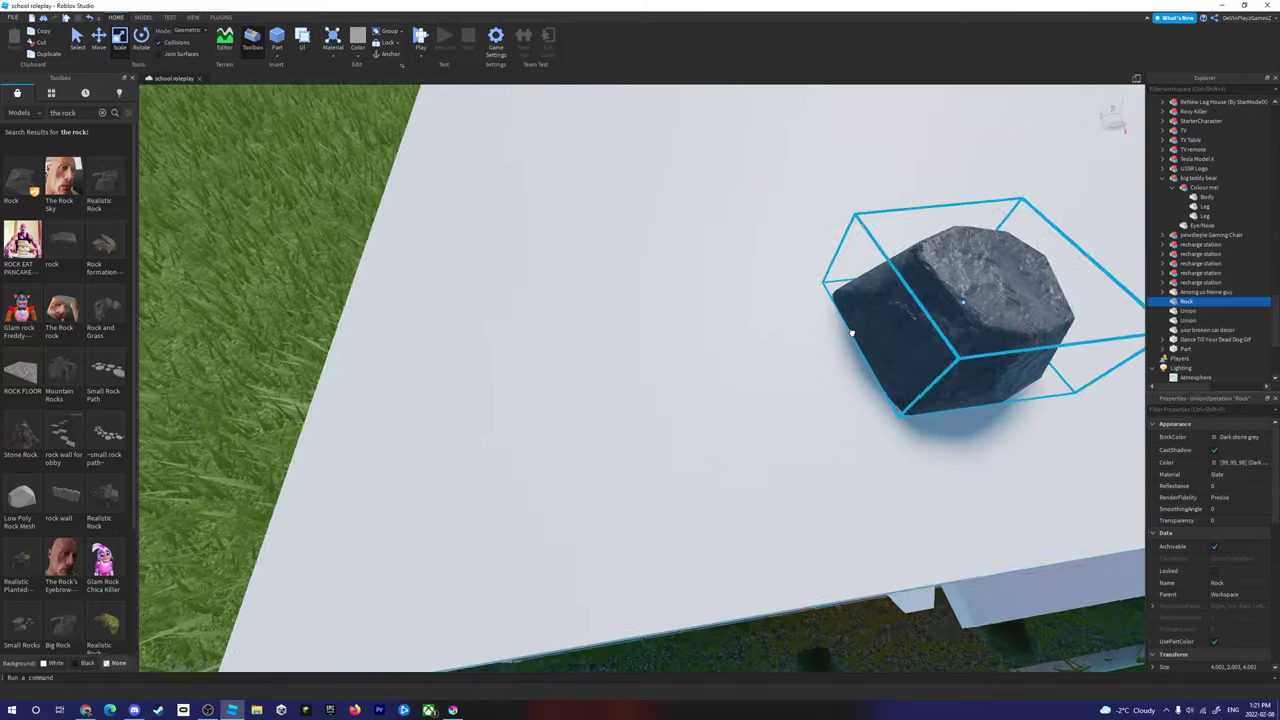
Step: Insert The Rock's Eyebrow picture model on the school roof beside the rock, at 41.135, 31.6, -97.709
scroll(851, 332, "down", 5)
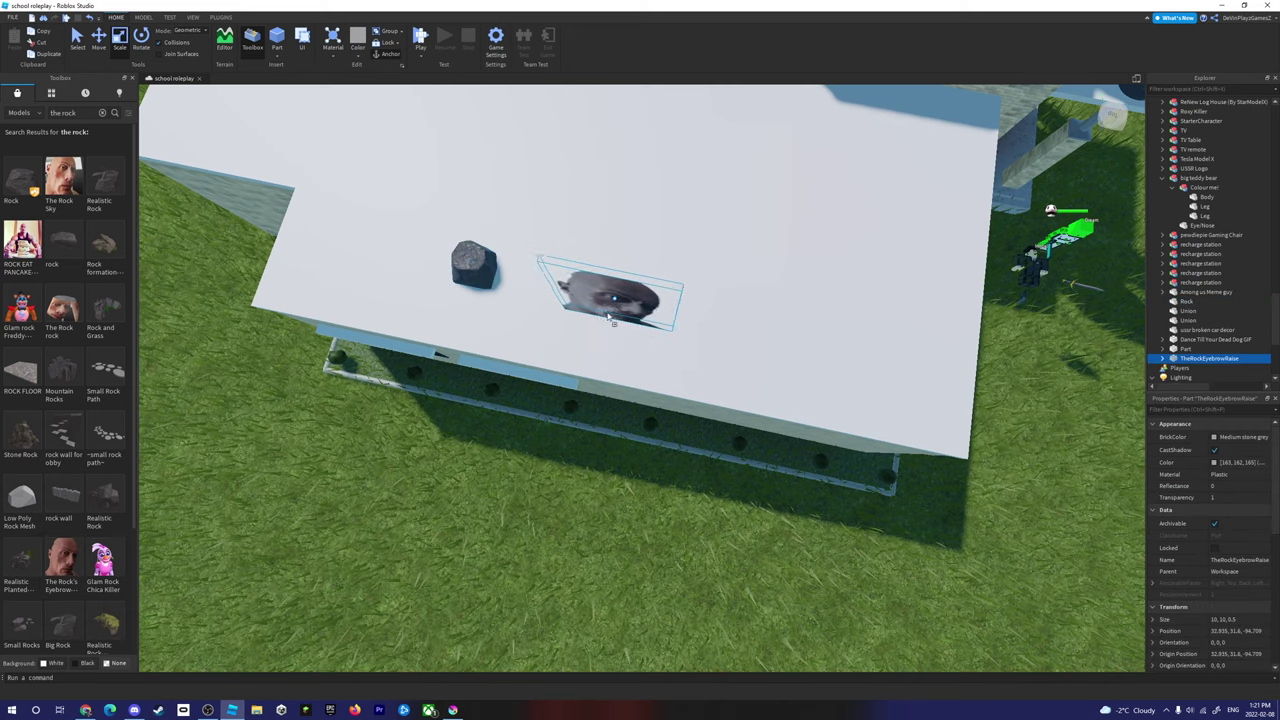
right_click_drag(701, 313, 637, 305)
scroll(694, 330, "up", 6)
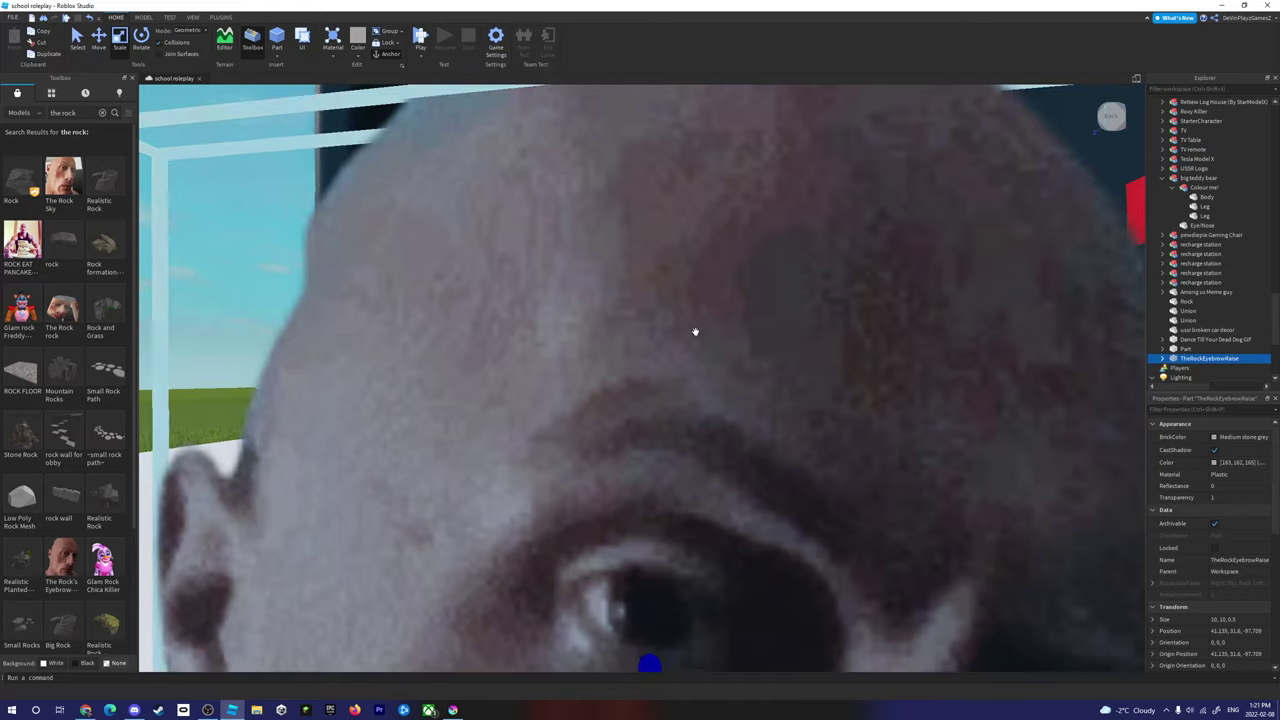
Step: Scale the eyebrow-raise picture on the roof down to 4 by 4 by 0.5
scroll(690, 320, "down", 5)
scroll(687, 308, "down", 10)
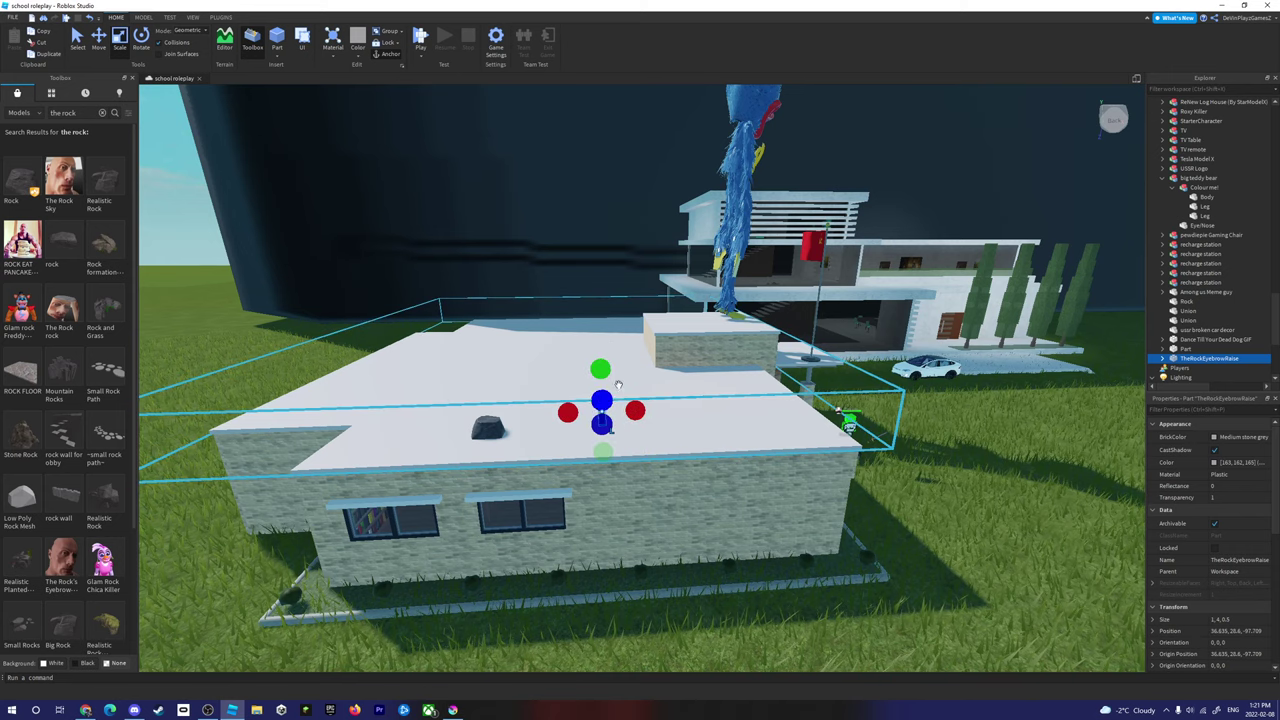
scroll(846, 420, "up", 5)
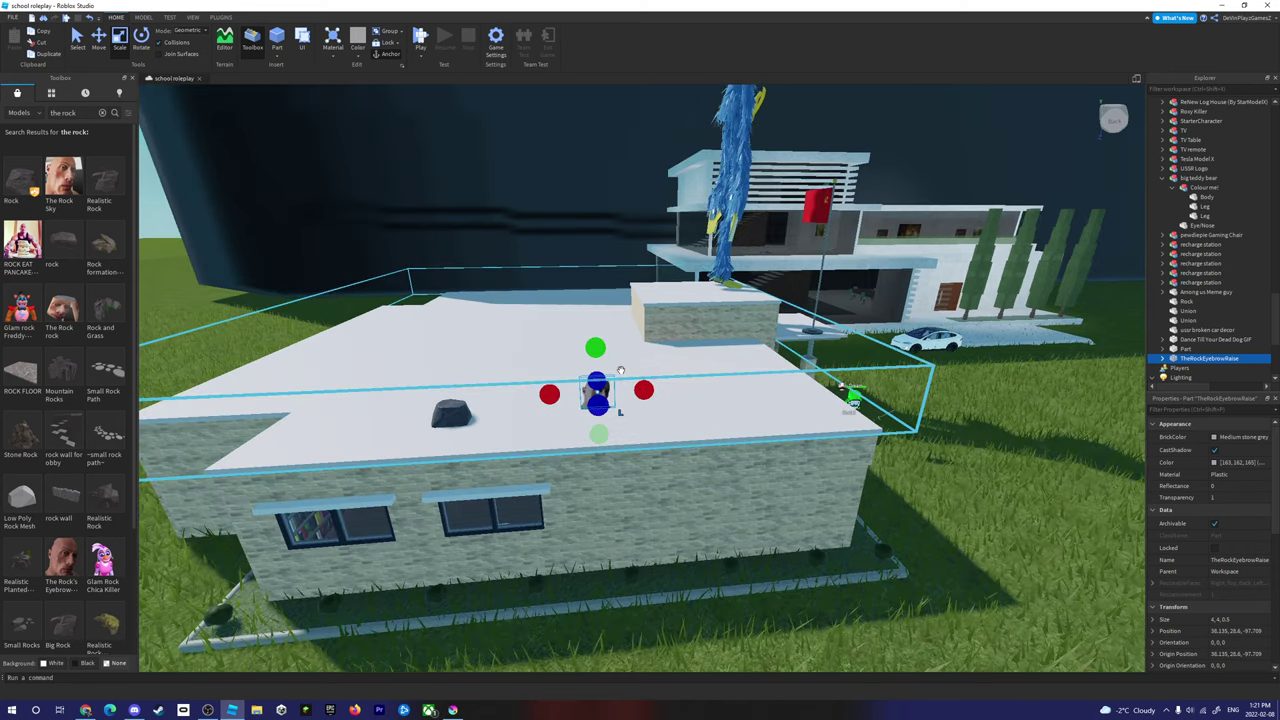
Step: Stretch the eyebrow-raise picture on the school roof to about 157 wide and 58 tall
left_click(1015, 604)
key("w")
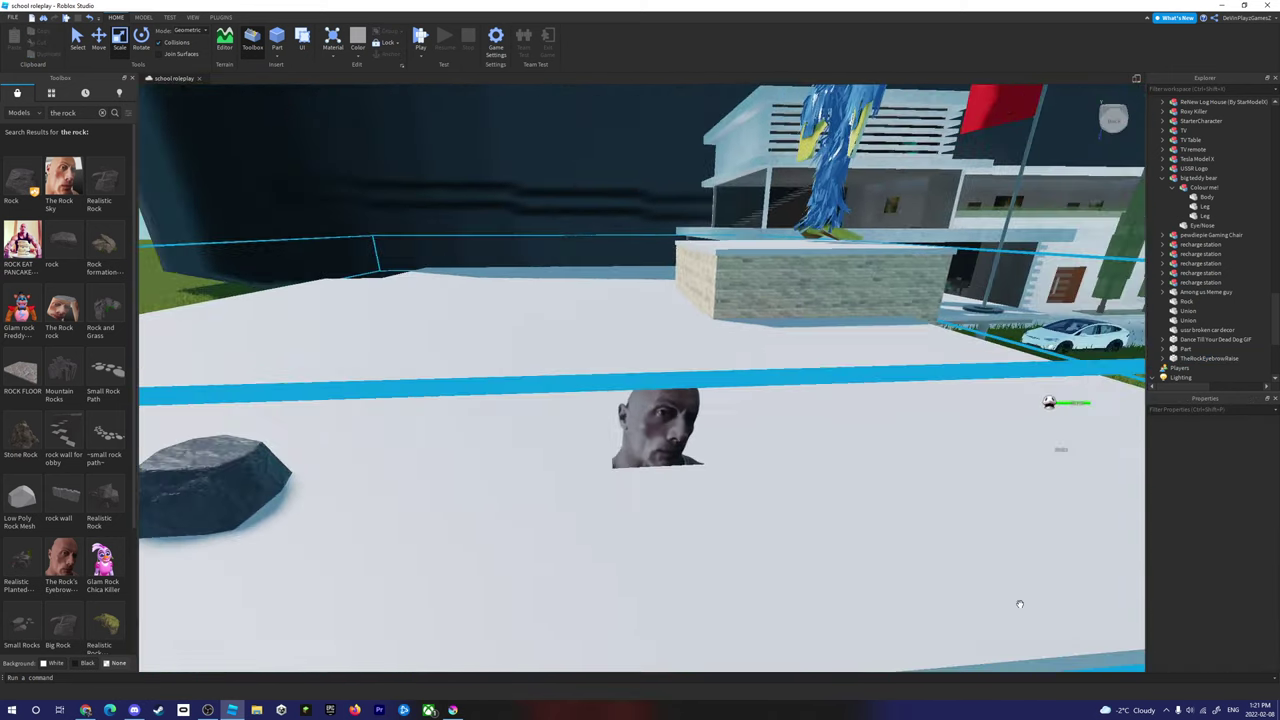
right_click_drag(1015, 604, 1041, 582)
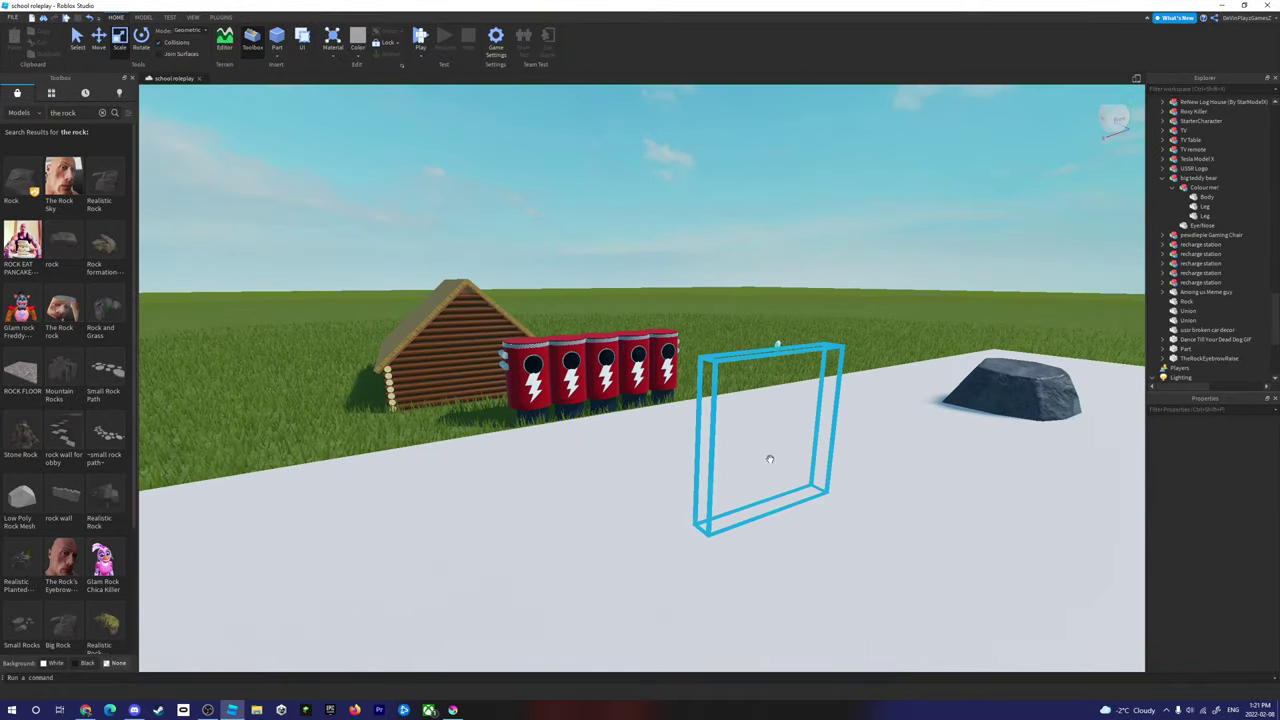
key("f")
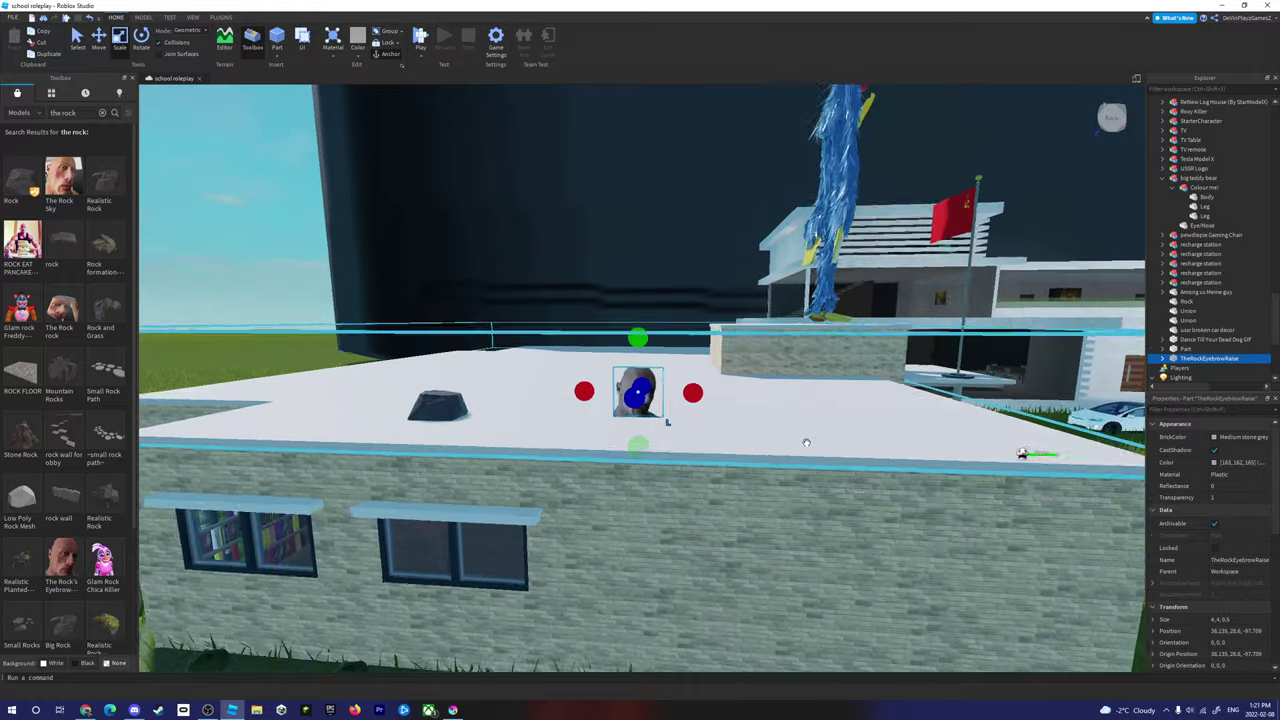
right_click_drag(806, 442, 807, 440)
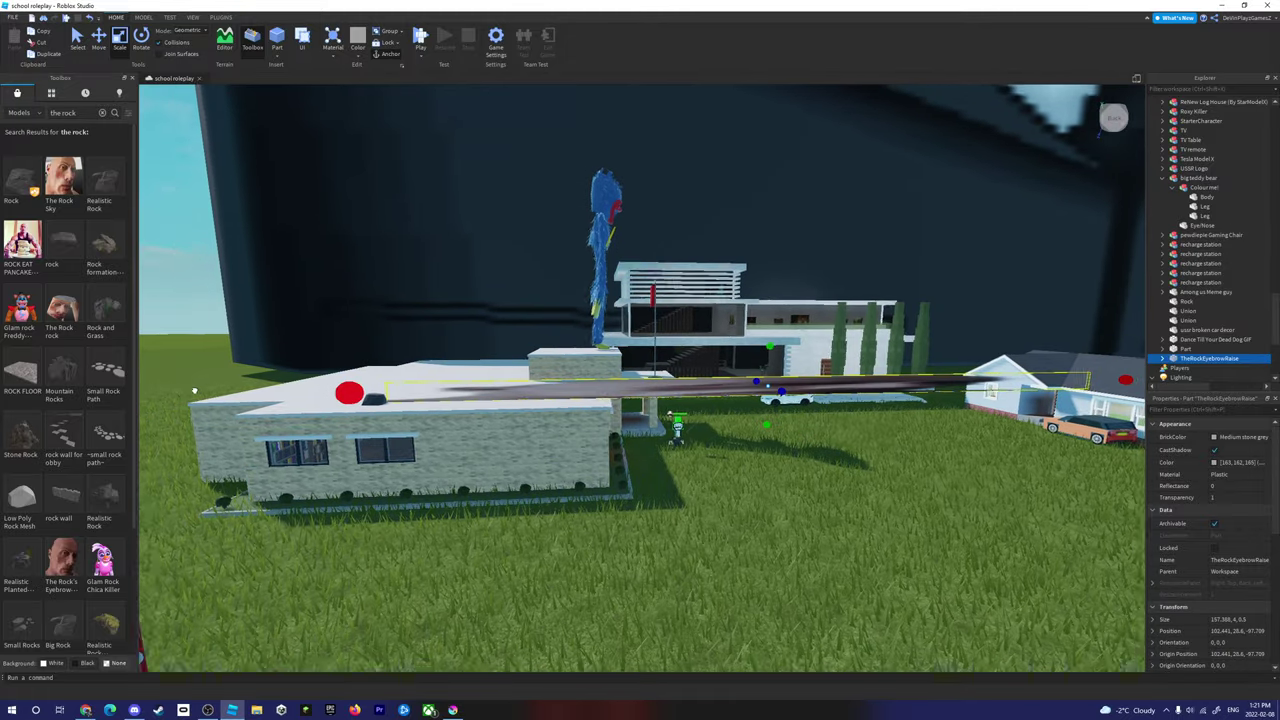
key("a")
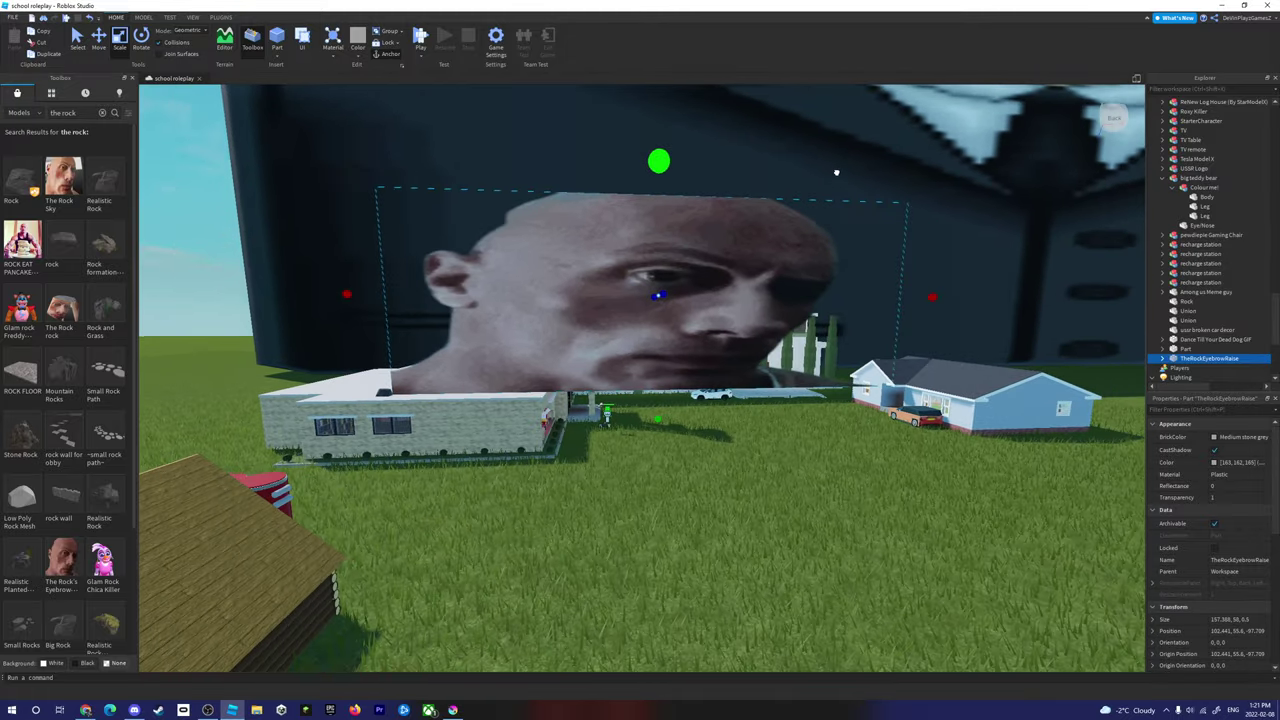
key("q")
Step: Enlarge the eyebrow-raise picture further into a towering face about 192 wide and 1510 tall
right_click_drag(833, 165, 837, 166)
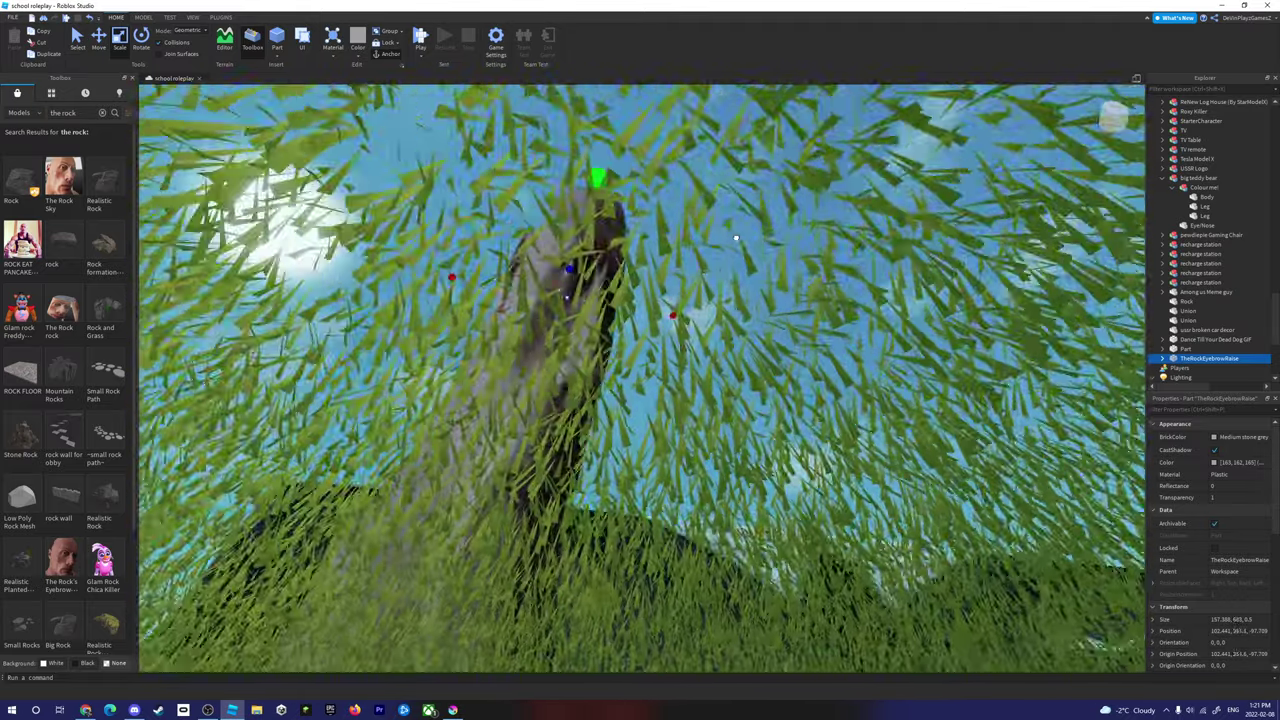
key("e")
key("q")
key("e")
key("q")
right_click_drag(670, 419, 627, 457)
key("e")
key("s")
key("w")
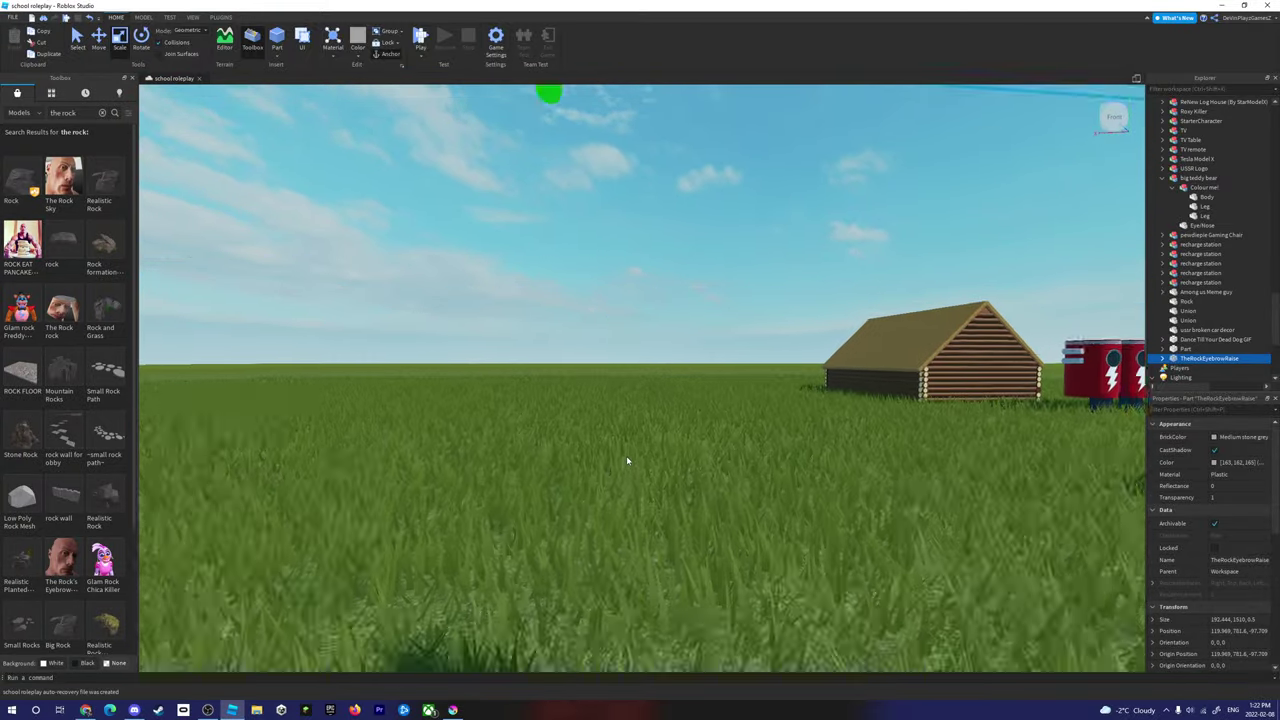
Step: Delete the giant eyebrow-raise picture and the rock from the place
key("f")
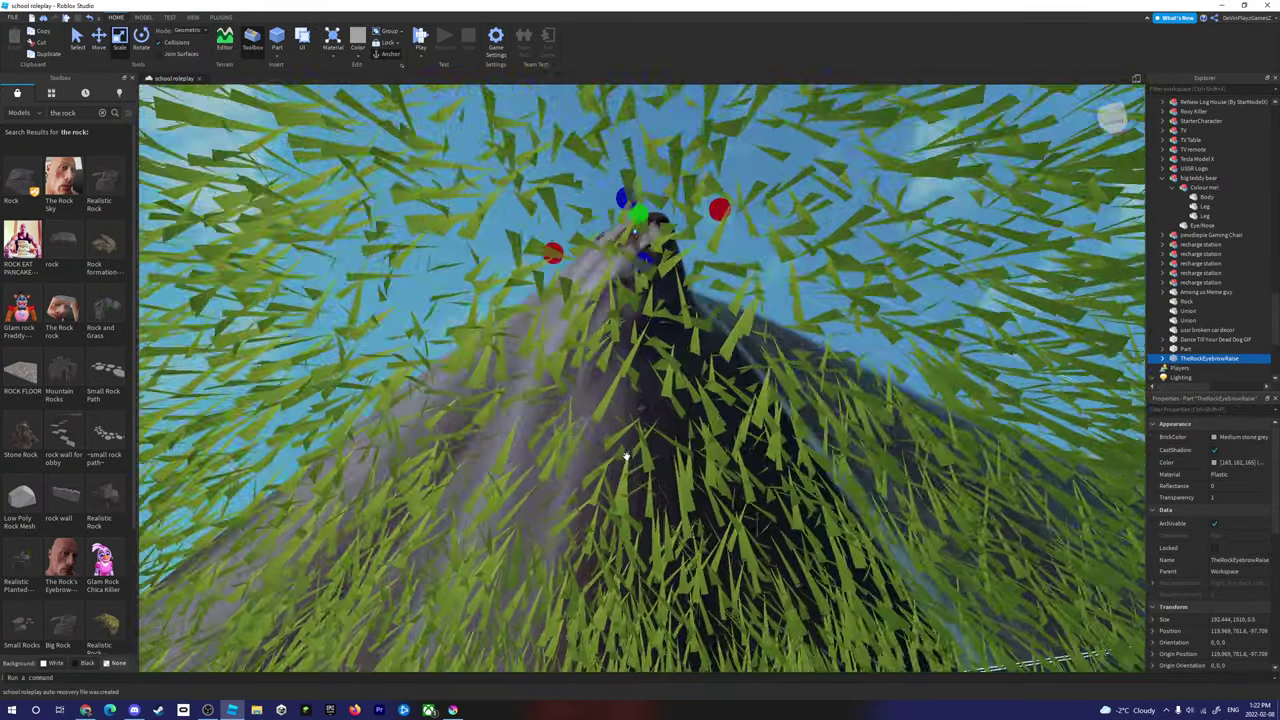
key("Delete")
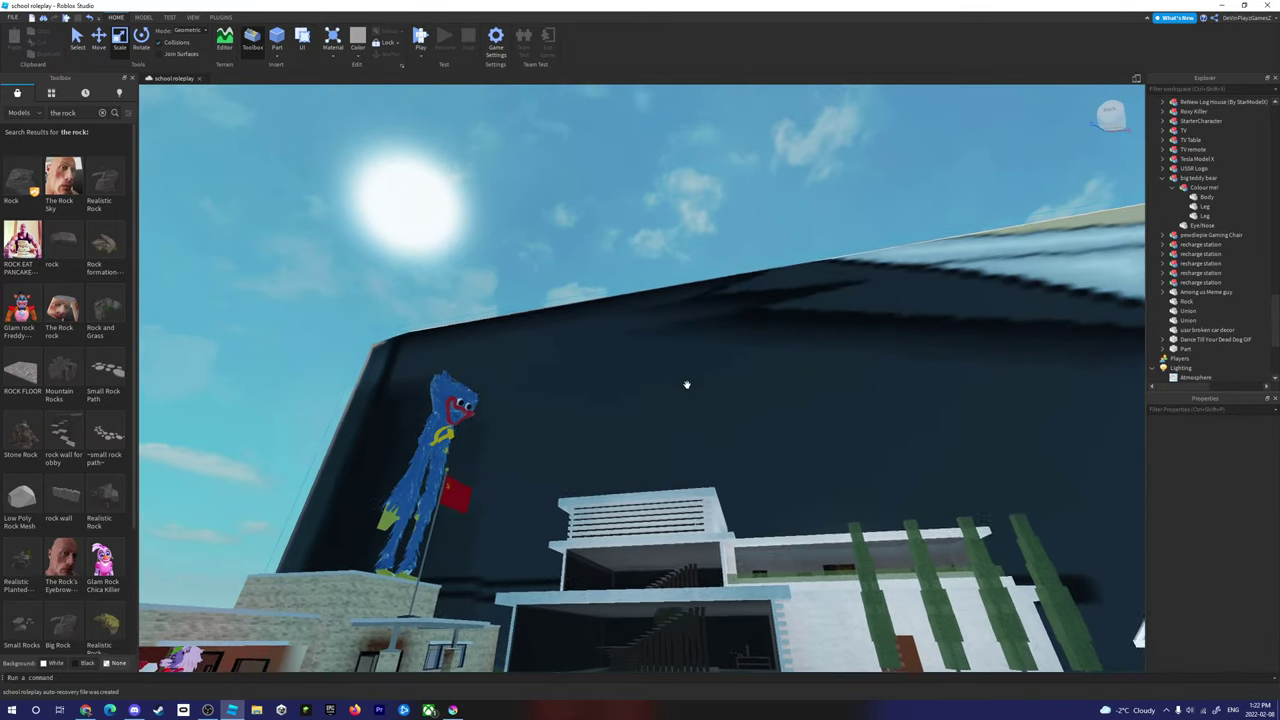
key("w")
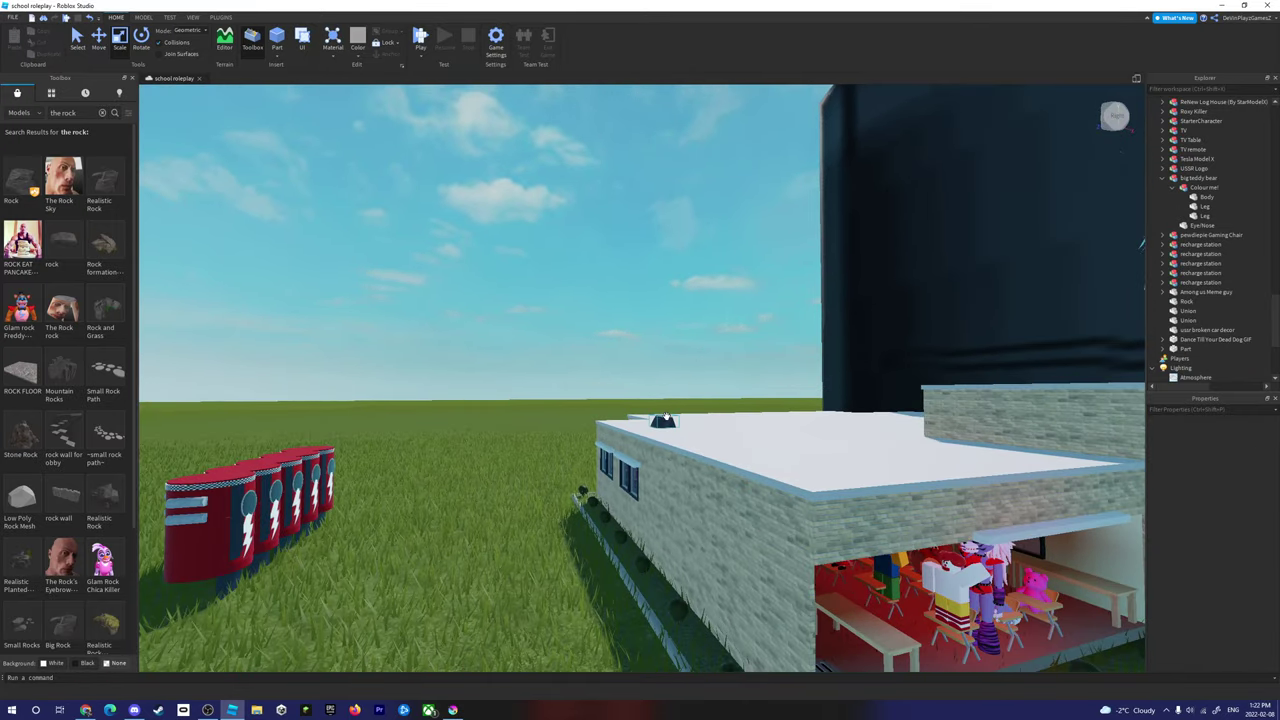
key("f")
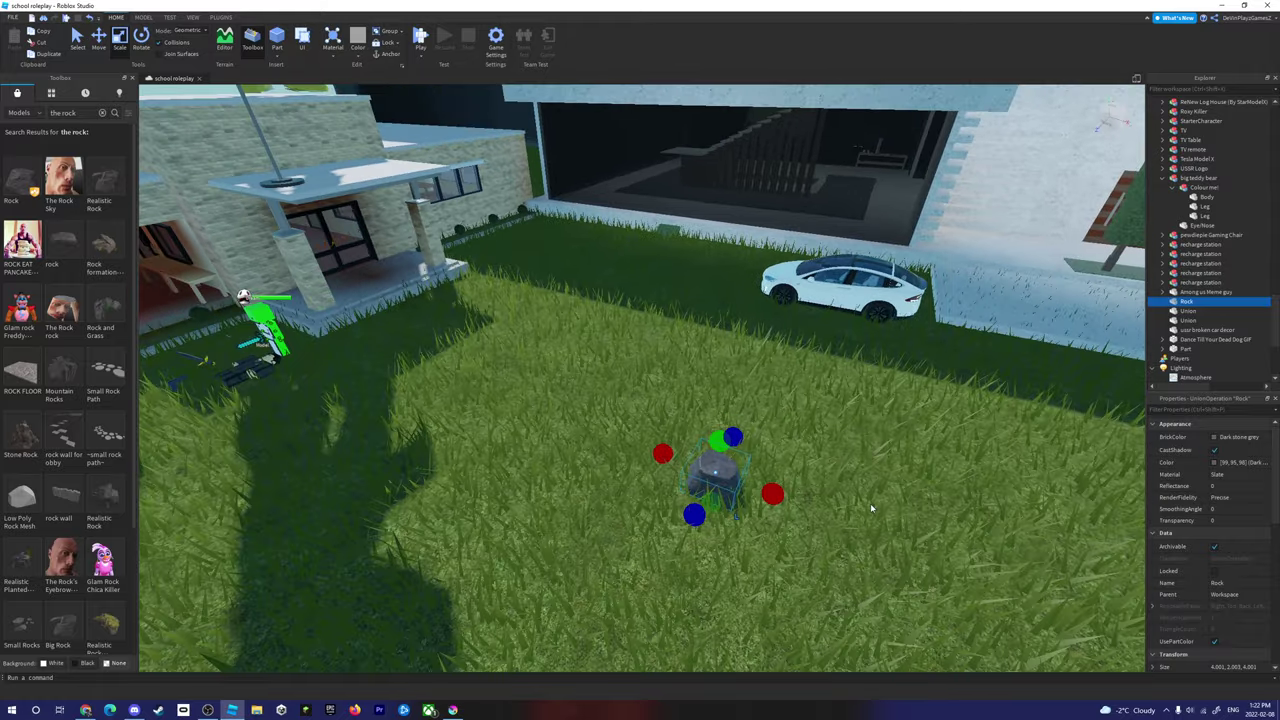
key("Delete")
Step: Select the log house and examine its interior, including the blue rabbit animatronic lying on the floor
key("w")
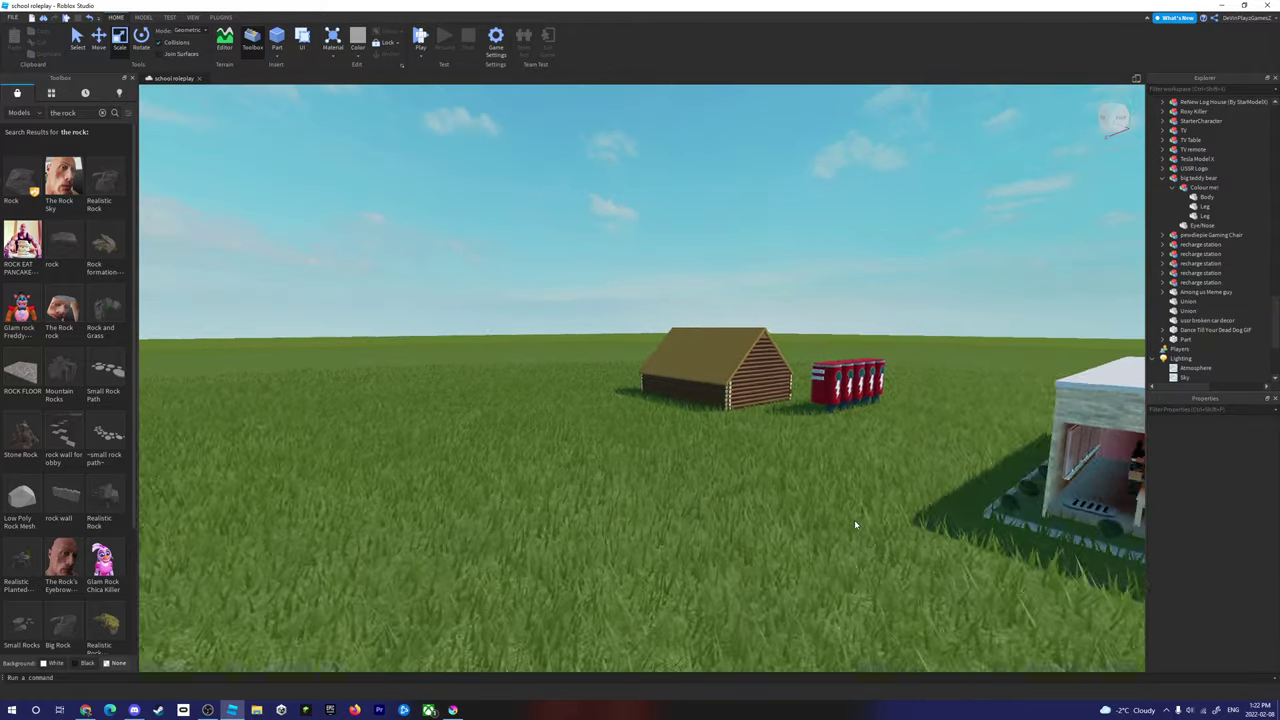
key("q")
key("e")
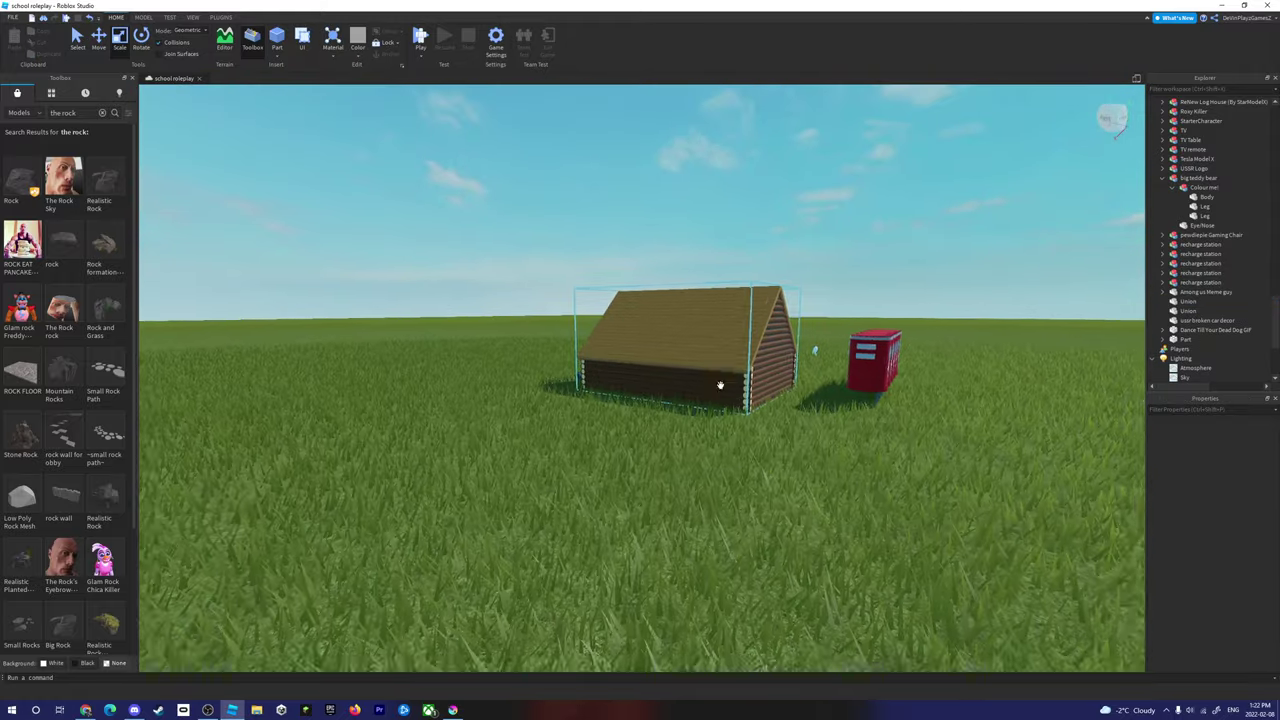
left_click(691, 336)
scroll(691, 336, "up", 3)
scroll(691, 336, "up", 10)
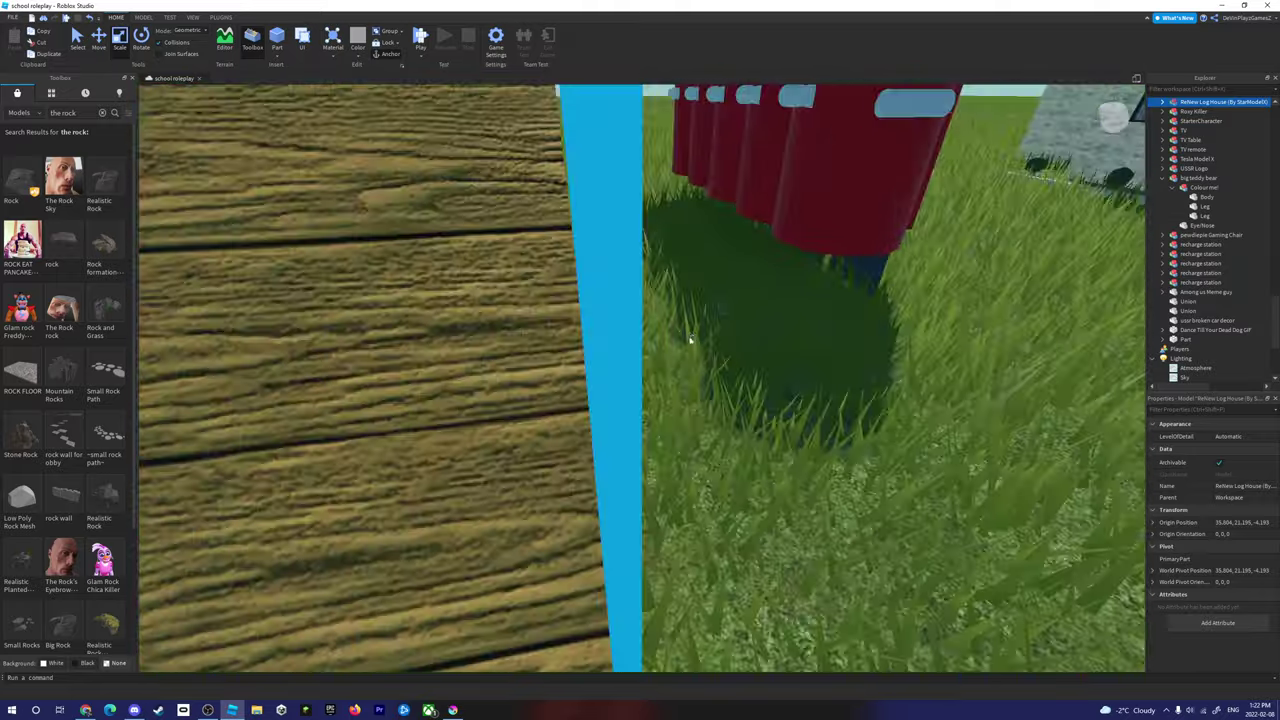
scroll(691, 336, "up", 5)
right_click_drag(691, 336, 688, 292)
scroll(686, 290, "up", 4)
scroll(689, 292, "up", 3)
scroll(689, 292, "down", 6)
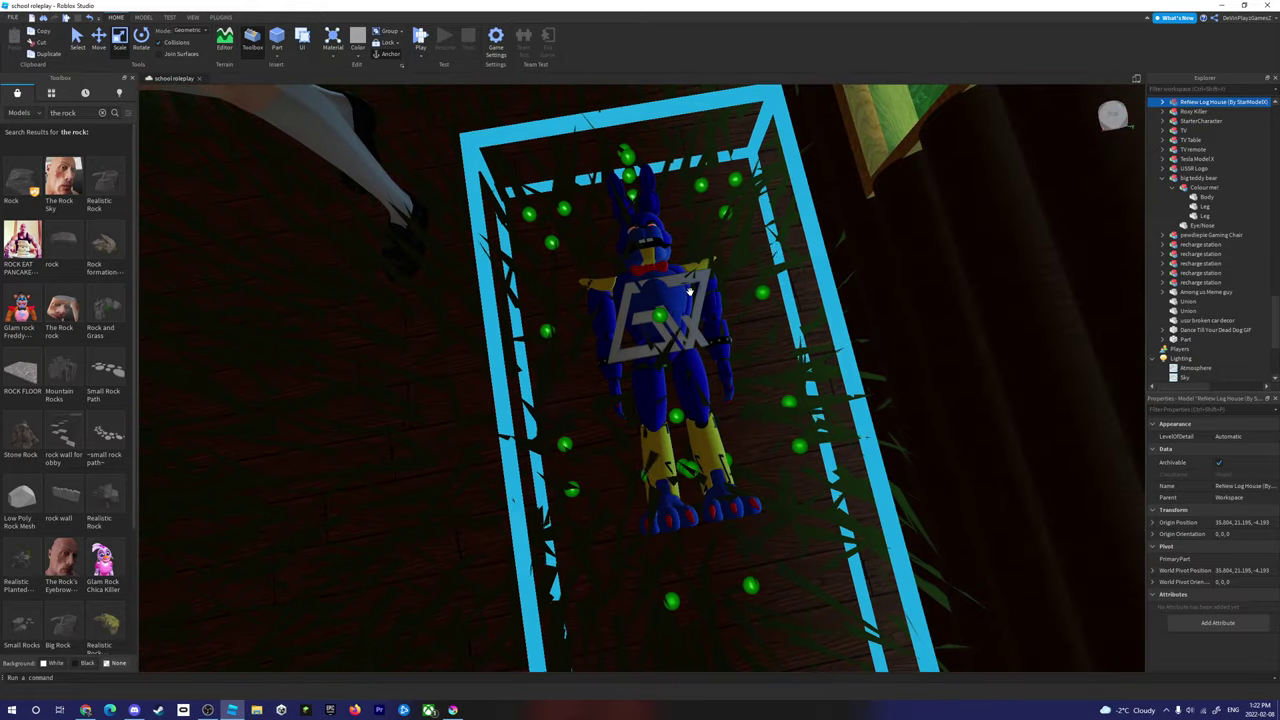
scroll(689, 292, "down", 4)
scroll(689, 292, "down", 8)
Step: Try placing a duplicate of the log house on the open grass away from the original
key("ctrl+d")
left_click_drag(689, 292, 860, 285)
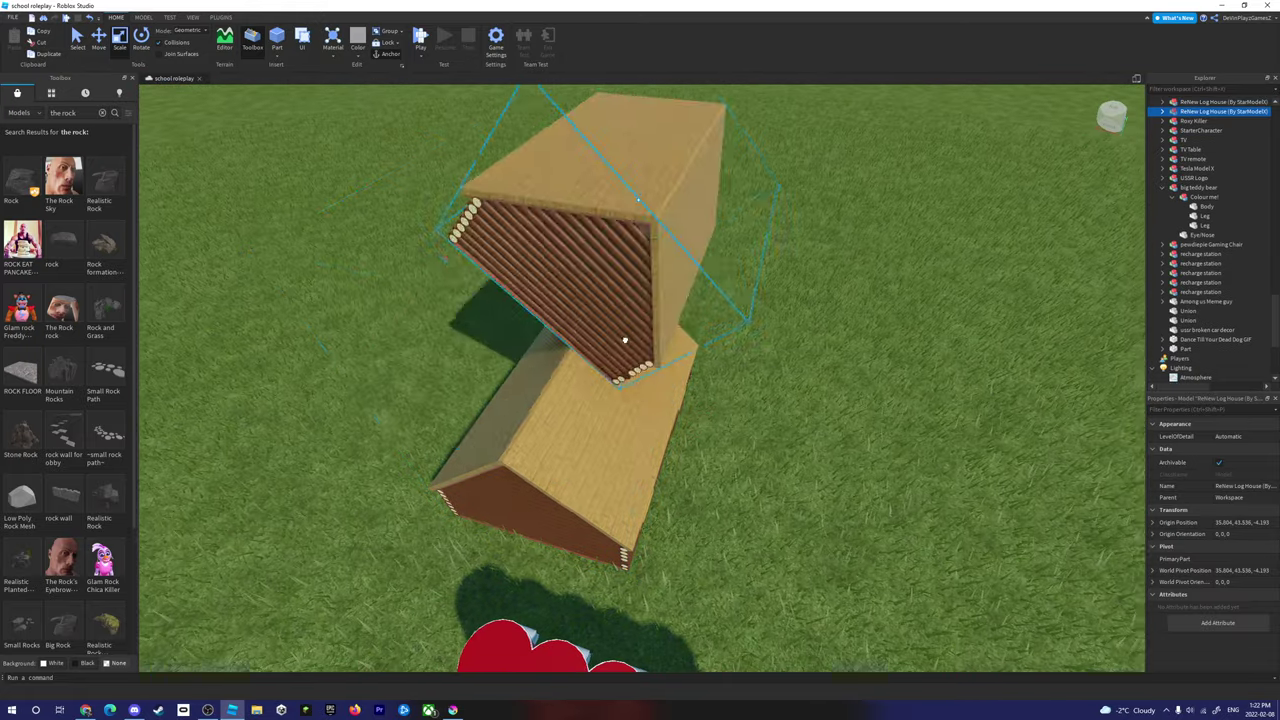
right_click_drag(860, 300, 880, 310)
scroll(886, 395, "up", 8)
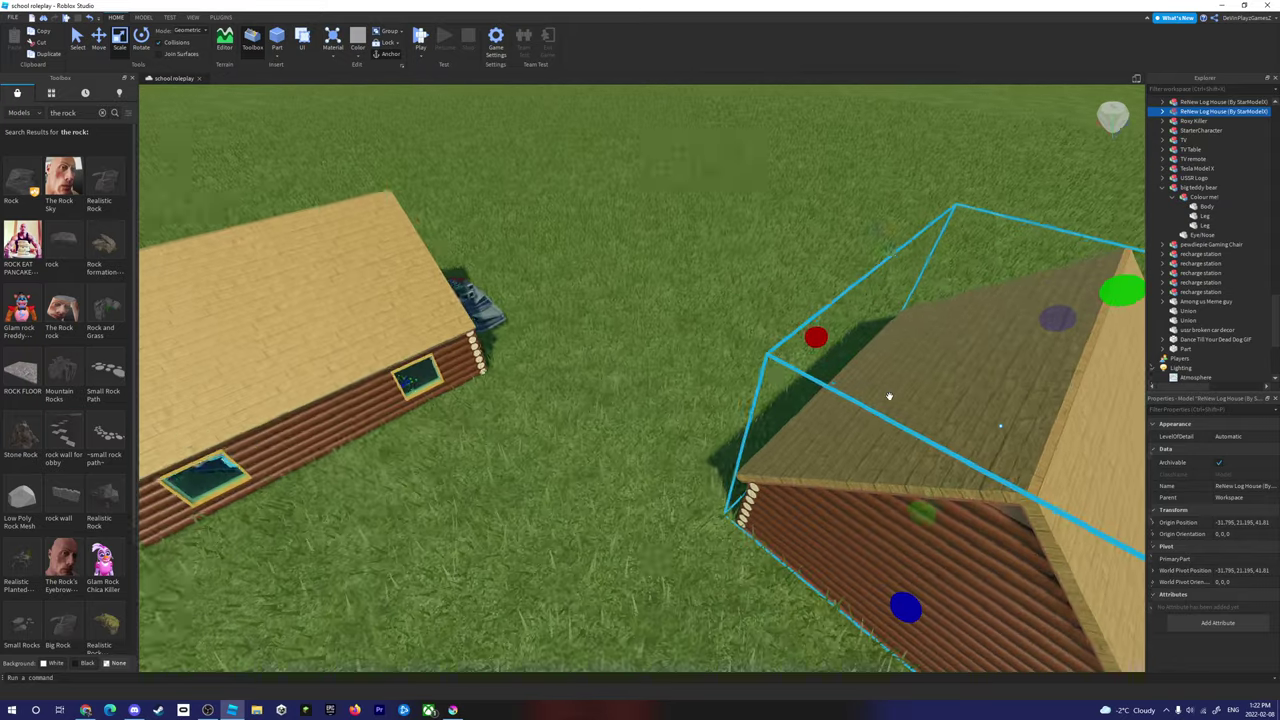
right_click_drag(886, 395, 886, 396)
scroll(886, 396, "down", 5)
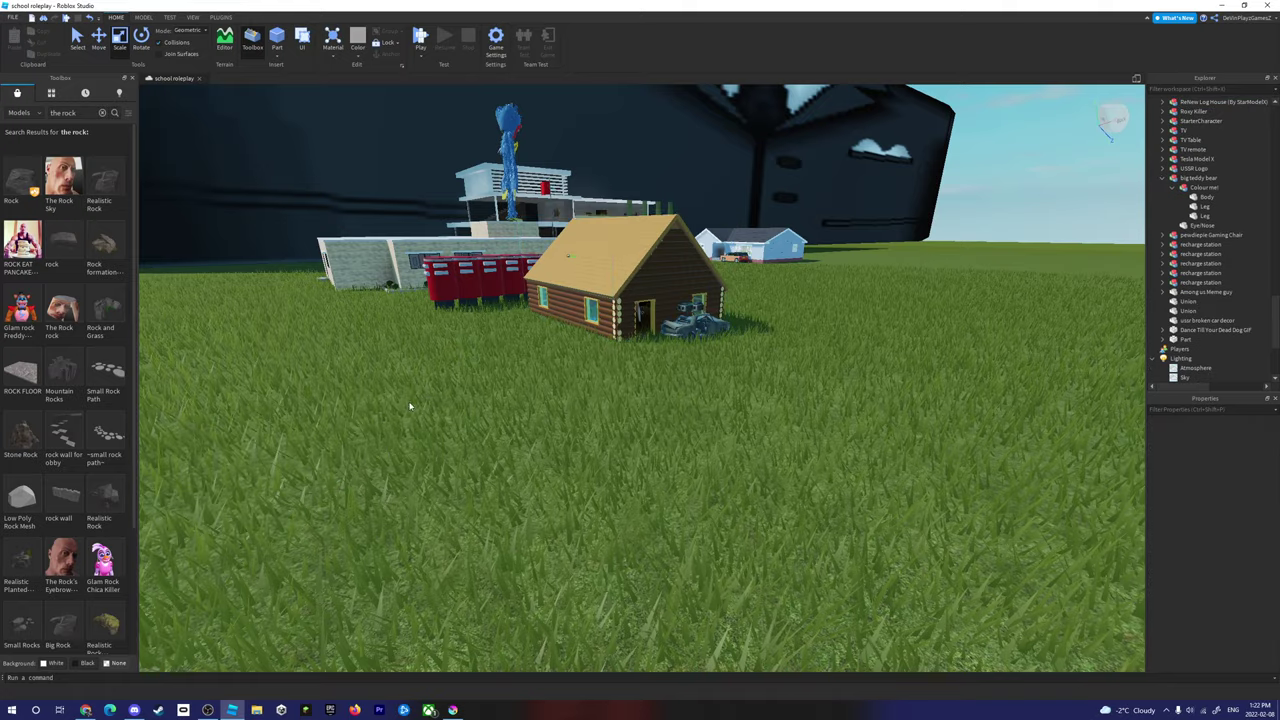
Step: Move the blue-haired StarterCharacter schoolgirl out of the log house onto the grass beside it
scroll(409, 406, "down", 3)
scroll(522, 347, "up", 10)
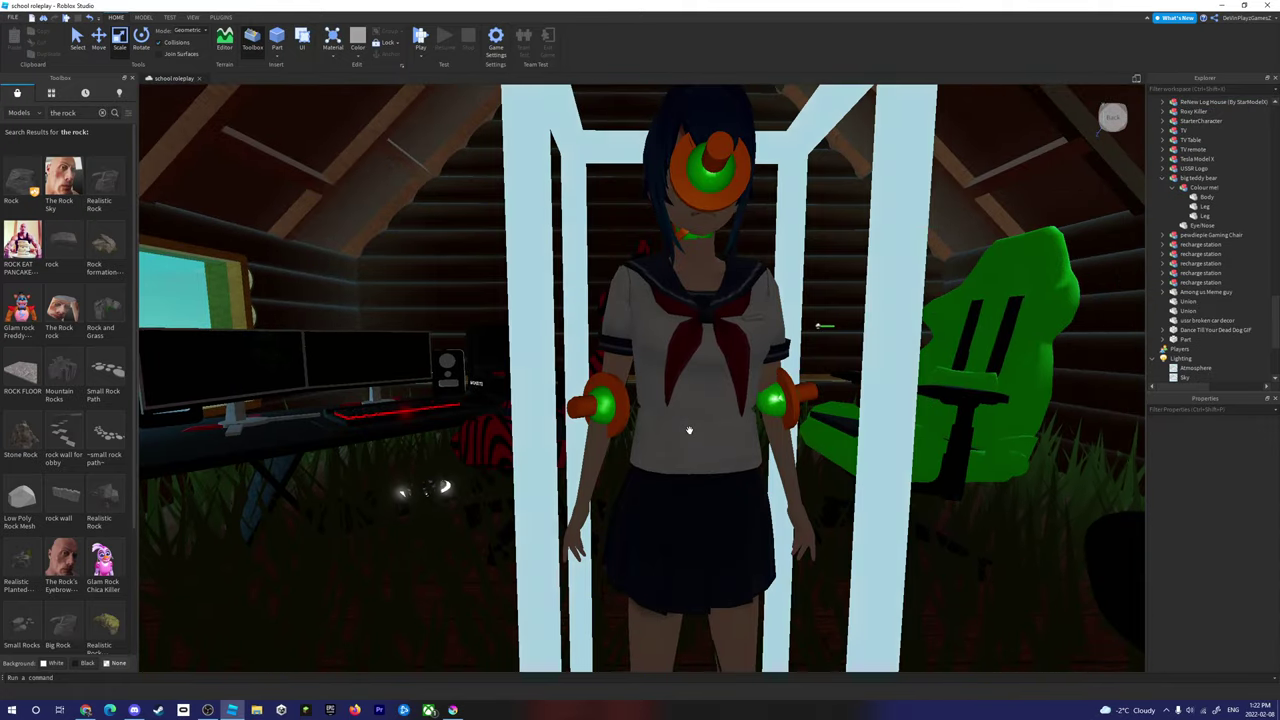
left_click(688, 430)
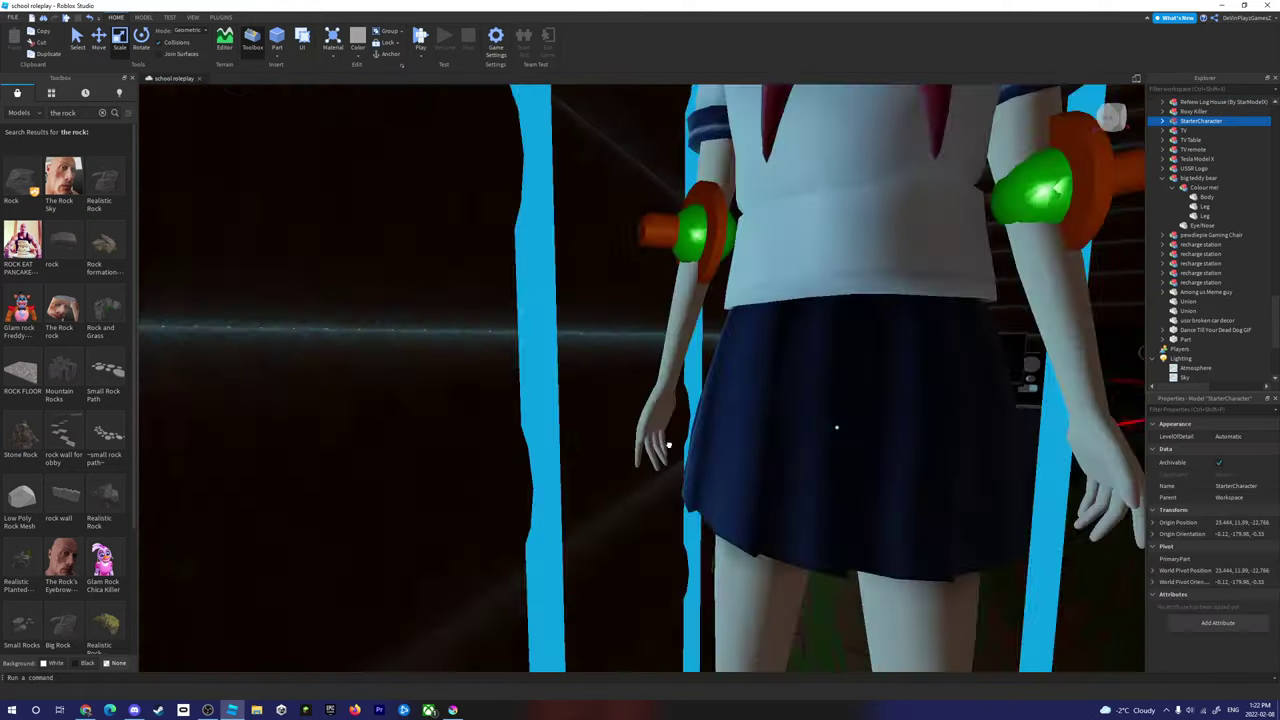
scroll(666, 443, "down", 8)
scroll(666, 443, "up", 8)
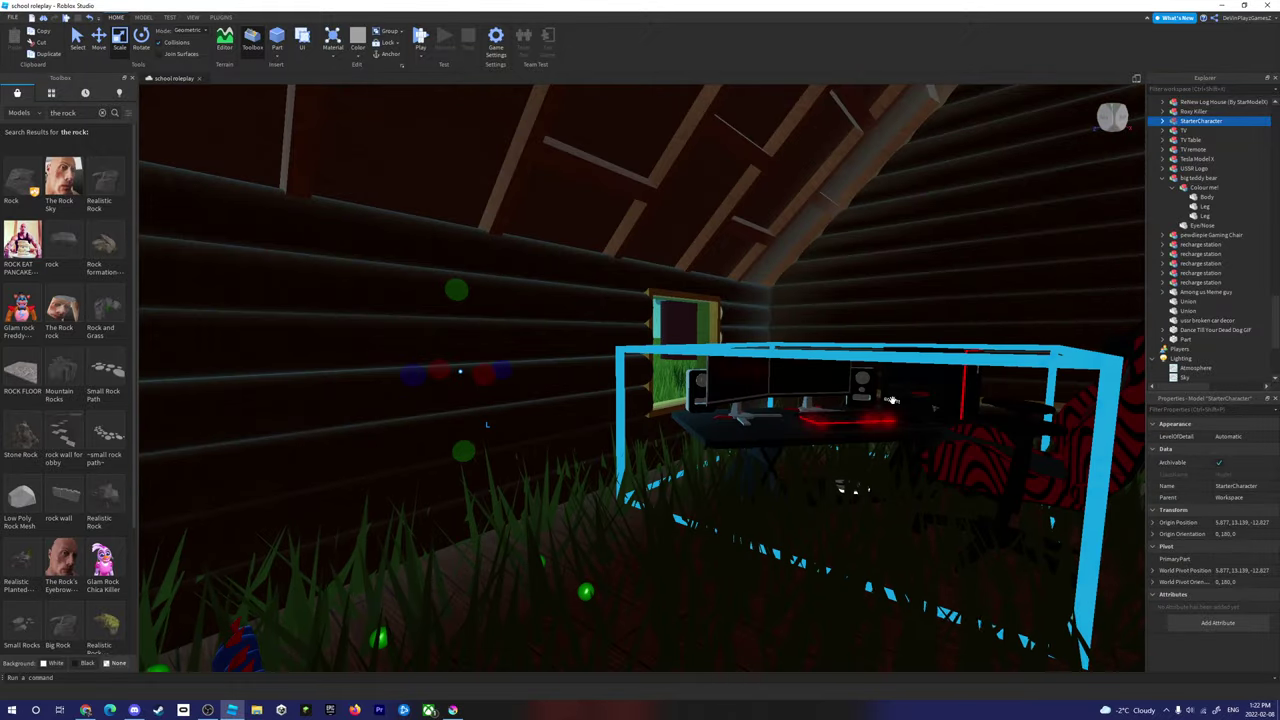
Step: Move the Gaming Pc Setup desk out of the log house onto the grass near the StarterCharacter
left_click(890, 400)
scroll(890, 400, "up", 5)
scroll(890, 400, "down", 8)
scroll(1040, 458, "up", 8)
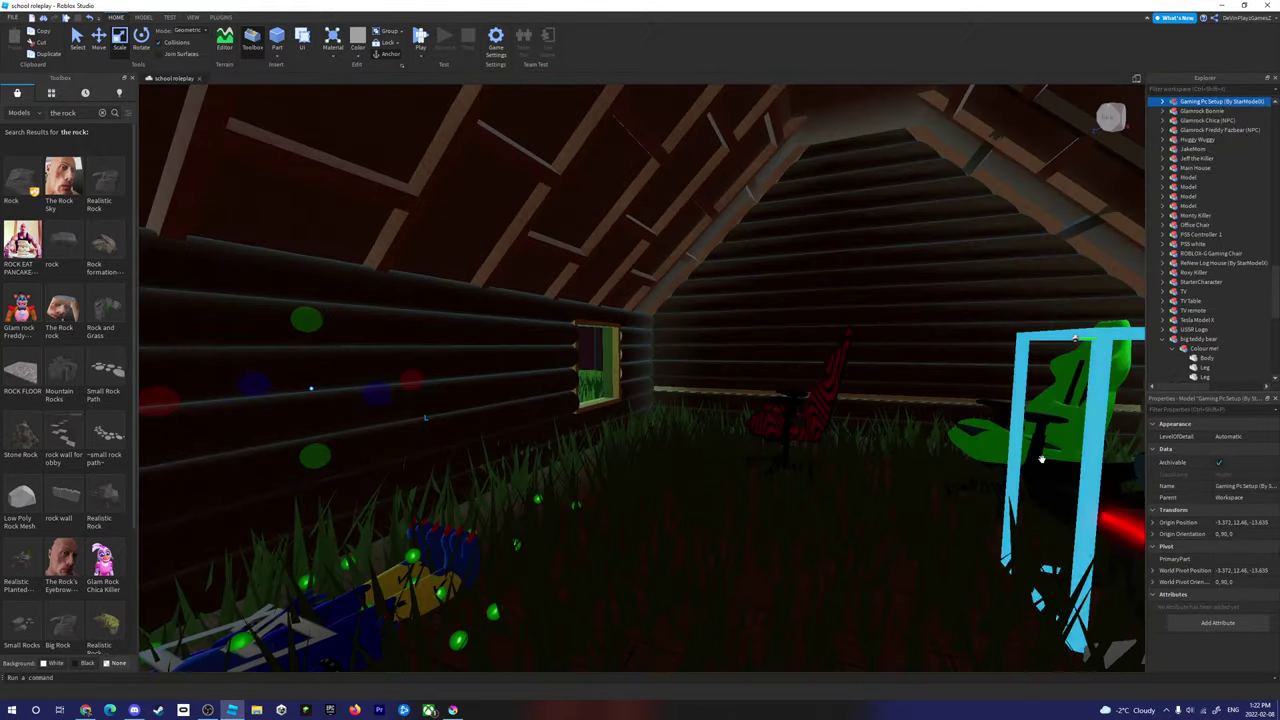
scroll(853, 400, "up", 3)
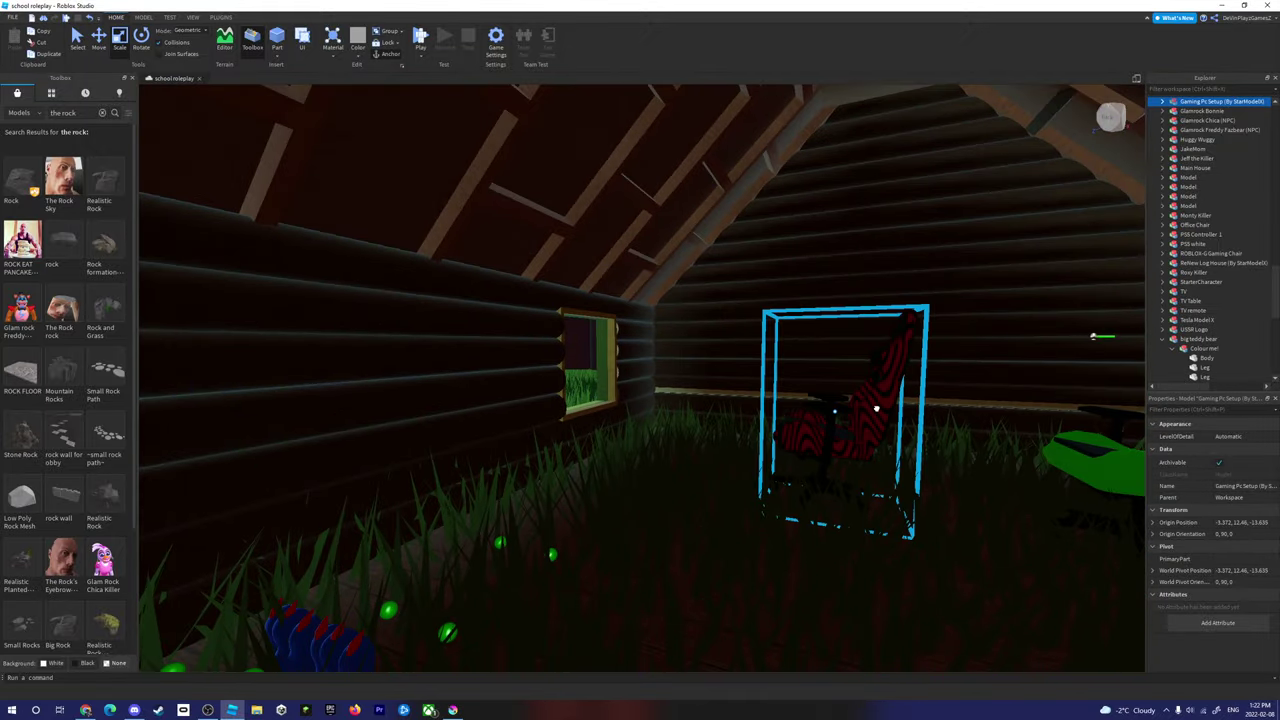
Step: Move the red-and-black pewdiepie Gaming Chair and the Office Chair out of the log house onto the grass
left_click(853, 400)
scroll(853, 400, "down", 8)
scroll(896, 469, "up", 8)
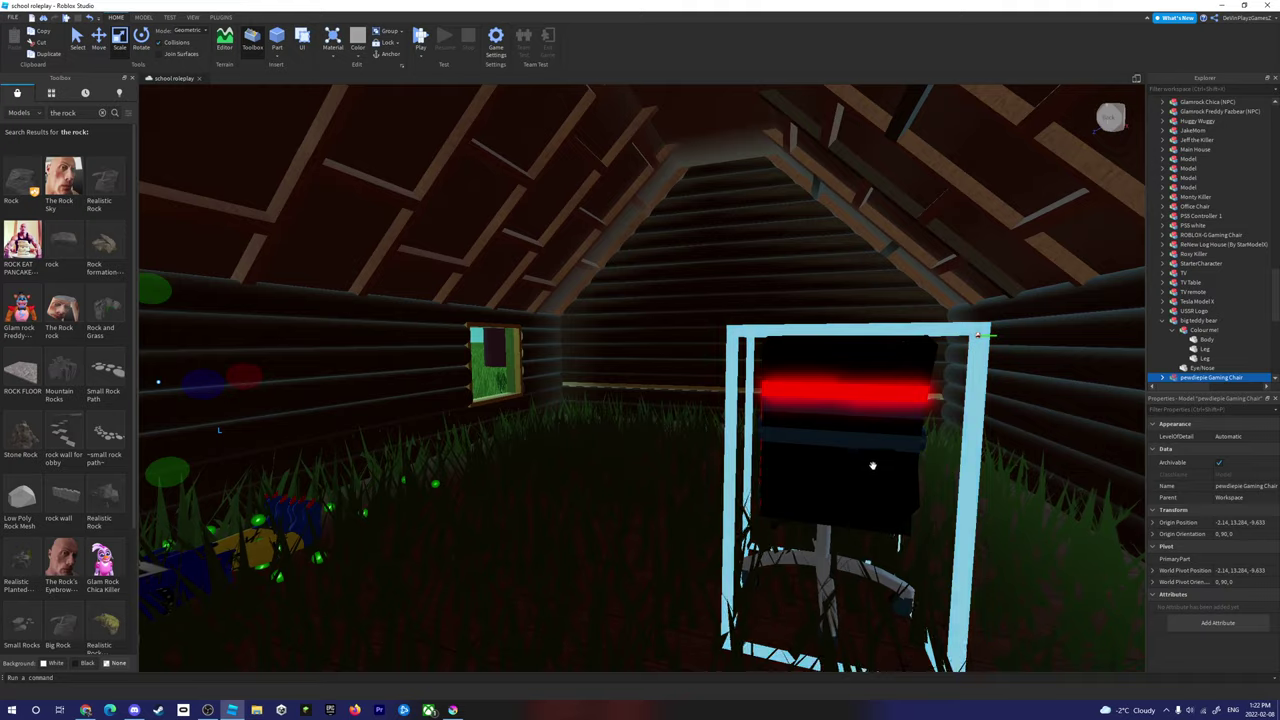
scroll(872, 466, "up", 3)
left_click(872, 466)
scroll(872, 466, "down", 8)
scroll(733, 428, "up", 8)
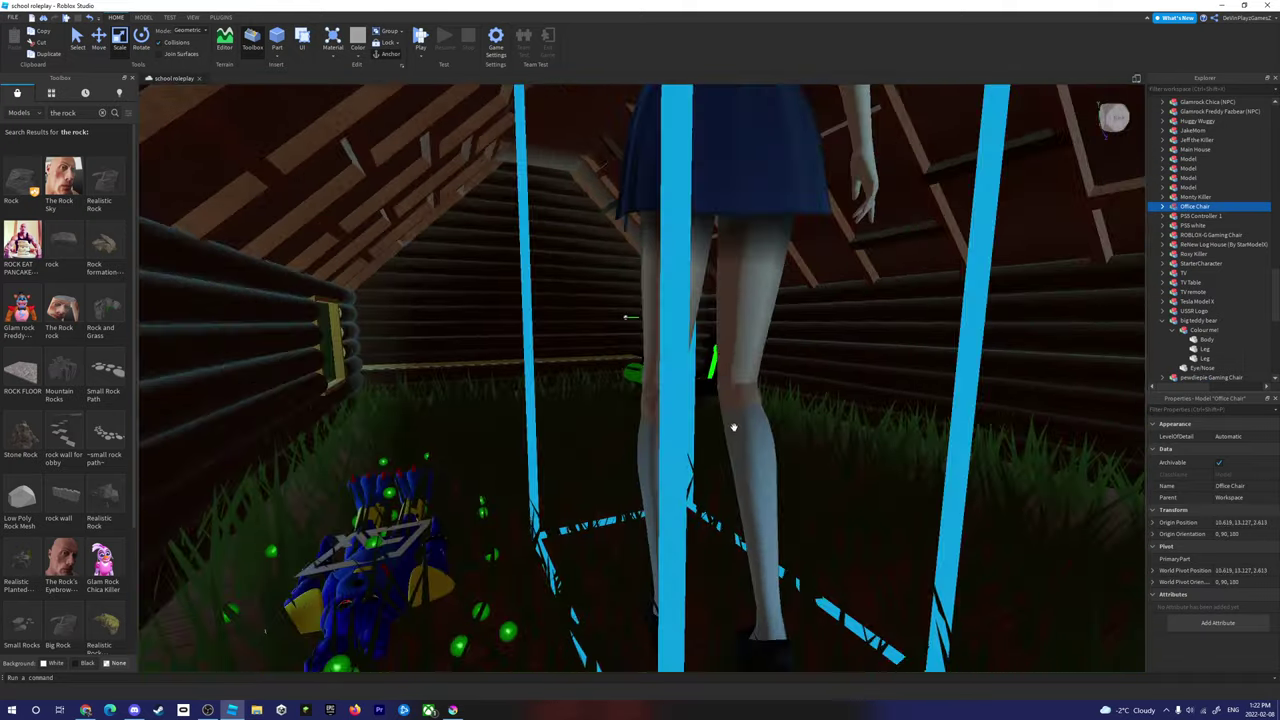
Step: Move the ROBLOX-G Gaming Chair and the green Dream gaming chair out of the log house onto the grass
scroll(733, 428, "down", 3)
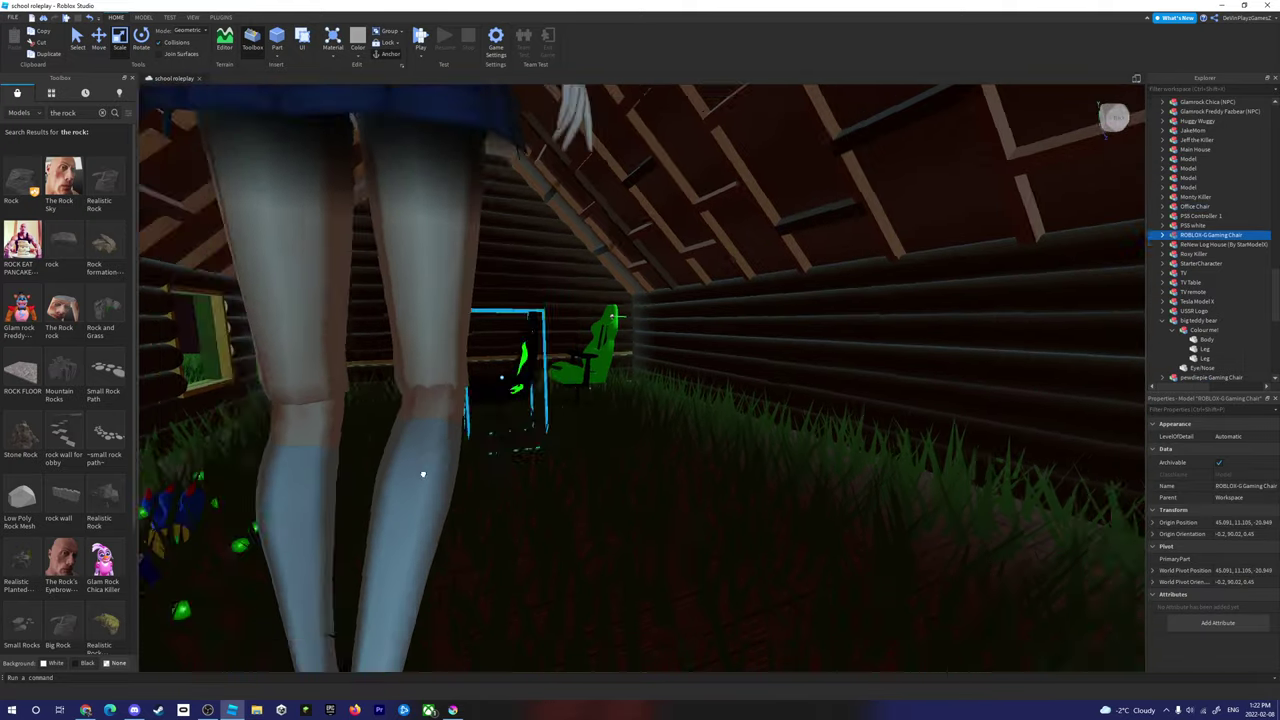
scroll(422, 474, "down", 8)
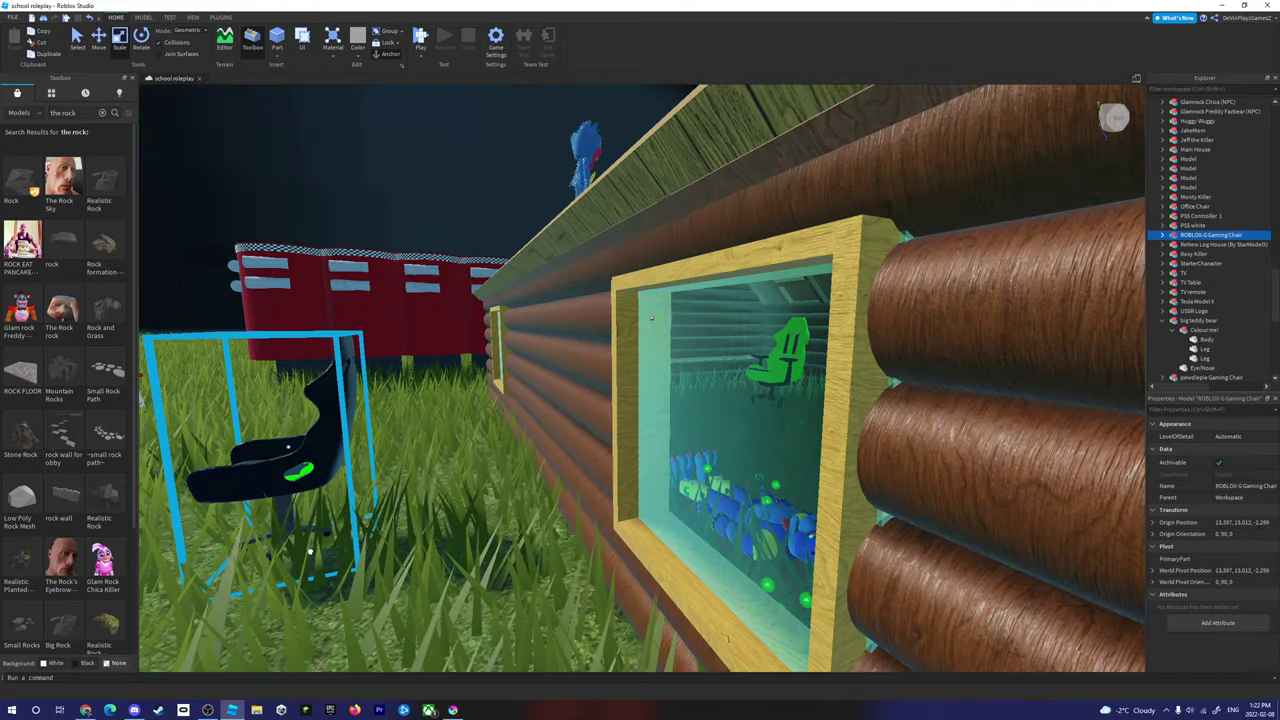
scroll(651, 318, "up", 8)
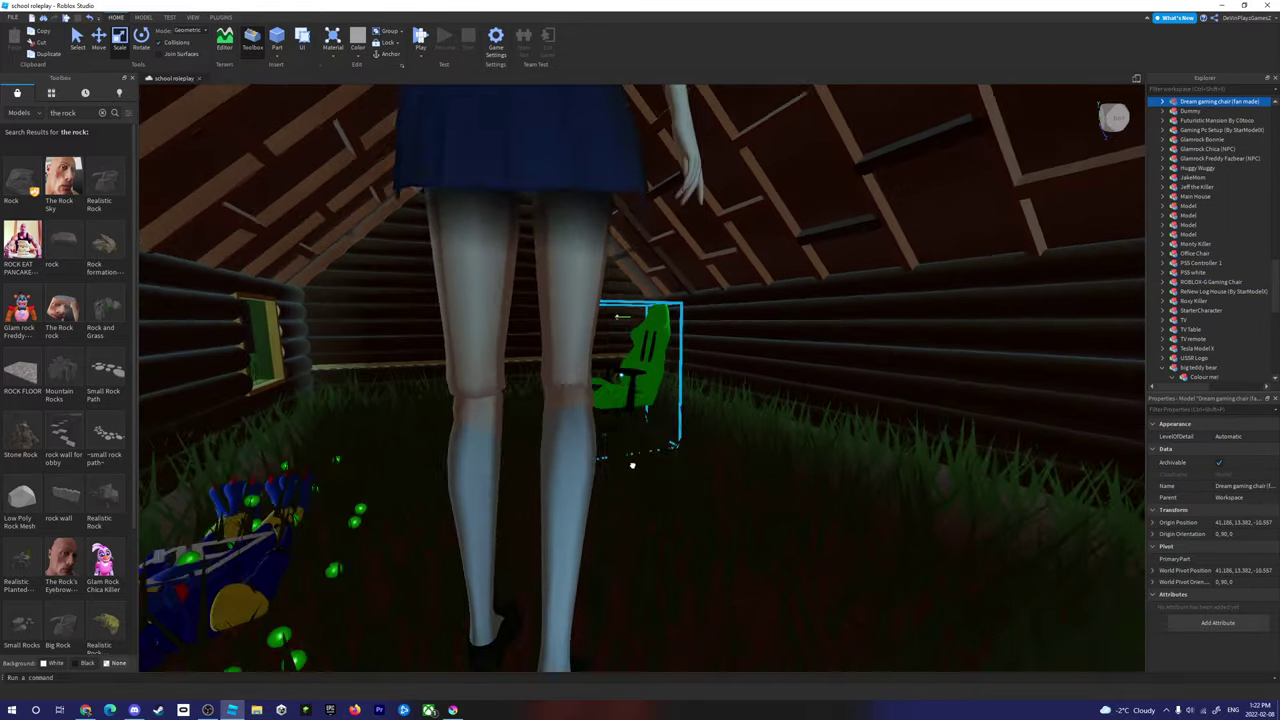
left_click_drag(632, 465, 470, 460)
scroll(470, 460, "down", 8)
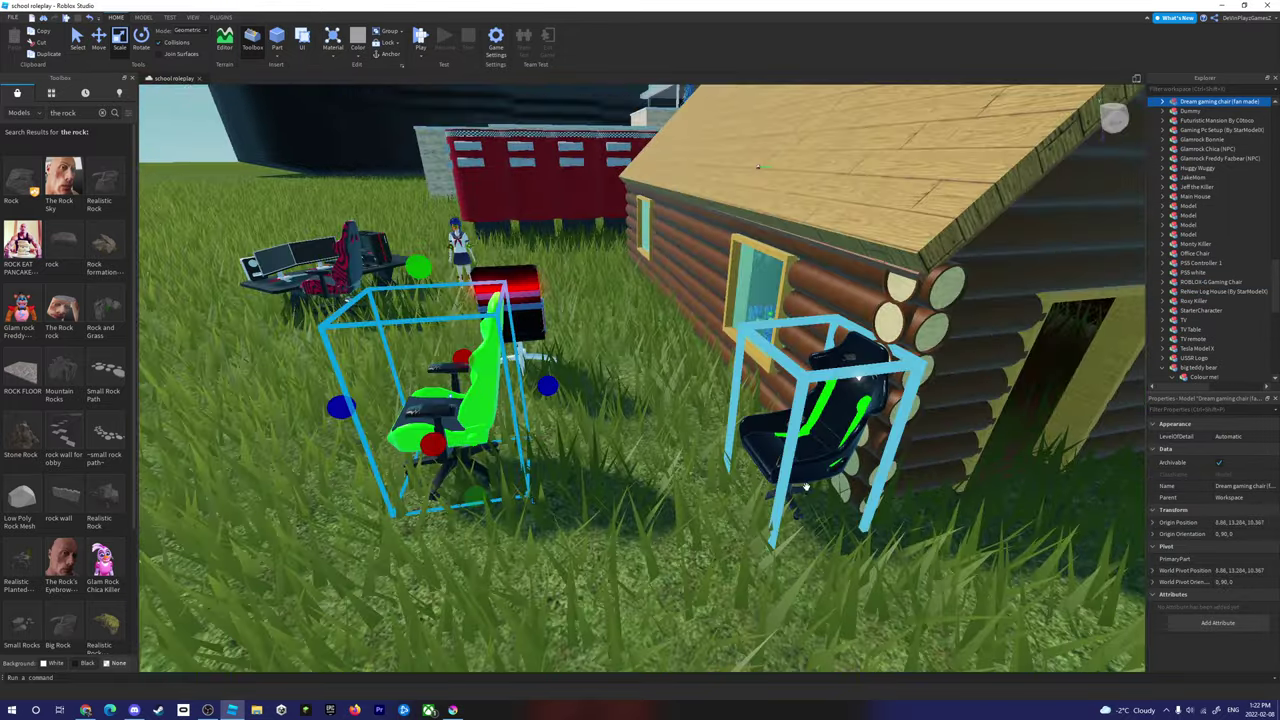
Step: Line up the black-and-green gaming chair with the other chairs and place the brown-haired schoolgirl model on the grass outside
left_click(804, 474)
right_click_drag(804, 474, 519, 208)
left_click(572, 343)
scroll(627, 531, "up", 10)
scroll(629, 536, "down", 10)
middle_click_drag(519, 208, 551, 229)
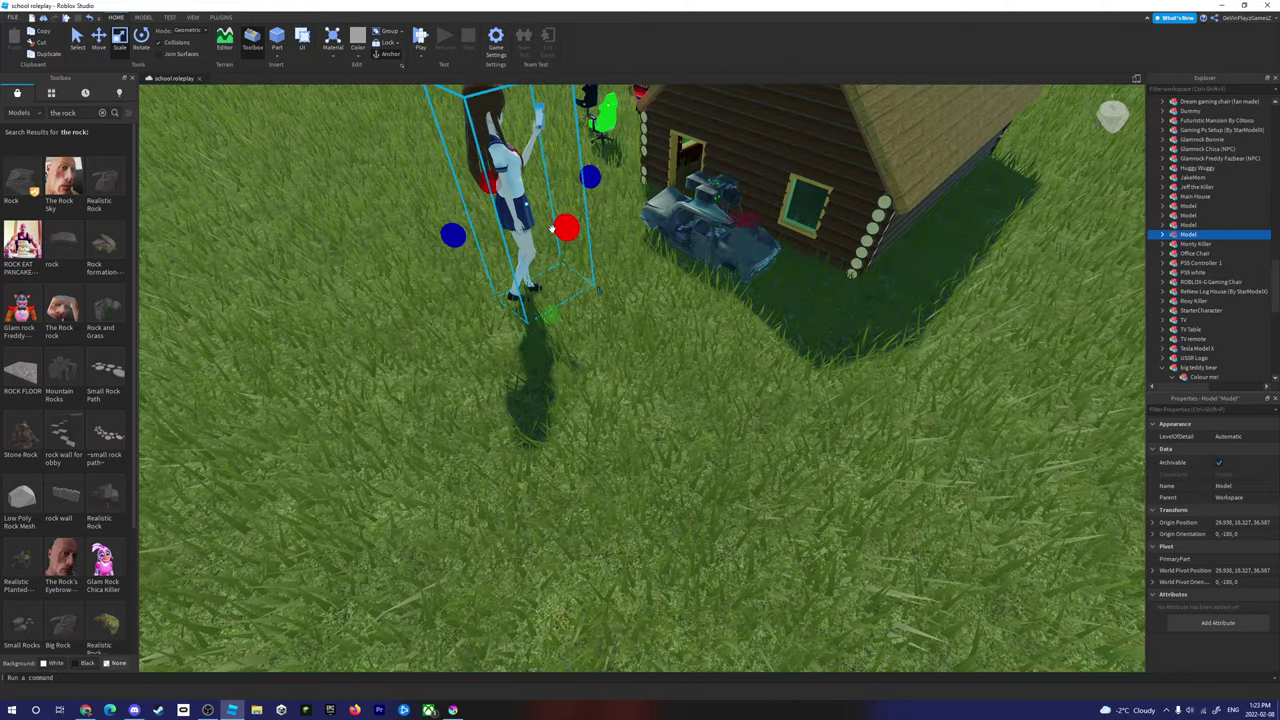
Step: Move the brown-haired schoolgirl holding the phone to the grass near the green chair and log house corner
key("f")
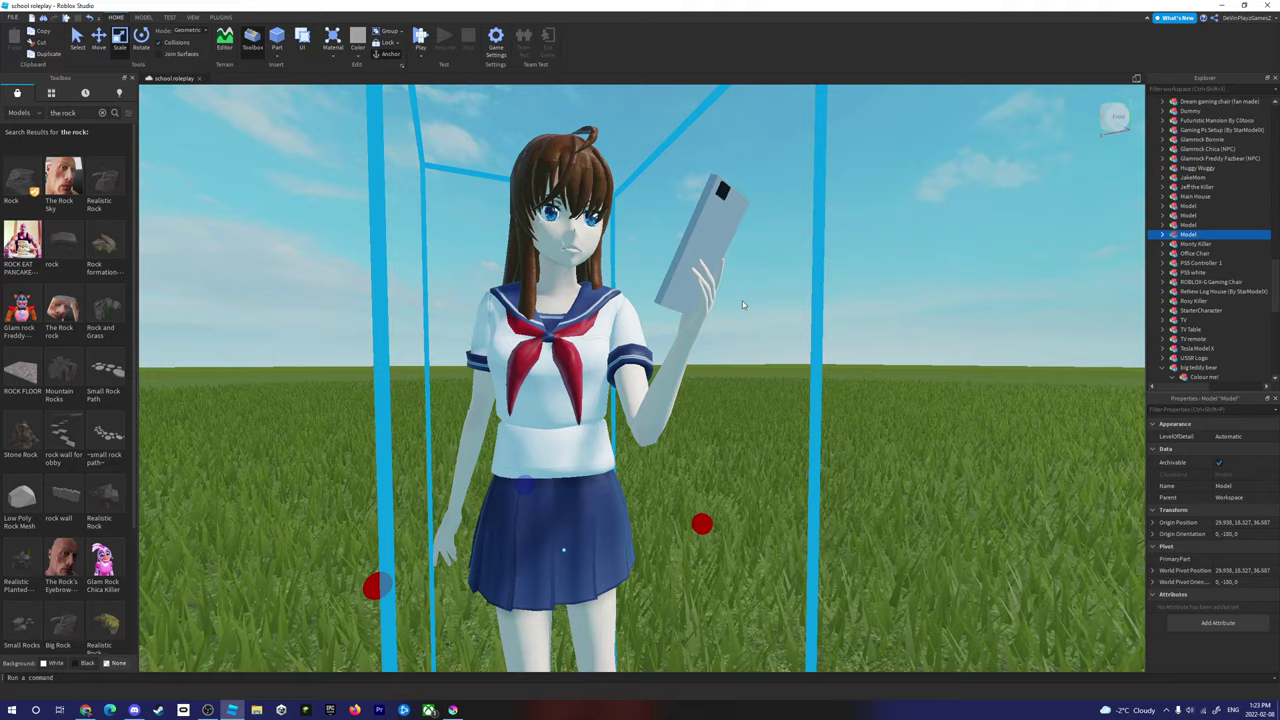
right_click_drag(742, 301, 590, 370)
scroll(589, 370, "up", 5)
scroll(600, 372, "down", 5)
scroll(673, 382, "up", 2)
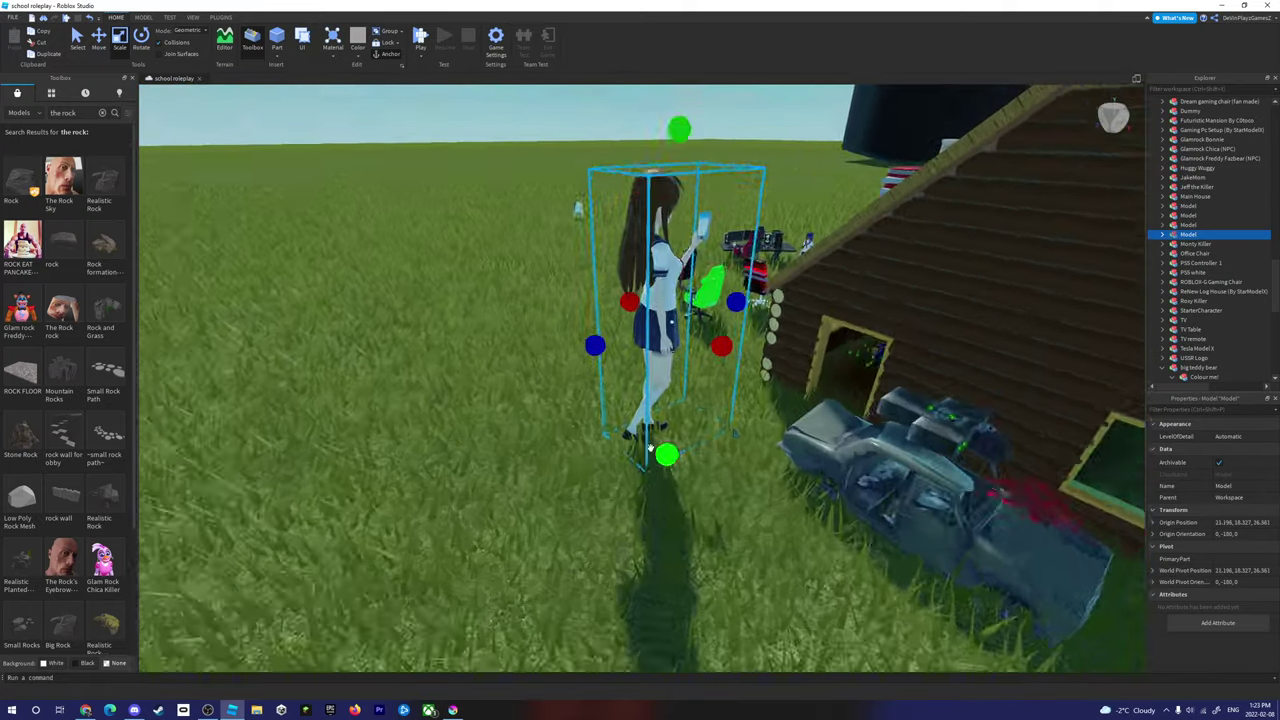
scroll(675, 420, "down", 2)
right_click_drag(676, 451, 676, 451)
Step: Duplicate the emptied log house and place the copy on the open grass at -94.804, 21.195, -44.75
scroll(676, 451, "down", 5)
scroll(833, 287, "up", 2)
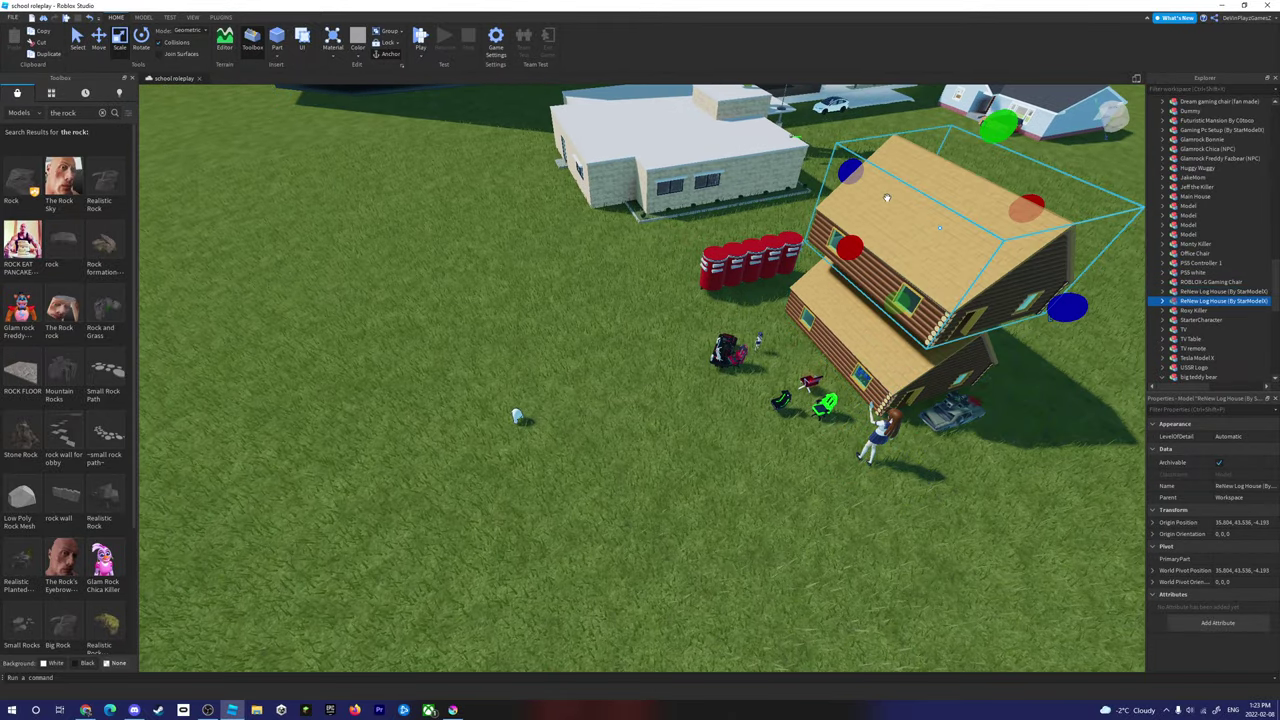
right_click_drag(716, 264, 712, 267)
key("f")
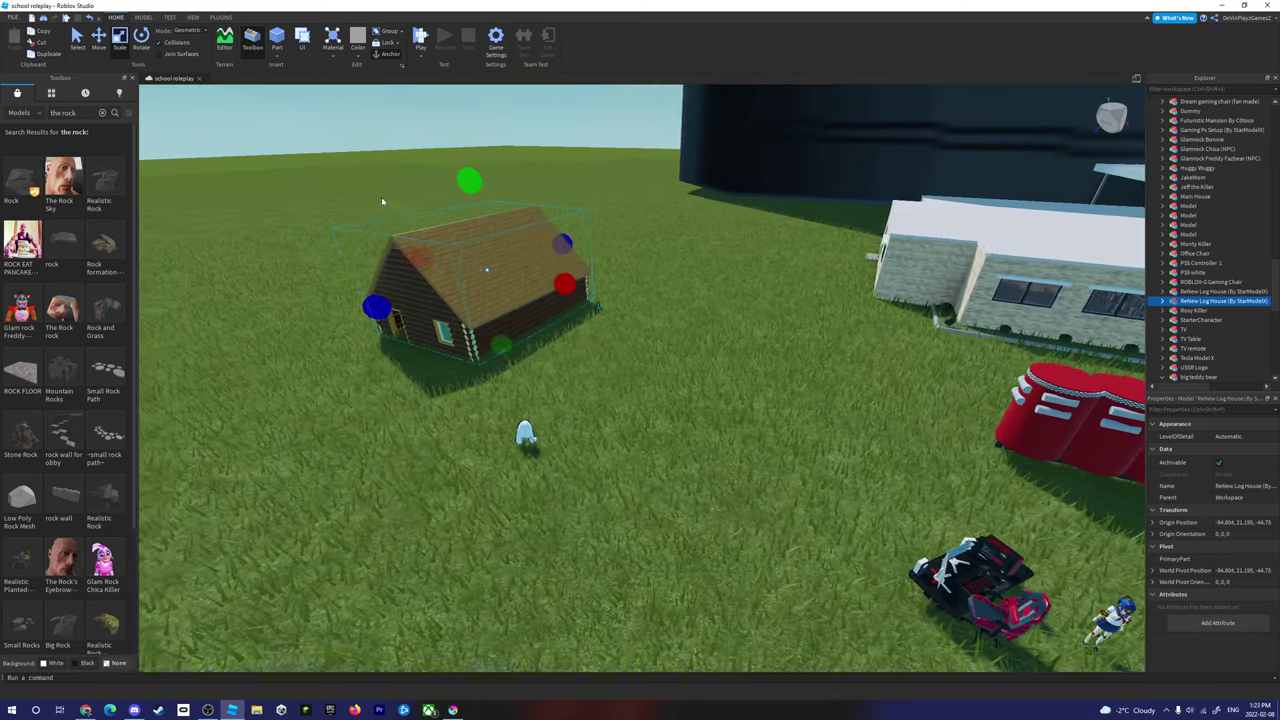
Step: Clear the model search for the rock and bring the original log house and school back into view
left_click(102, 113)
right_click_drag(346, 287, 383, 305)
key("w")
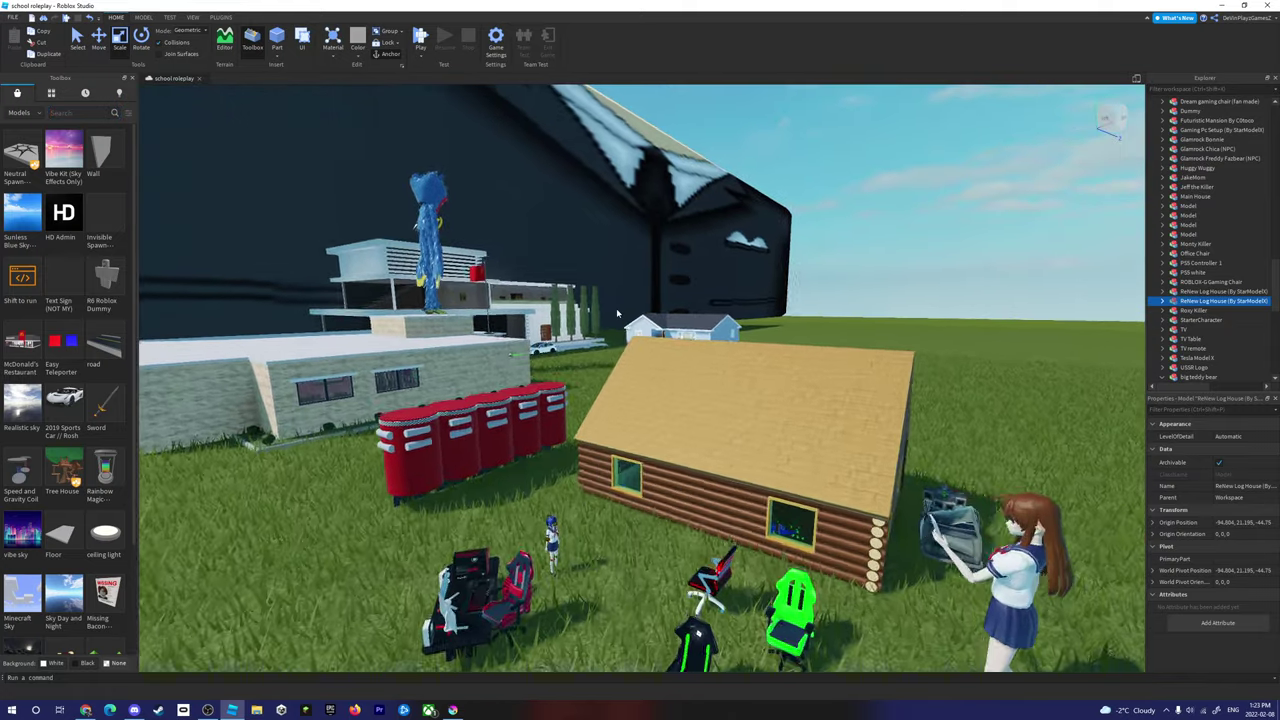
Step: Move the duplicated log house farther out on the open grass to -105.209, 21.195, -40.773
scroll(598, 296, "down", 5)
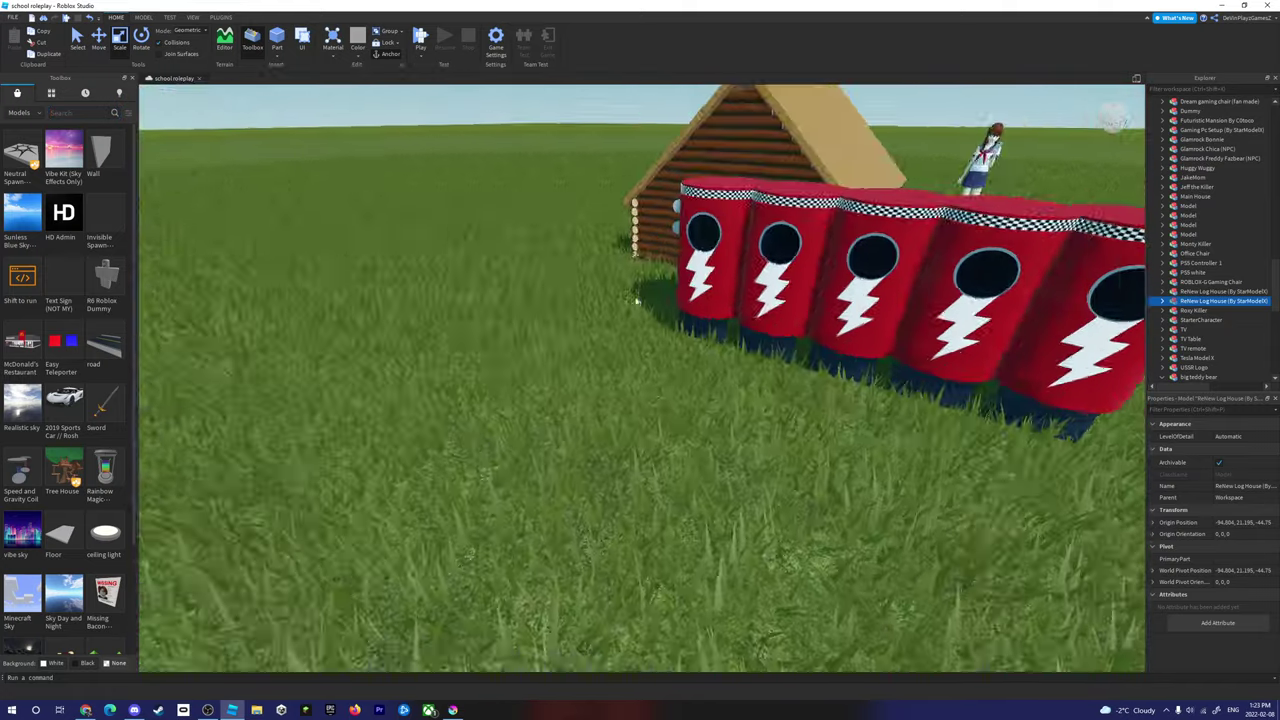
scroll(605, 305, "up", 5)
scroll(608, 309, "down", 8)
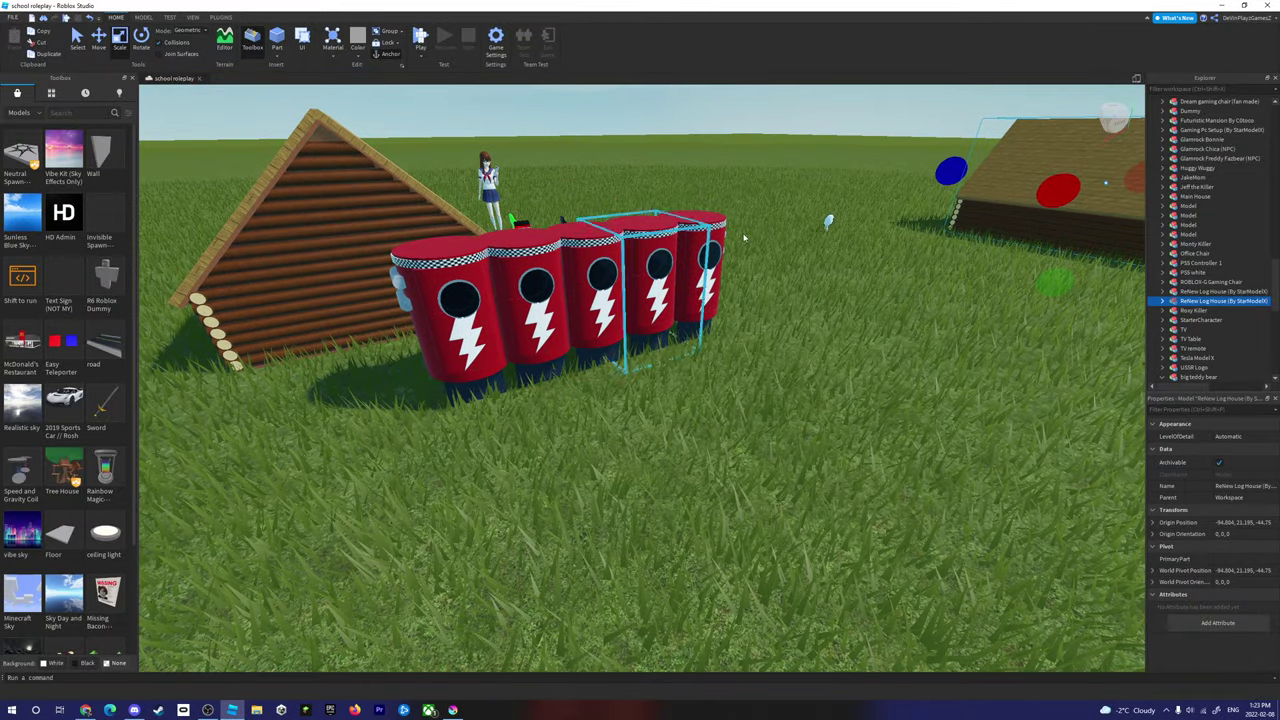
right_click_drag(744, 237, 783, 220)
right_click_drag(785, 253, 545, 280)
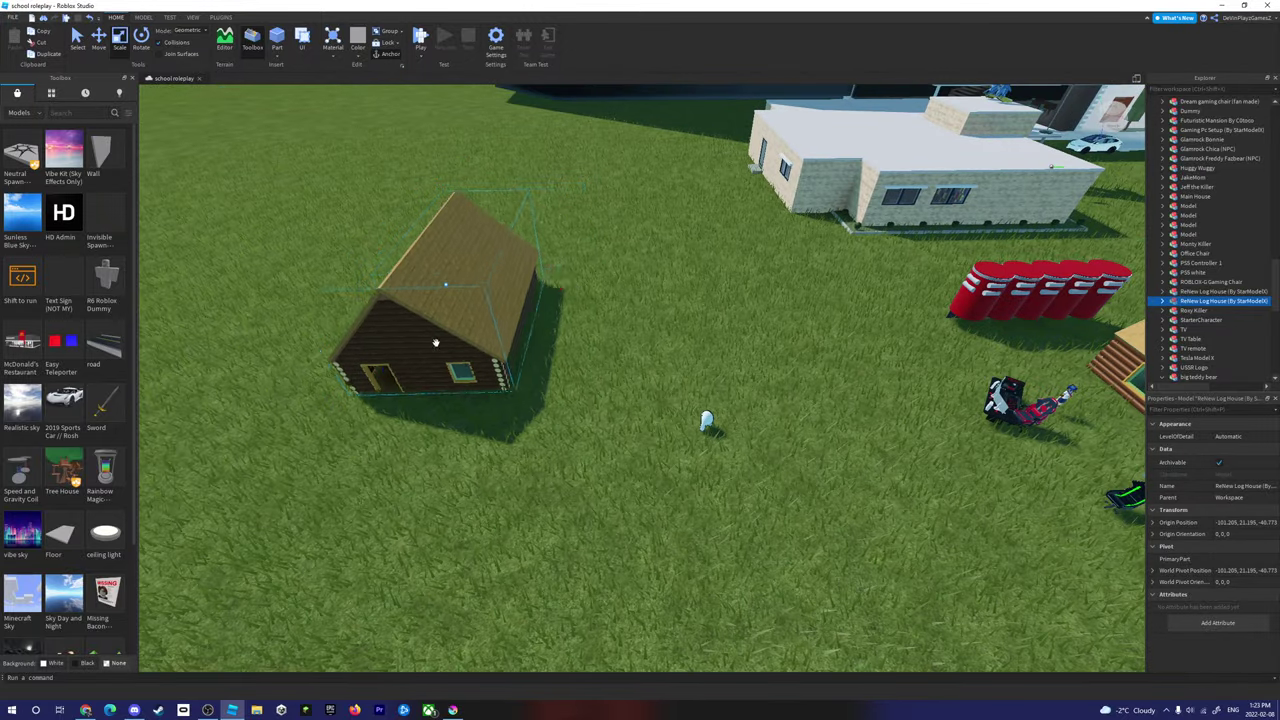
right_click_drag(435, 343, 640, 330)
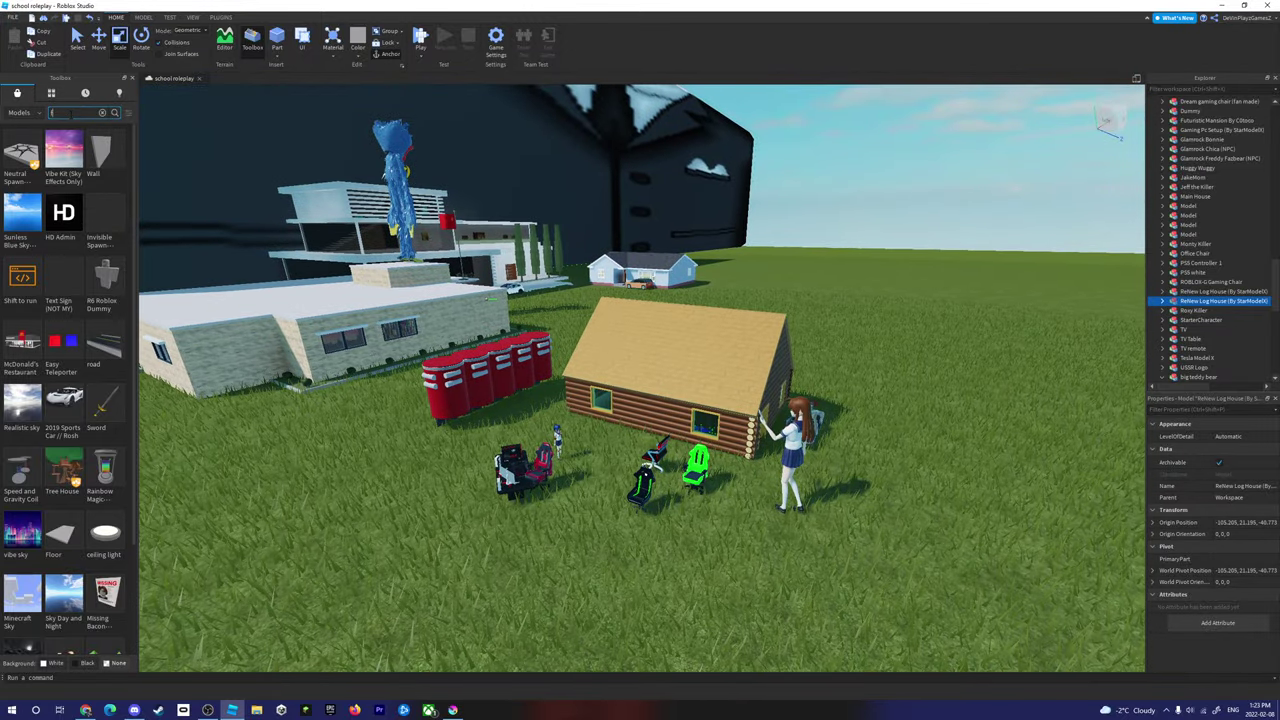
Step: Search the model library for fire and insert the big fire model inside the original log house
type("e")
key("Return")
right_click_drag(409, 328, 409, 328)
scroll(409, 328, "up", 5)
scroll(409, 328, "down", 5)
scroll(409, 328, "up", 2)
scroll(409, 328, "up", 3)
right_click_drag(409, 328, 621, 277)
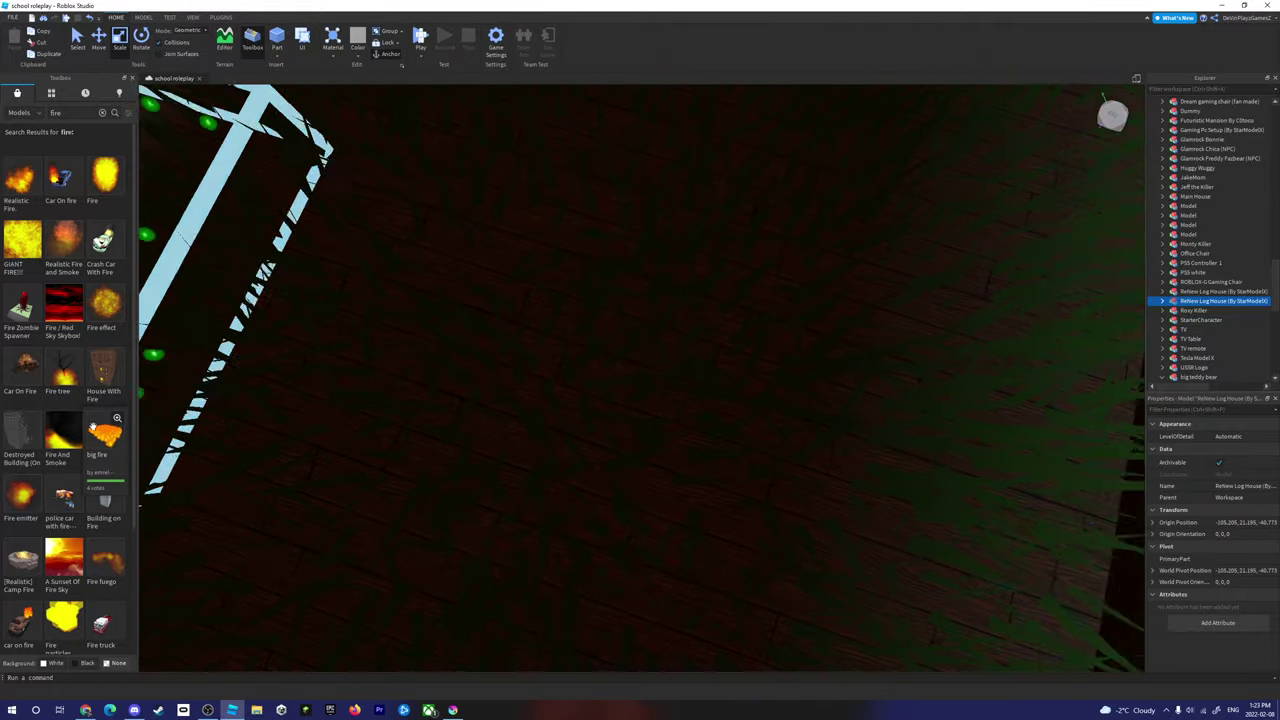
scroll(493, 313, "down", 10)
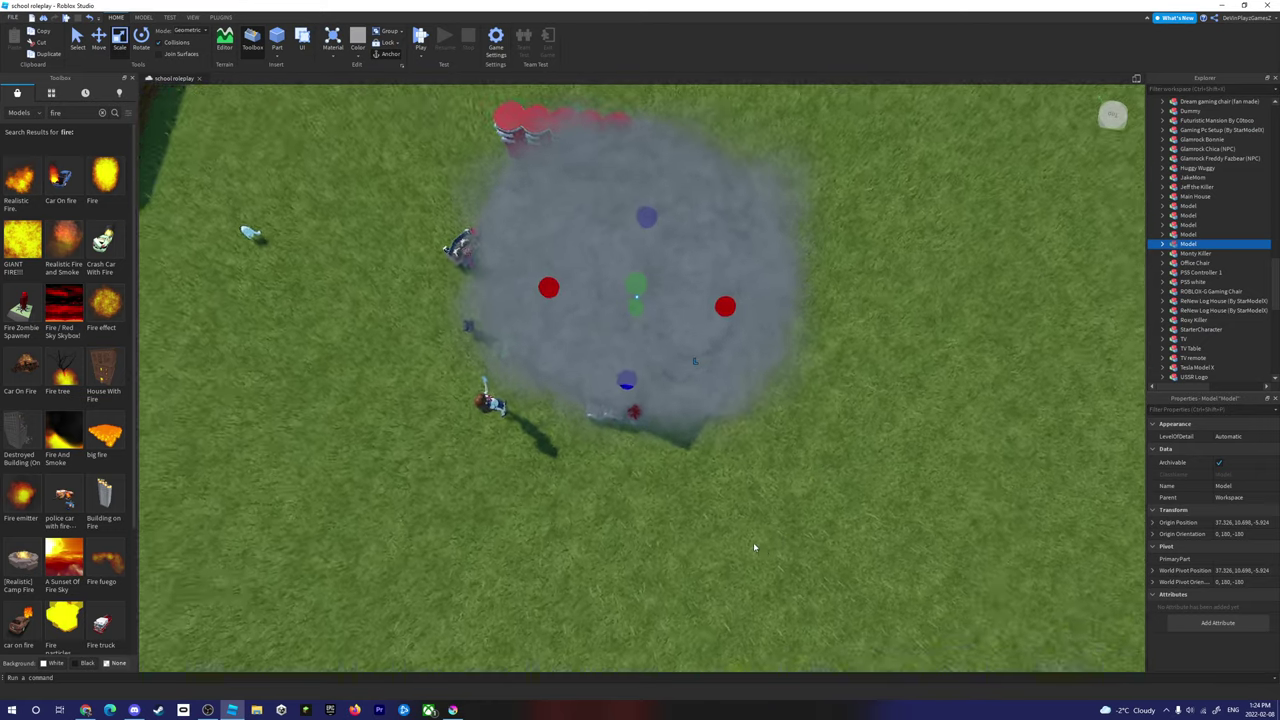
Step: Try stretching the big fire and repositioning it around the original log house, and delete it
mouse_move(753, 542)
right_mouse_down()
mouse_move(761, 514)
mouse_move(755, 524)
right_mouse_up()
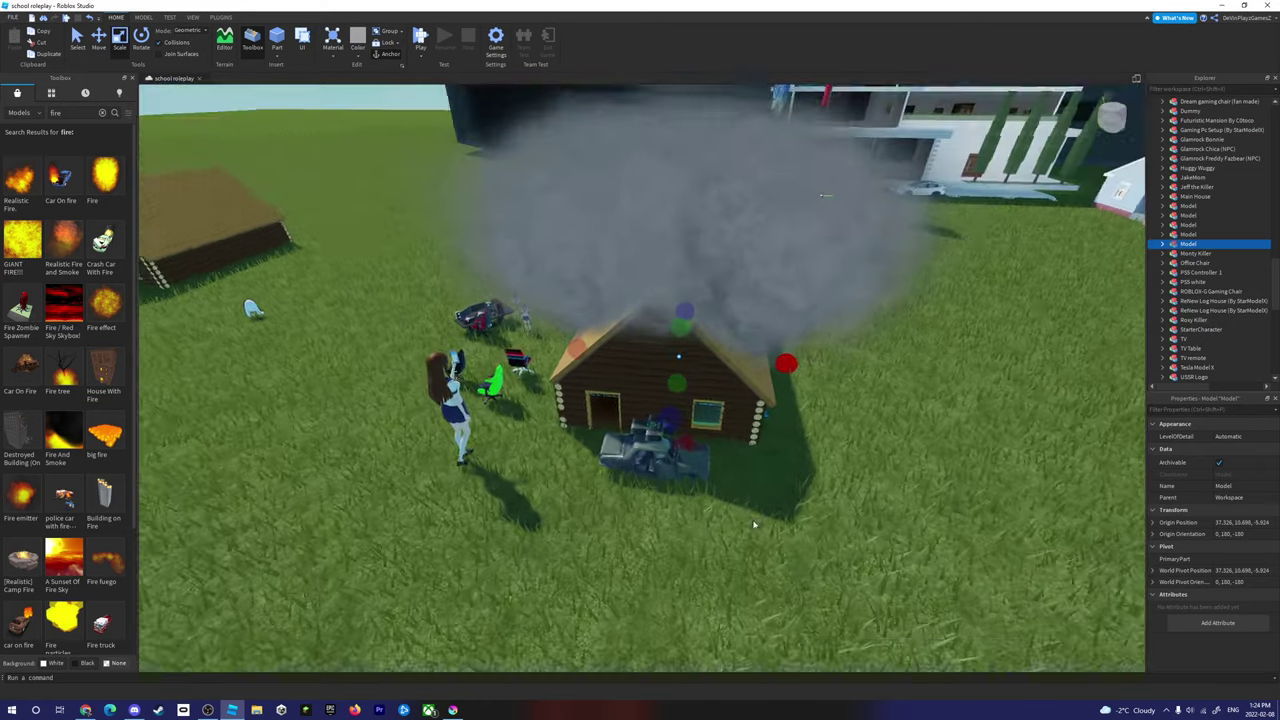
scroll(755, 524, "up", 10)
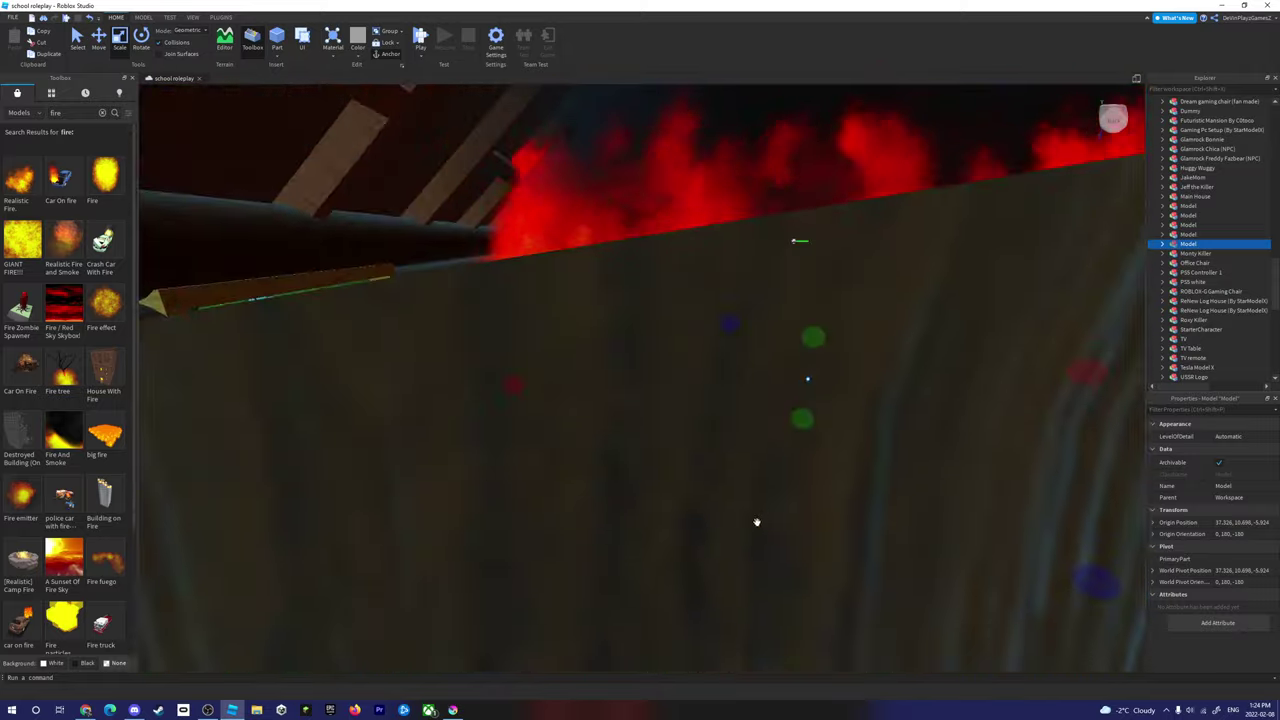
scroll(755, 525, "down", 10)
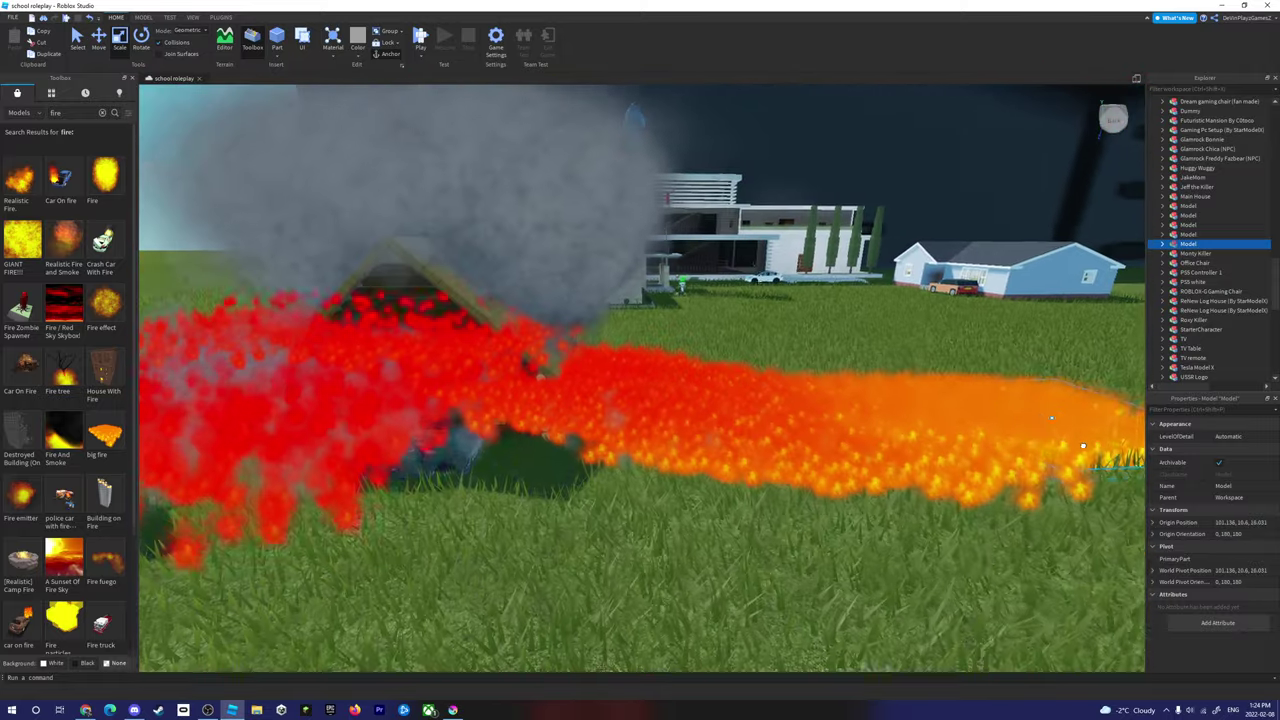
scroll(755, 525, "down", 10)
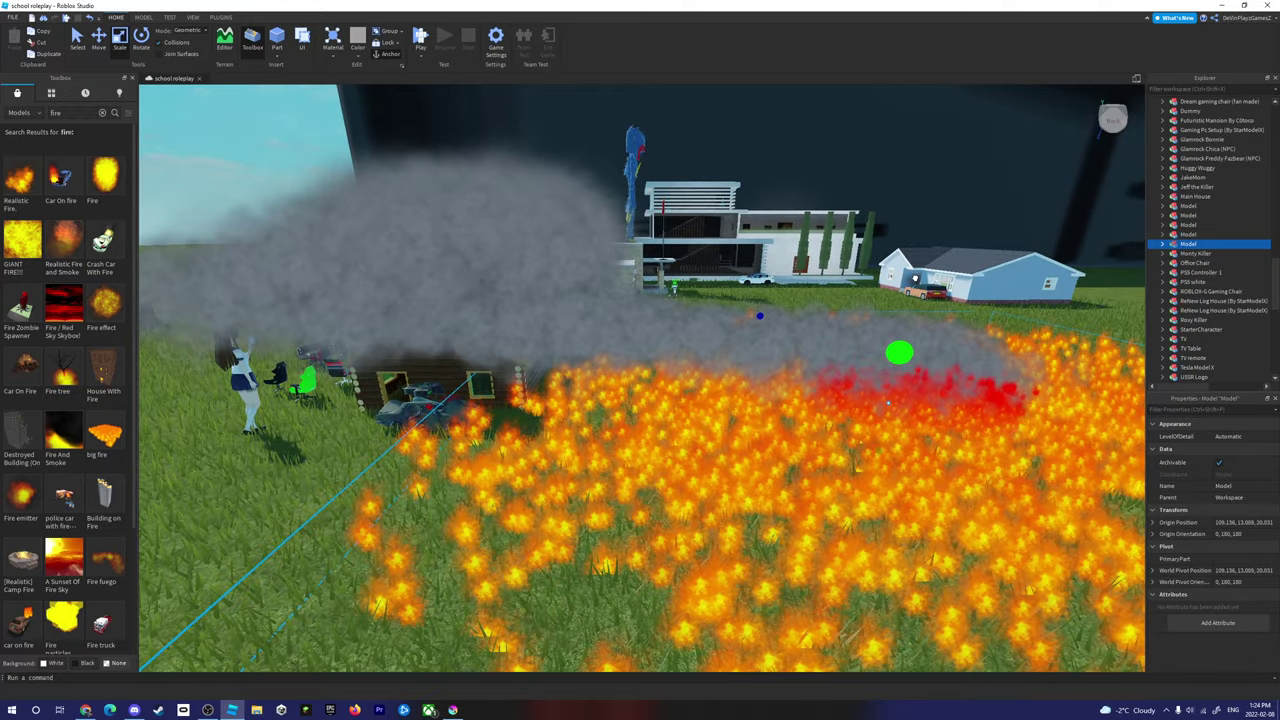
left_click_drag(888, 403, 708, 462)
scroll(708, 462, "up", 5)
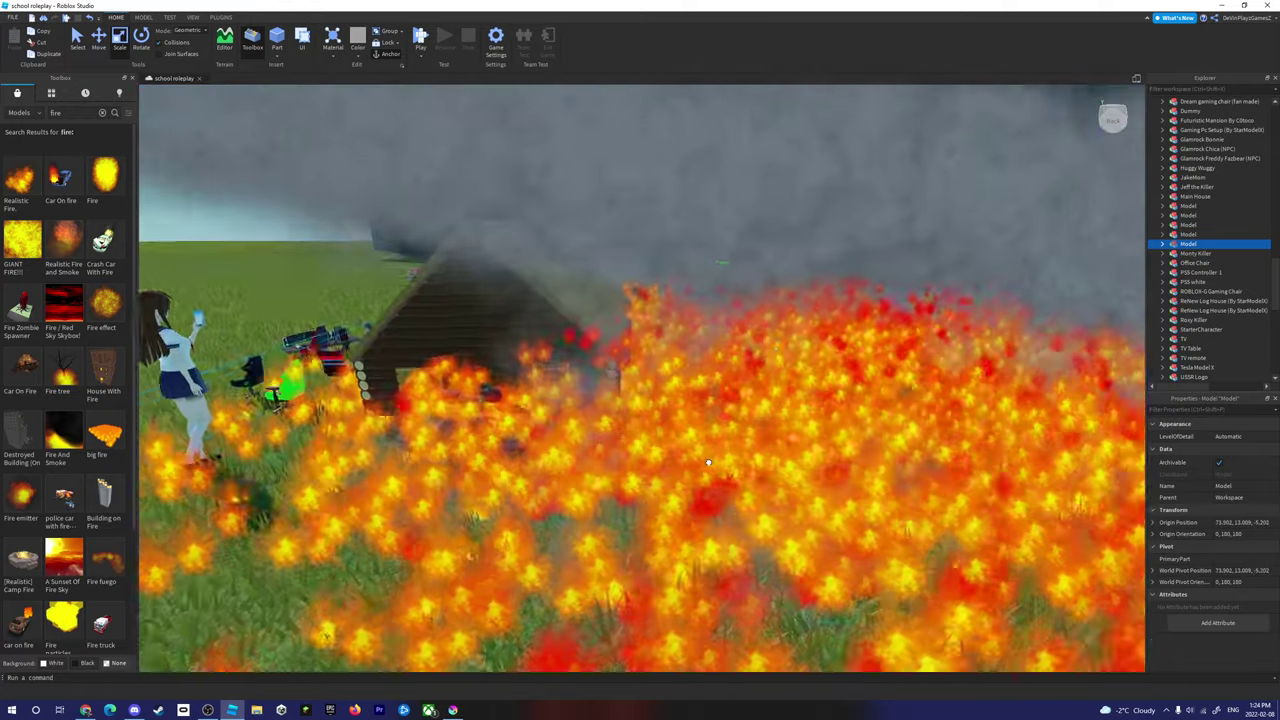
scroll(708, 462, "down", 10)
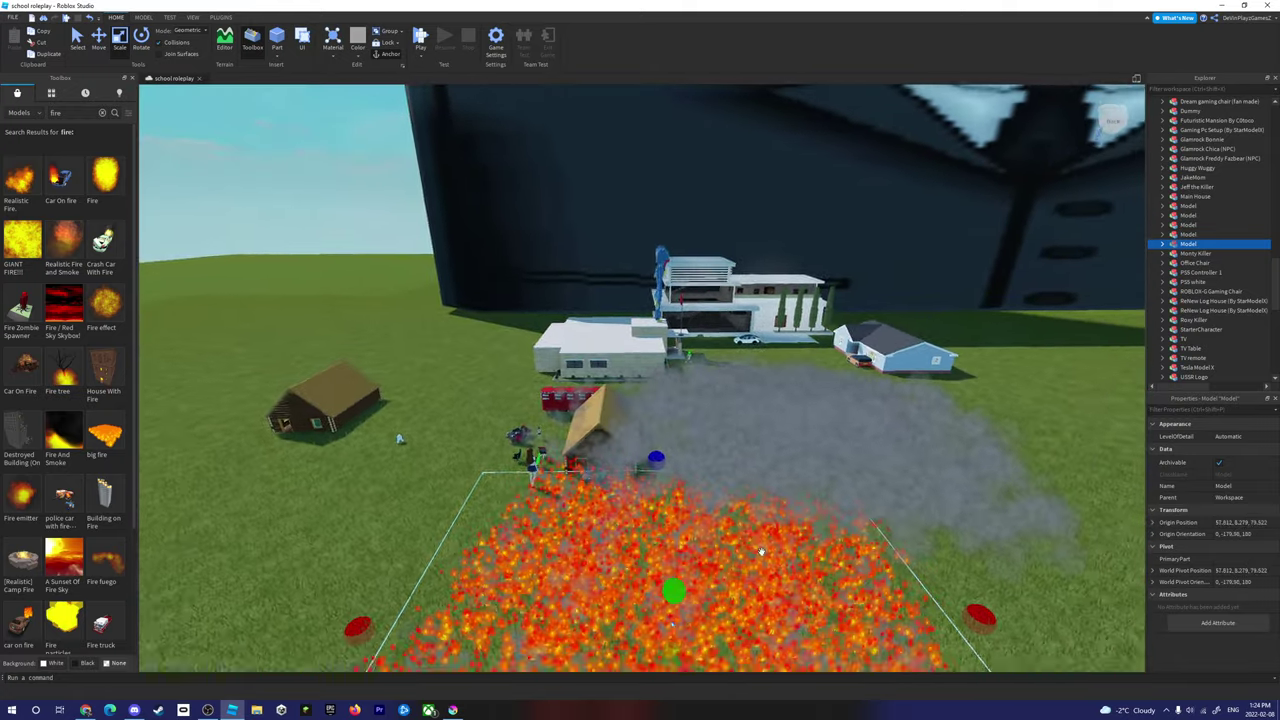
right_click_drag(760, 551, 668, 490)
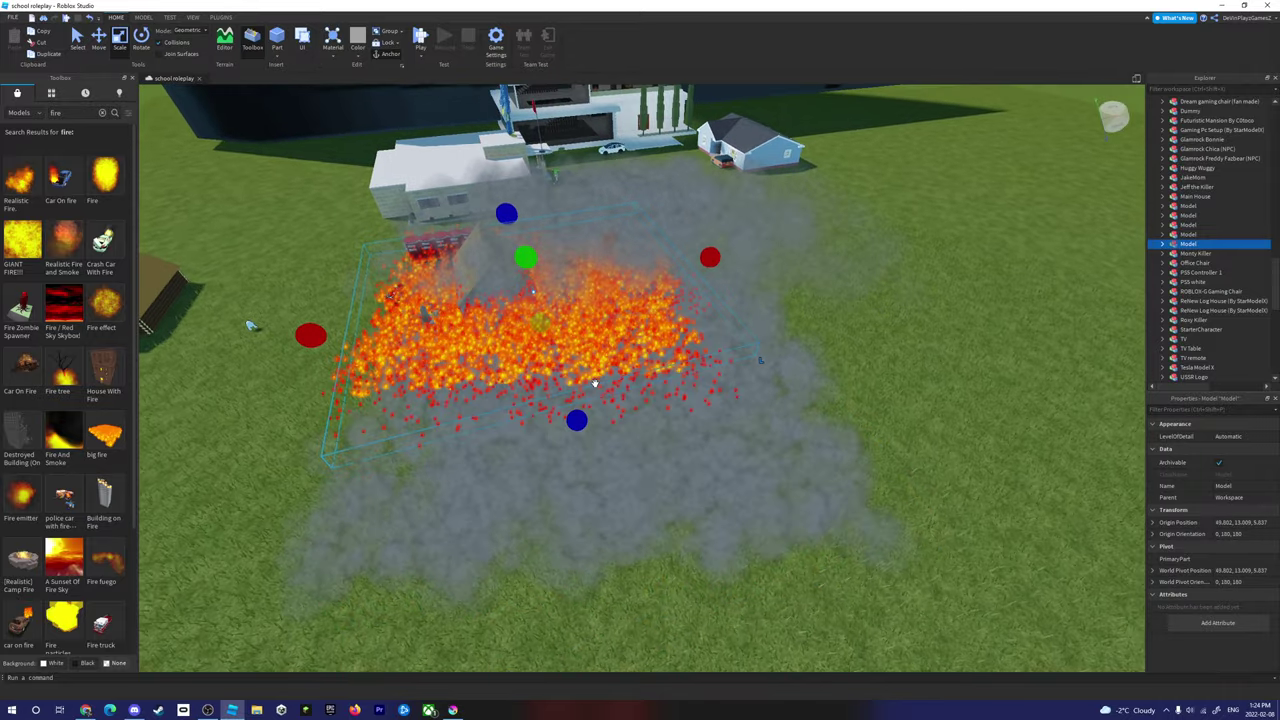
scroll(594, 383, "up", 5)
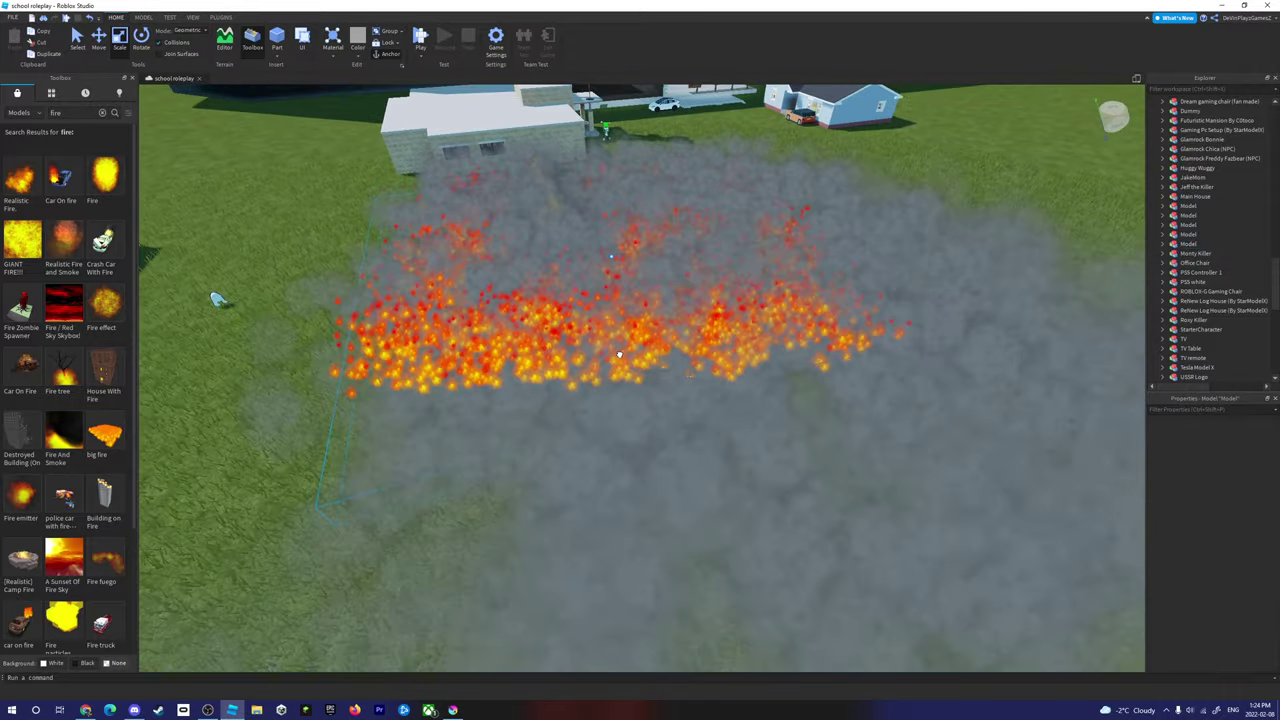
Step: Insert the Hellfire part inside the original log house, pull it out onto the grass and stretch it to 37.052 by 1.2 by 41
right_click_drag(456, 347, 398, 514)
scroll(414, 457, "up", 10)
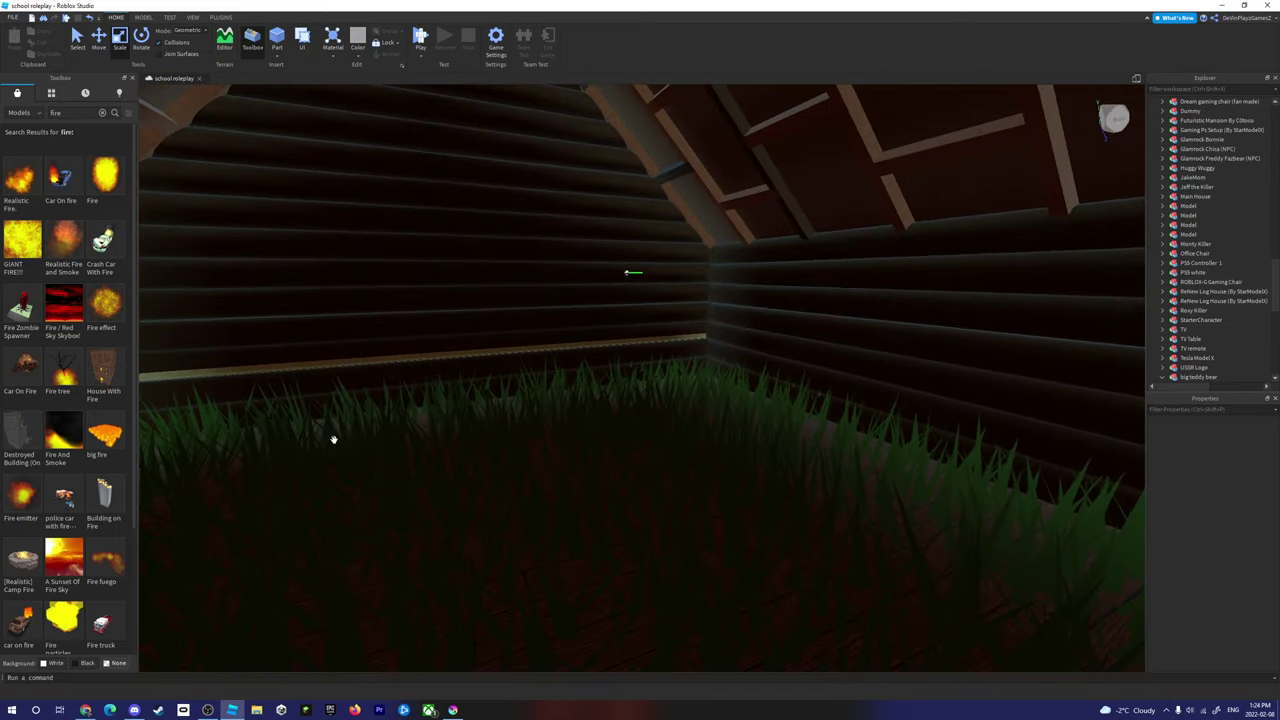
key("s")
key("s")
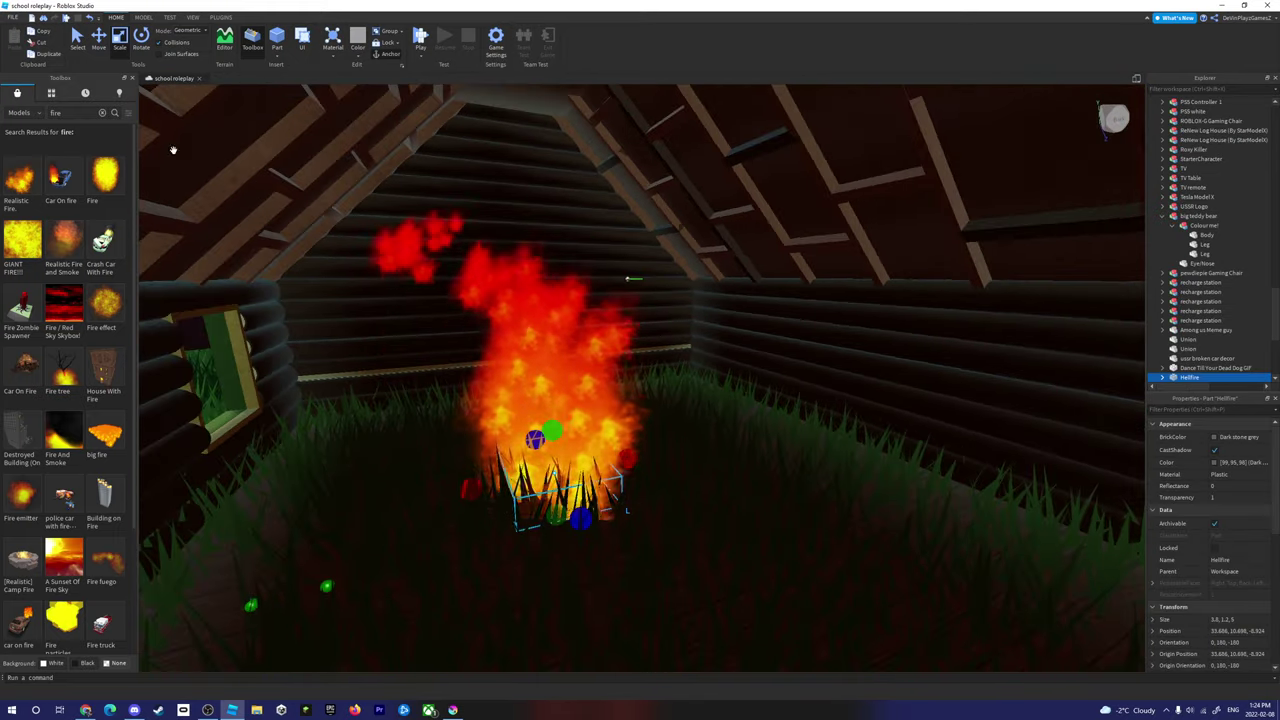
key("s")
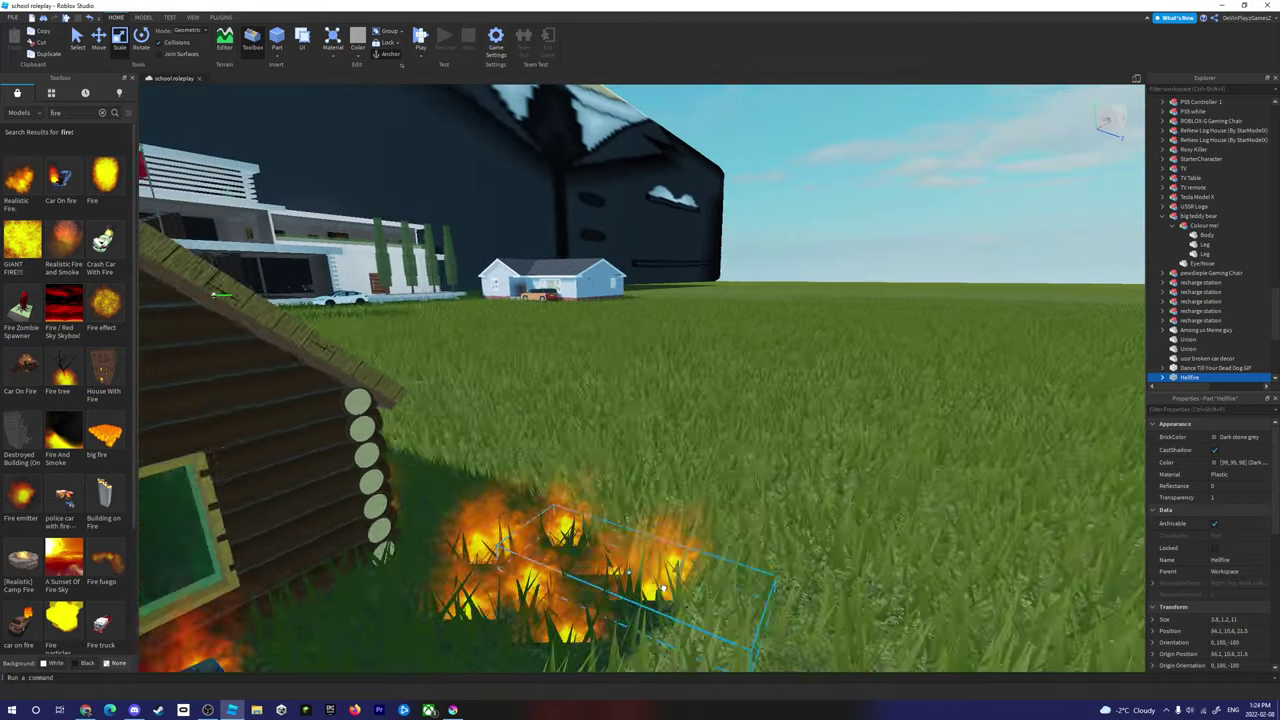
key("s")
left_click_drag(727, 594, 963, 563)
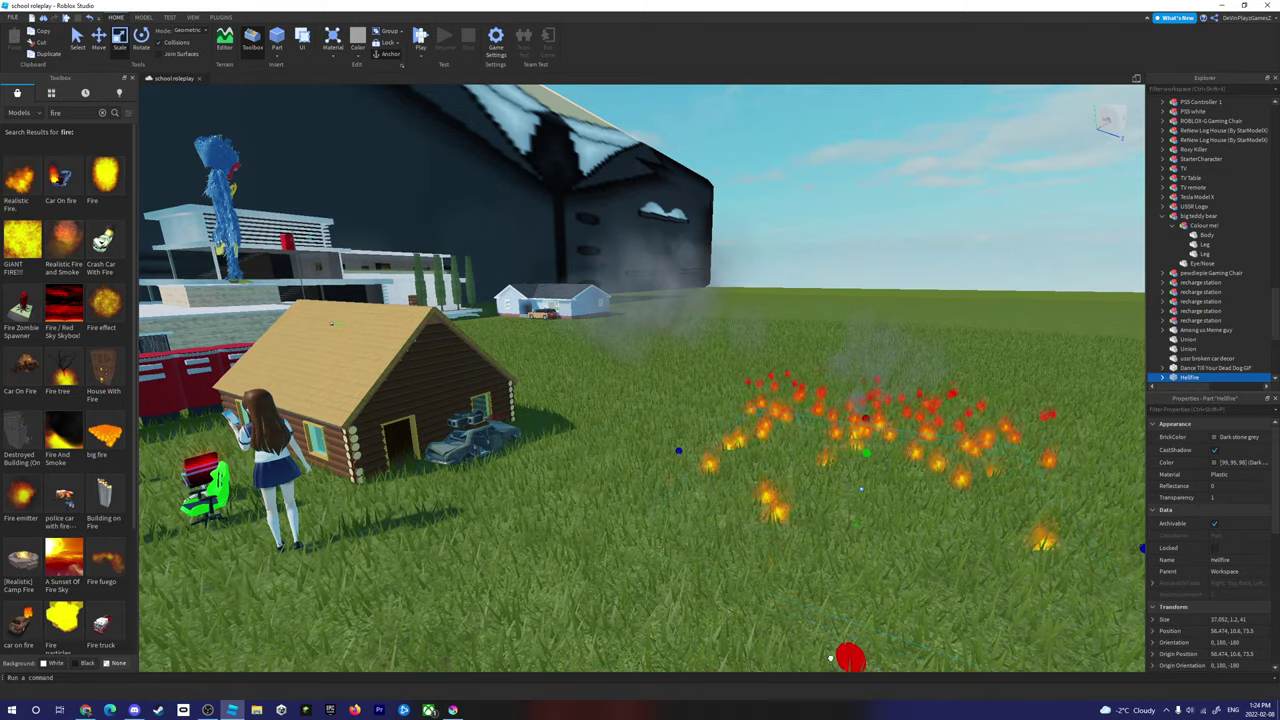
Step: Try laying the Hellfire part over the log house roof at 49.052 by 1.2 by 41, and undo the moves and resizing
key("ctrl+z")
key("w")
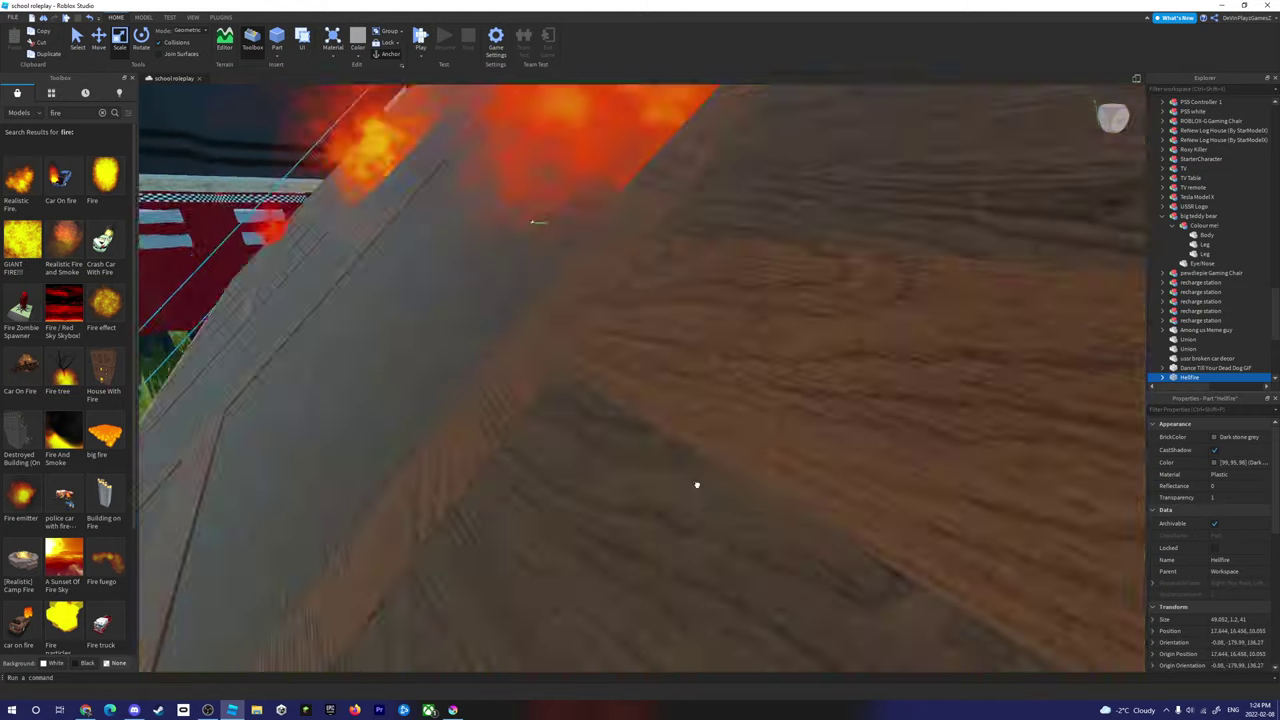
key("s")
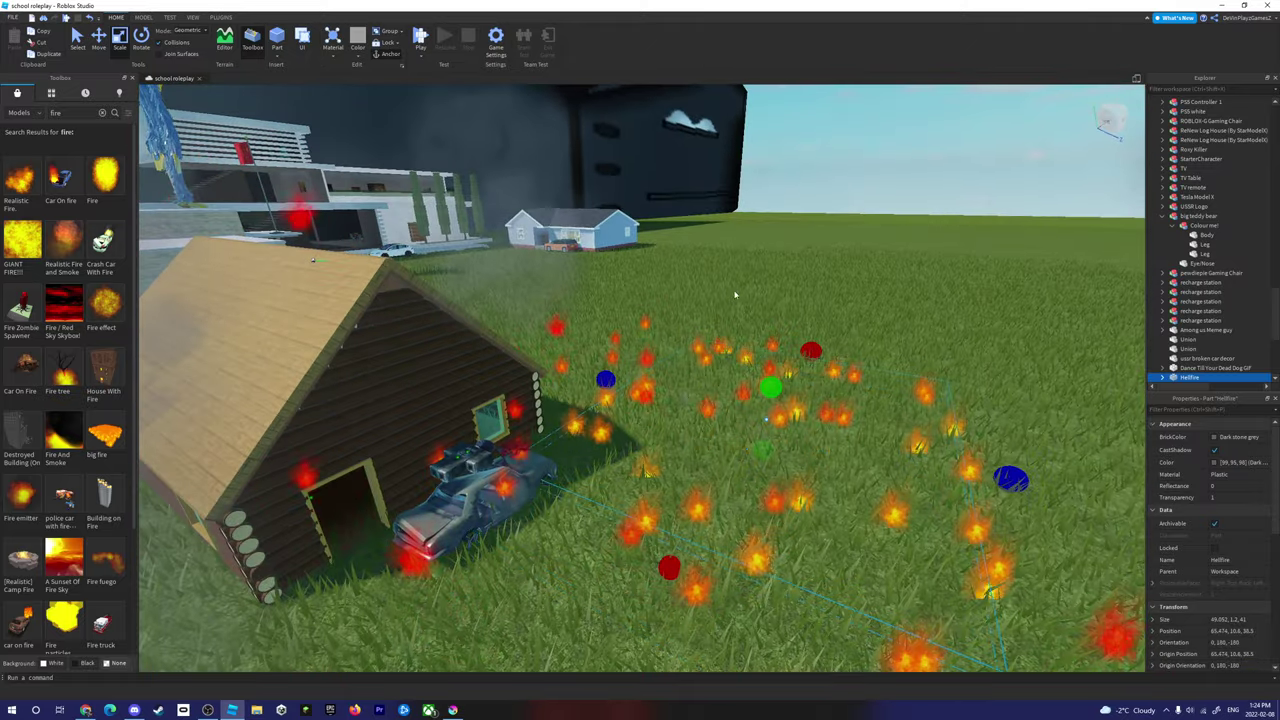
key("ctrl+y")
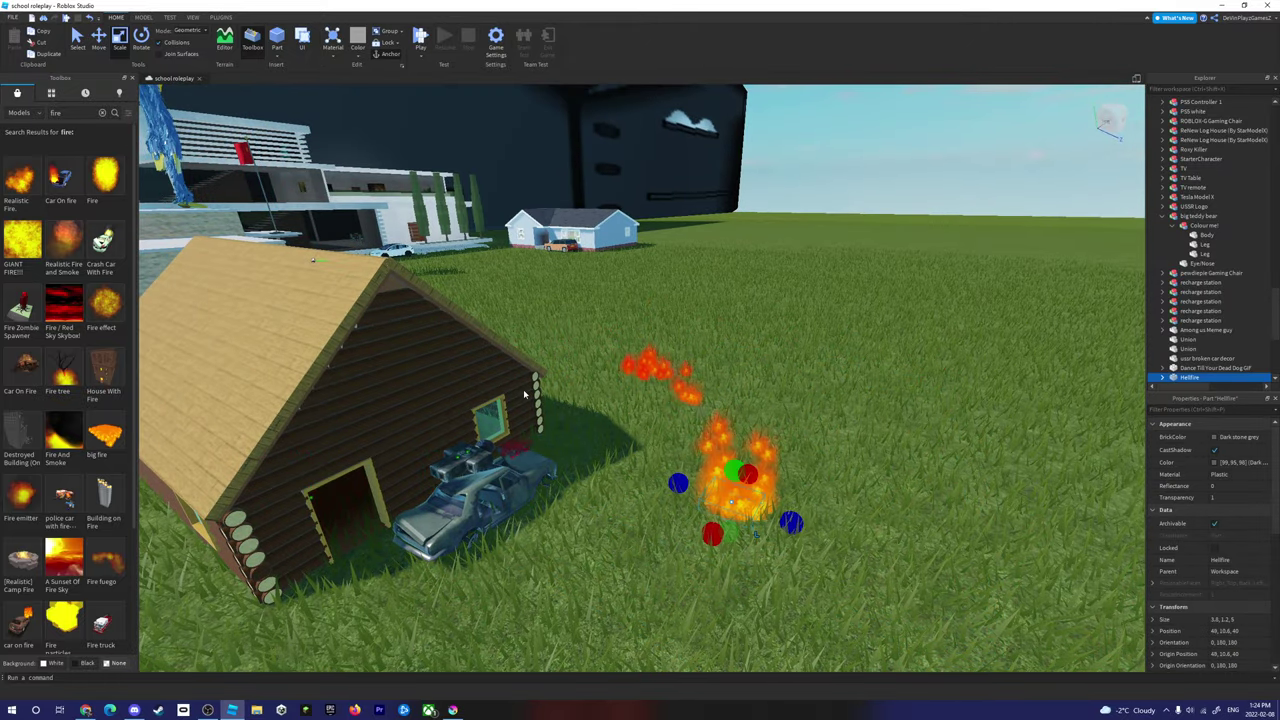
Step: Duplicate the small Hellfire part repeatedly to stack a tall column of flames on the grass beside the wrecked car
key("w")
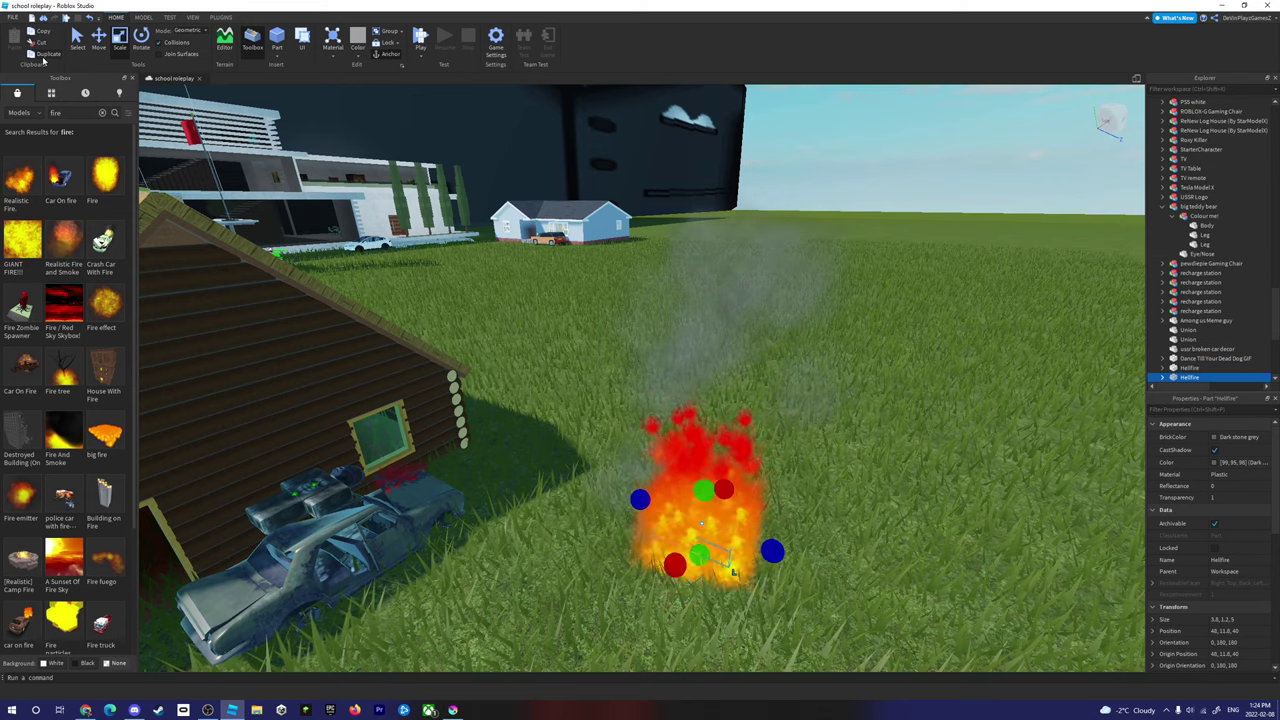
key("ctrl+d")
key("ctrl+d")
key("ctrl+d")
key("ctrl+d")
key("ctrl+d")
key("ctrl+d")
key("ctrl+d")
key("ctrl+d")
key("ctrl+d")
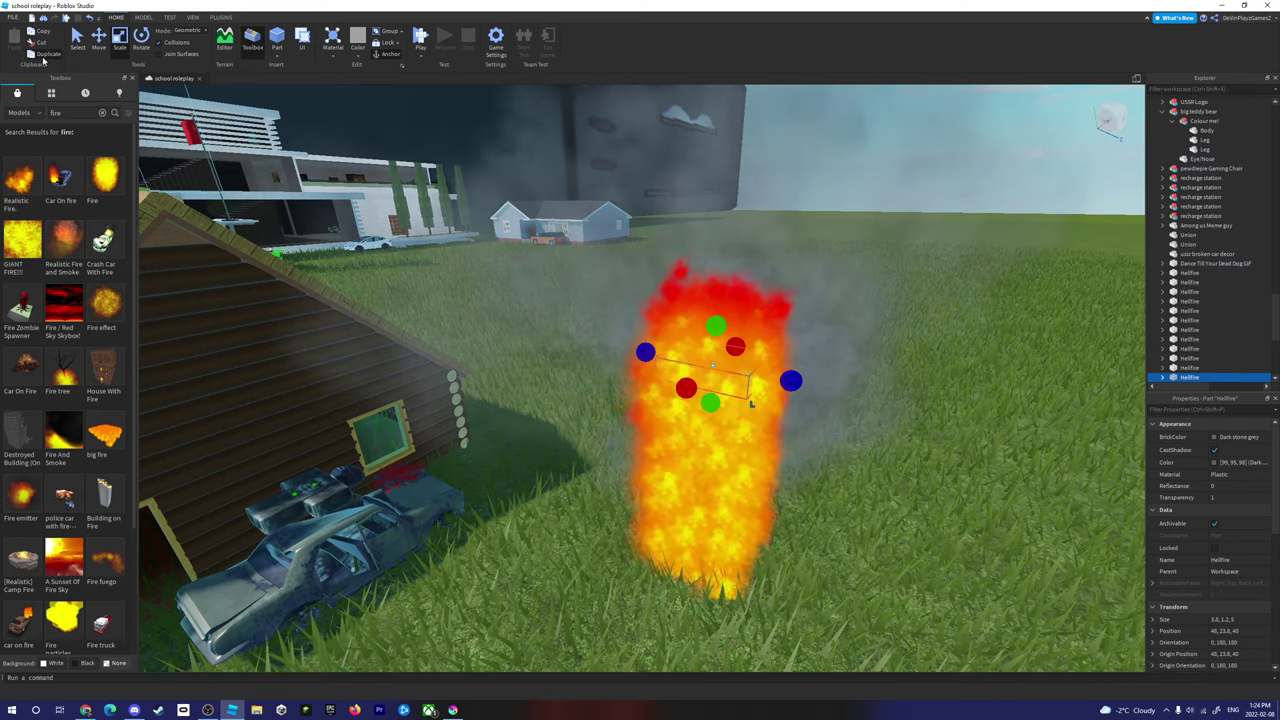
Step: Select all the Hellfire copies, try fitting the flame column against the log house, and delete them
key("s")
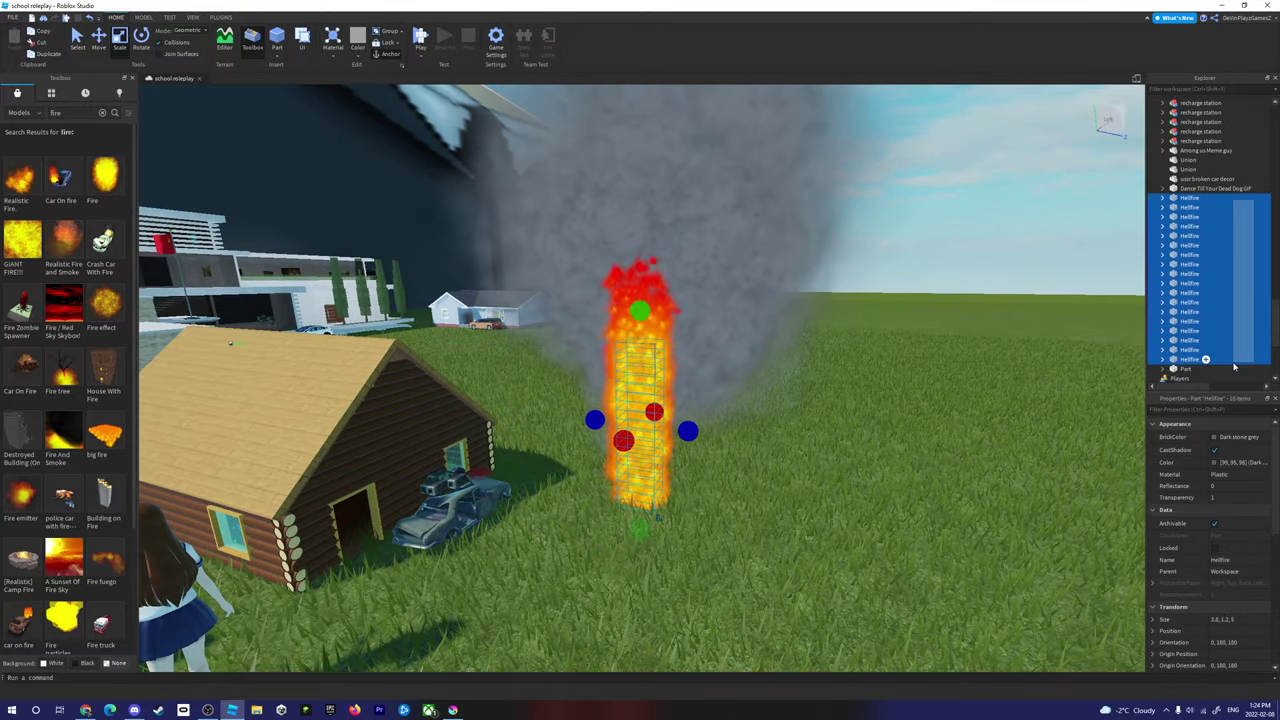
key("w")
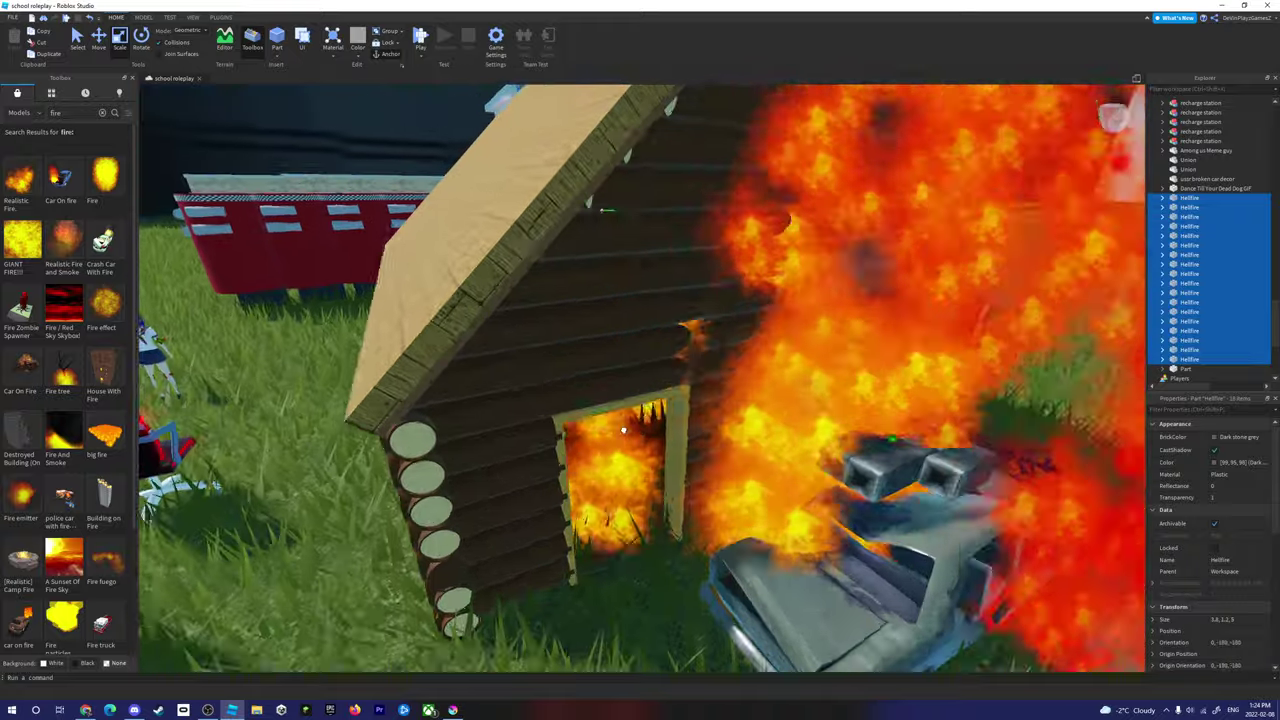
key("s")
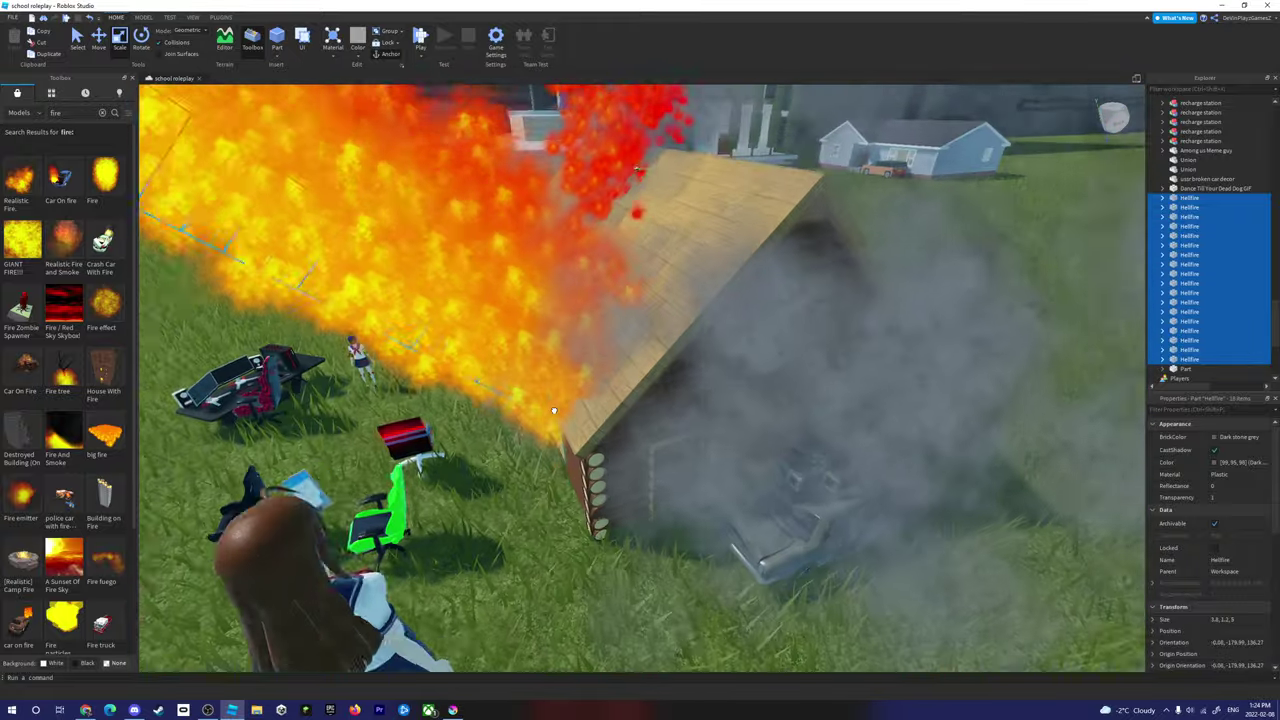
key("w")
key("Delete")
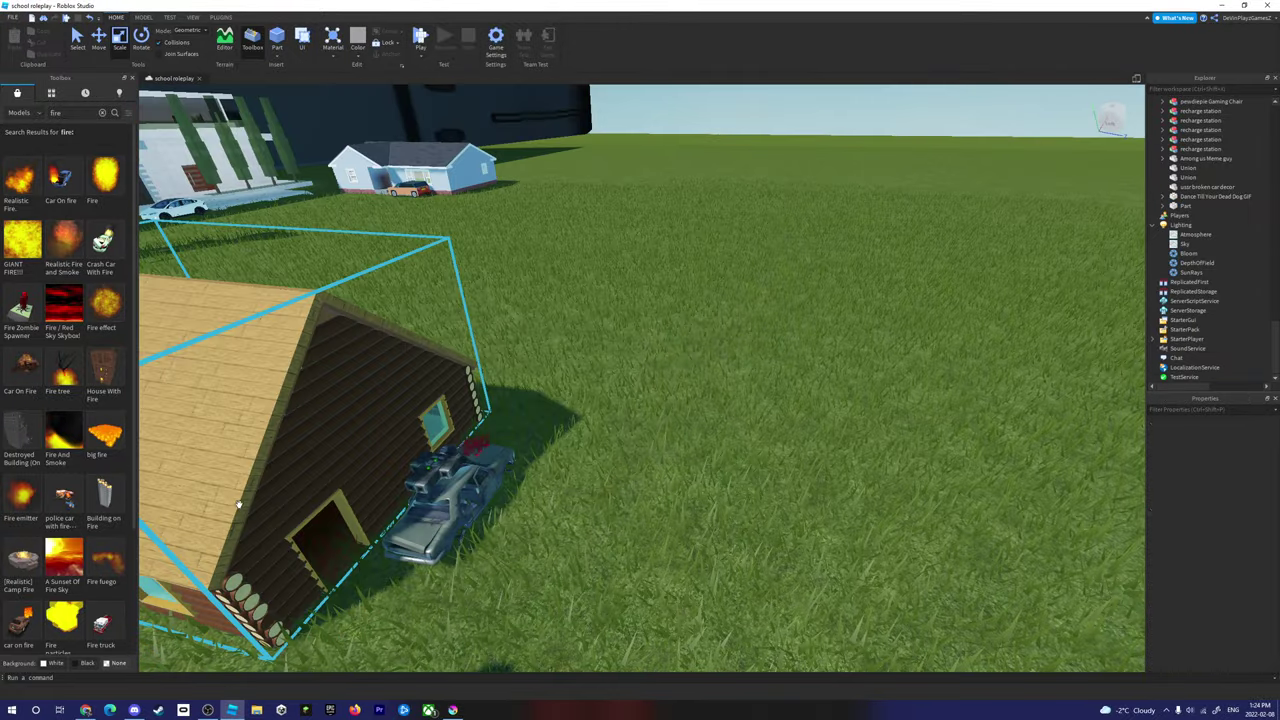
Step: Discard a trial fire model on the grass and place the big fire model inside the original log house again
left_click_drag(295, 509, 800, 440)
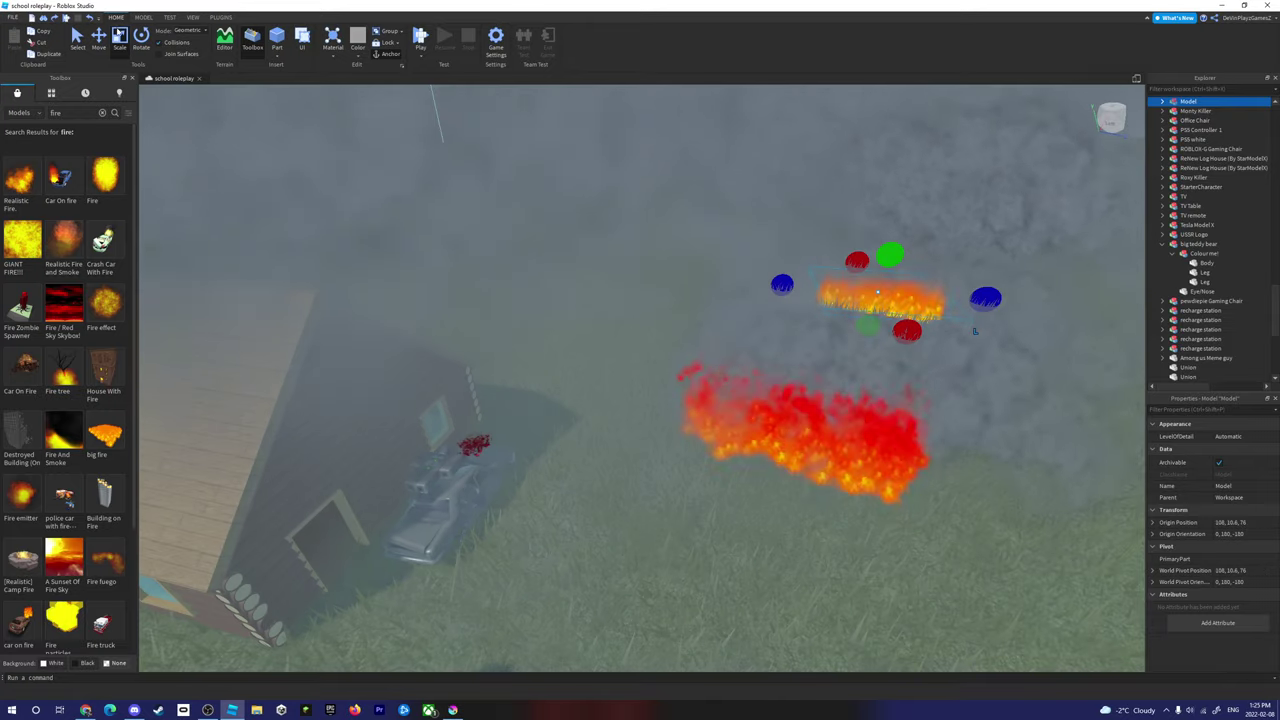
key("w")
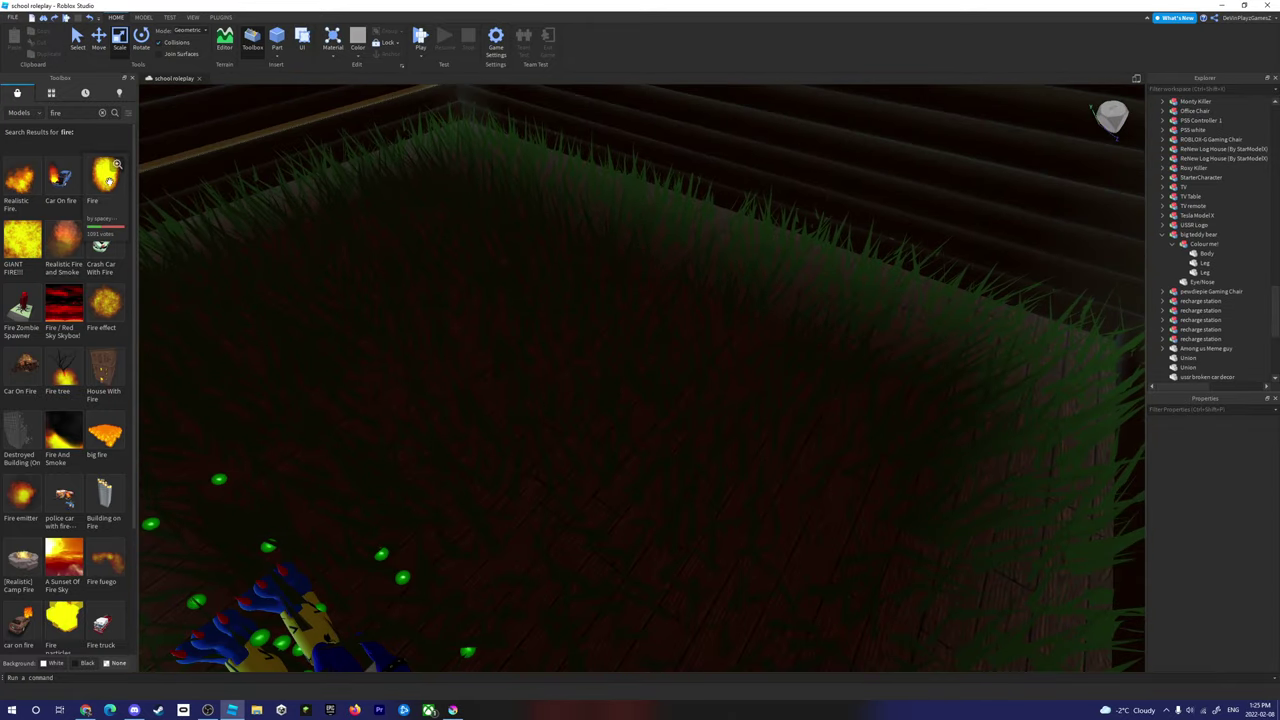
key("w")
key("s")
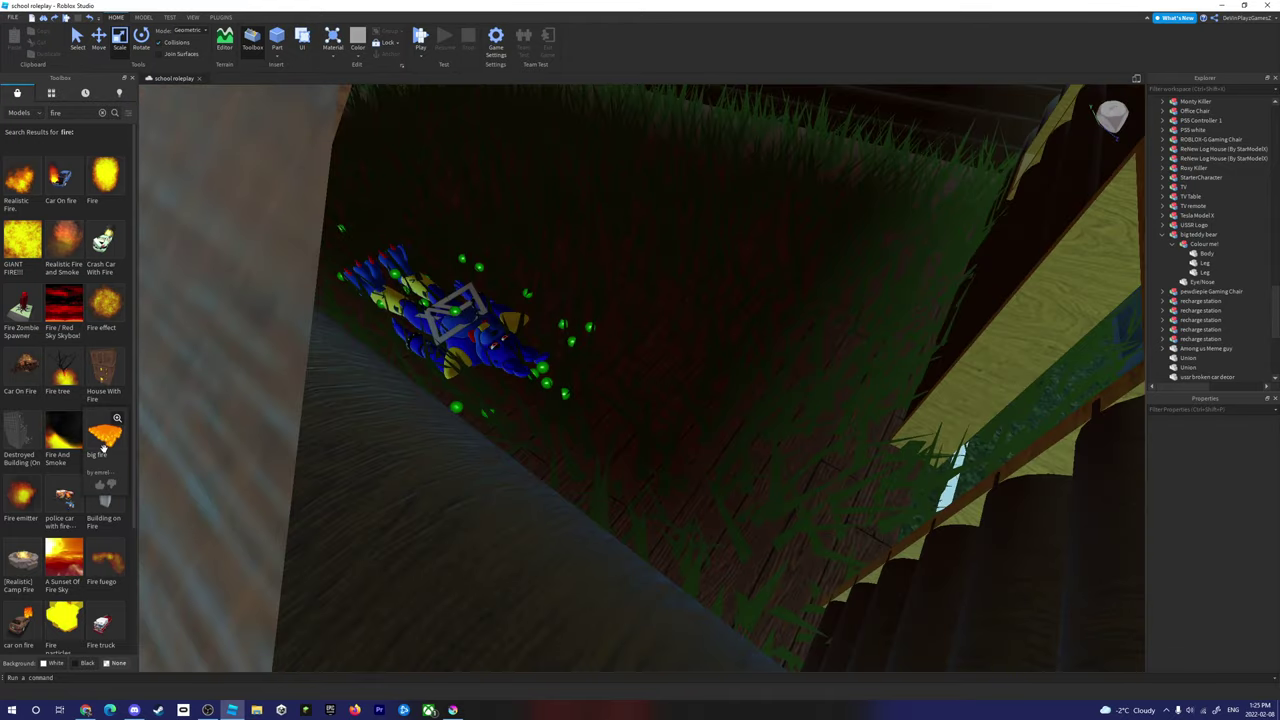
key("s")
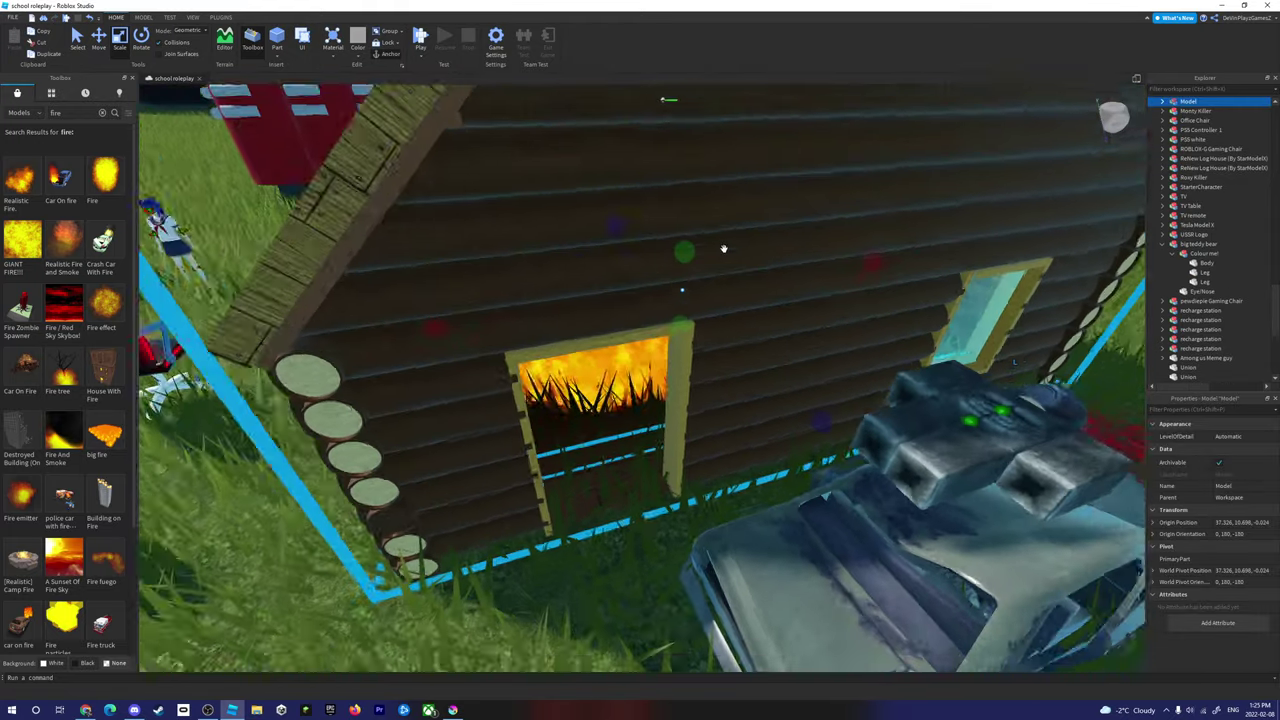
left_click(747, 412)
key("s")
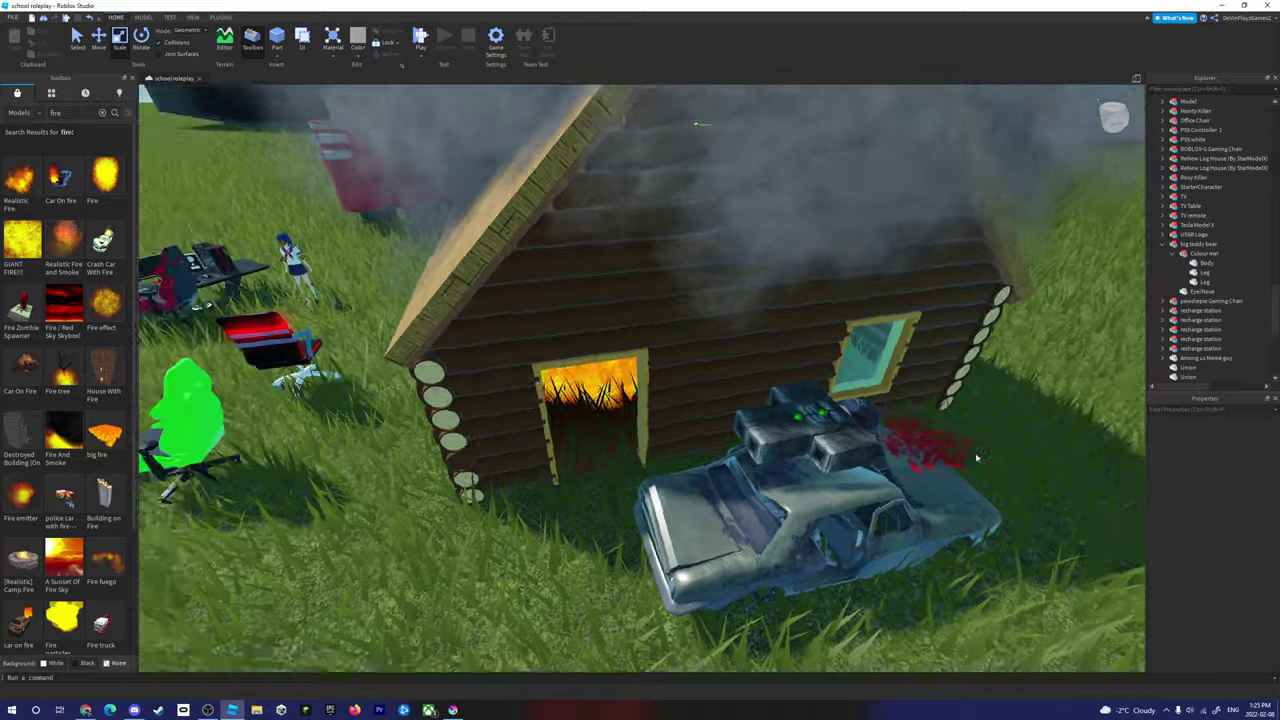
Step: Move the Glamrock Bonnie model out of the burning log house onto the grass beside it
key("w")
key("w")
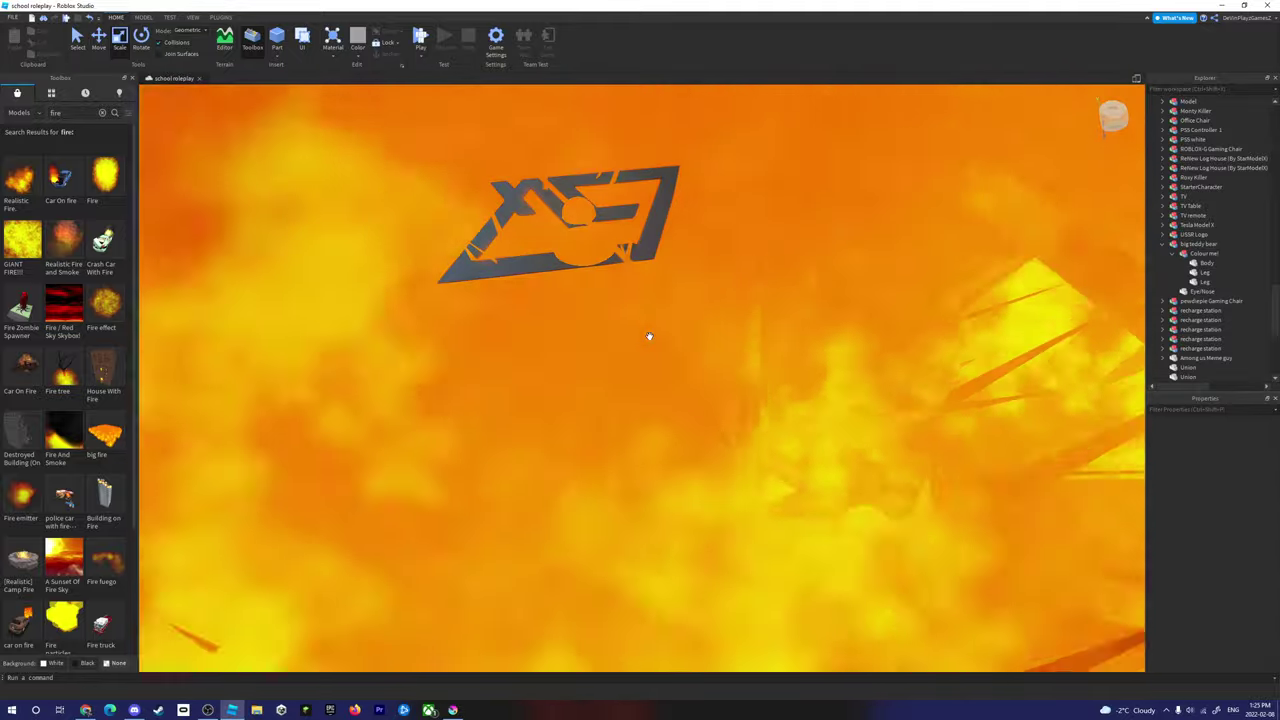
left_click(649, 336)
key("f")
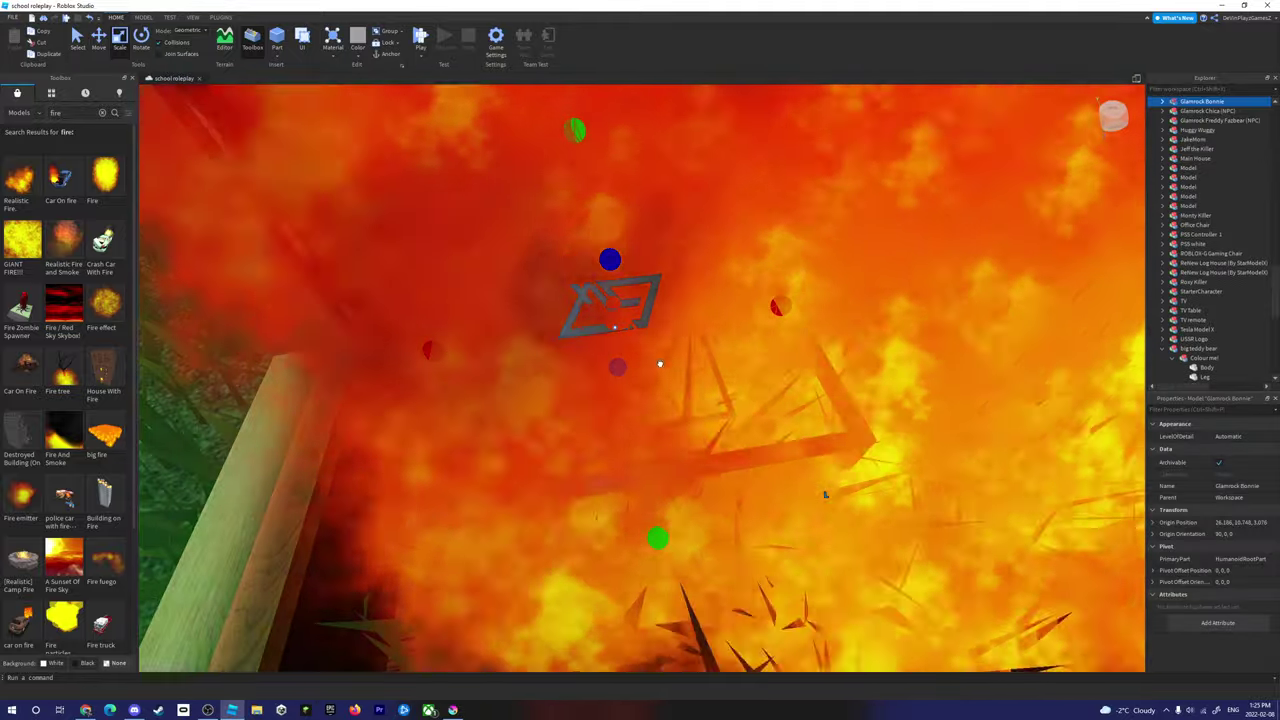
scroll(709, 454, "down", 5)
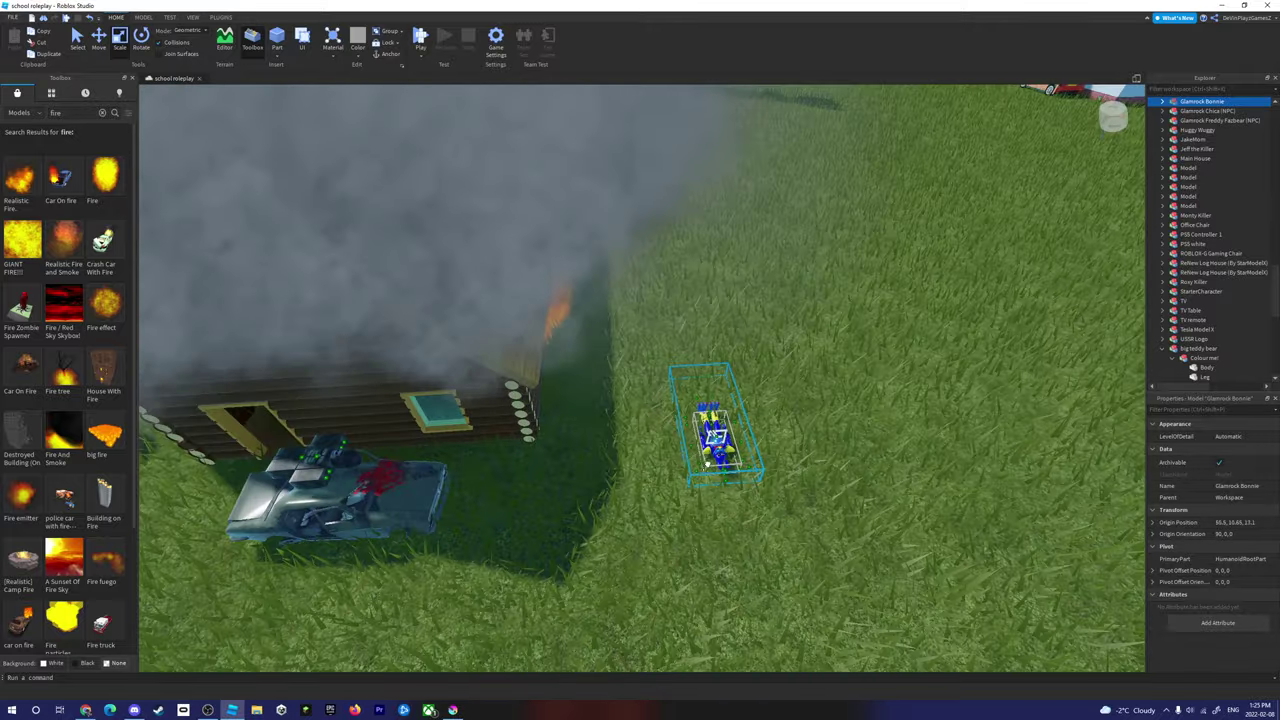
Step: Move the Glamrock Bonnie model back into the burning log house, just inside the doorway
key("w")
key("s")
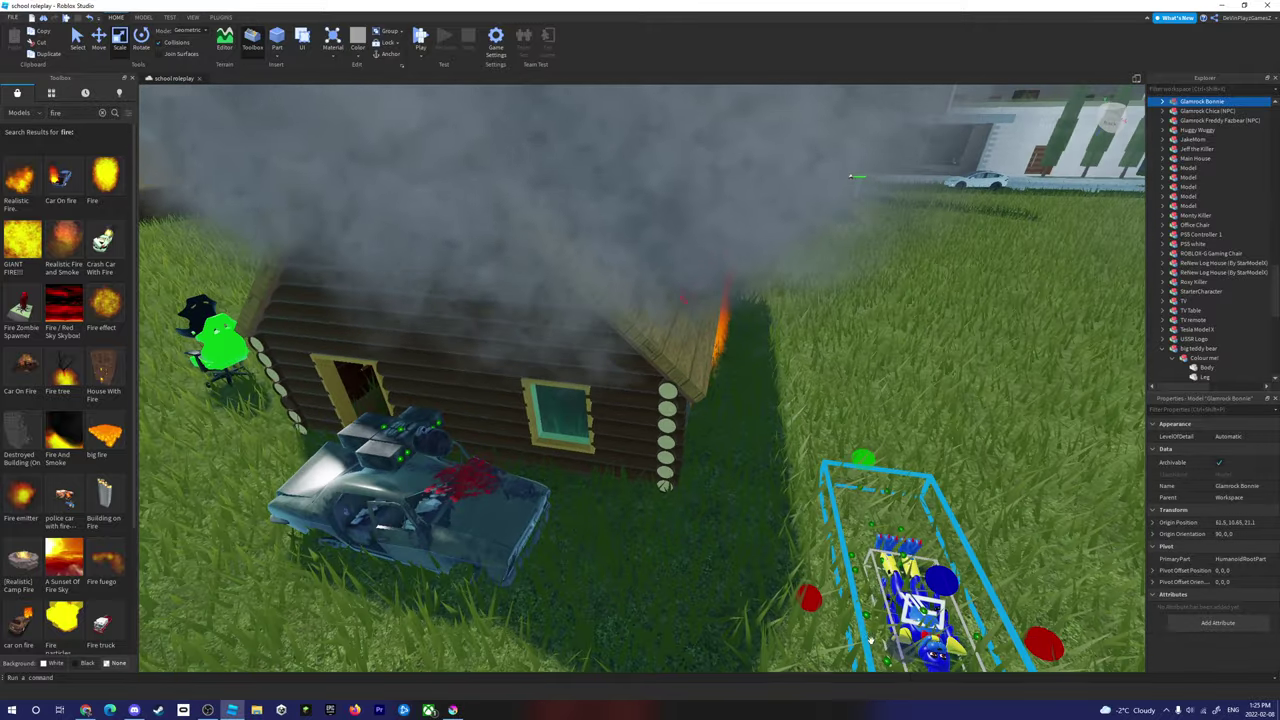
key("f")
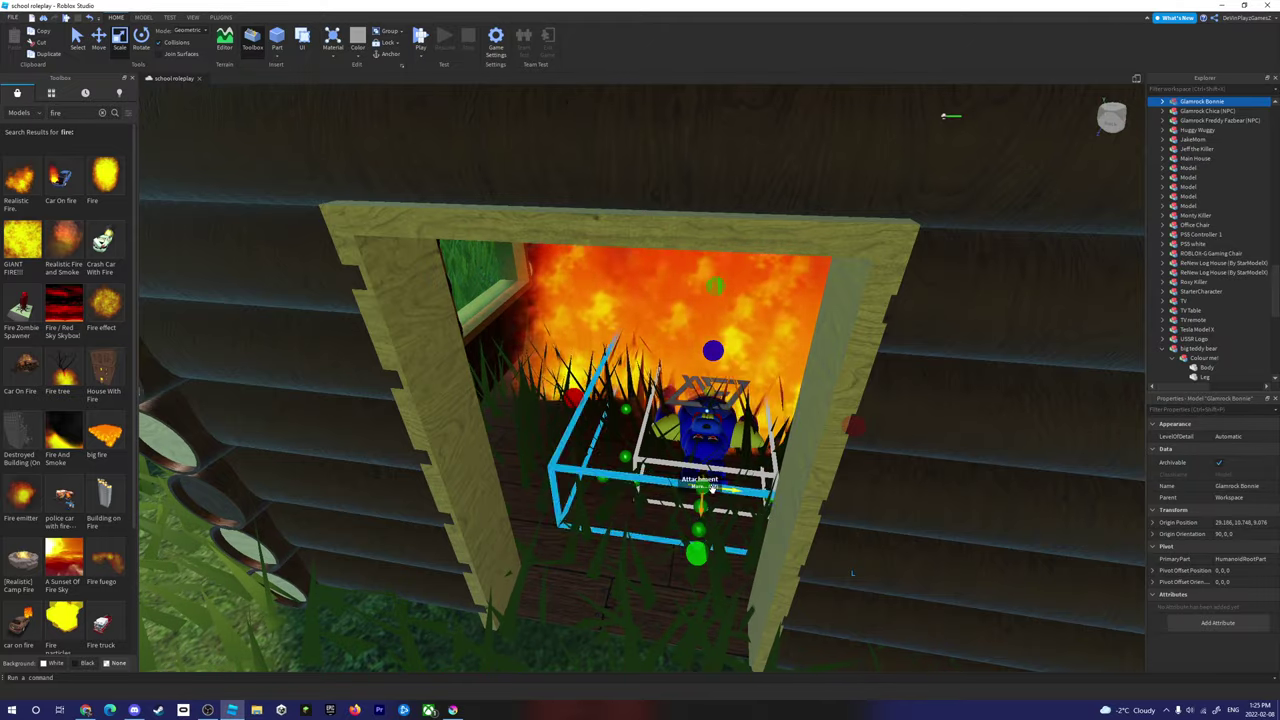
scroll(700, 493, "down", 5)
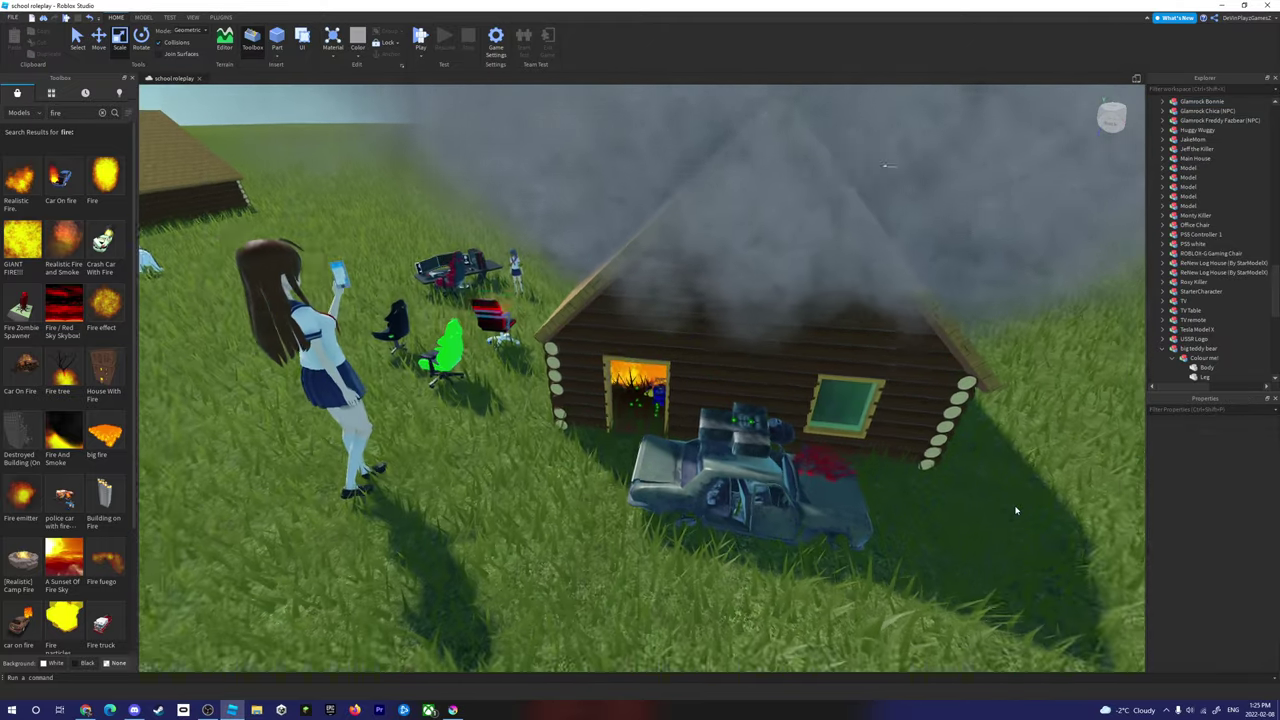
Step: Select the gaming chairs, office chair, Gaming PC Setup and small schoolgirl character together and move them beside the second log house
right_click_drag(700, 493, 1012, 505)
left_click(465, 415)
right_click_drag(465, 415, 823, 414)
scroll(823, 414, "up", 10)
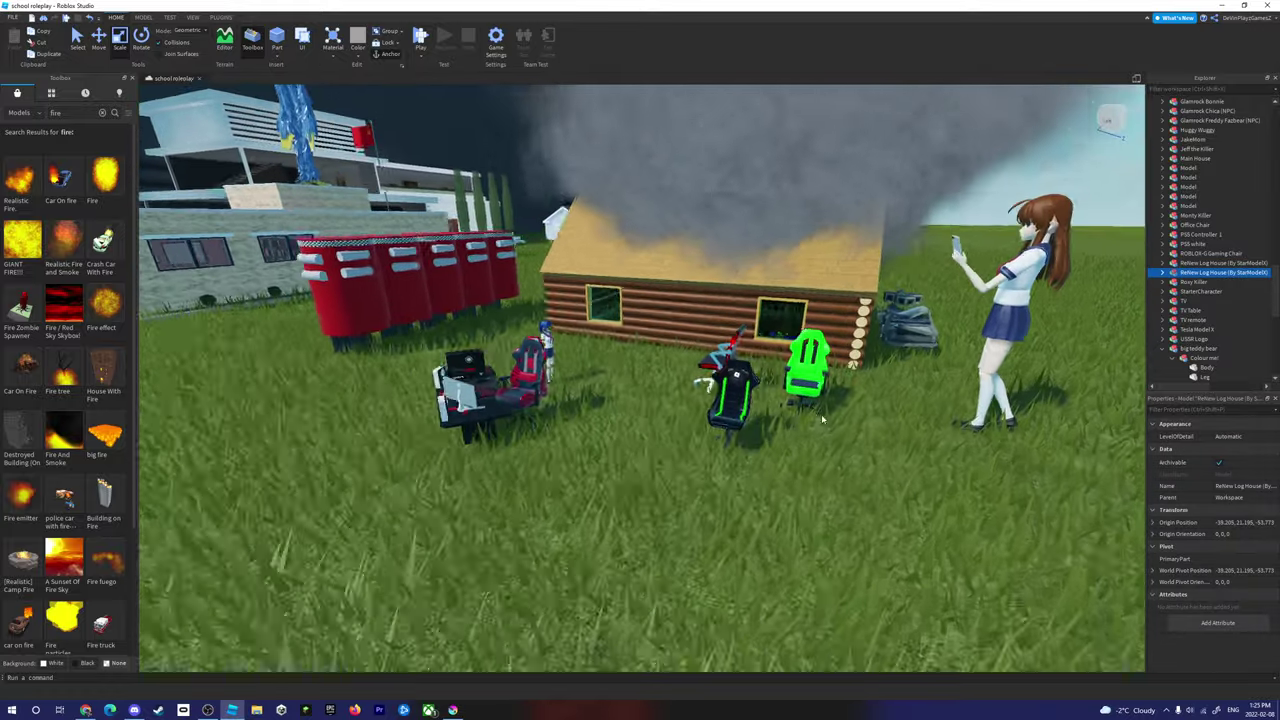
scroll(823, 414, "down", 5)
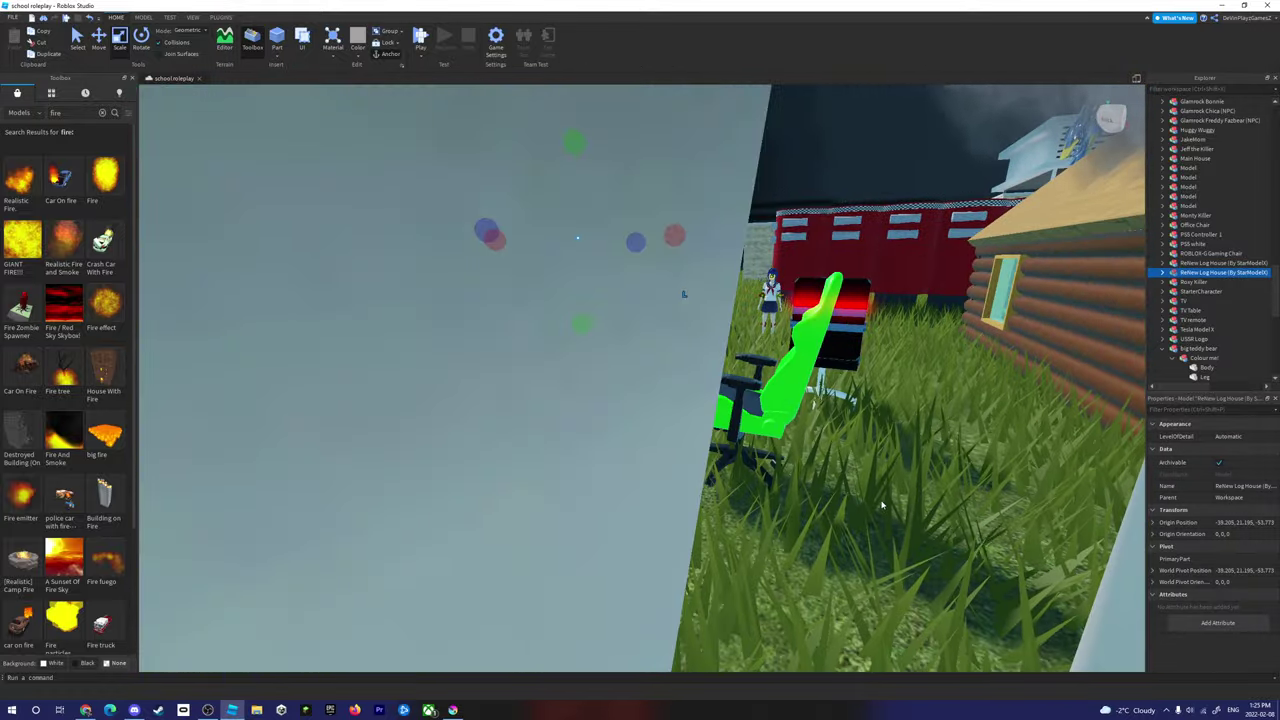
scroll(869, 474, "up", 10)
right_click_drag(869, 474, 760, 350)
scroll(661, 229, "down", 5)
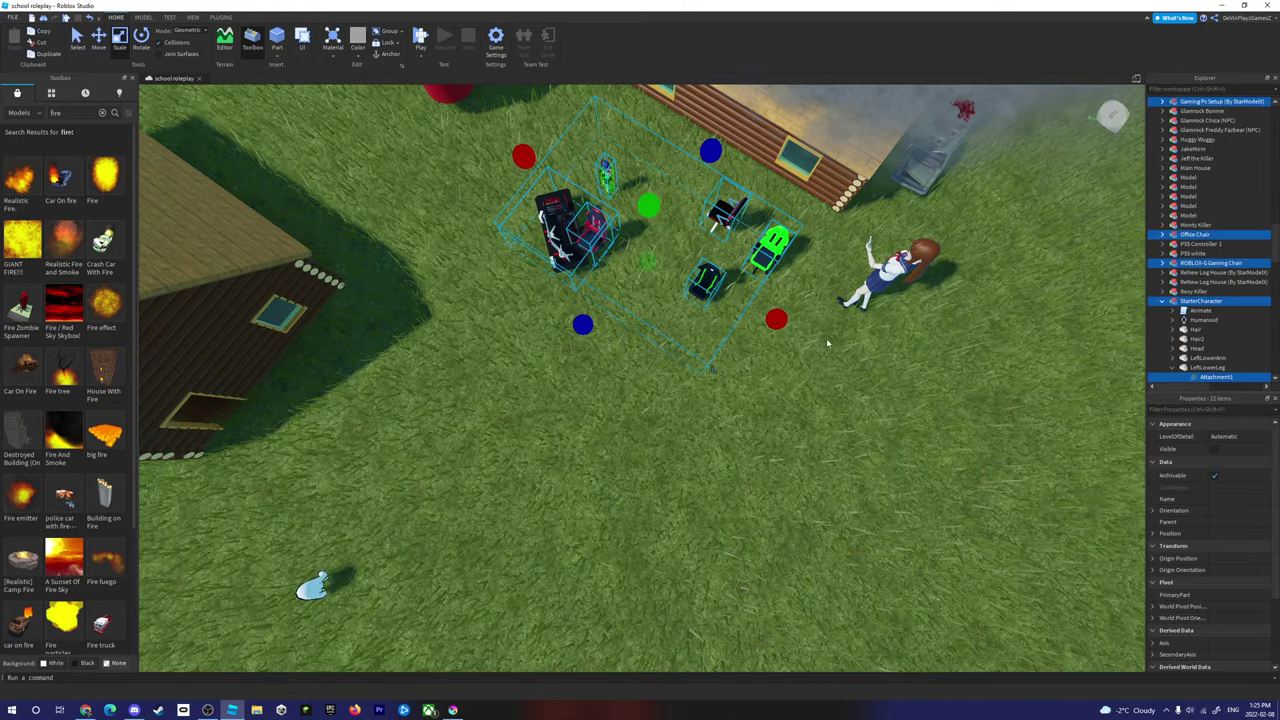
scroll(697, 296, "down", 3)
right_click_drag(697, 296, 697, 296)
scroll(697, 296, "up", 8)
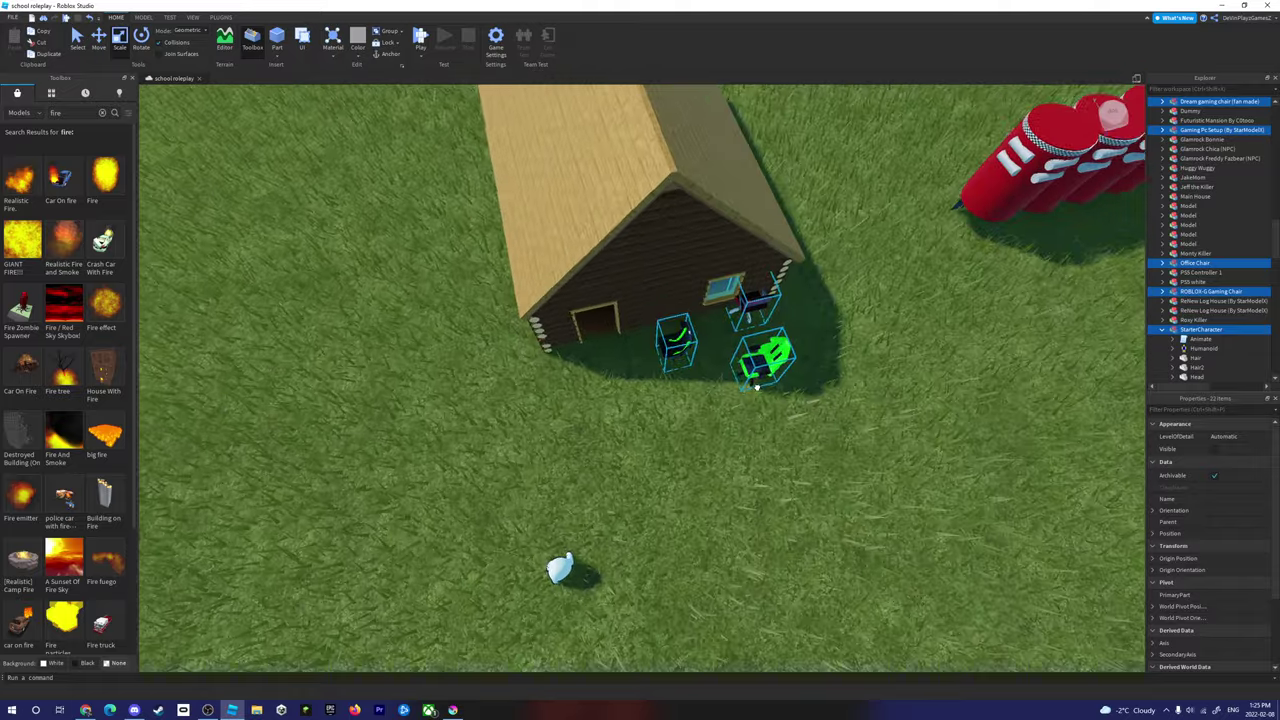
scroll(697, 296, "up", 10)
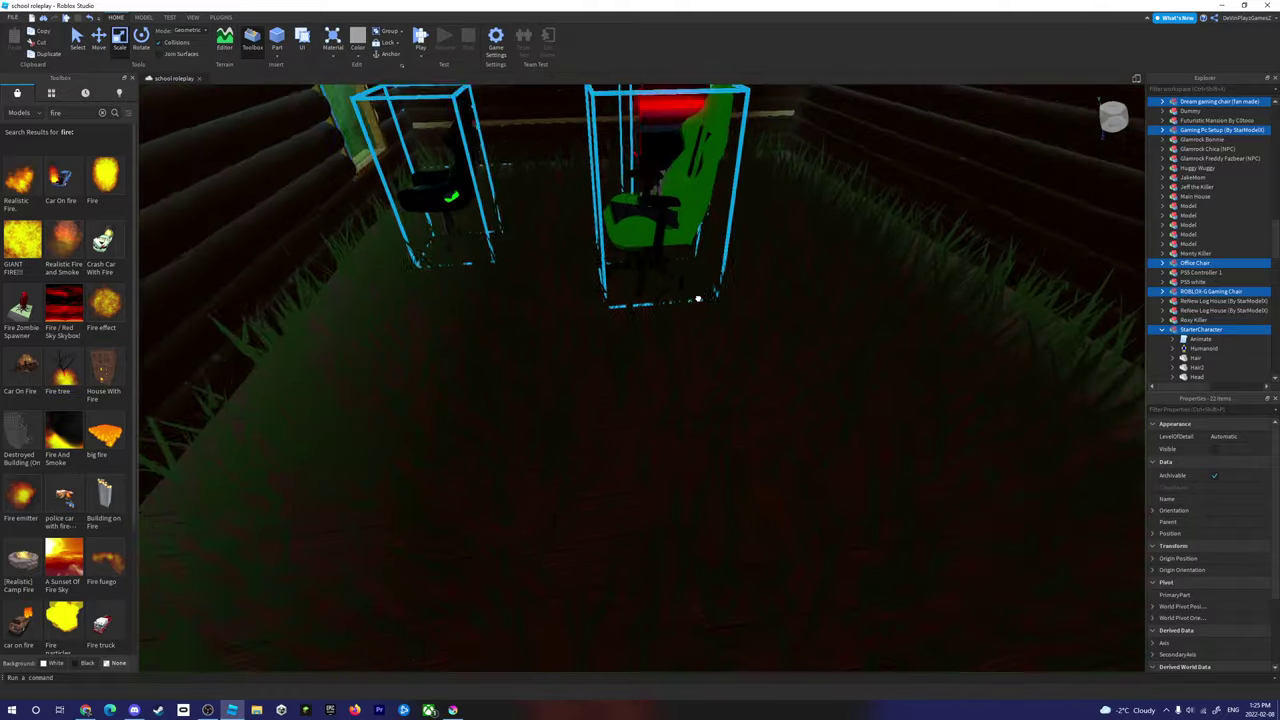
scroll(770, 432, "down", 10)
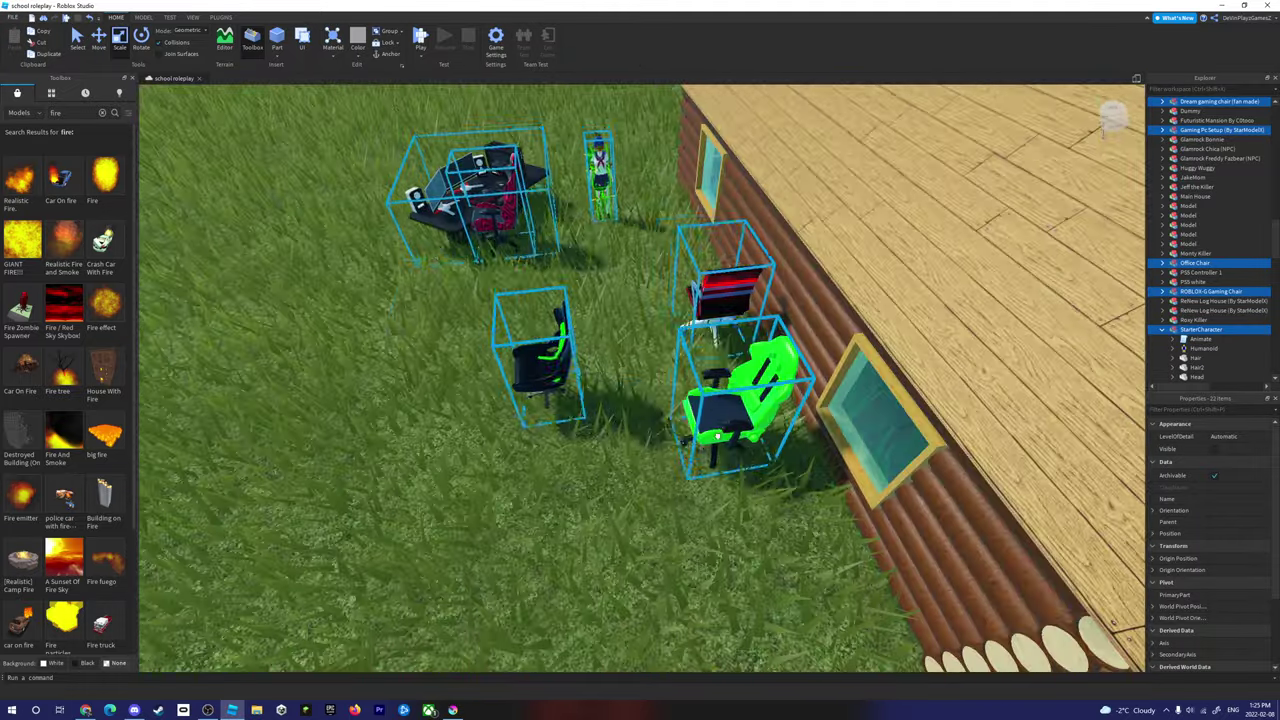
Step: Move the pewdiepie Gaming Chair and the Gaming PC Setup into the second log house, standing the desk upright near the window
key("f")
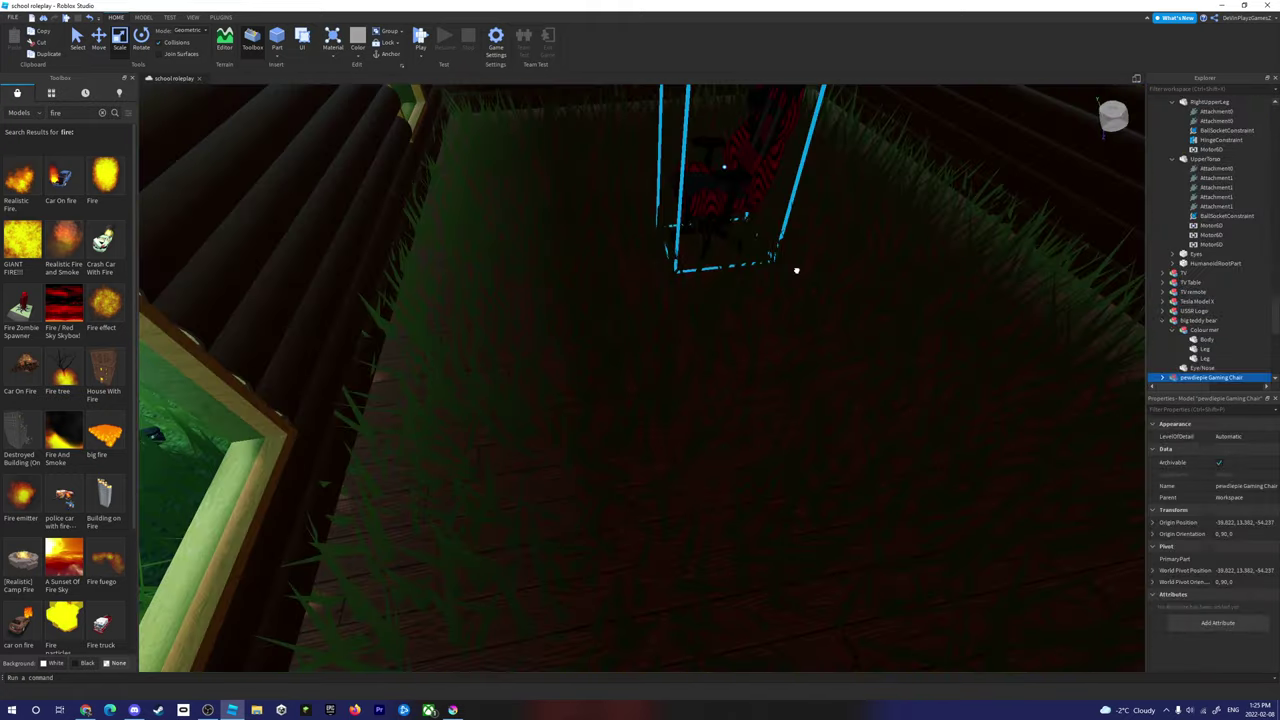
scroll(810, 262, "down", 10)
left_click(457, 203)
key("f")
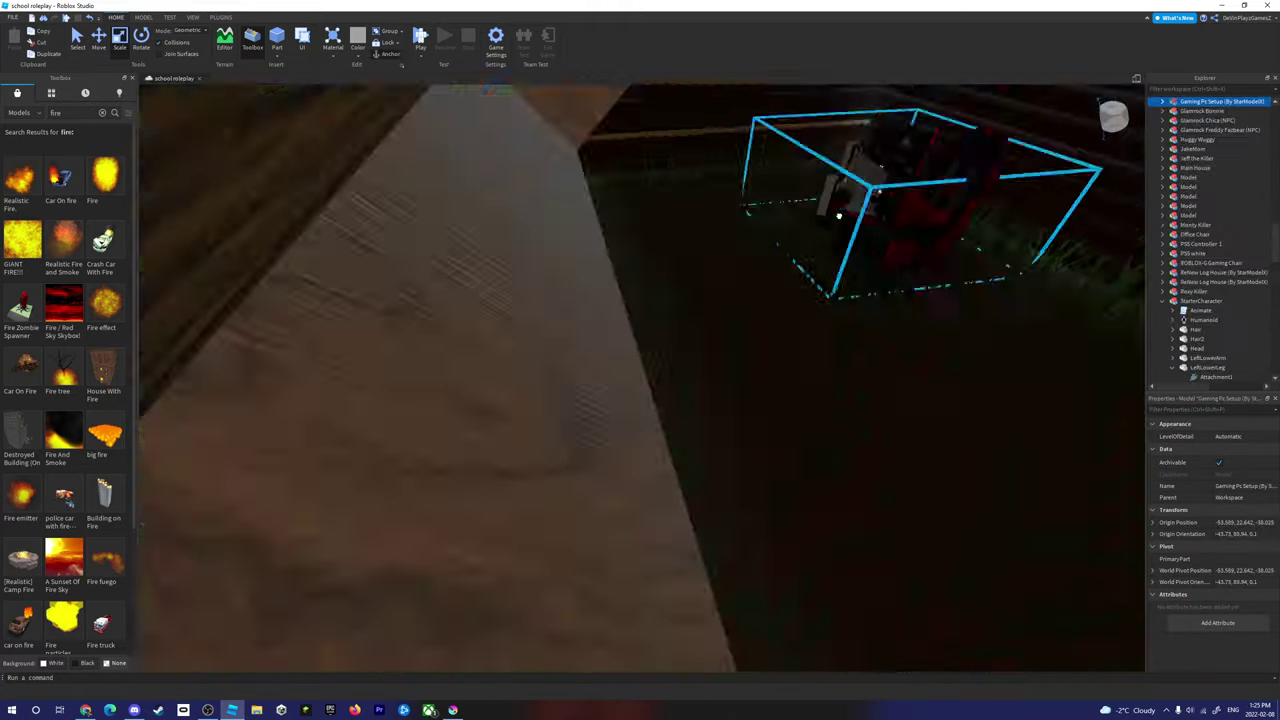
scroll(819, 227, "up", 5)
scroll(819, 227, "down", 5)
scroll(819, 227, "up", 3)
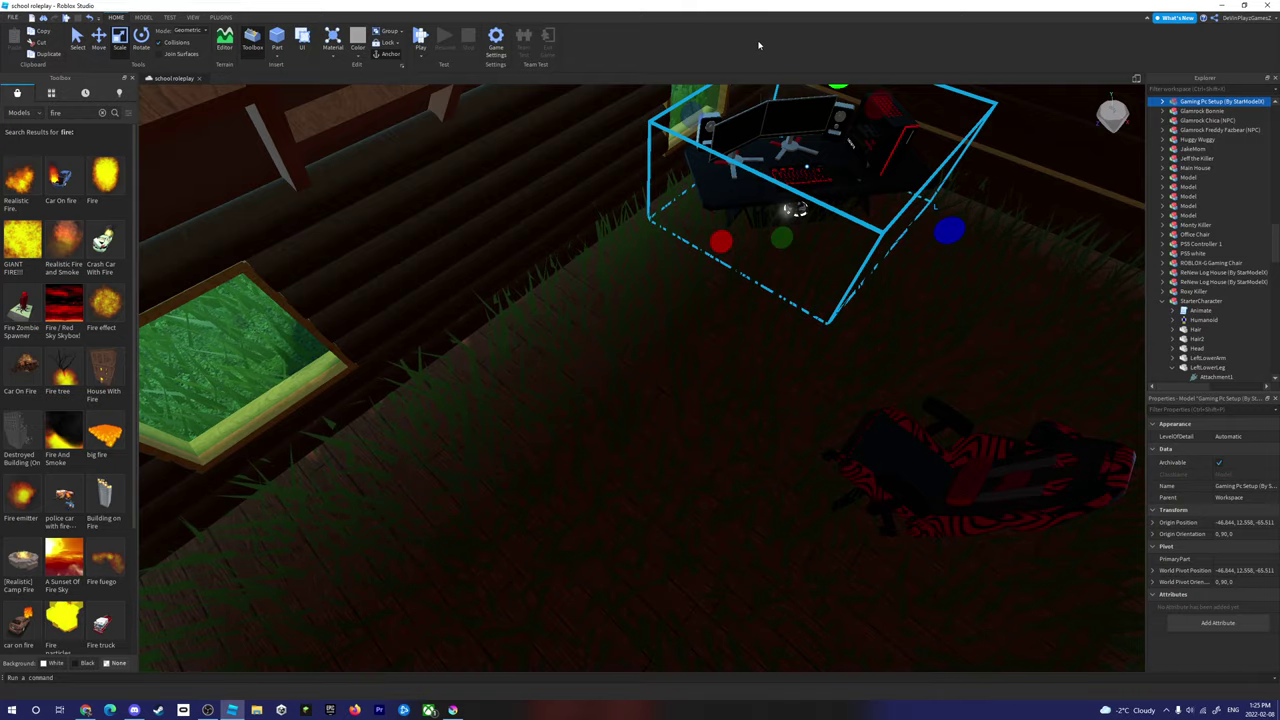
Step: Move the StarterCharacter schoolgirl from the grass into the second log house, beside the computer desk
scroll(781, 289, "down", 10)
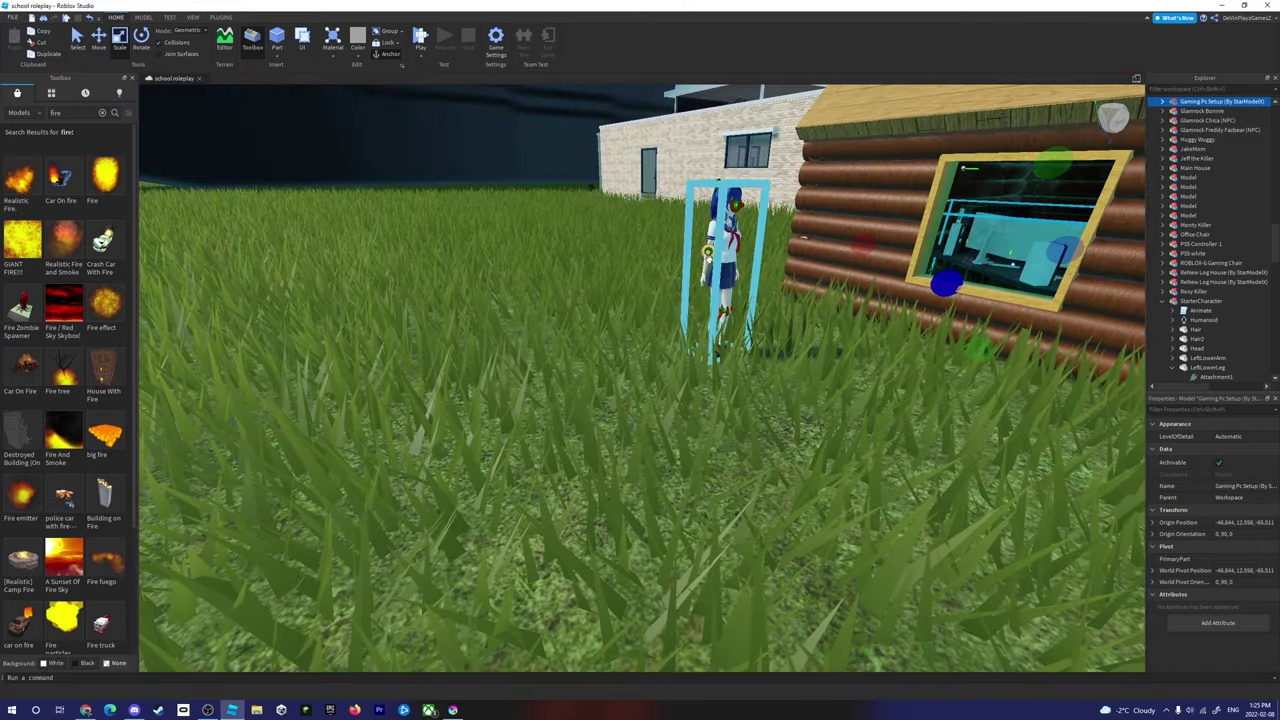
left_click(707, 255)
scroll(707, 255, "up", 10)
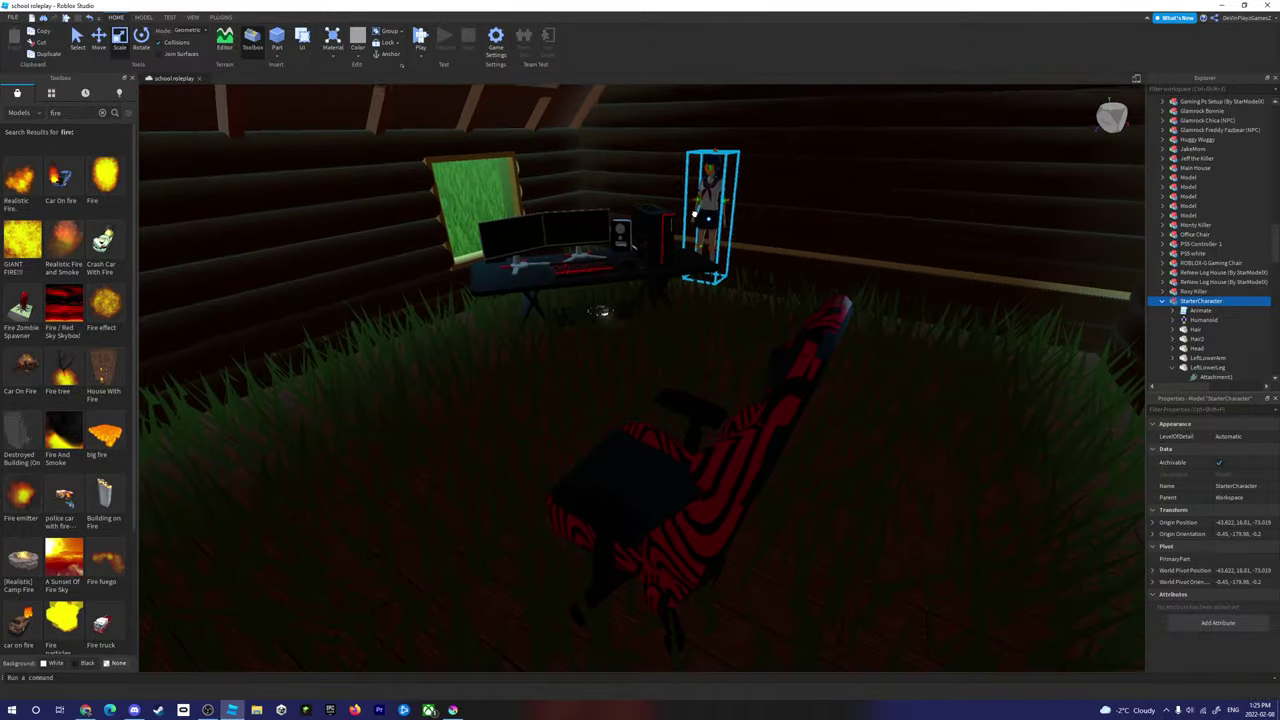
scroll(683, 452, "down", 10)
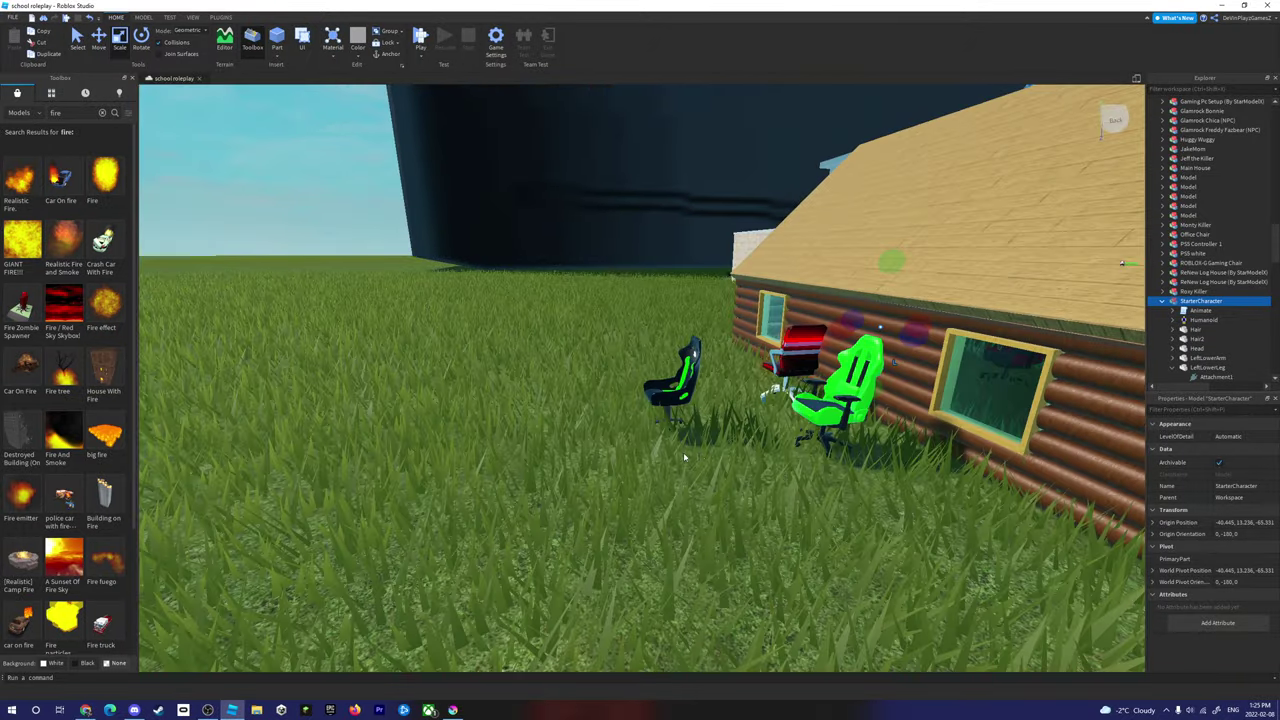
Step: Move the red Office Chair and the green Dream gaming chair into the second log house
left_click(815, 350)
scroll(815, 350, "up", 10)
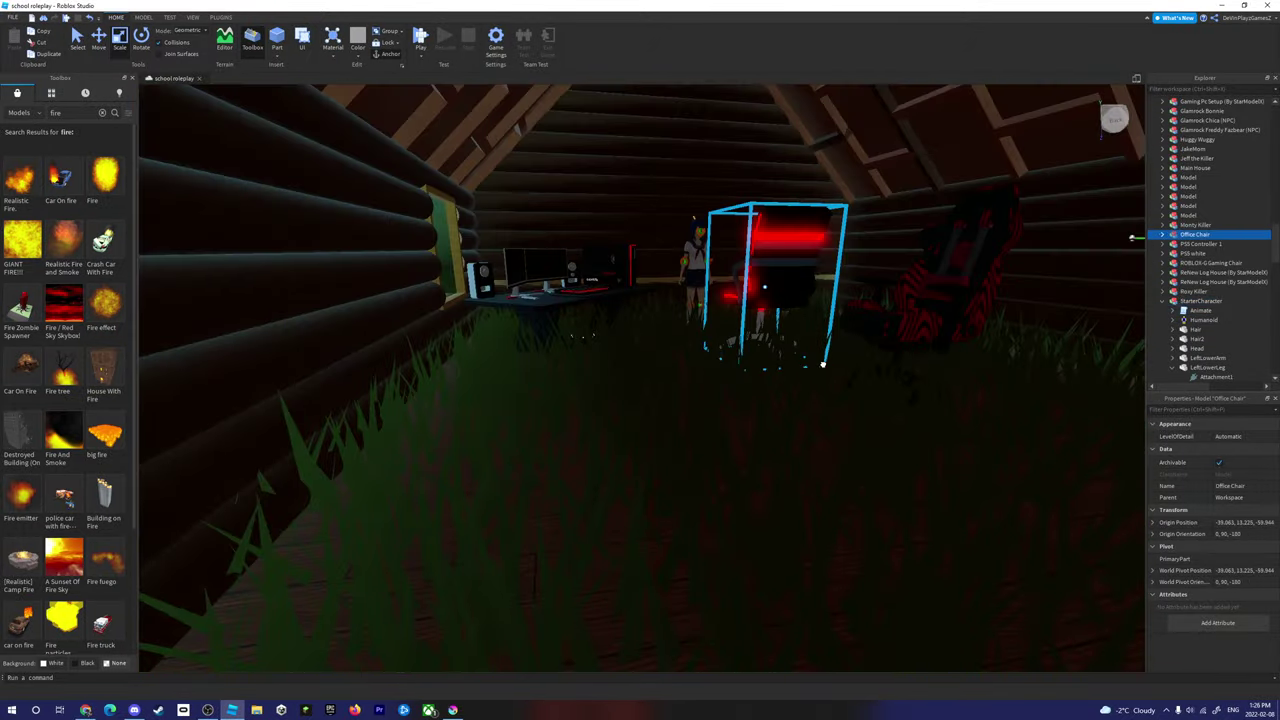
scroll(810, 322, "up", 8)
left_click(810, 322)
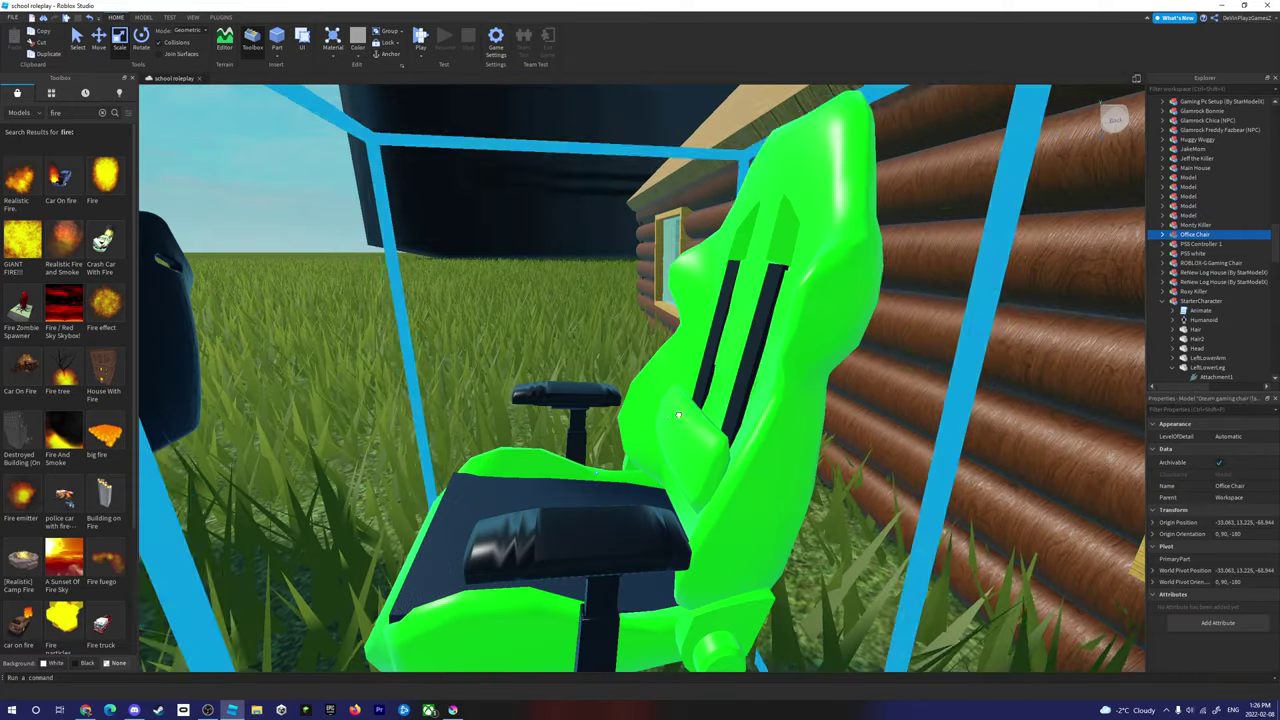
scroll(823, 368, "down", 8)
scroll(935, 382, "down", 10)
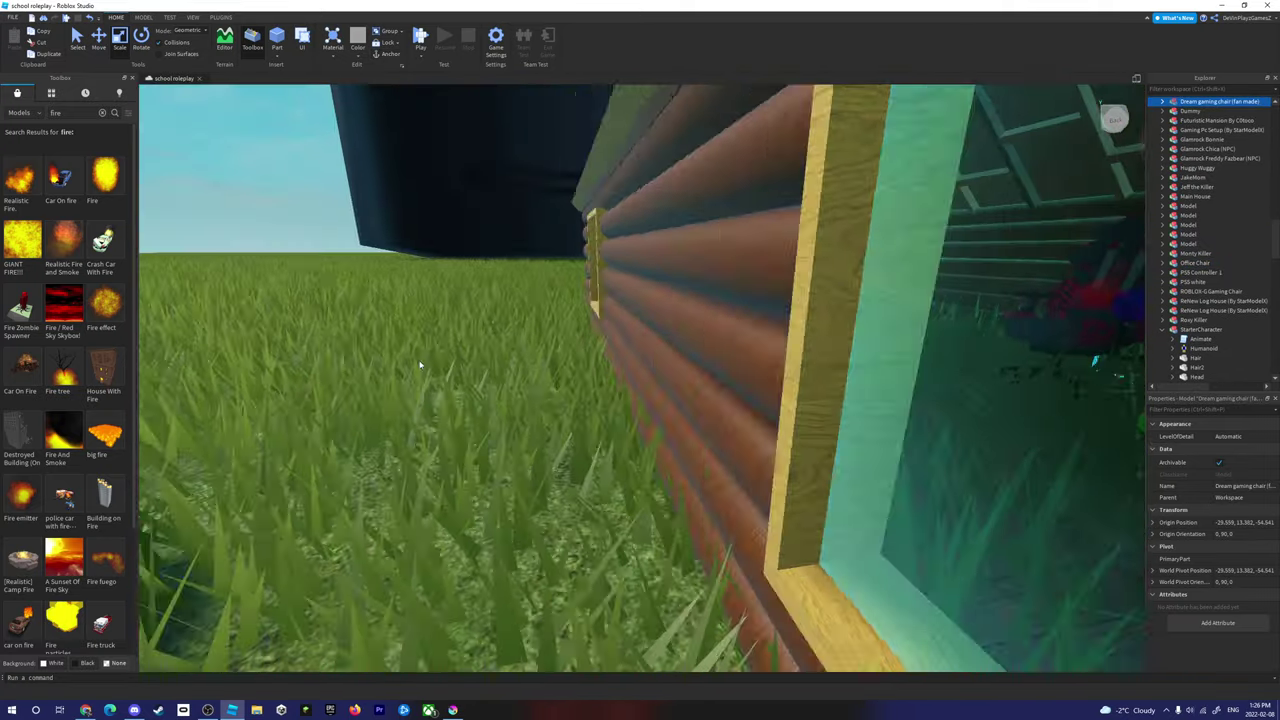
Step: Move the ROBLOX-G Gaming Chair into the second log house beside the green chair and deselect it
left_click(691, 366)
scroll(857, 354, "up", 10)
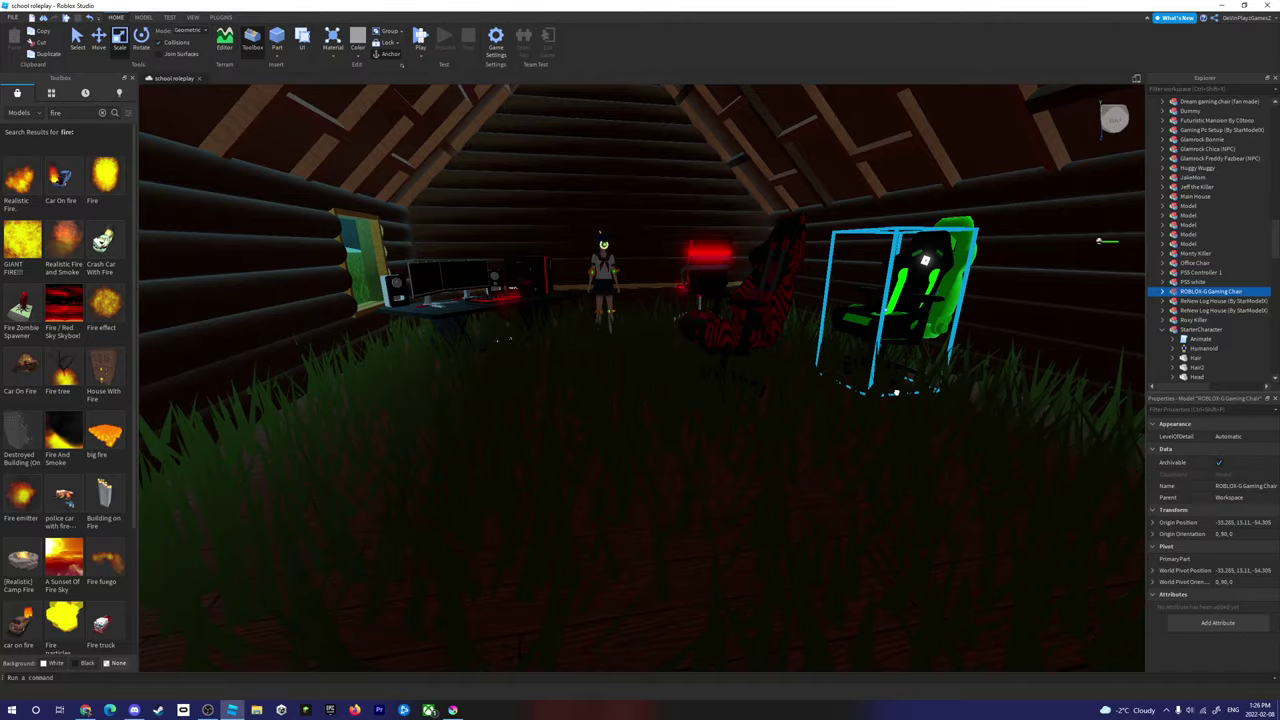
scroll(843, 490, "down", 10)
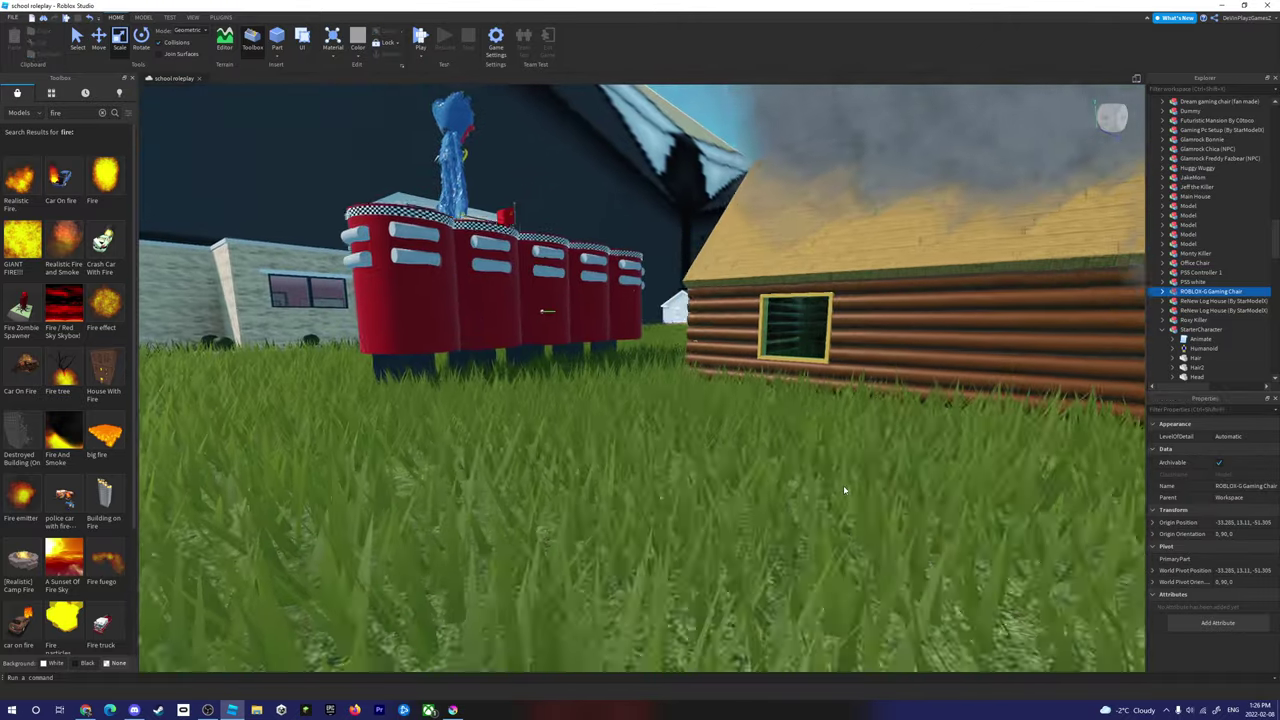
left_click(843, 490)
Step: Reposition the giant schoolgirl model holding a phone on the grass near the burning log house
scroll(843, 485, "up", 8)
scroll(350, 355, "down", 12)
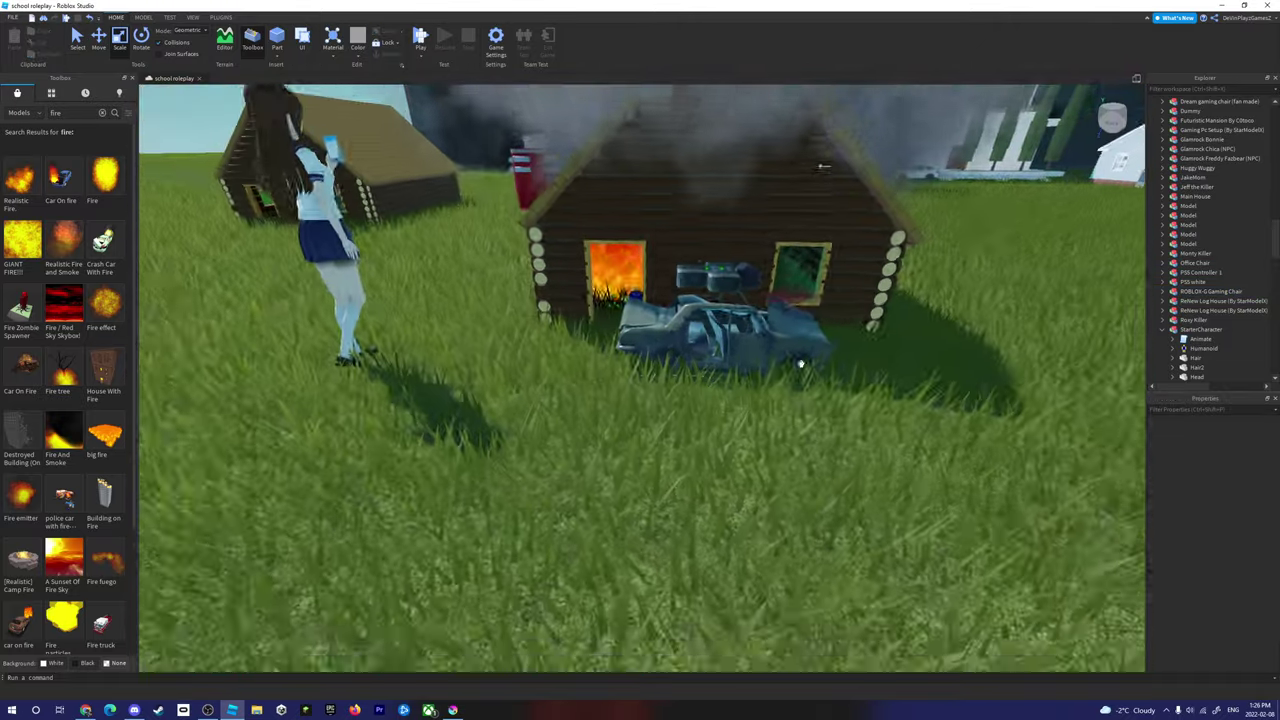
left_click_drag(440, 318, 357, 283)
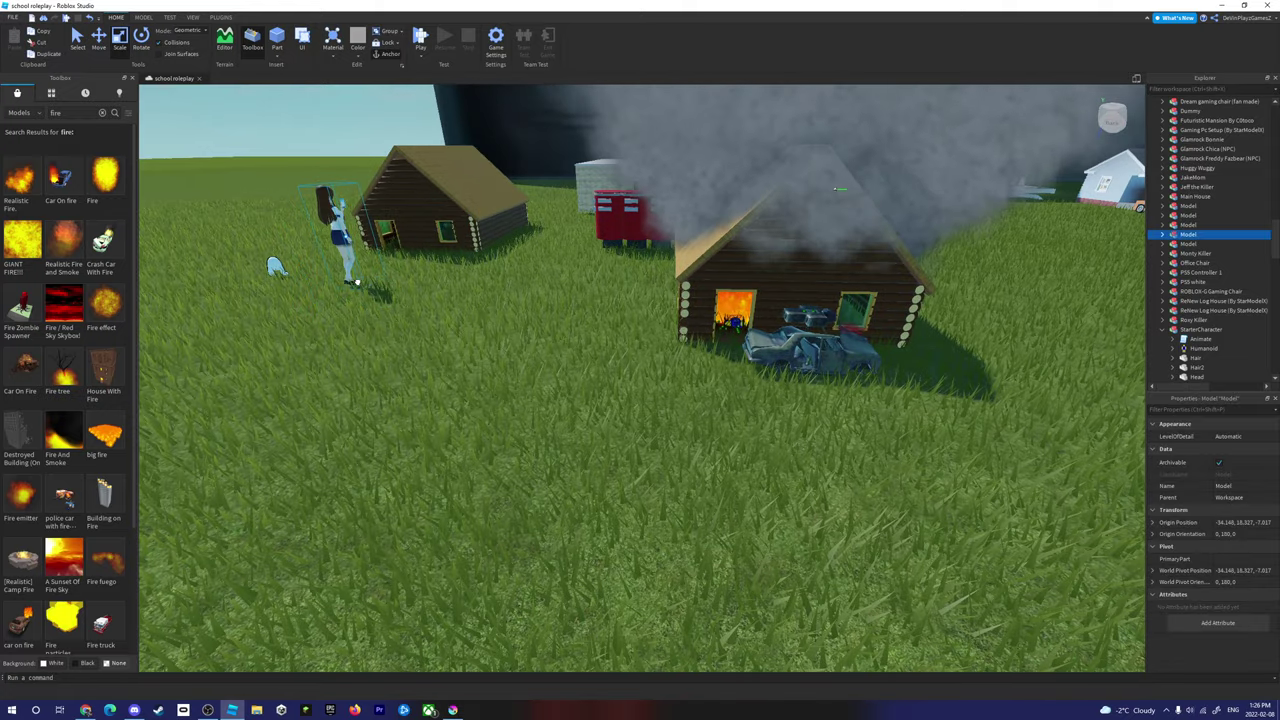
key("f")
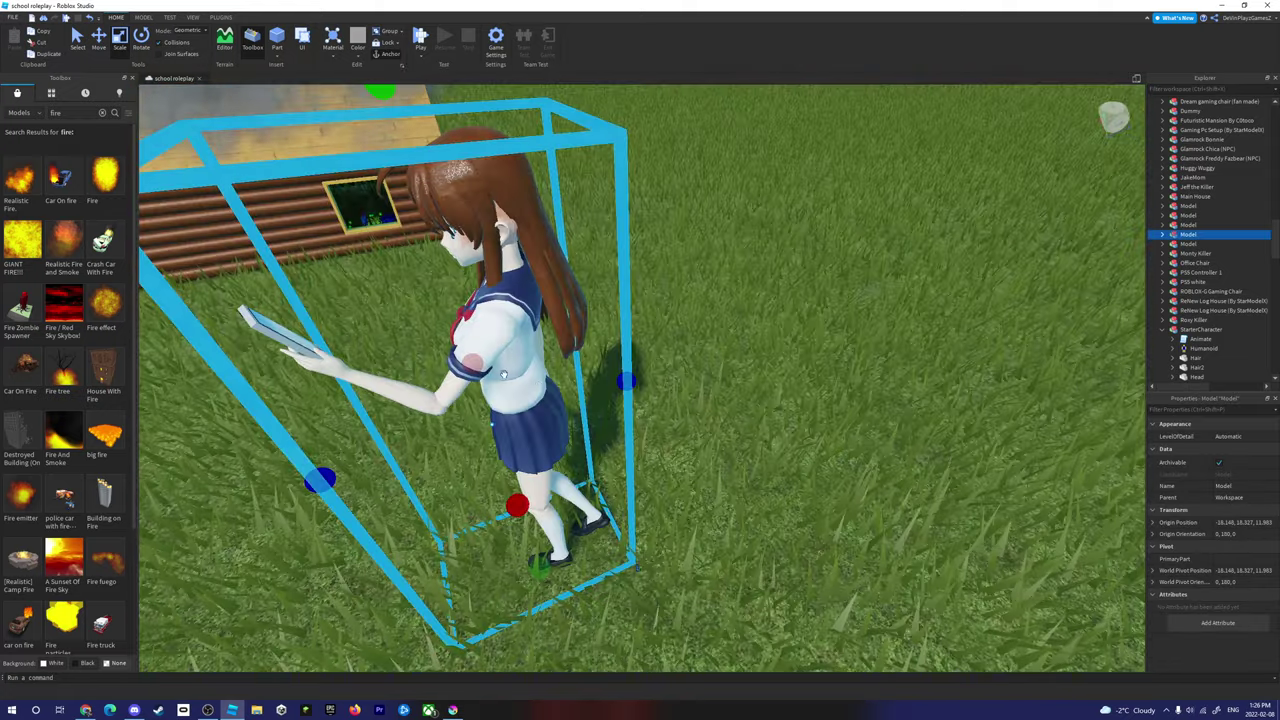
left_click_drag(503, 374, 580, 379)
scroll(580, 379, "down", 10)
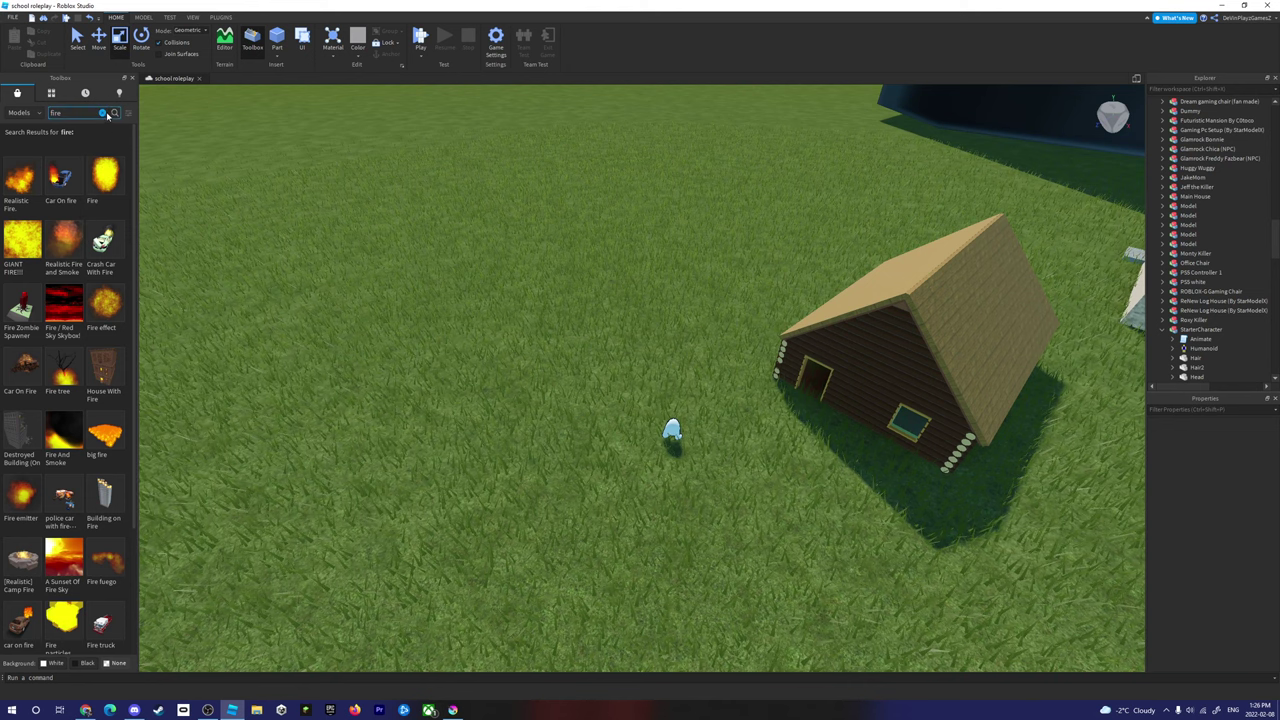
Step: Clear the fire search from the model library and look over the log houses and the mansions
right_click_drag(380, 435, 380, 435)
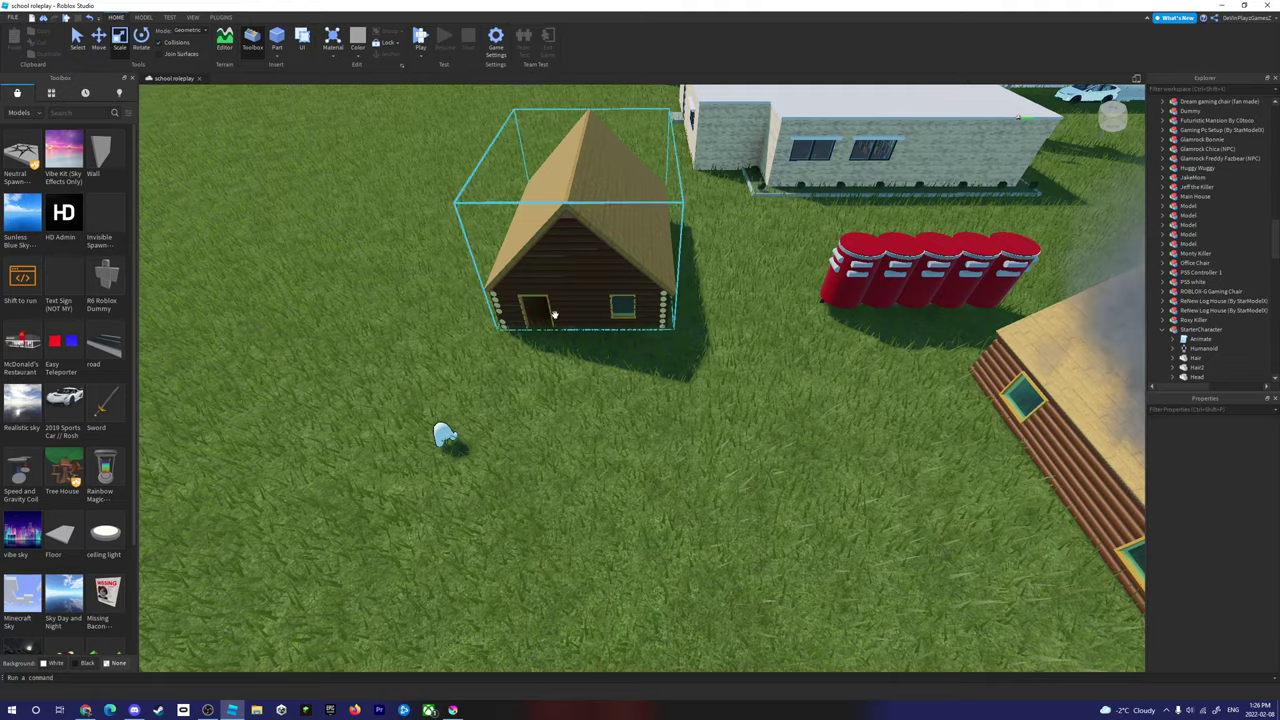
right_click_drag(647, 503, 647, 503)
scroll(647, 503, "up", 8)
scroll(647, 503, "up", 10)
scroll(718, 572, "down", 5)
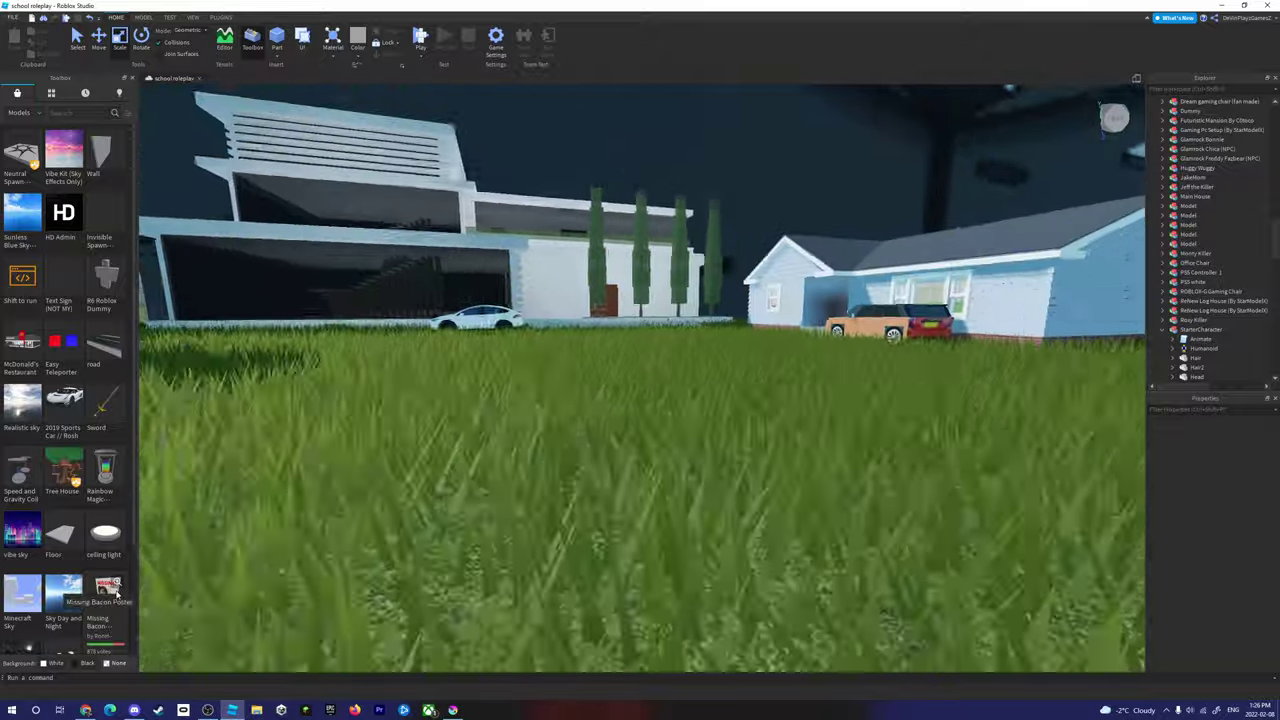
Step: Inspect the giant Huggy Wuggy model on the school roof from outside and inside, and the classroom characters
right_click_drag(718, 572, 717, 555)
scroll(718, 572, "up", 5)
scroll(705, 577, "up", 3)
scroll(705, 577, "up", 8)
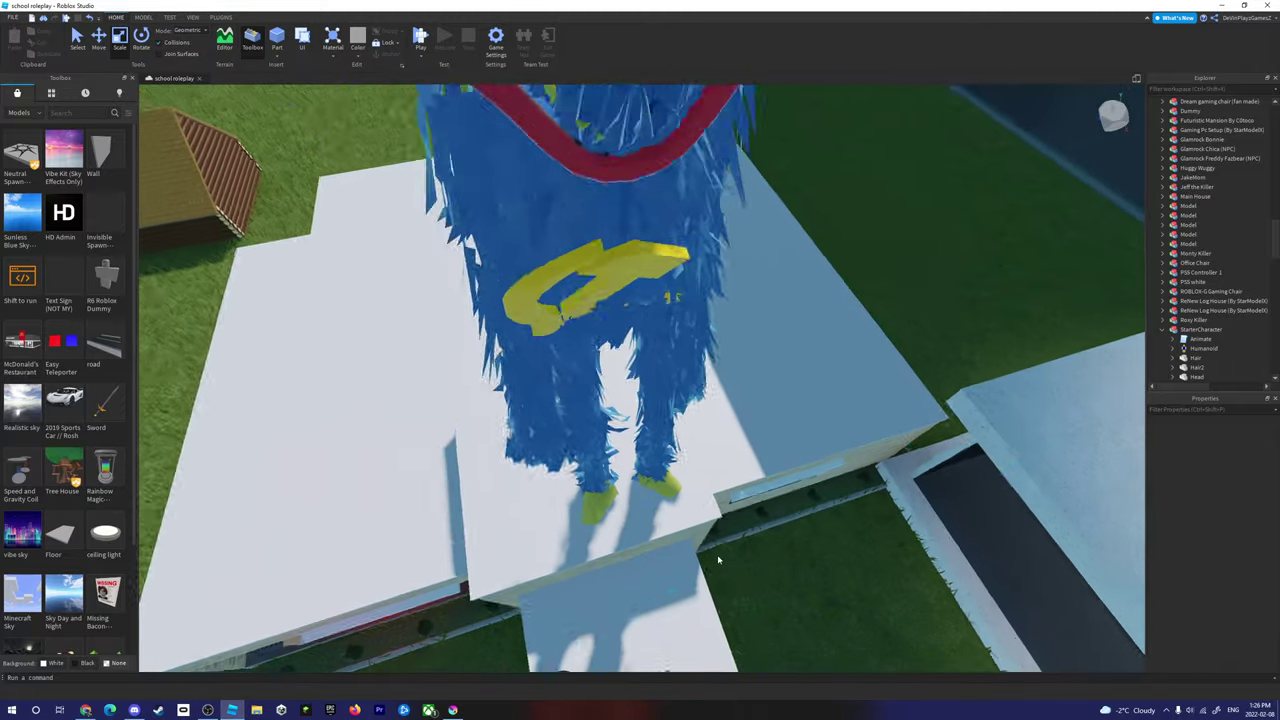
scroll(718, 560, "down", 3)
scroll(717, 555, "up", 4)
scroll(717, 555, "down", 4)
scroll(717, 555, "up", 6)
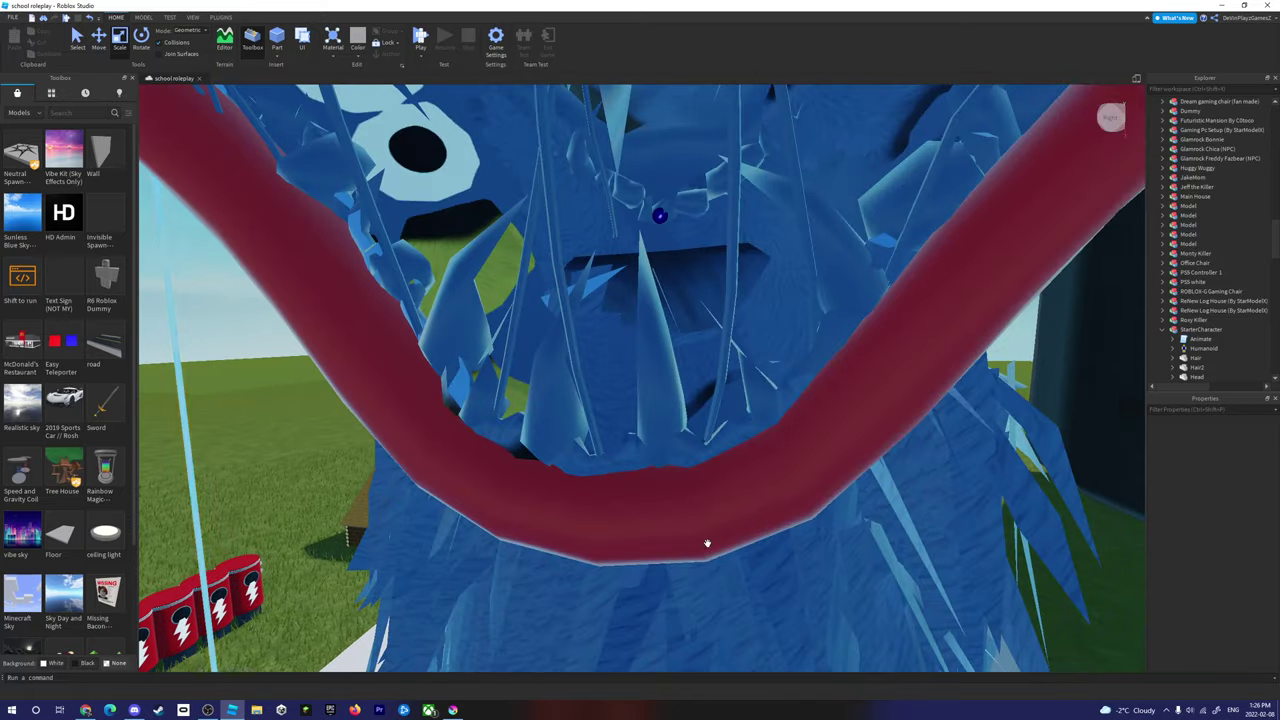
right_click_drag(707, 543, 707, 543)
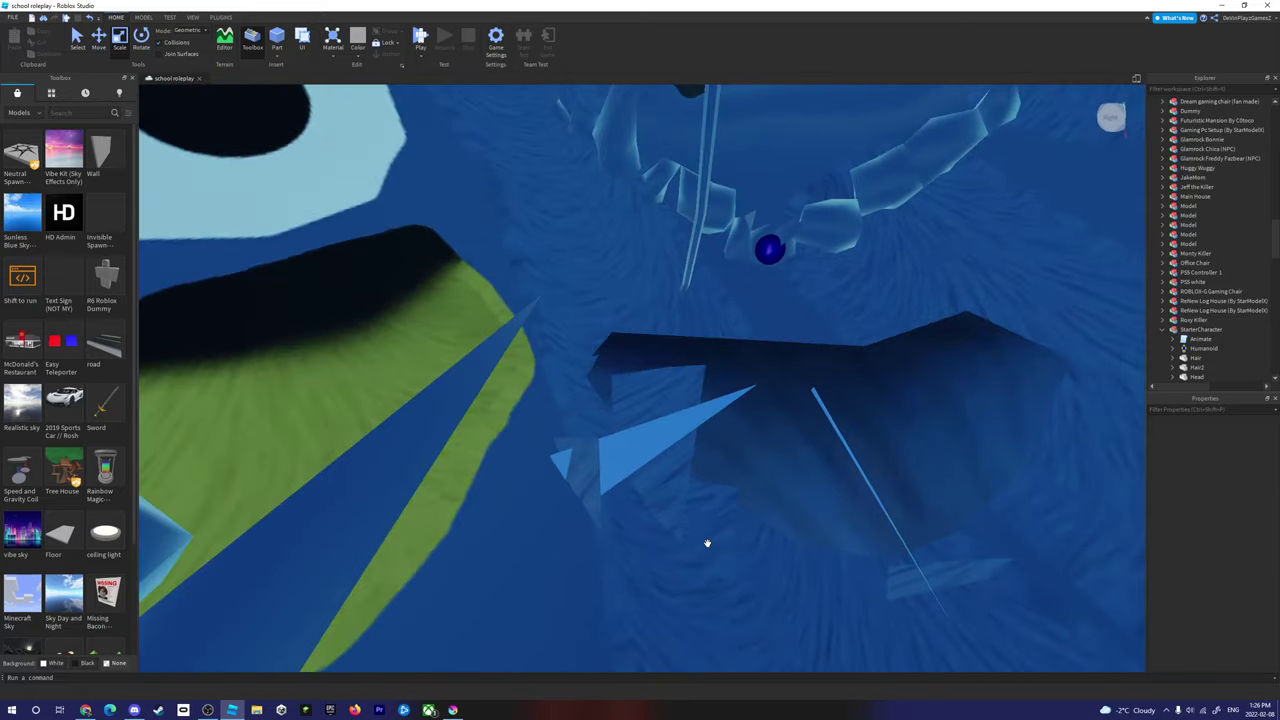
scroll(816, 160, "down", 8)
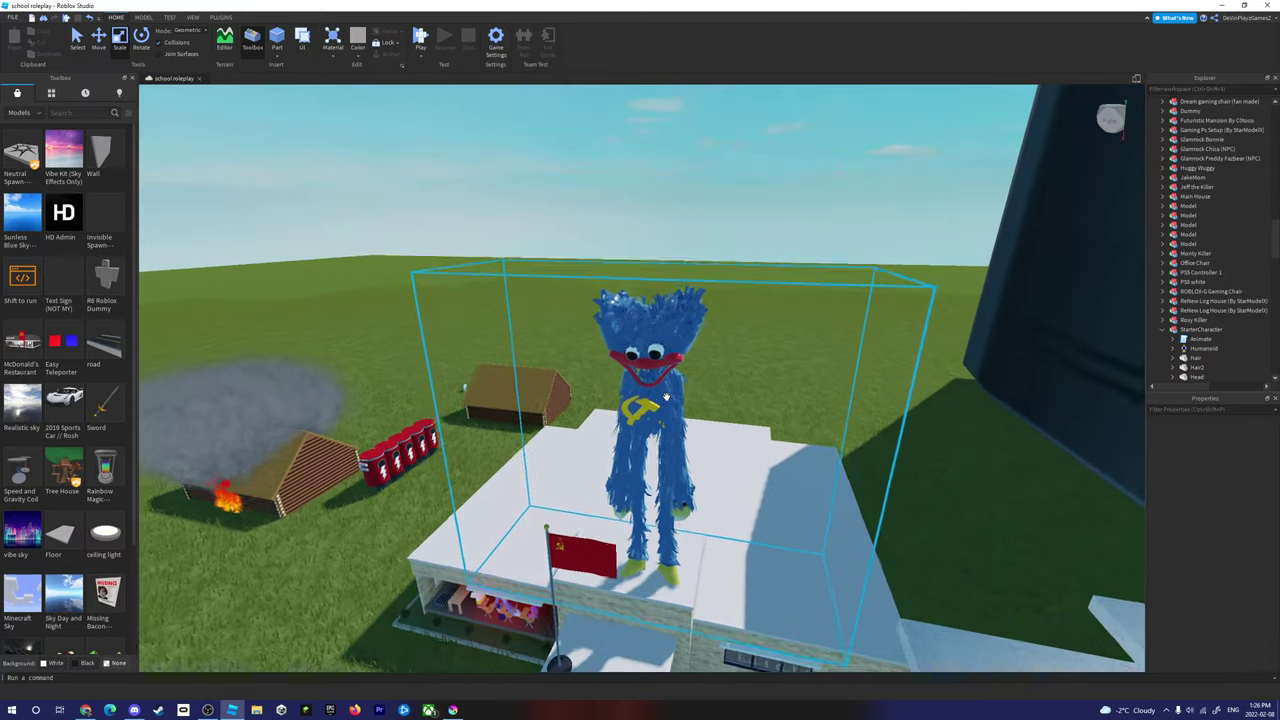
scroll(701, 330, "up", 3)
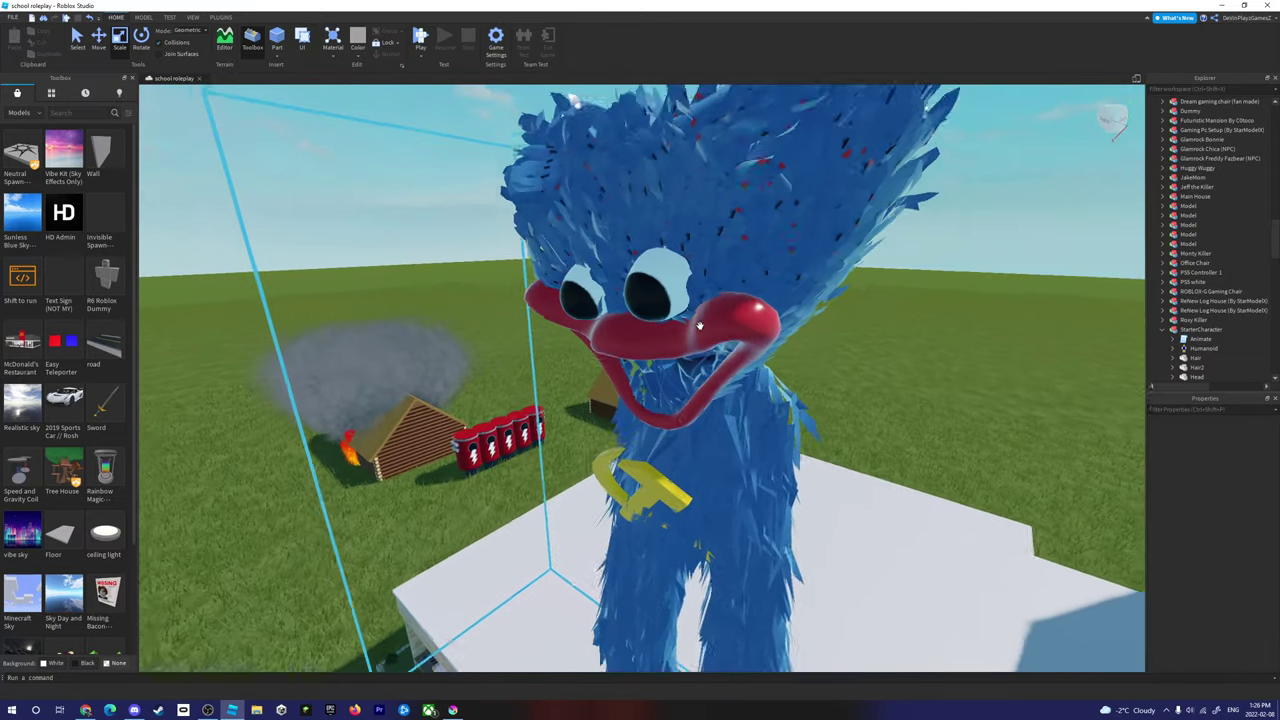
scroll(699, 326, "up", 10)
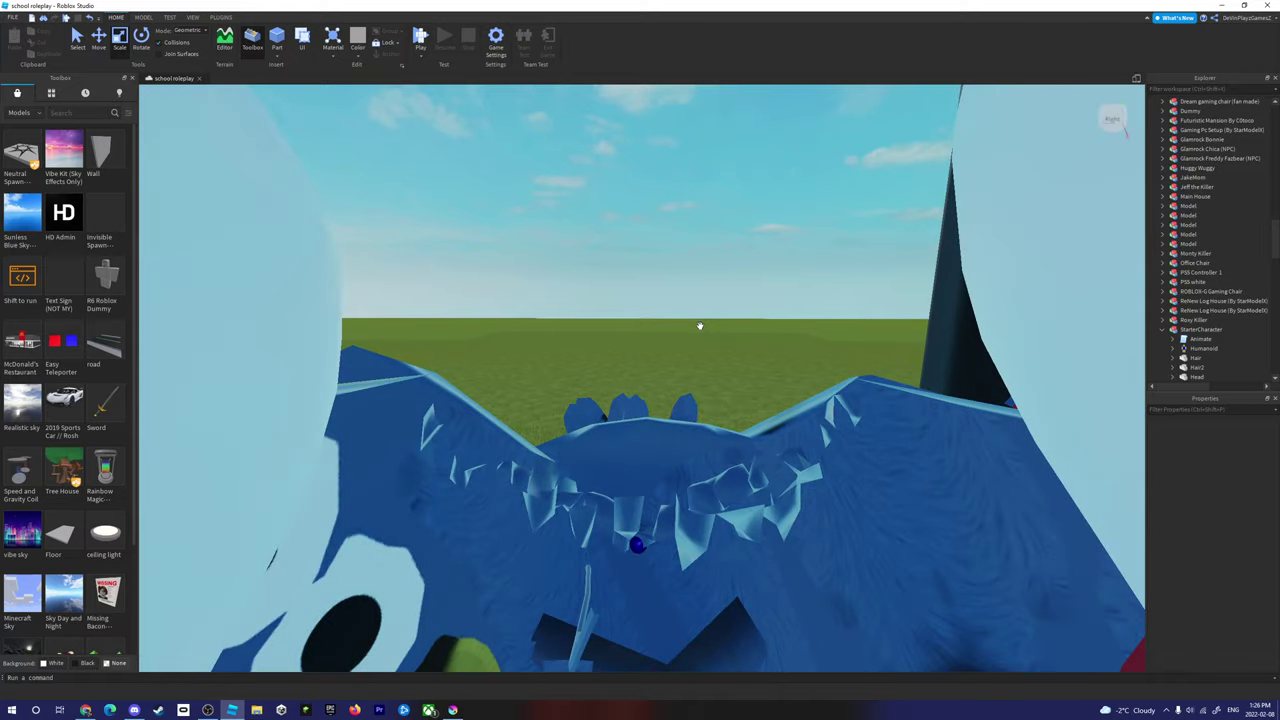
scroll(699, 326, "down", 5)
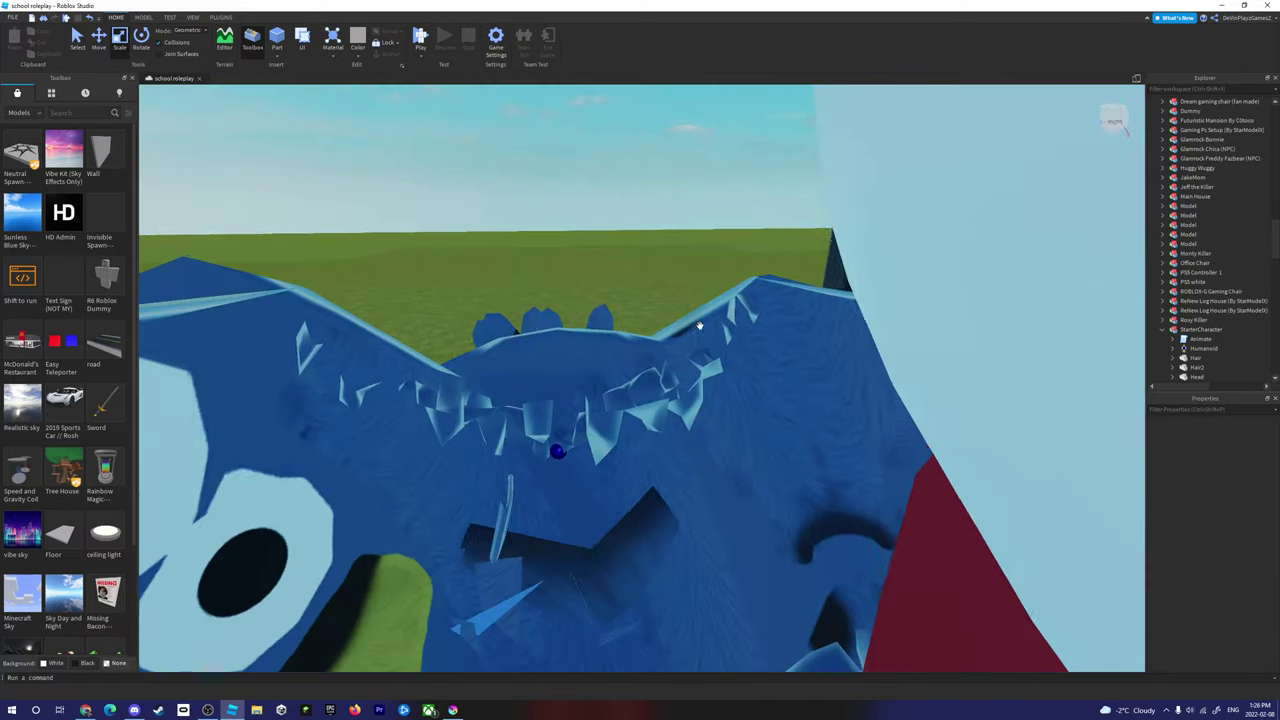
scroll(699, 326, "up", 3)
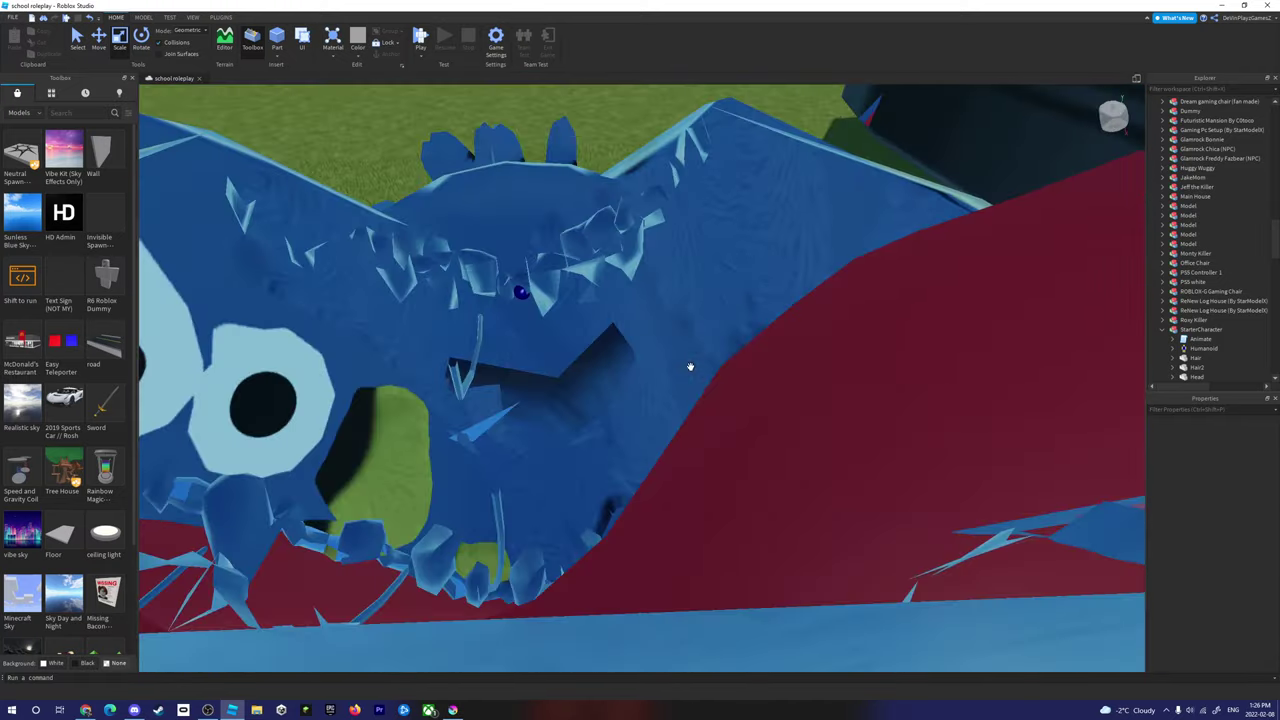
scroll(690, 367, "up", 3)
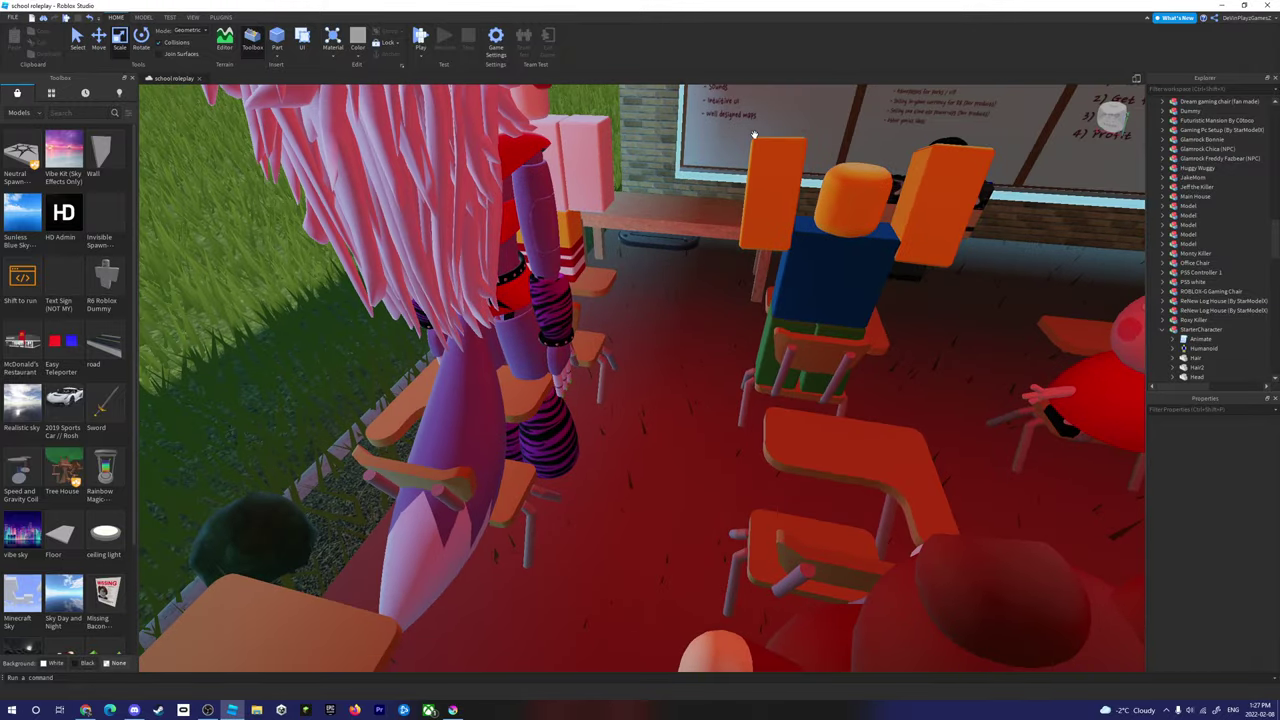
Step: Search the model library for "techer", look over the classroom's whiteboard area, and clear the search
right_click_drag(754, 134, 754, 137)
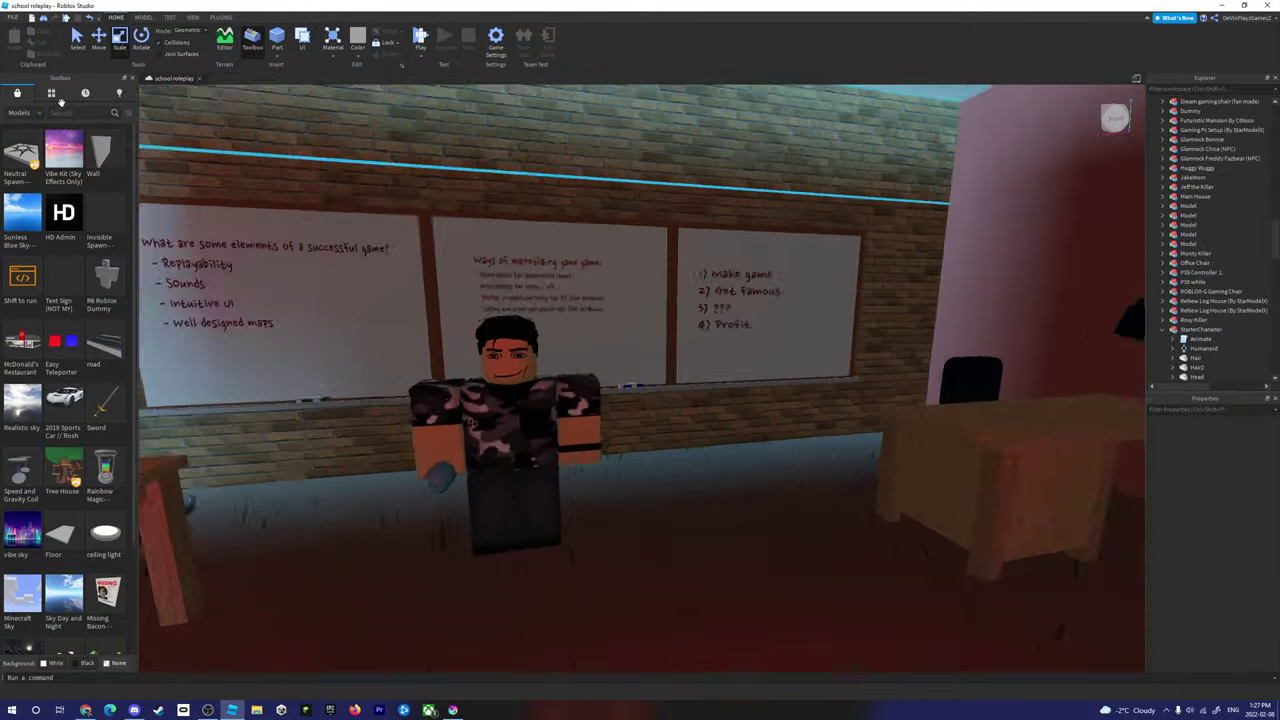
left_click(70, 112)
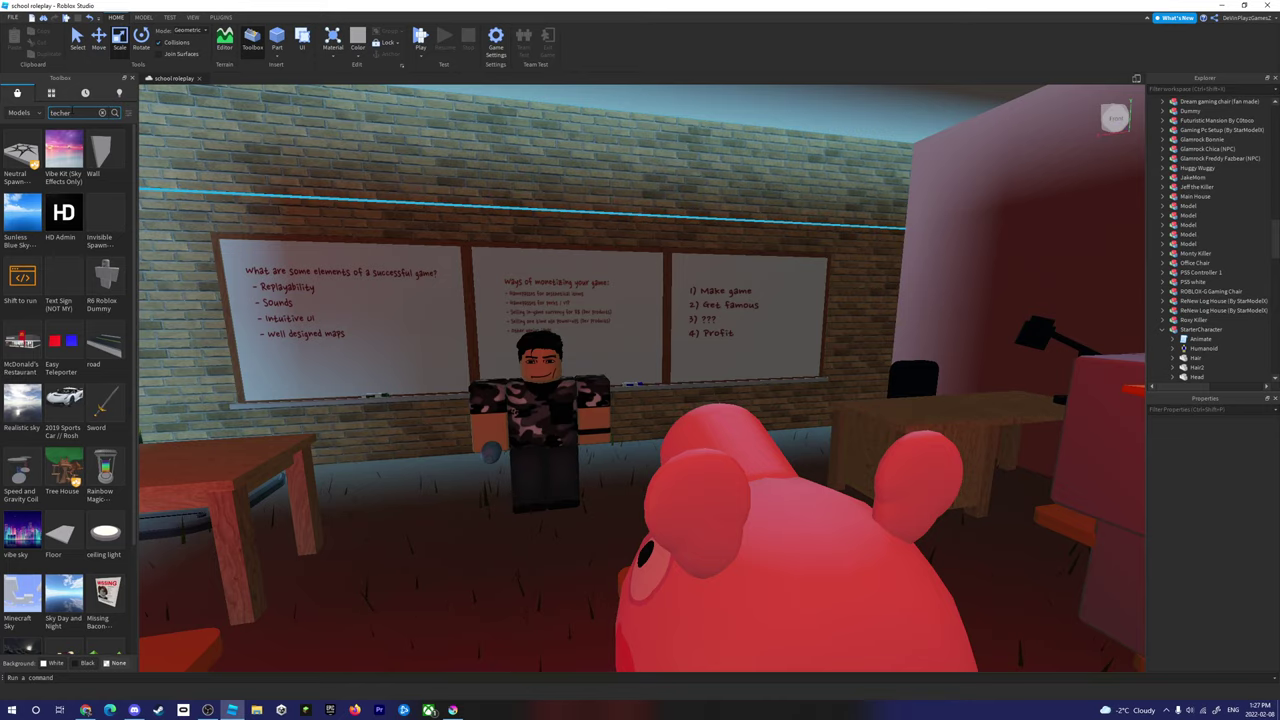
key("Return")
right_click_drag(287, 326, 540, 370)
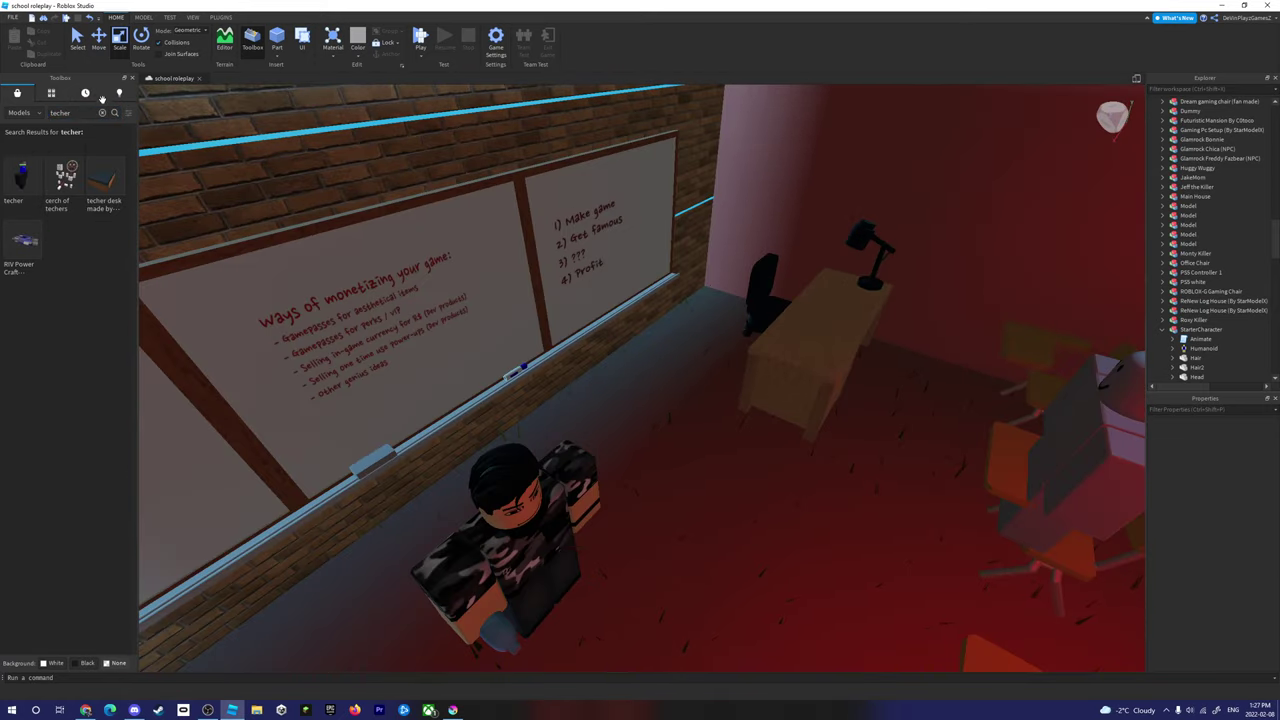
left_click(101, 112)
Step: Search the model library for "steven he" and look over the results and the school grounds
left_click(430, 250)
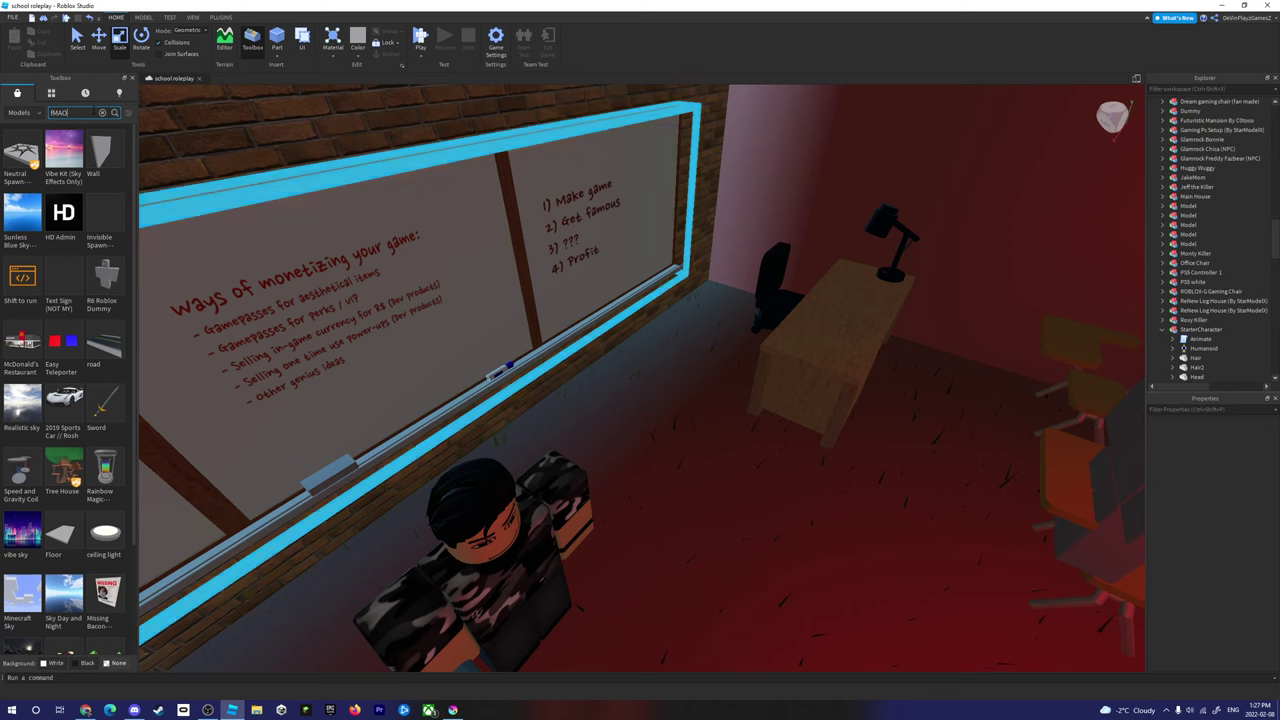
key("Return")
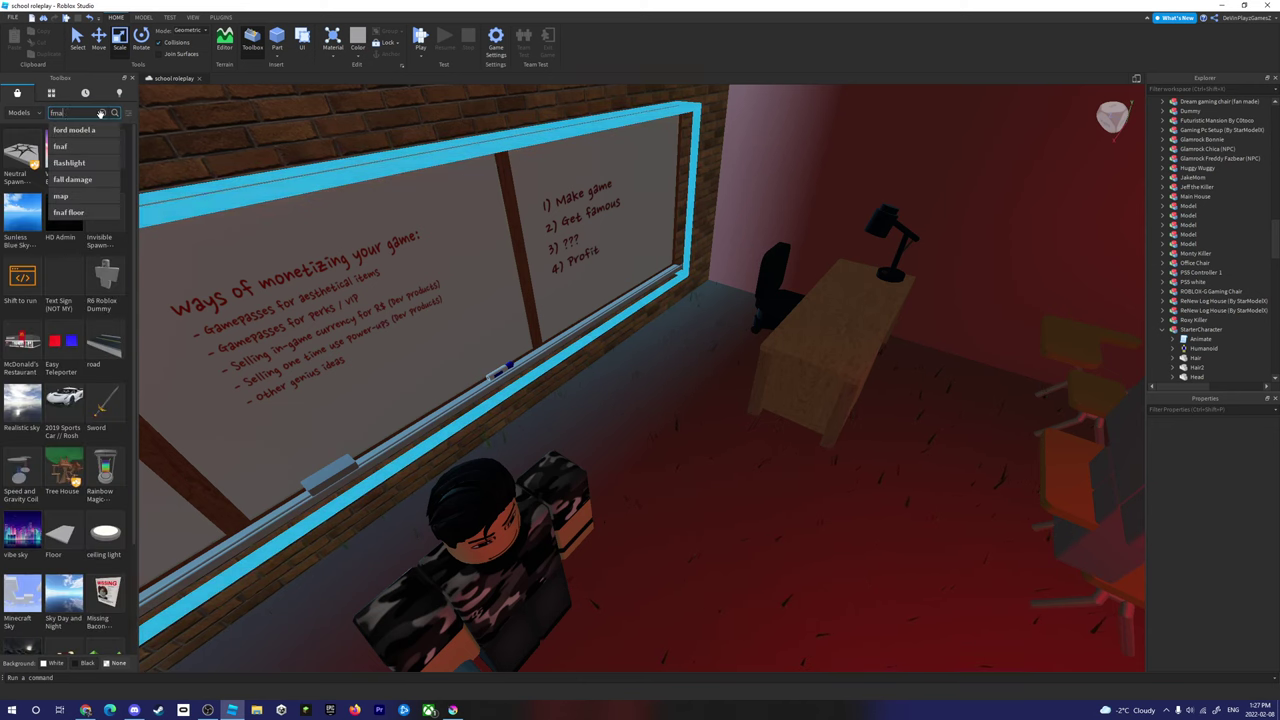
type("us")
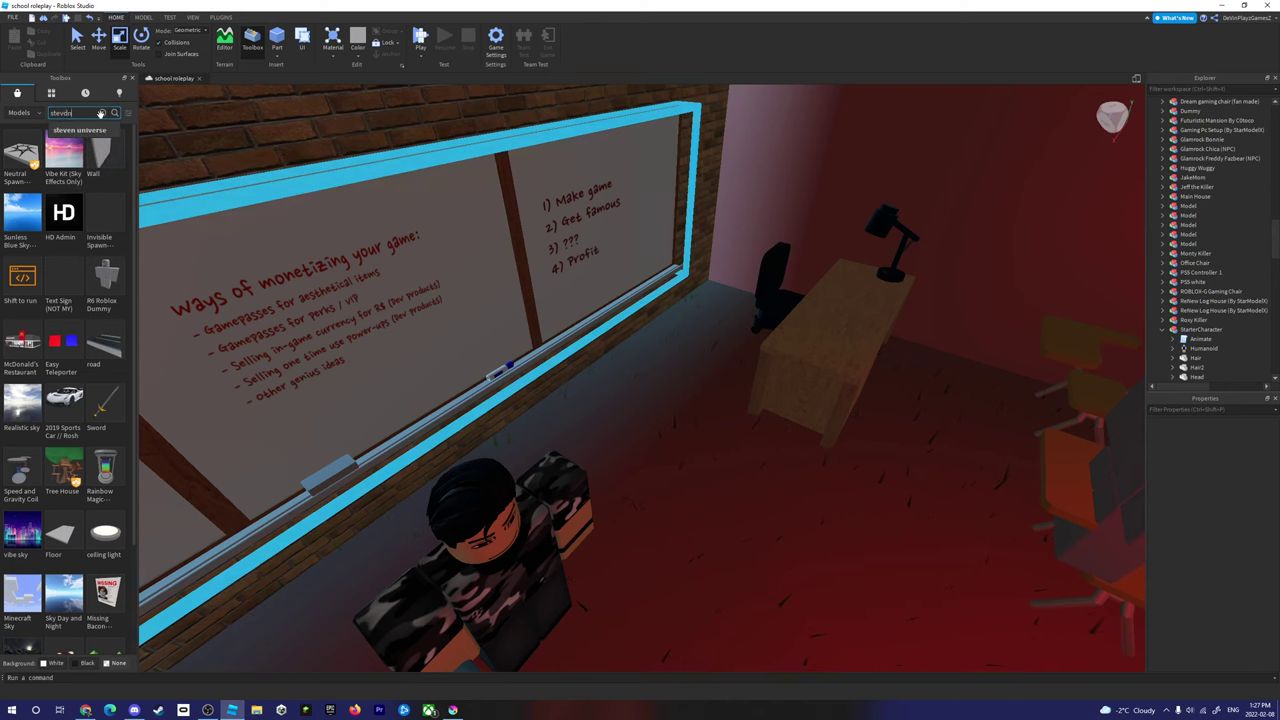
type(" he")
key("Return")
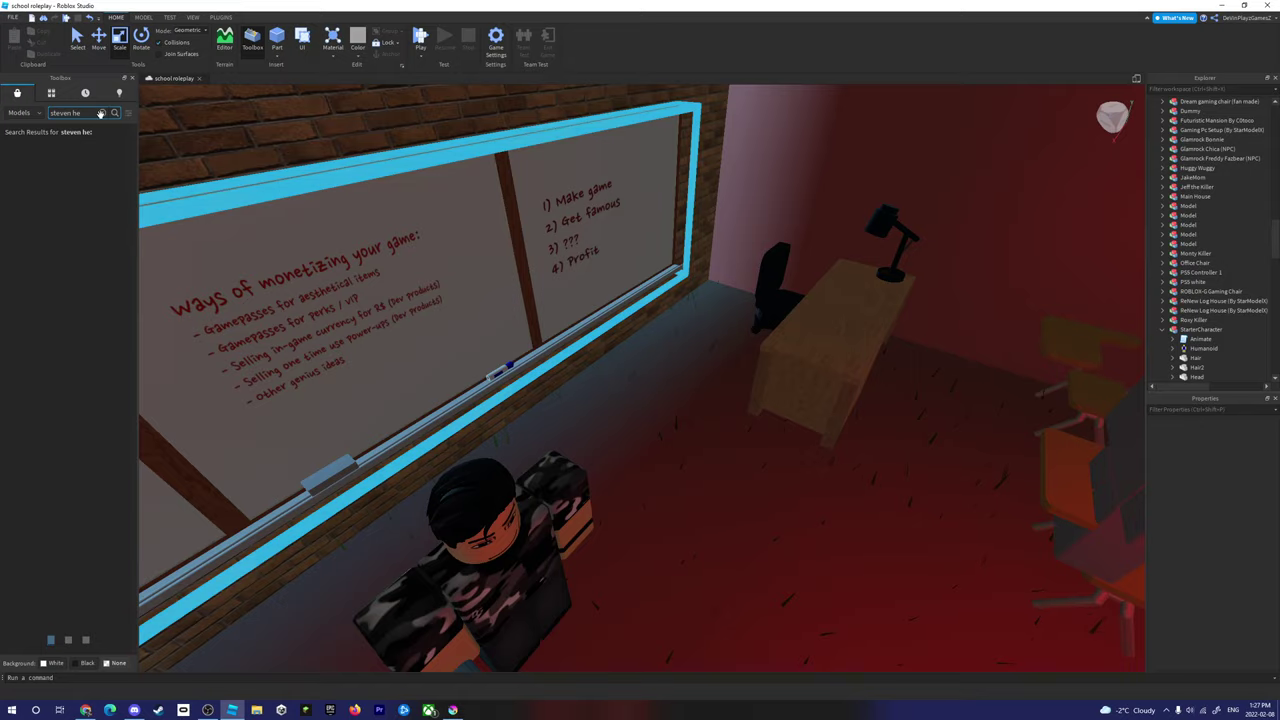
scroll(150, 121, "down", 3)
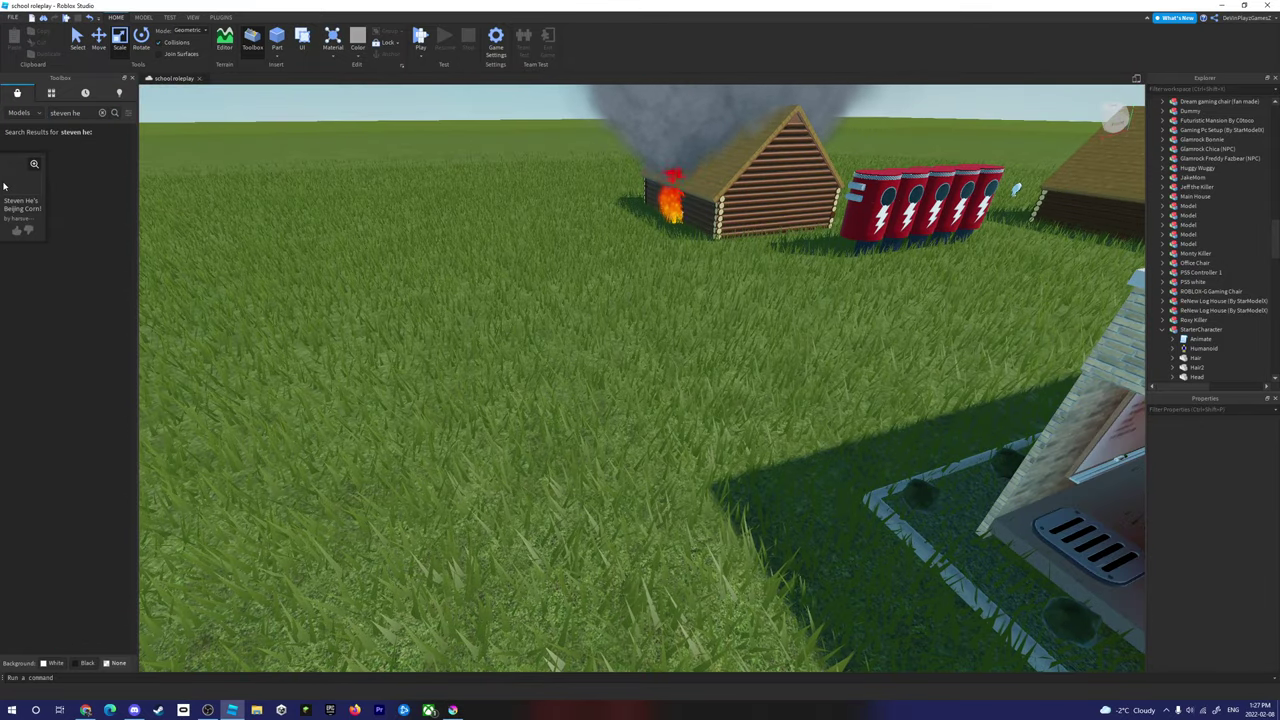
right_click_drag(622, 227, 622, 227)
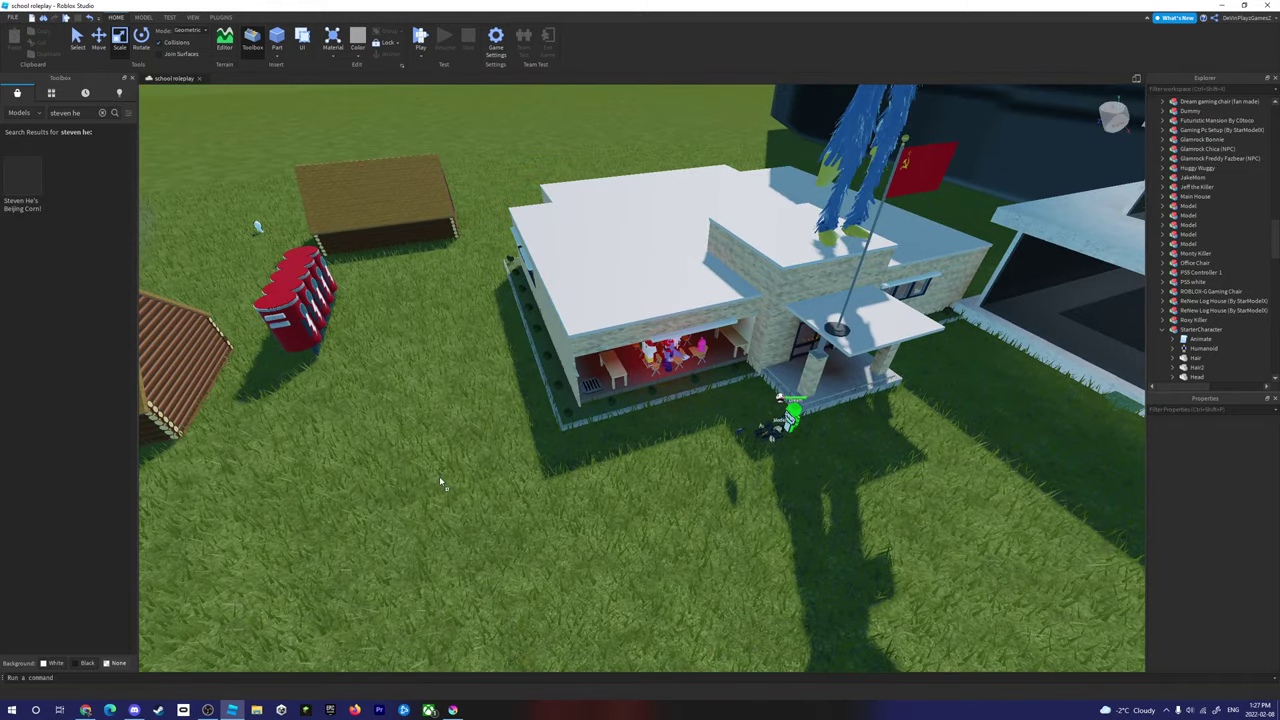
right_click_drag(439, 476, 439, 476)
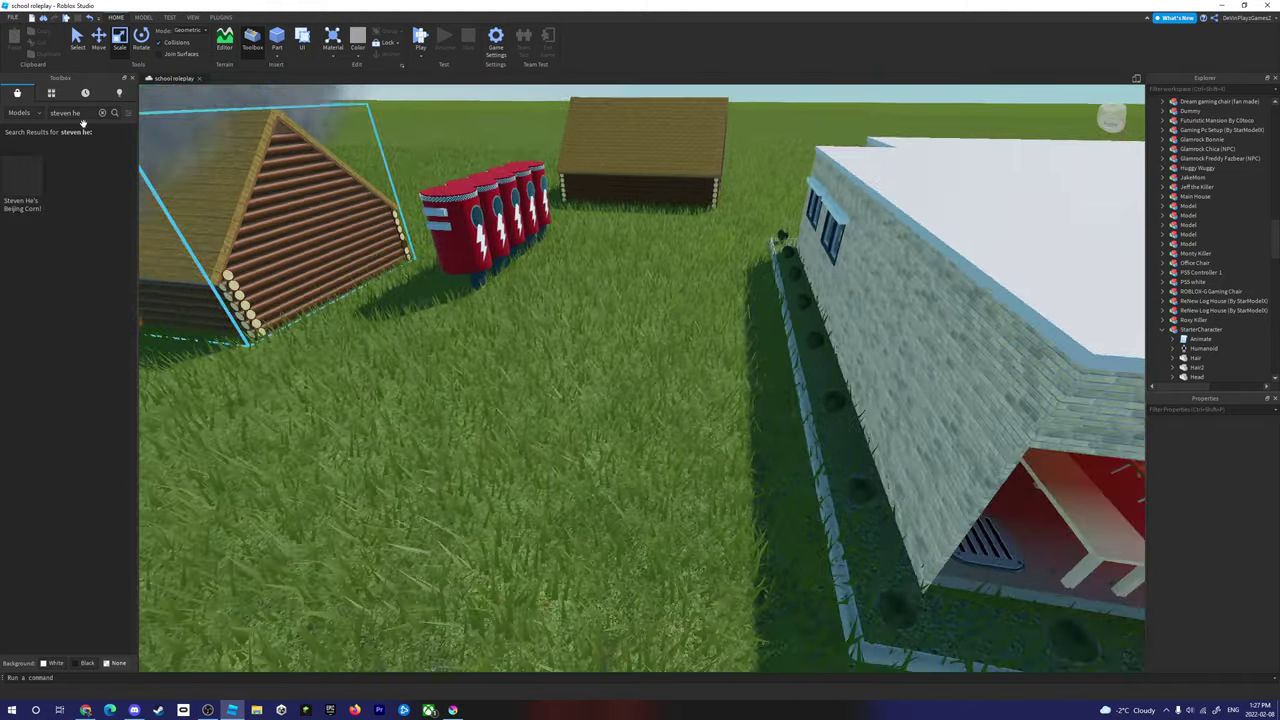
Step: Clear the model search and inspect the log houses, the recharge stations and the school's roof, hallway and restroom
key("s")
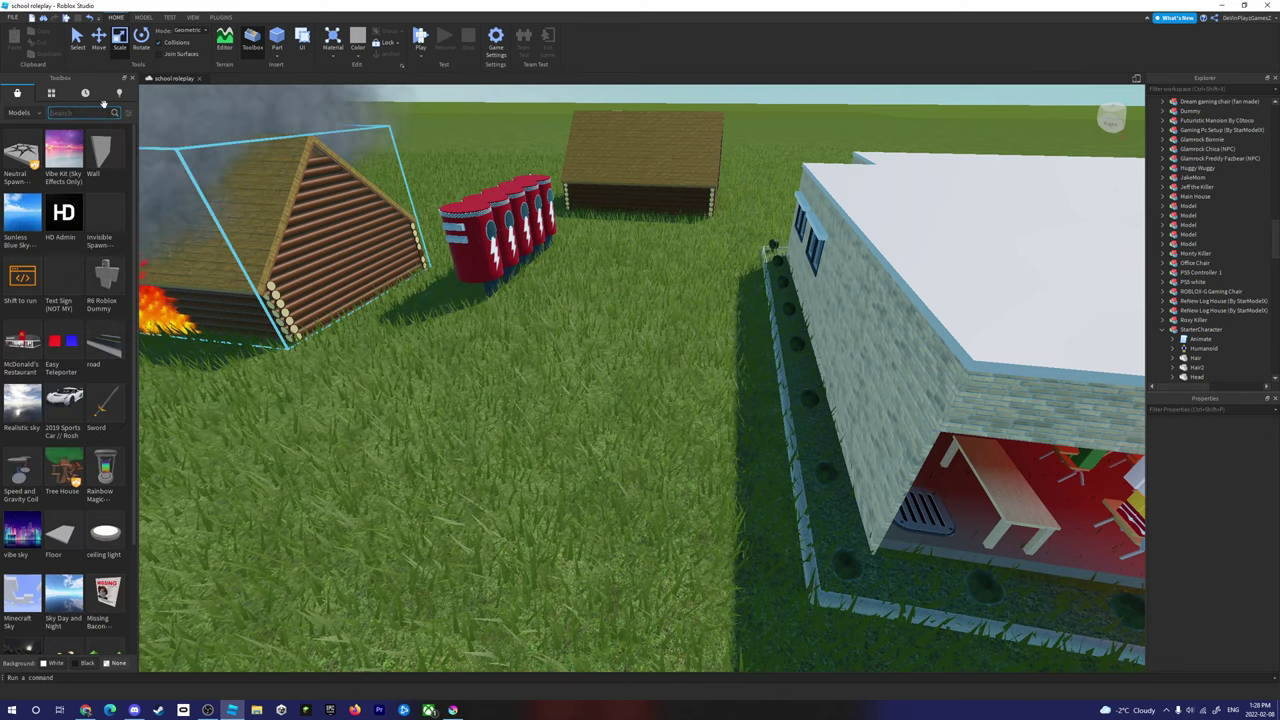
right_click_drag(658, 433, 607, 451)
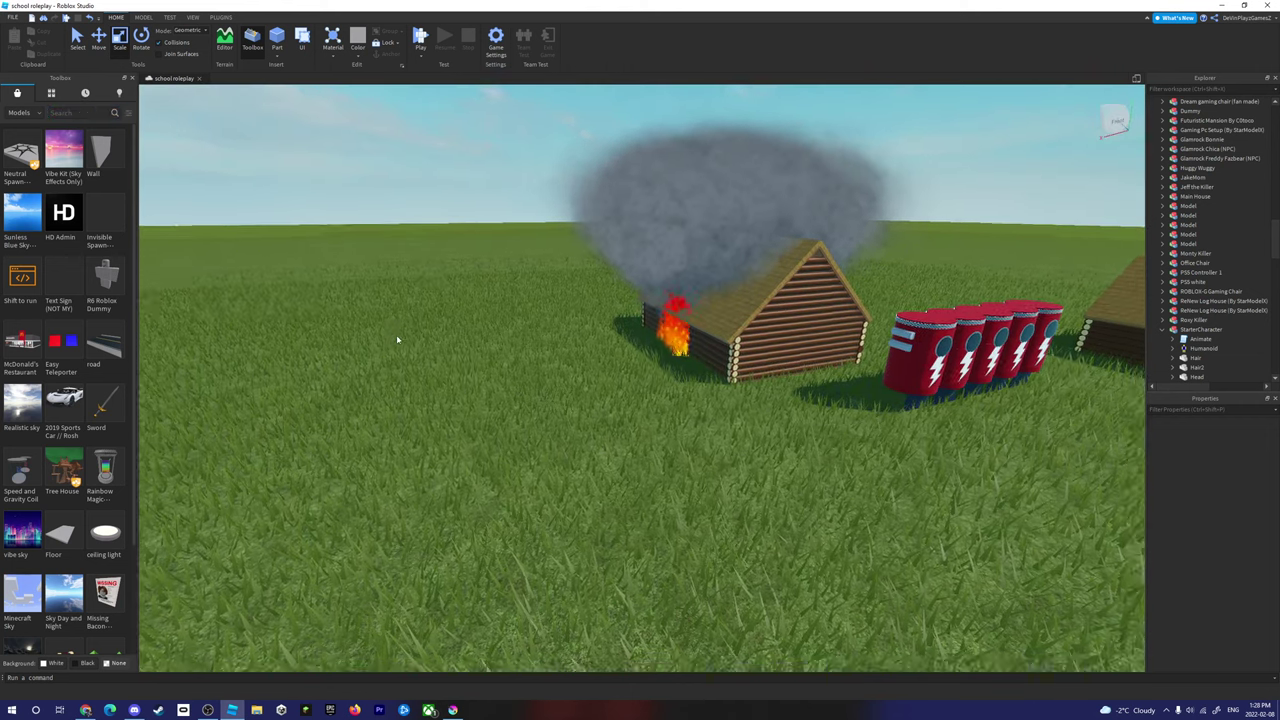
right_click_drag(397, 340, 397, 340)
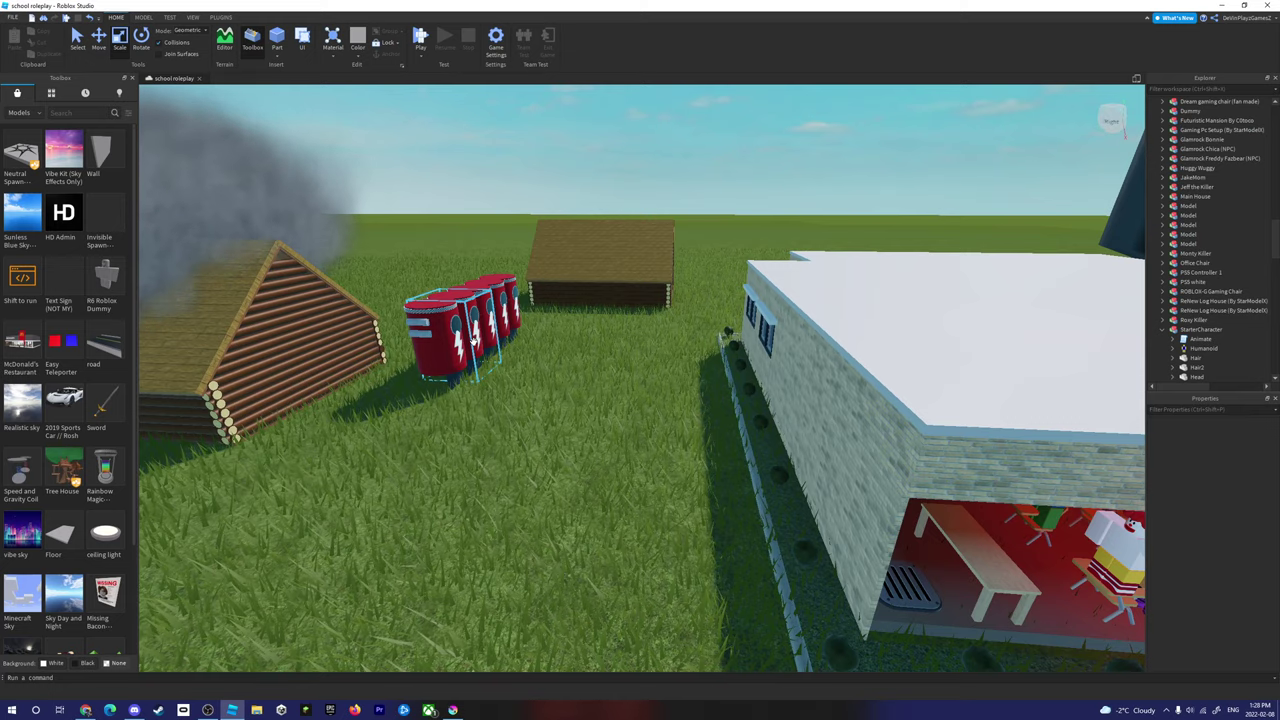
left_click(877, 366)
scroll(877, 366, "up", 10)
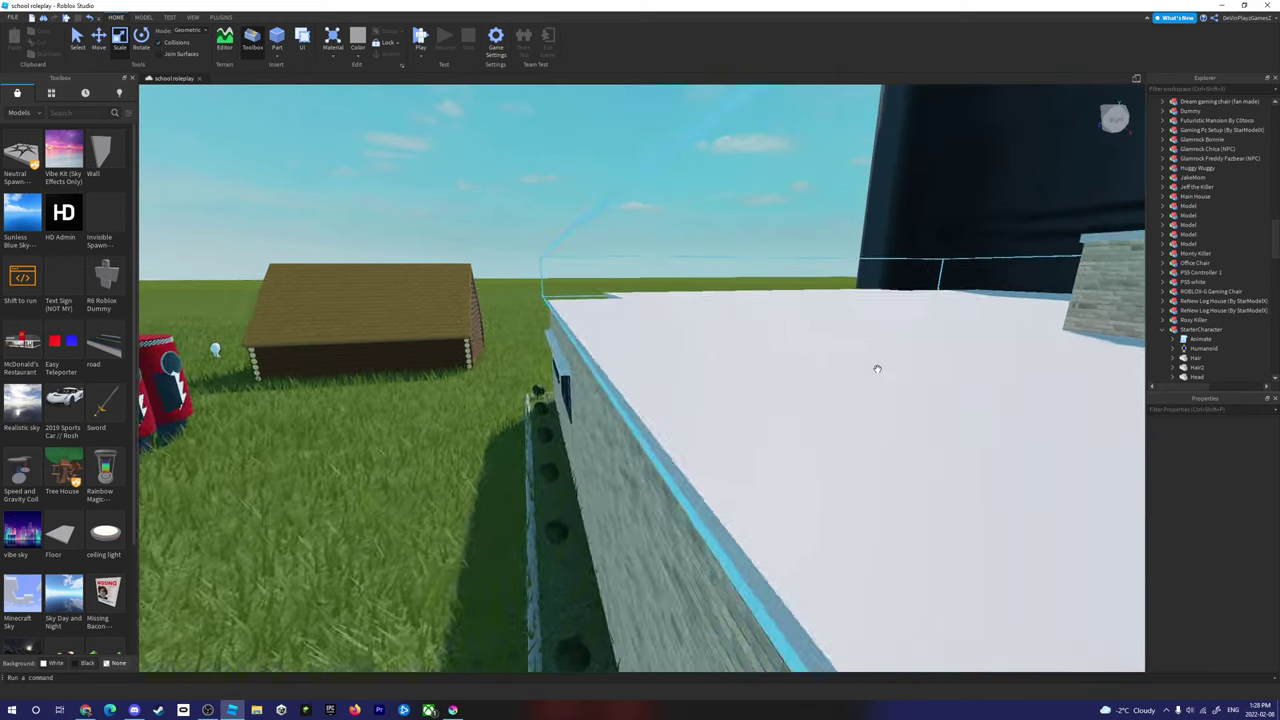
scroll(874, 376, "down", 8)
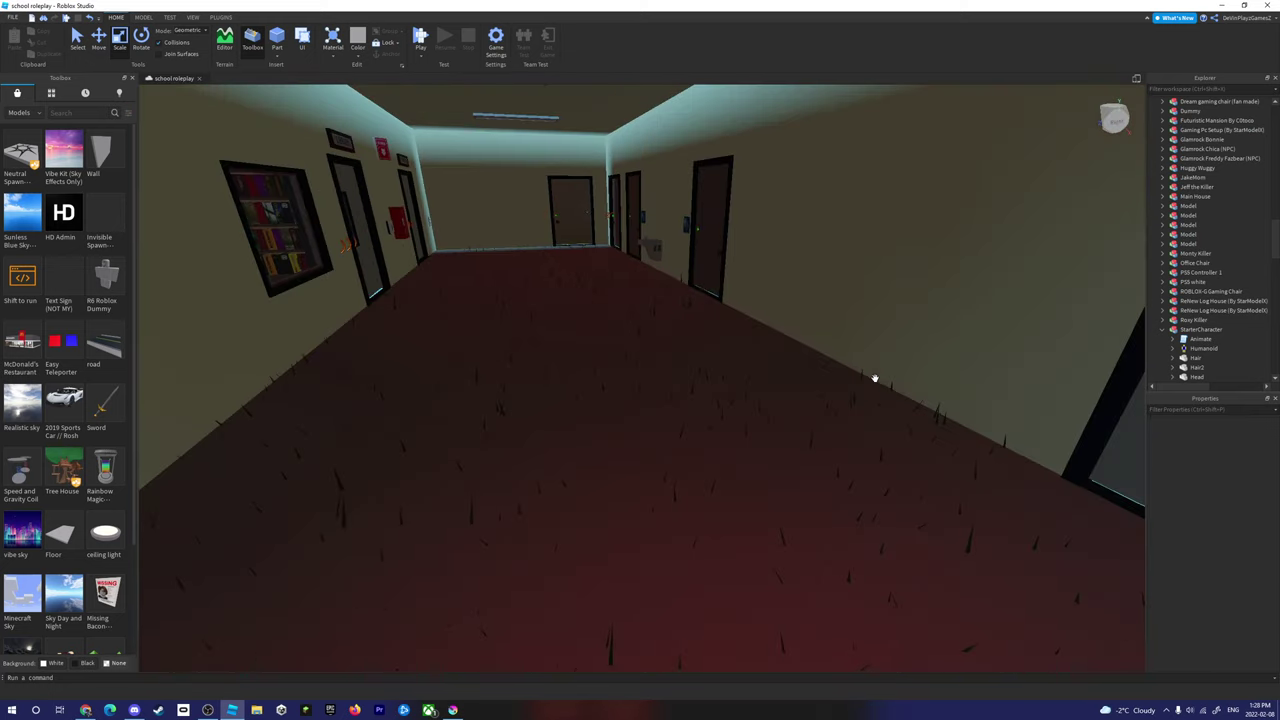
scroll(525, 260, "up", 8)
scroll(525, 260, "down", 10)
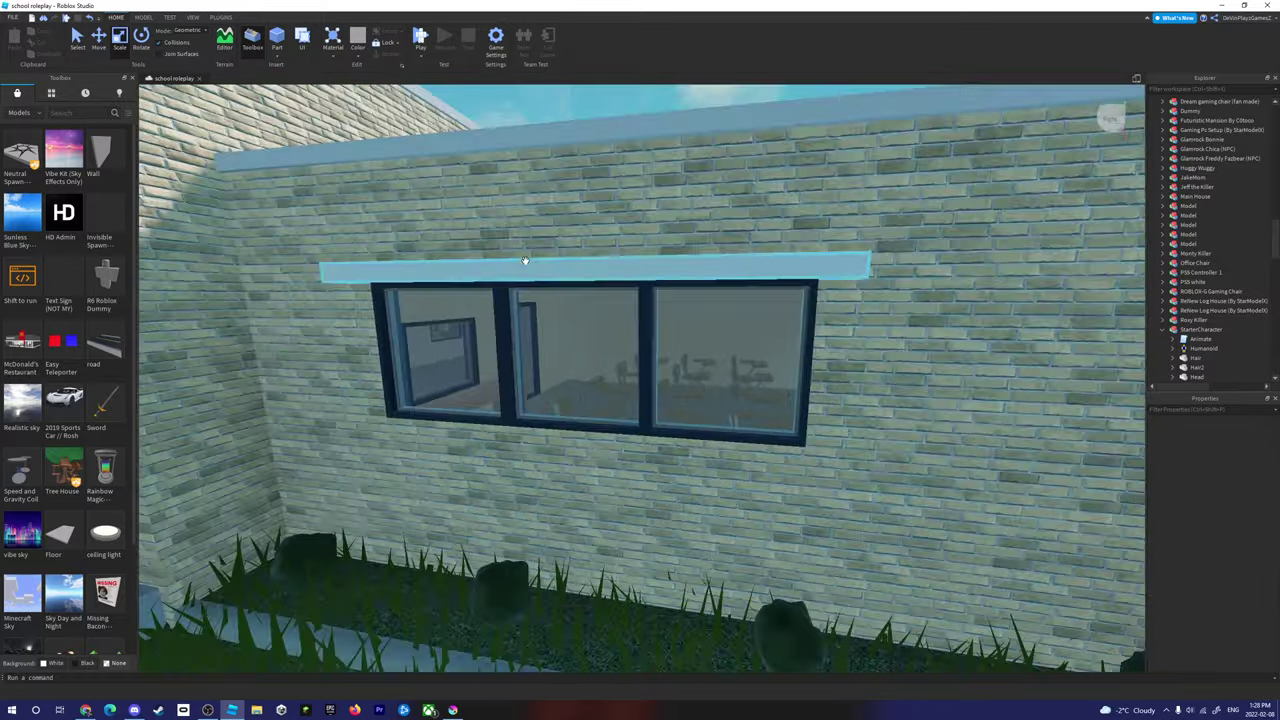
scroll(526, 262, "up", 10)
scroll(526, 269, "down", 10)
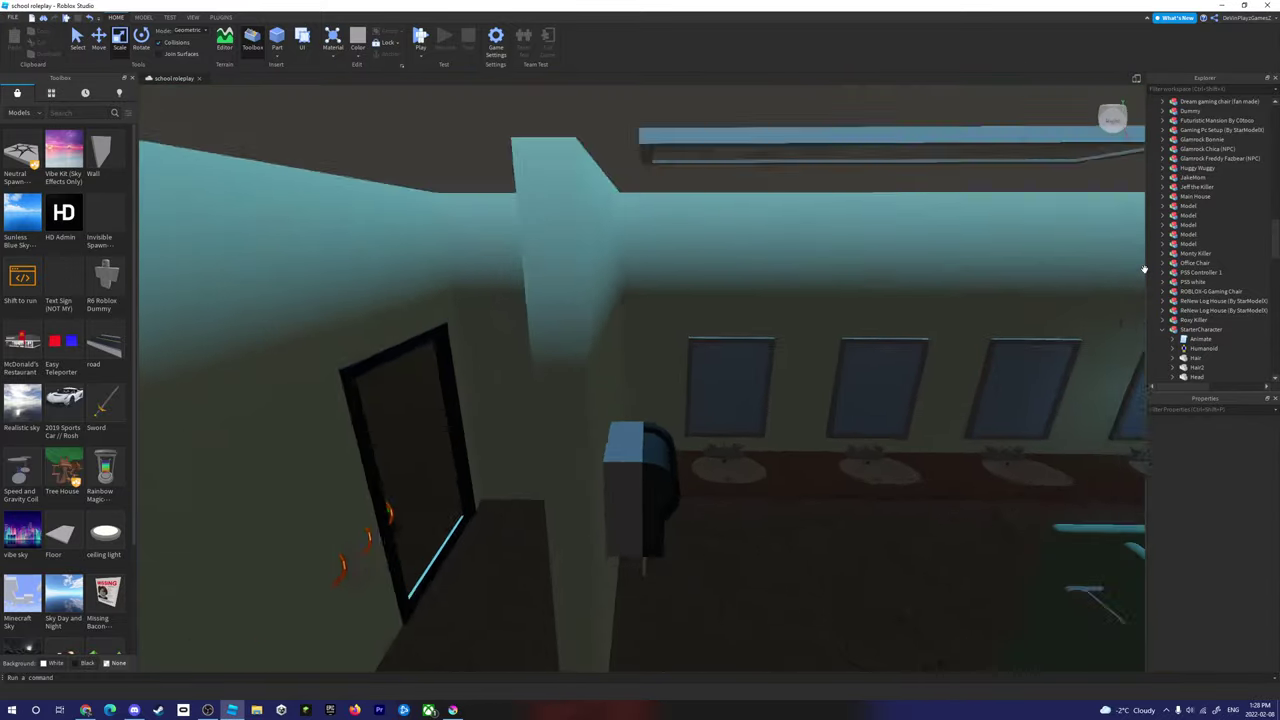
Step: Inspect the PS5 white console model beside the controller on the wooden TV table
left_click(955, 302)
key("f")
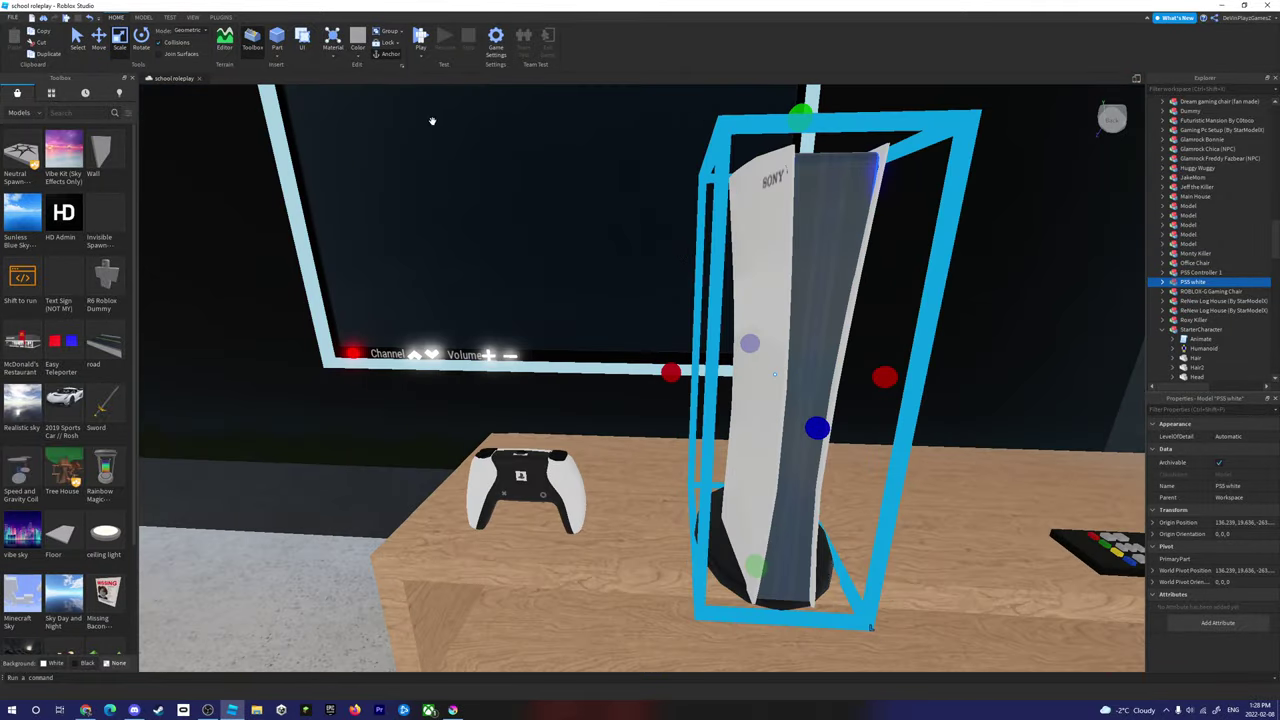
right_click_drag(642, 567, 660, 565)
key("w")
key("w")
scroll(660, 565, "down", 10)
Step: Examine the unburned log house and the burning log house from several sides at close range
left_click(711, 297)
key("f")
right_click_drag(852, 313, 852, 313)
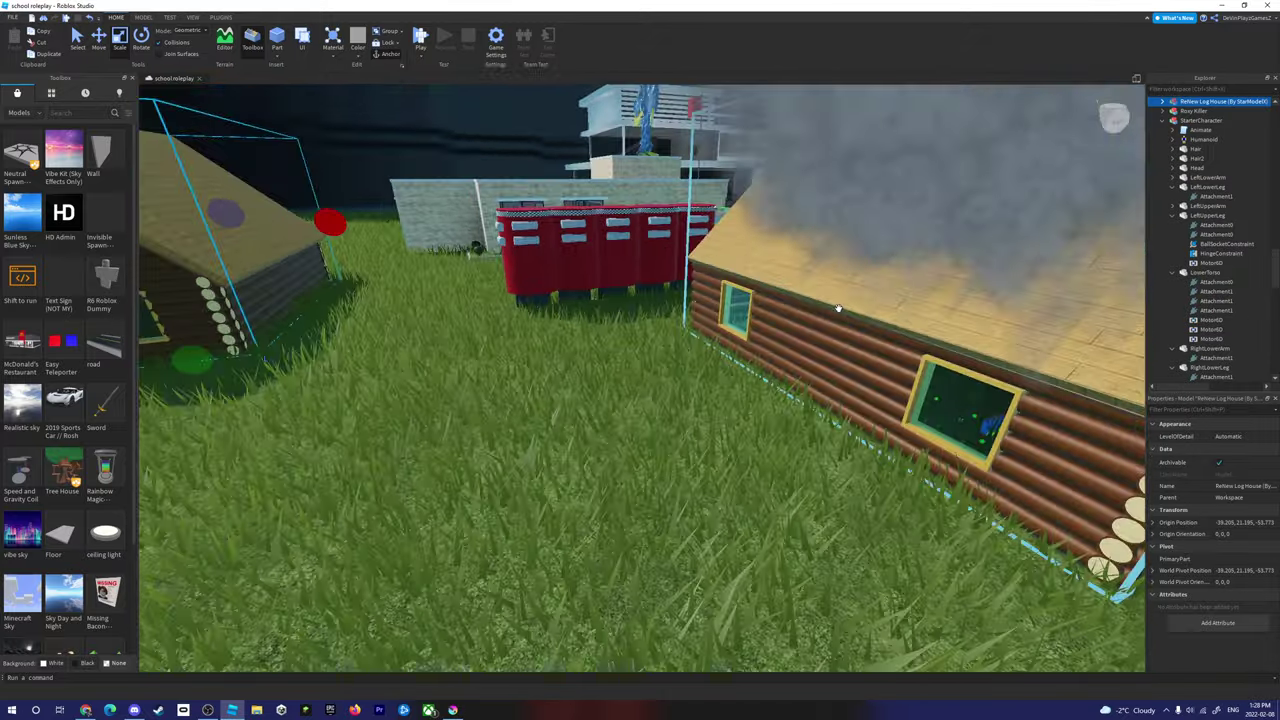
scroll(852, 310, "down", 8)
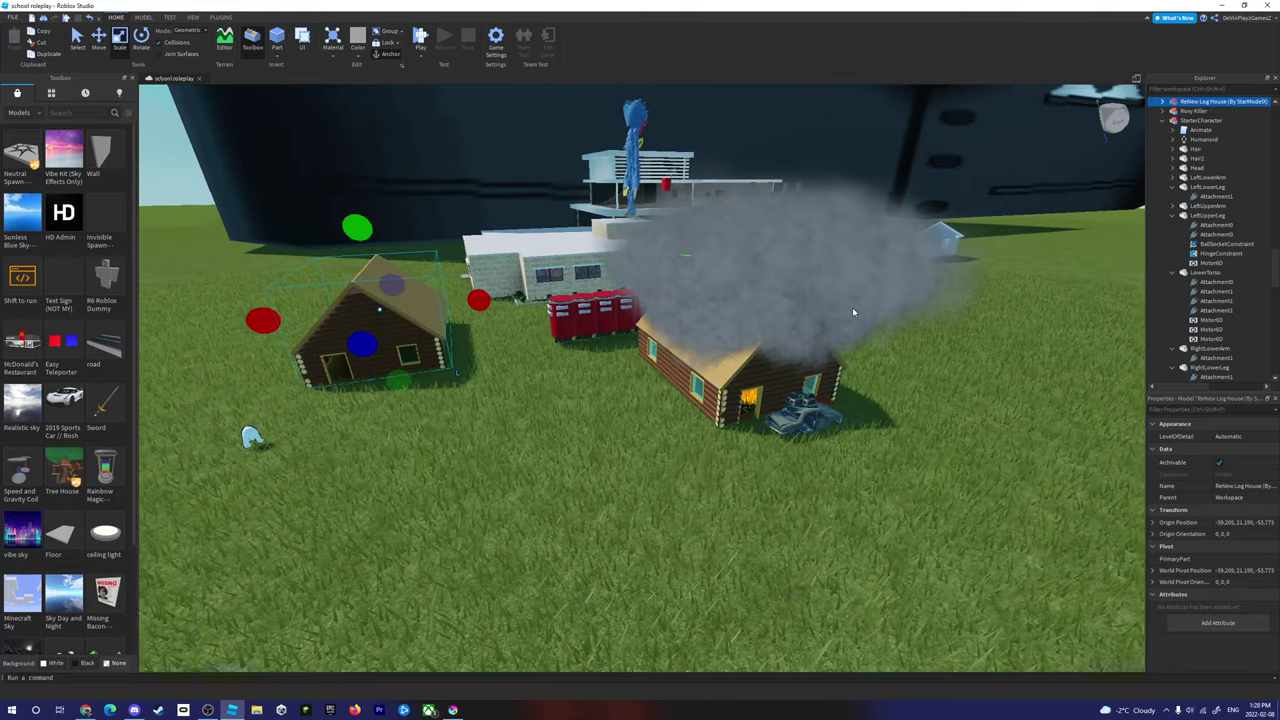
scroll(852, 307, "up", 10)
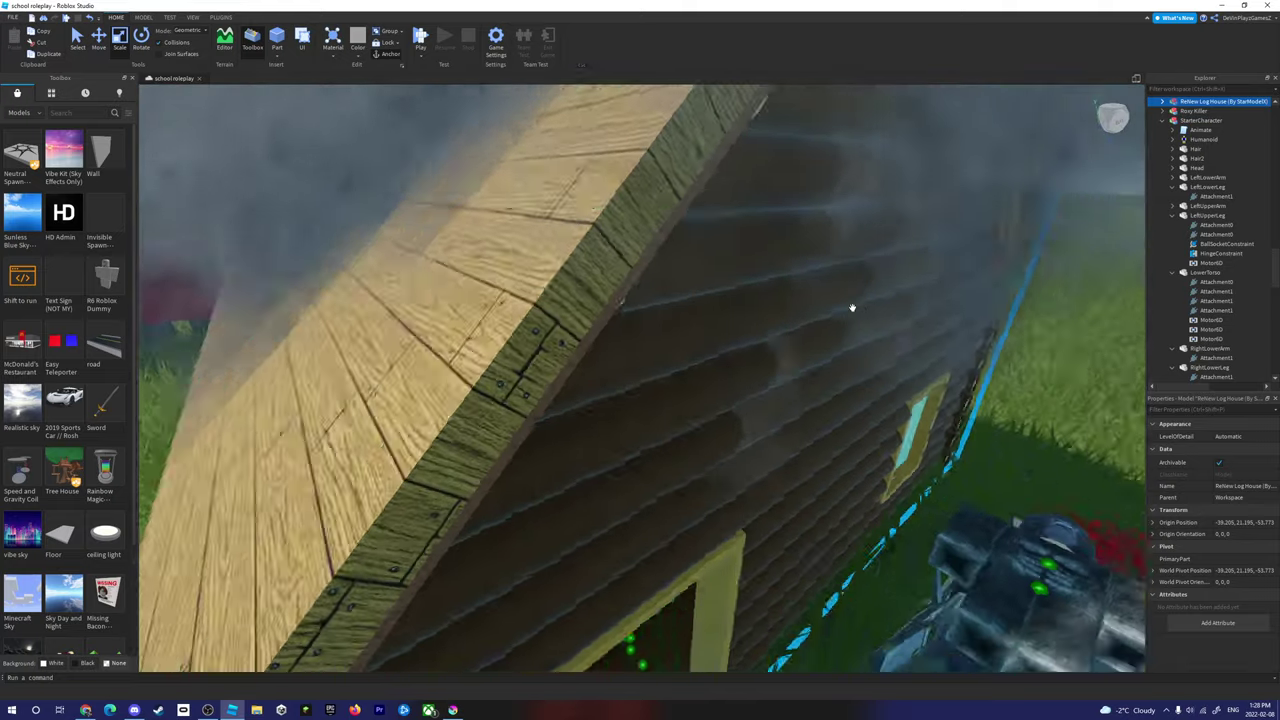
scroll(852, 307, "down", 10)
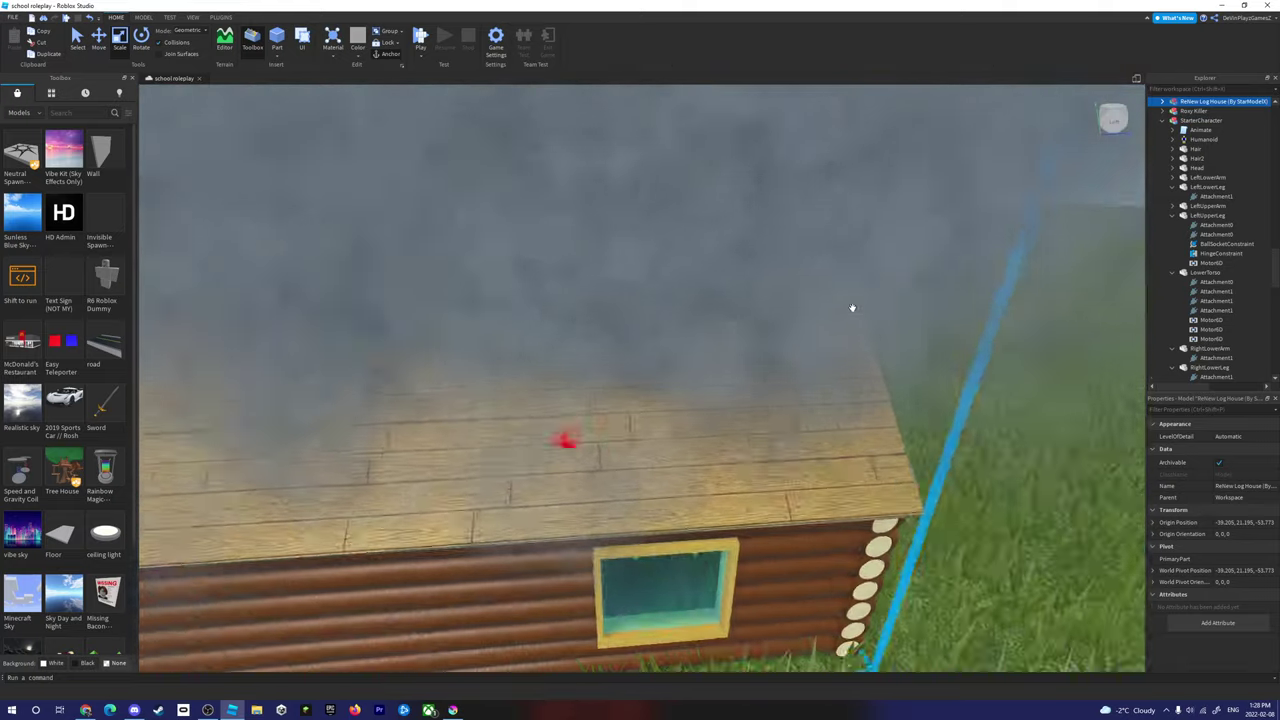
key("f")
scroll(852, 308, "up", 10)
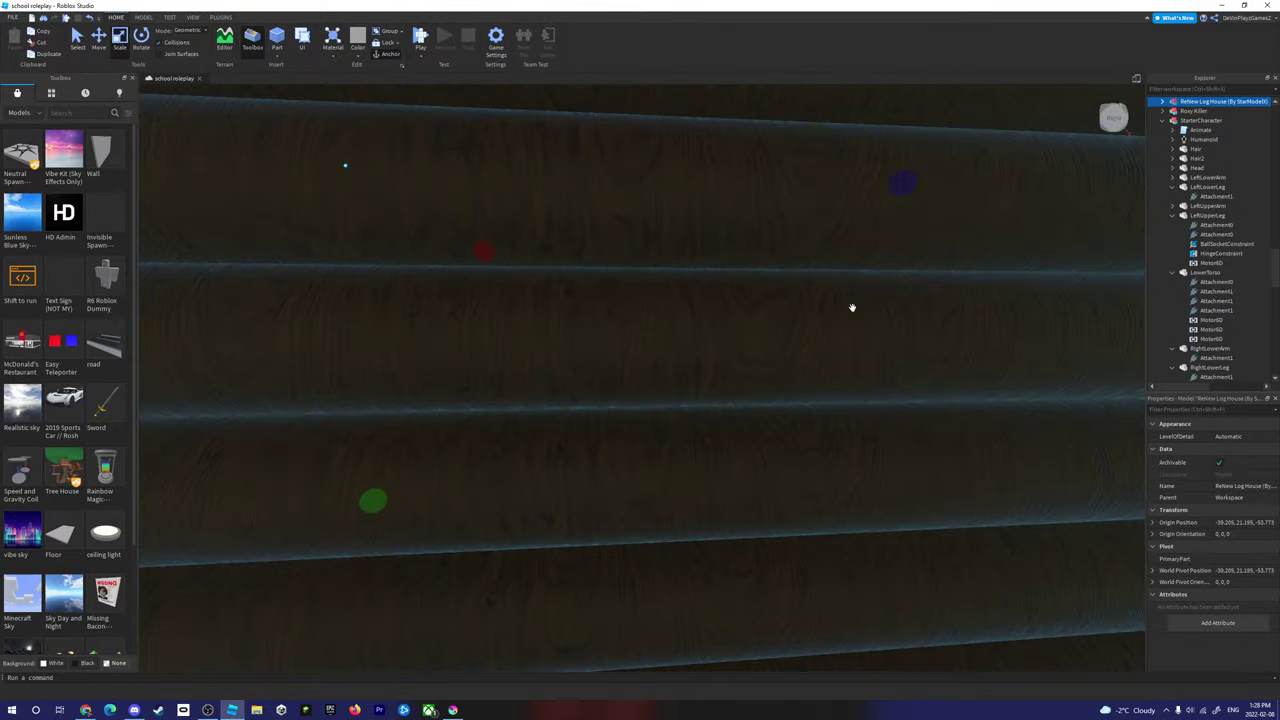
scroll(852, 307, "down", 10)
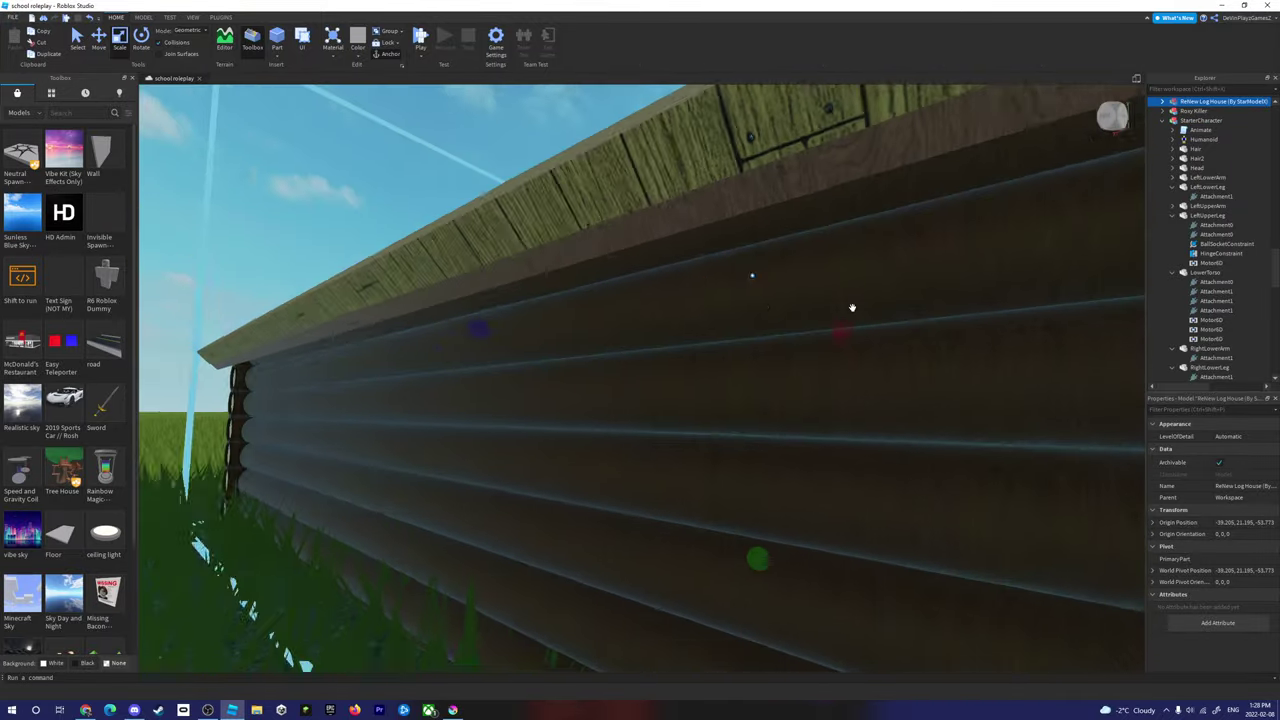
scroll(852, 307, "up", 10)
scroll(852, 307, "up", 5)
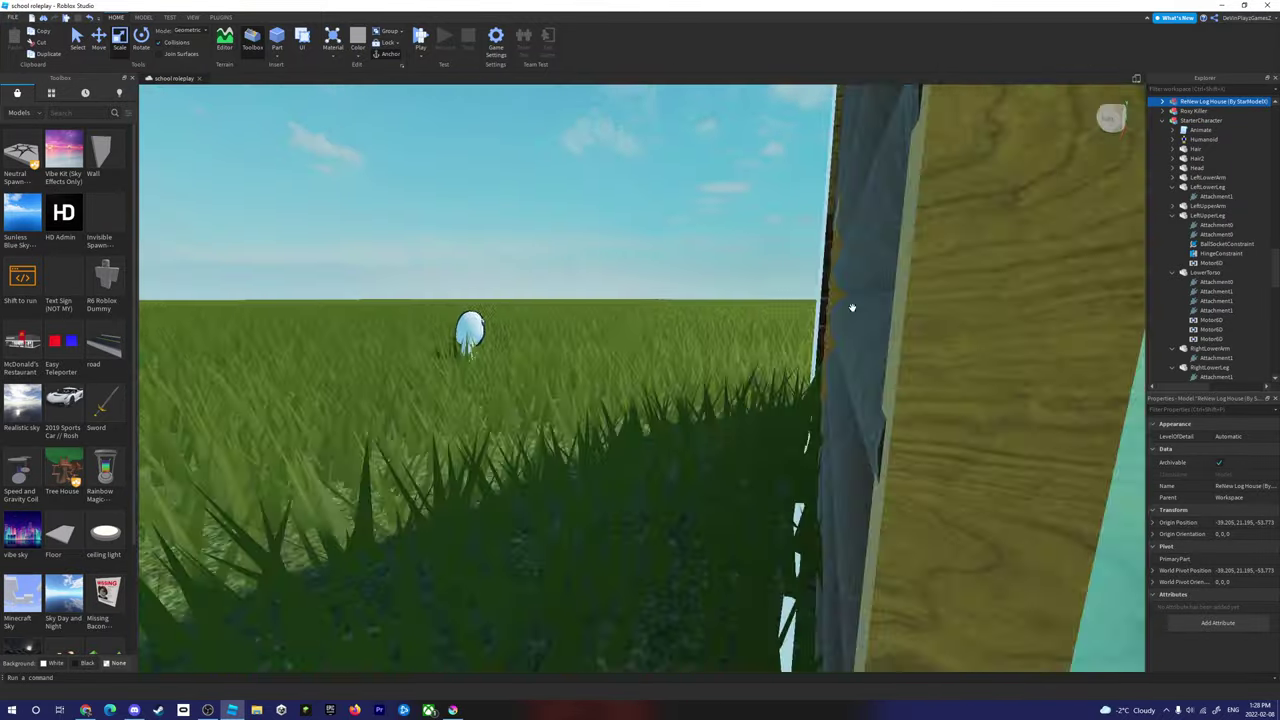
Step: Reposition the Among us Meme guy model on the grass in front of the unburned log house
left_click_drag(660, 333, 748, 610)
scroll(700, 363, "down", 5)
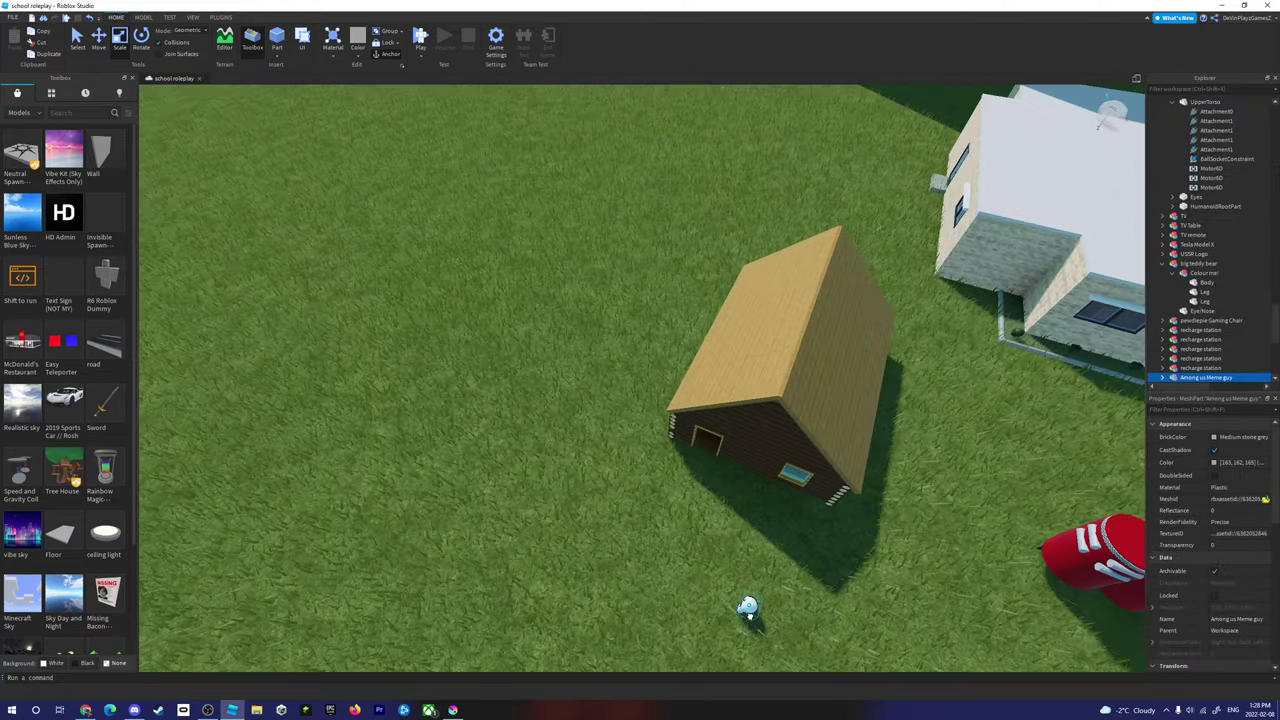
key("d")
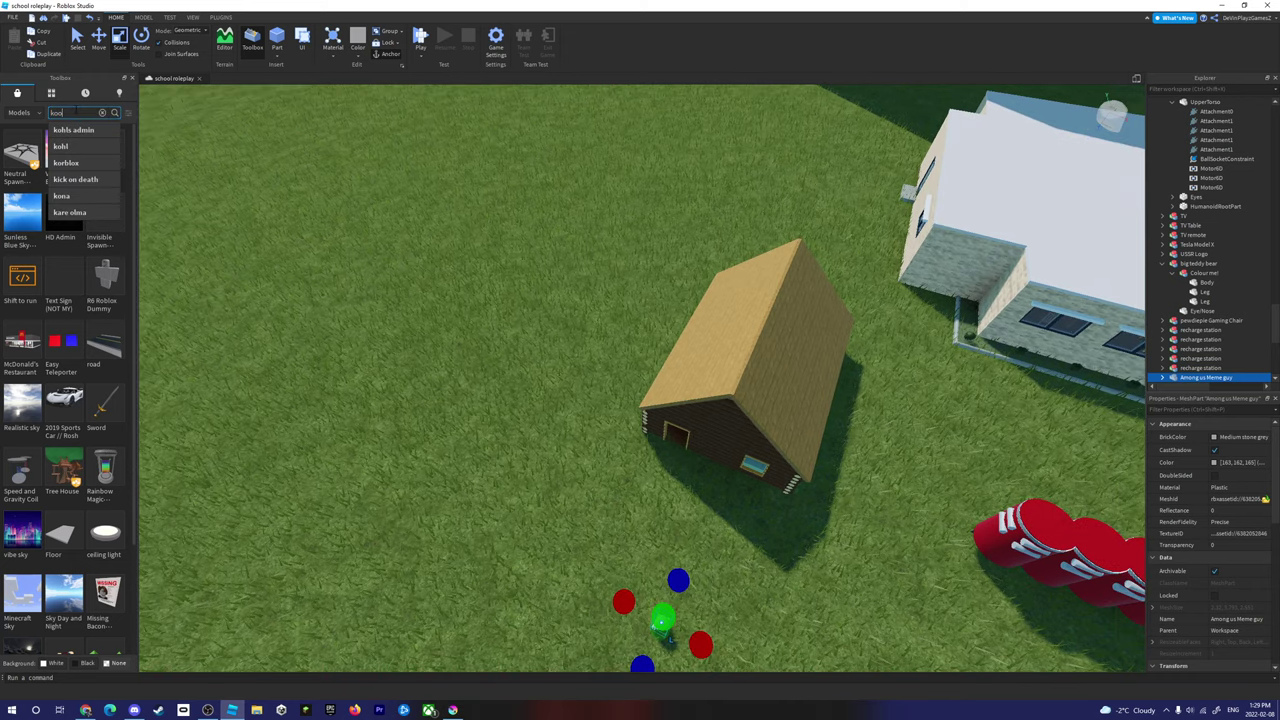
Step: Search the model library for "kool aid"
type("kool aid")
key("Return")
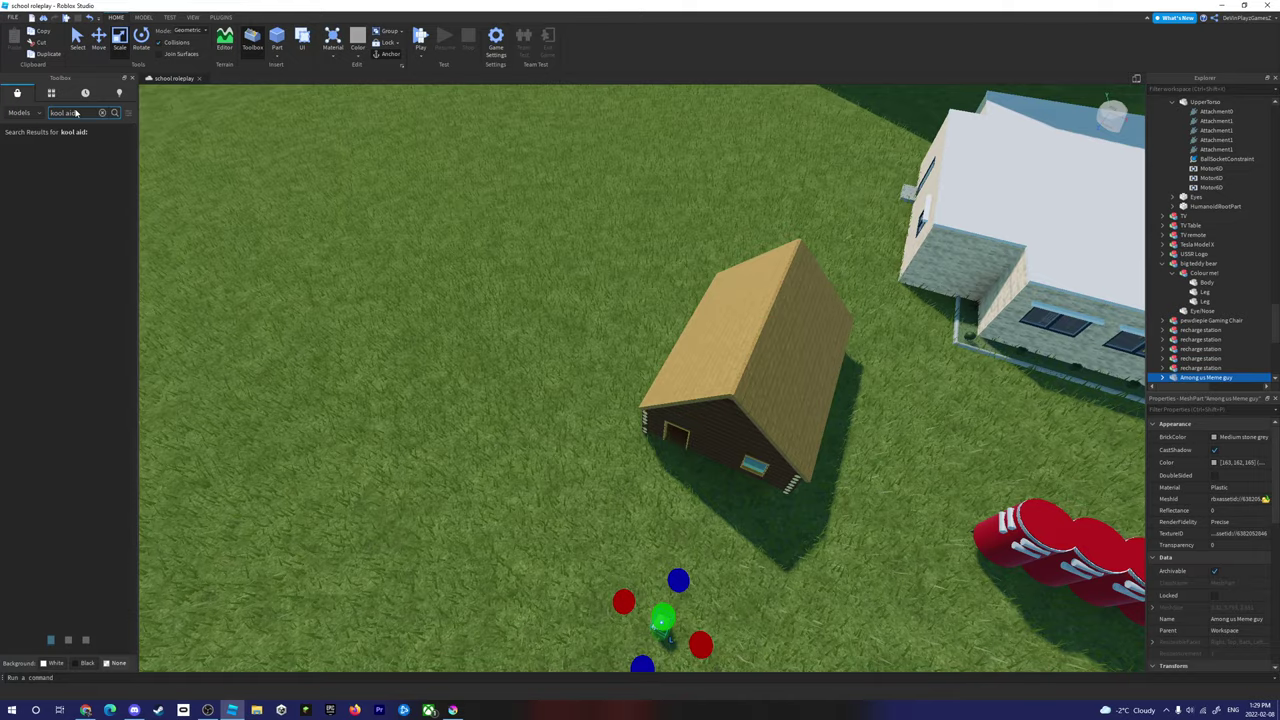
right_click_drag(226, 108, 359, 164)
scroll(359, 164, "up", 8)
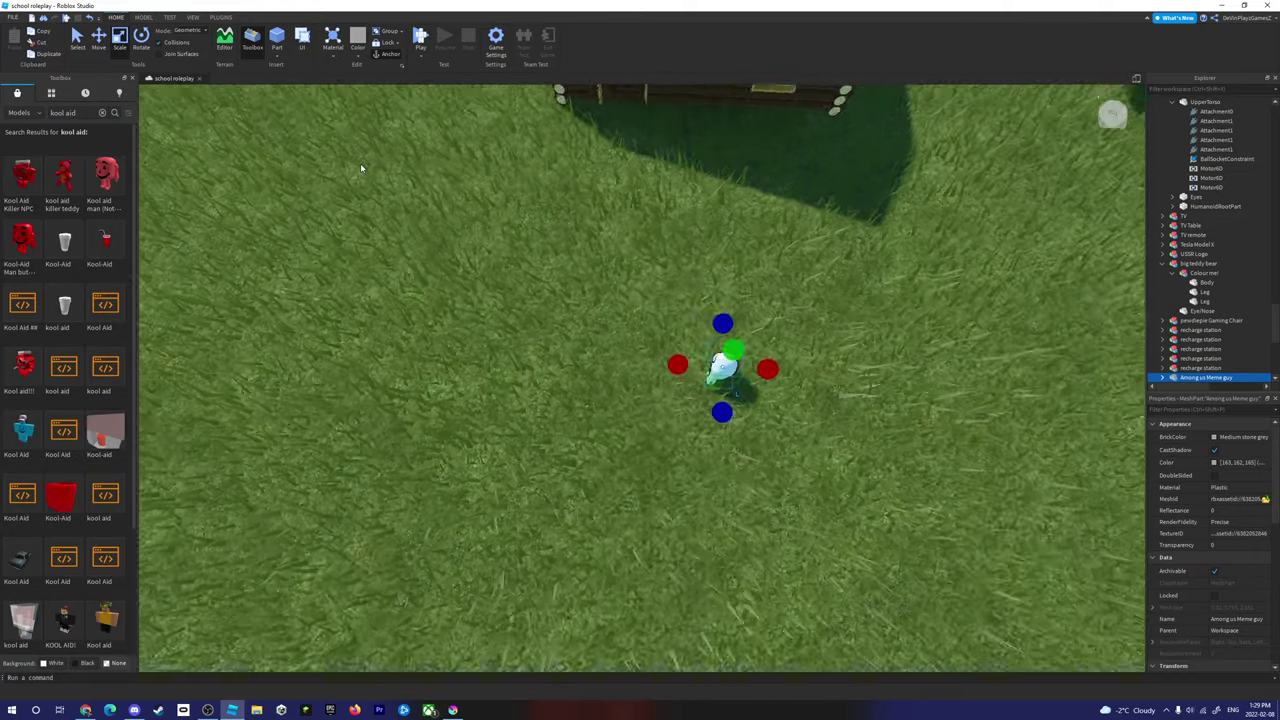
scroll(360, 163, "down", 8)
key("d")
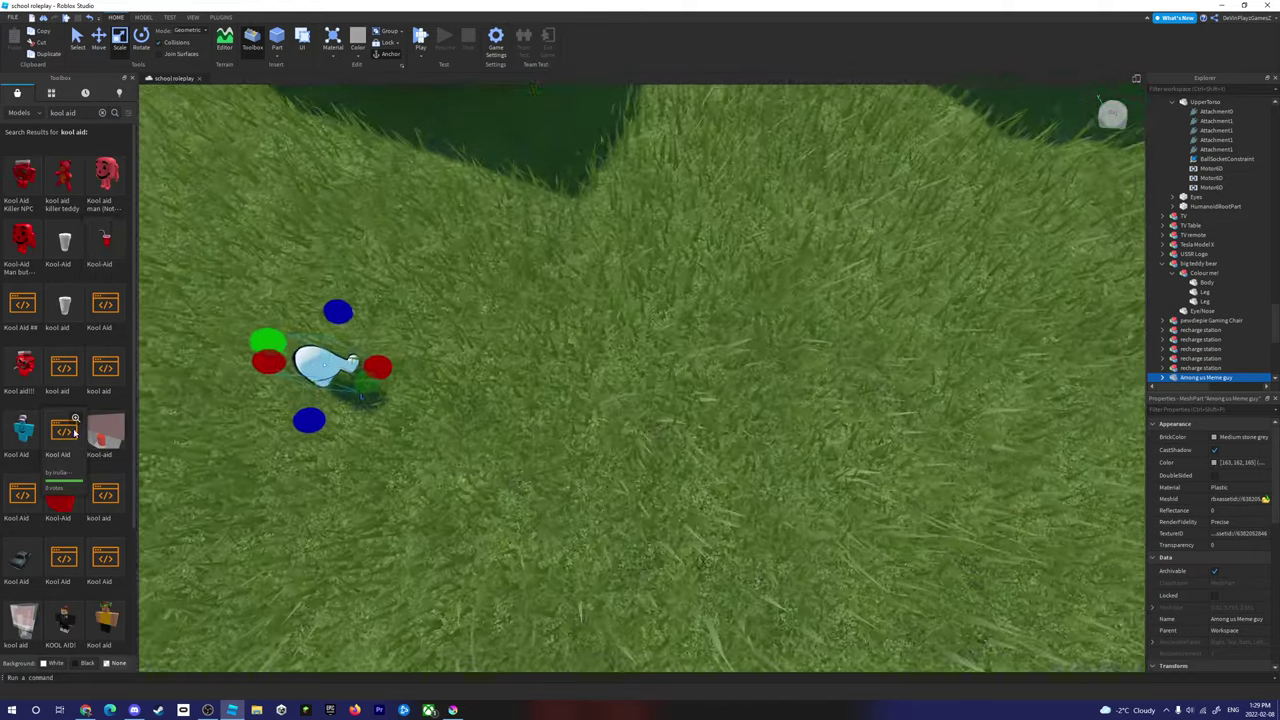
Step: Try the large red Kool-Aid model in front of the unburned log house, delete it, and clear the search
scroll(200, 360, "up", 3)
left_click(62, 497)
scroll(435, 363, "down", 5)
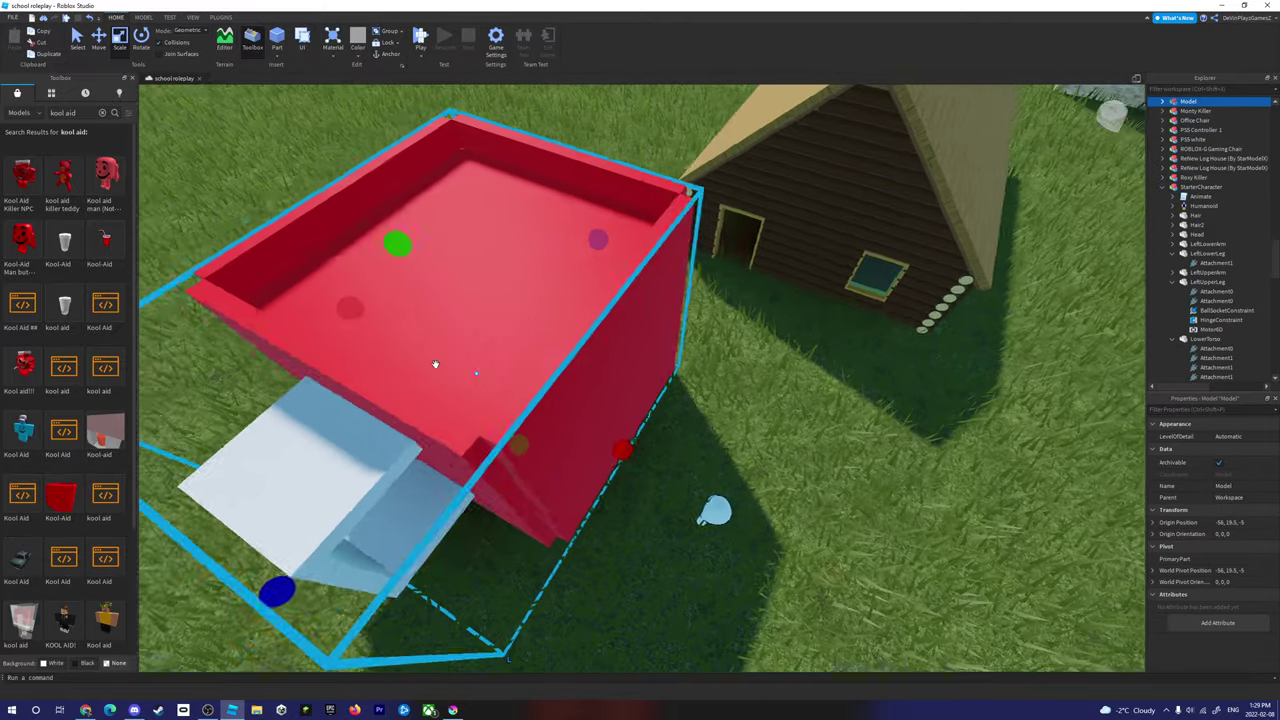
right_click_drag(435, 363, 435, 363)
key("Delete")
left_click(102, 112)
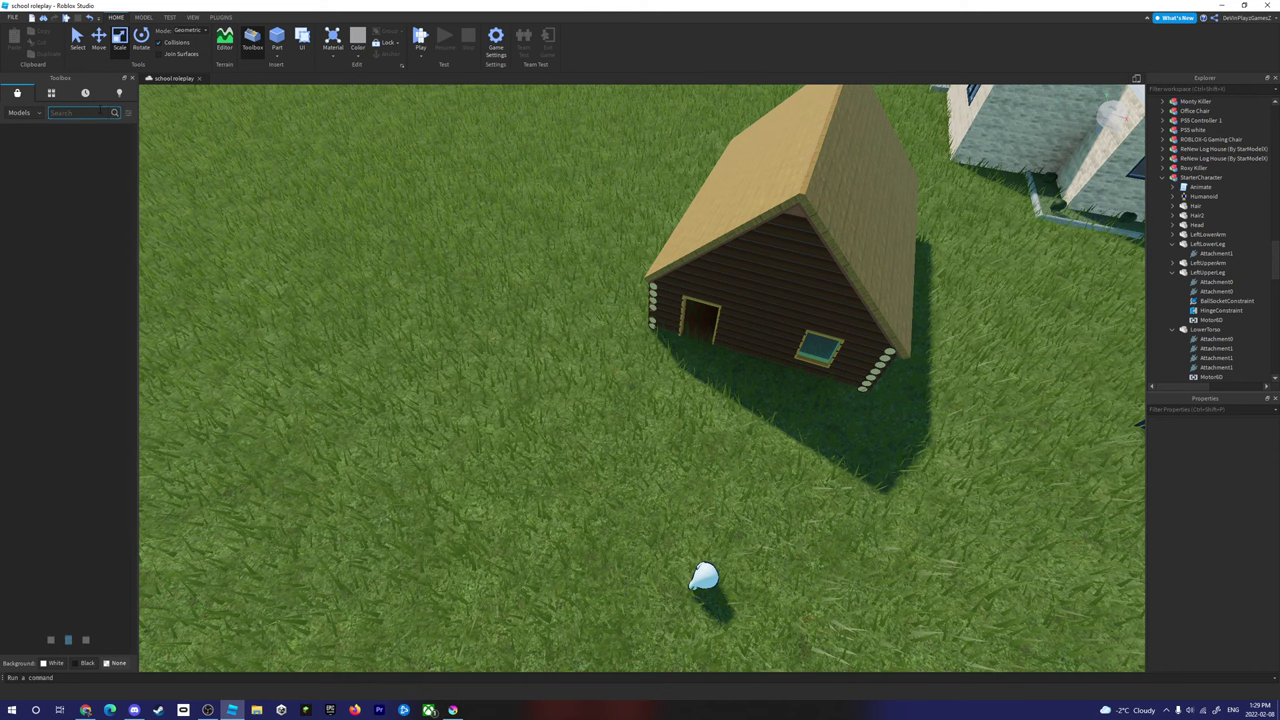
Step: Search the model library for "blood" and try a blood splatter on the grass in front of the unburned log house
type("blood")
key("Return")
right_click_drag(200, 257, 2, 185)
mouse_move(17, 178)
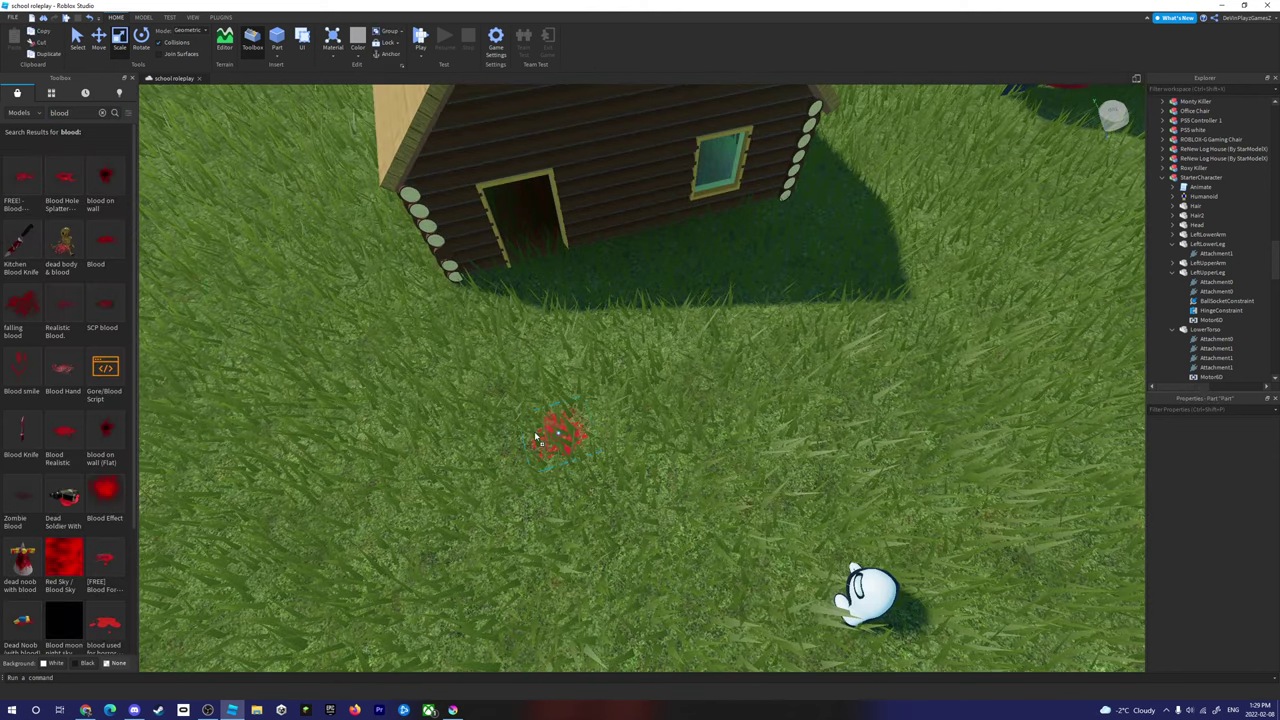
left_click_drag(536, 437, 538, 436)
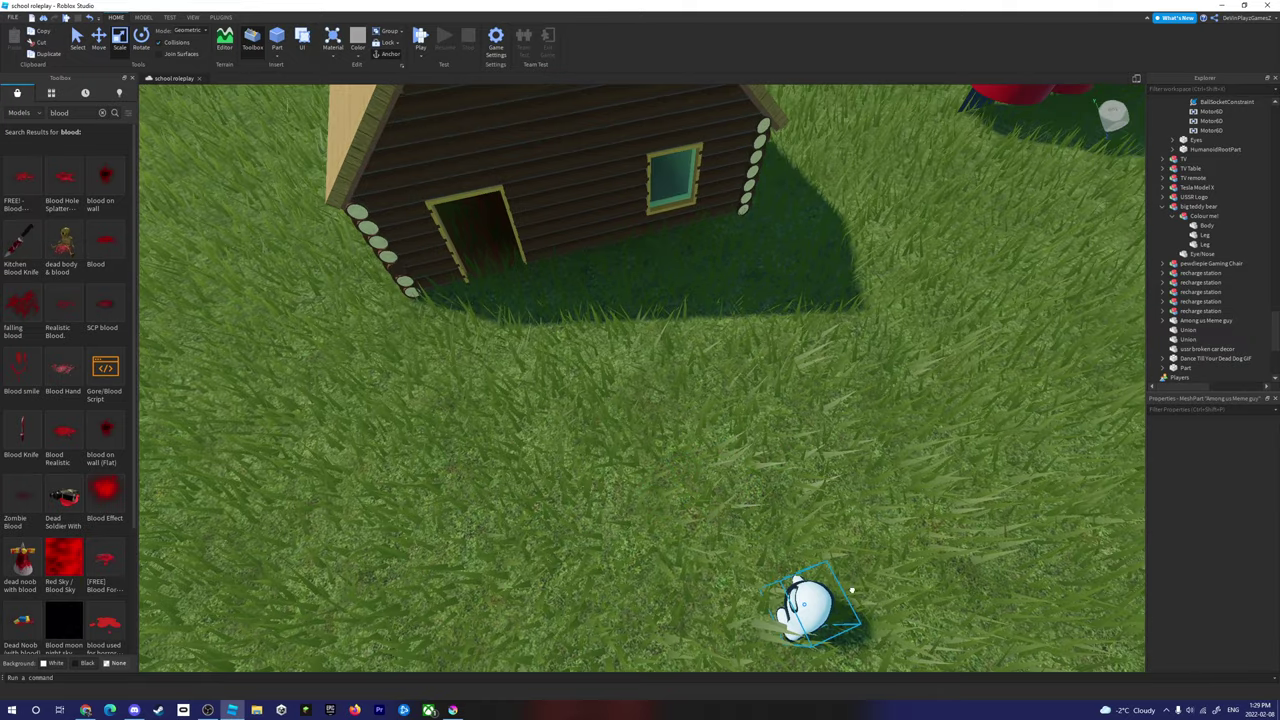
Step: Look over the Among us Meme guy model and the flames of the burning log house
left_click(800, 605)
mouse_move(800, 605)
right_mouse_down()
mouse_move(848, 606)
mouse_move(670, 228)
mouse_move(738, 400)
mouse_move(543, 434)
mouse_move(543, 414)
mouse_move(571, 451)
mouse_move(614, 437)
mouse_move(671, 472)
mouse_move(665, 436)
mouse_move(706, 457)
mouse_move(634, 406)
mouse_move(677, 422)
mouse_move(651, 418)
right_mouse_up()
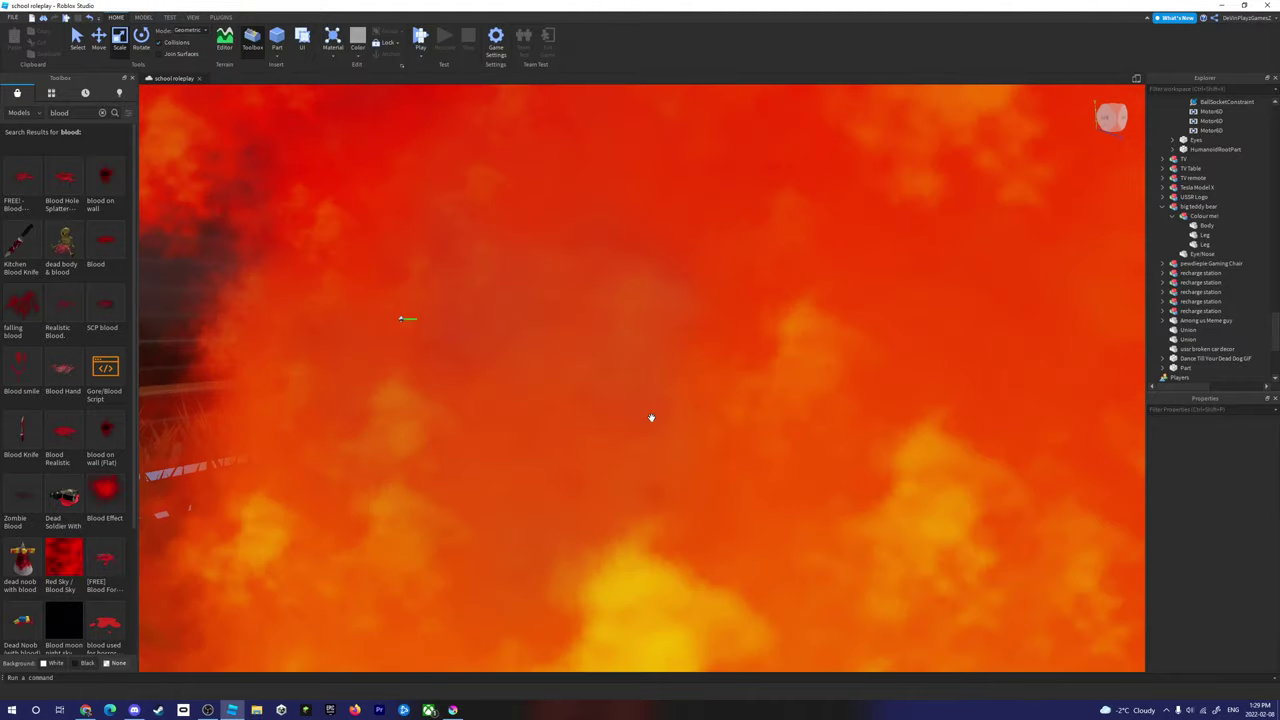
Step: Inspect the flames, smoke and wooden floor inside the burning log house
scroll(651, 418, "down", 5)
scroll(651, 418, "up", 5)
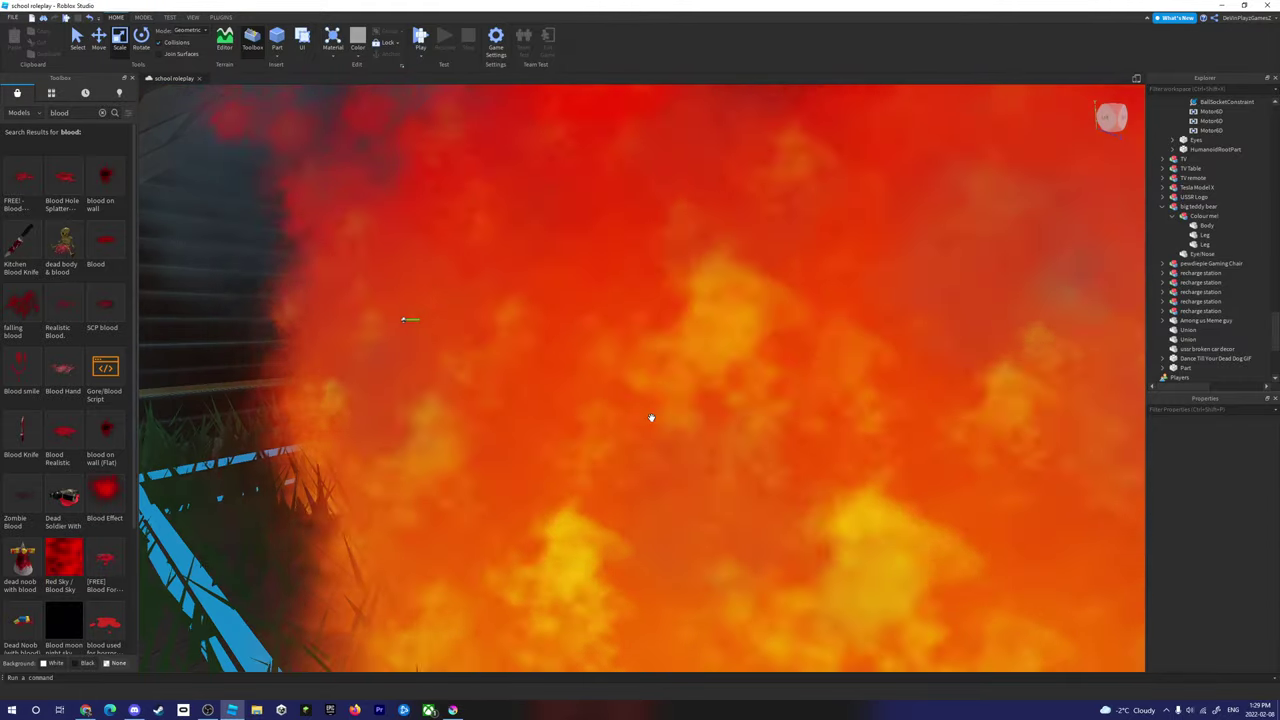
scroll(651, 418, "down", 2)
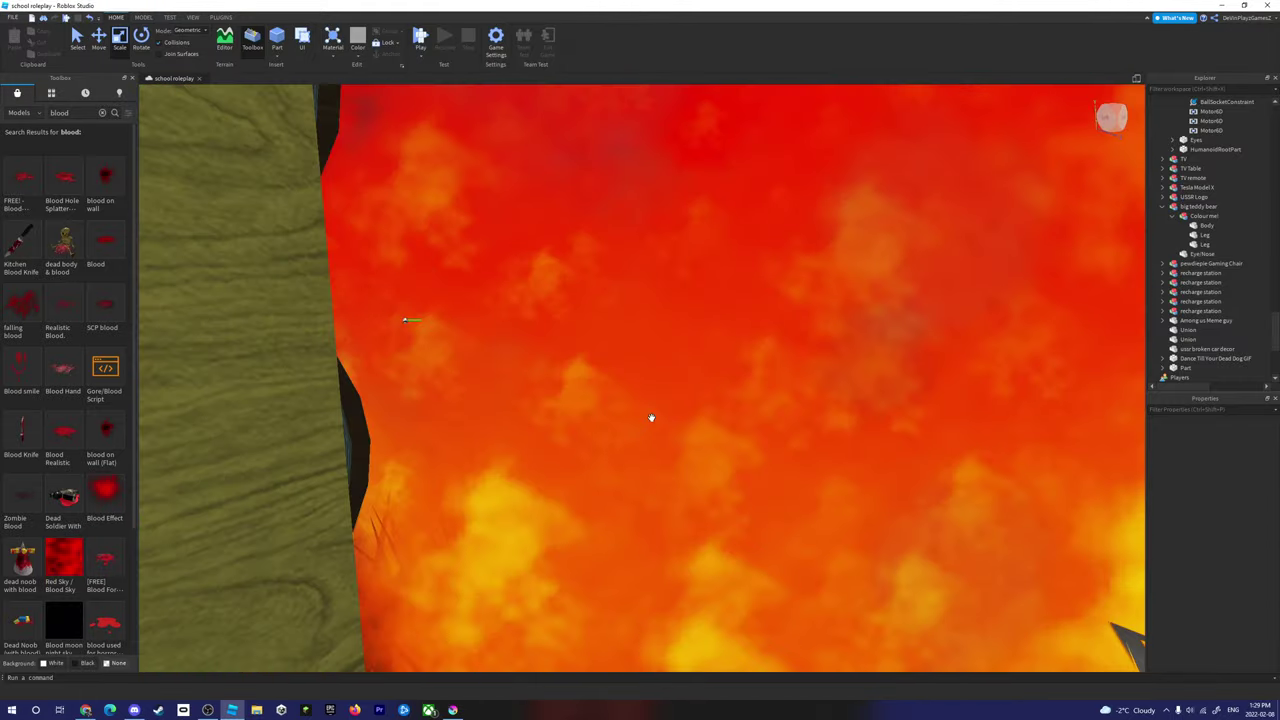
scroll(651, 418, "down", 5)
scroll(777, 428, "up", 1)
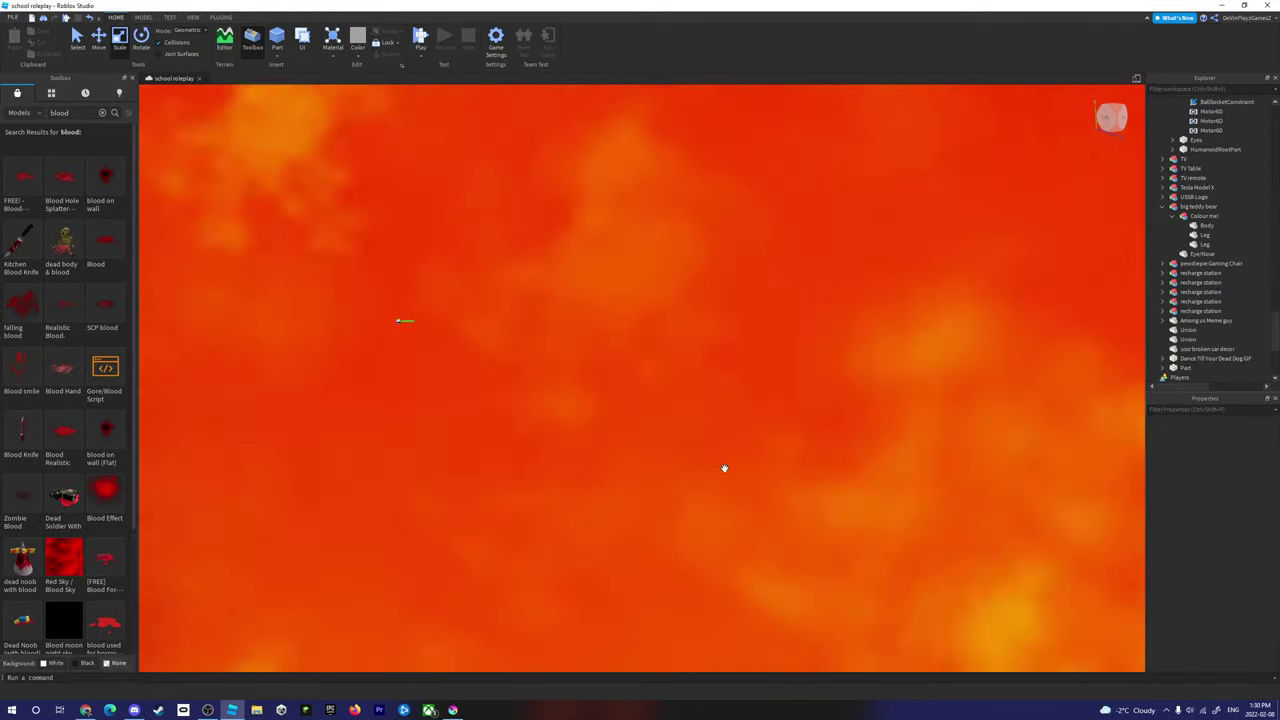
scroll(669, 481, "down", 5)
right_click_drag(669, 481, 743, 491)
scroll(654, 443, "up", 6)
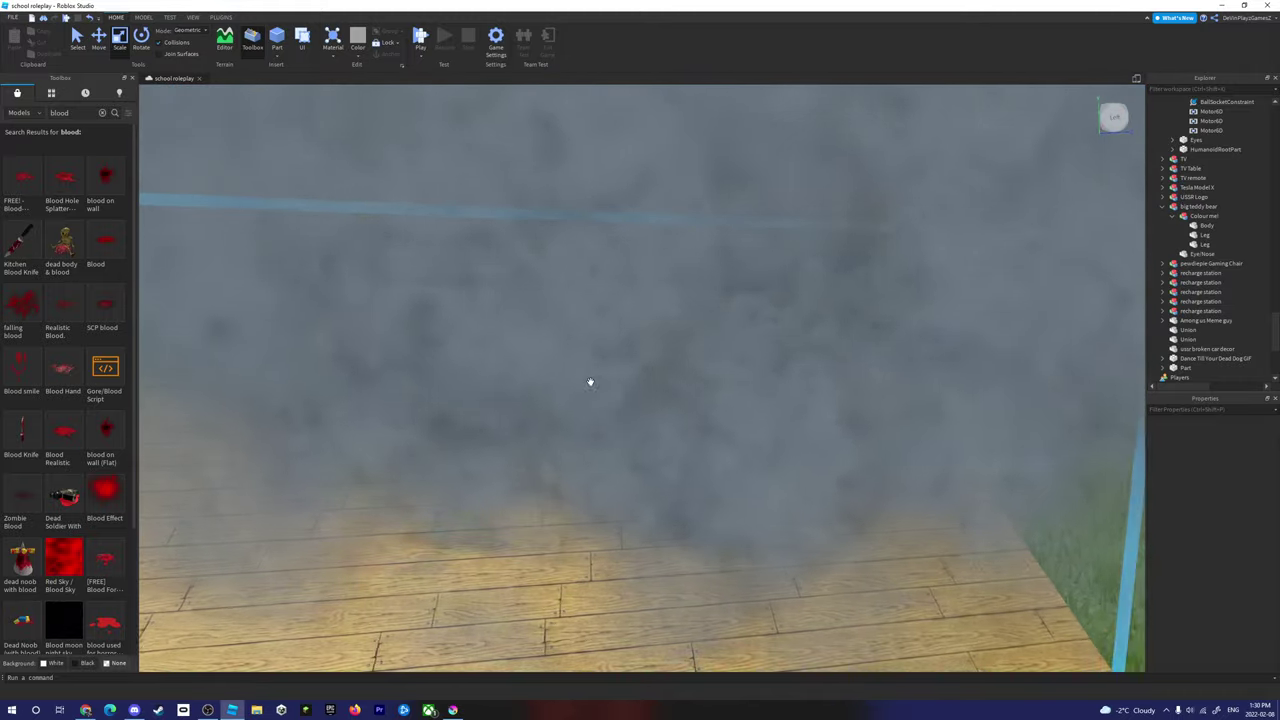
mouse_move(590, 382)
right_mouse_down()
mouse_move(577, 394)
mouse_move(584, 371)
mouse_move(591, 380)
right_mouse_up()
key("w")
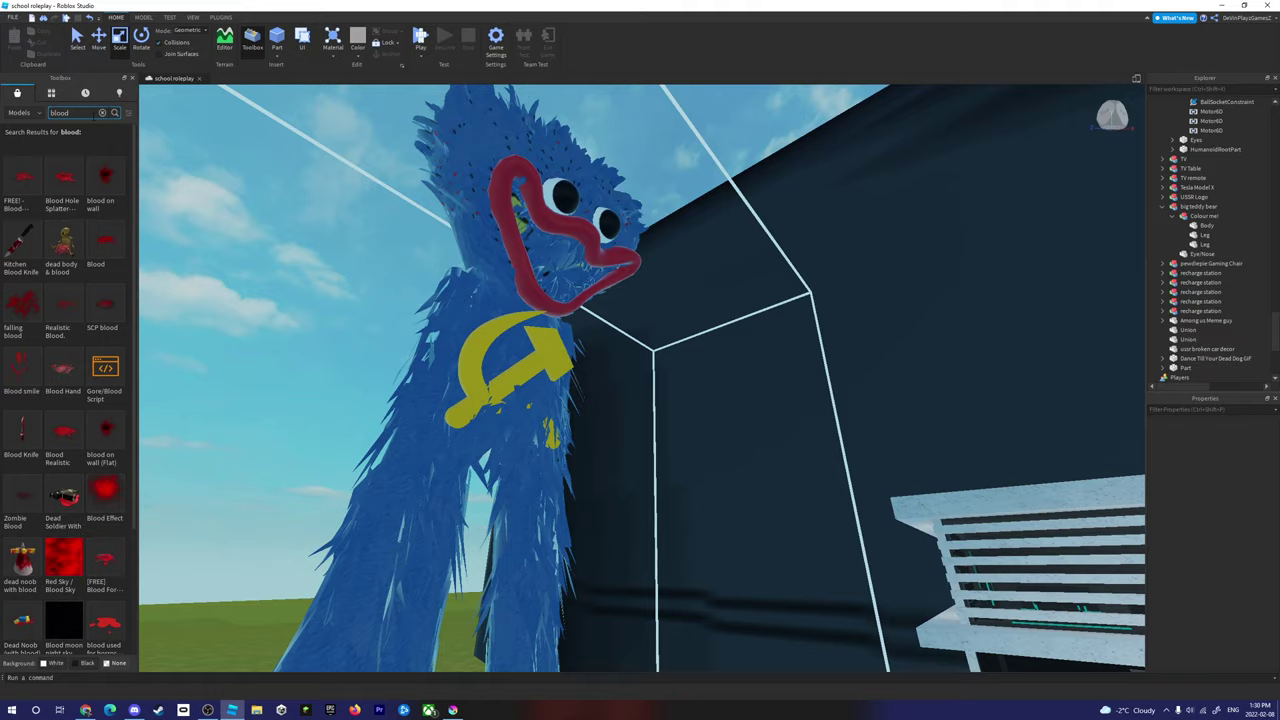
Step: Clear the "blood" search from the model library
right_click_drag(254, 233, 352, 289)
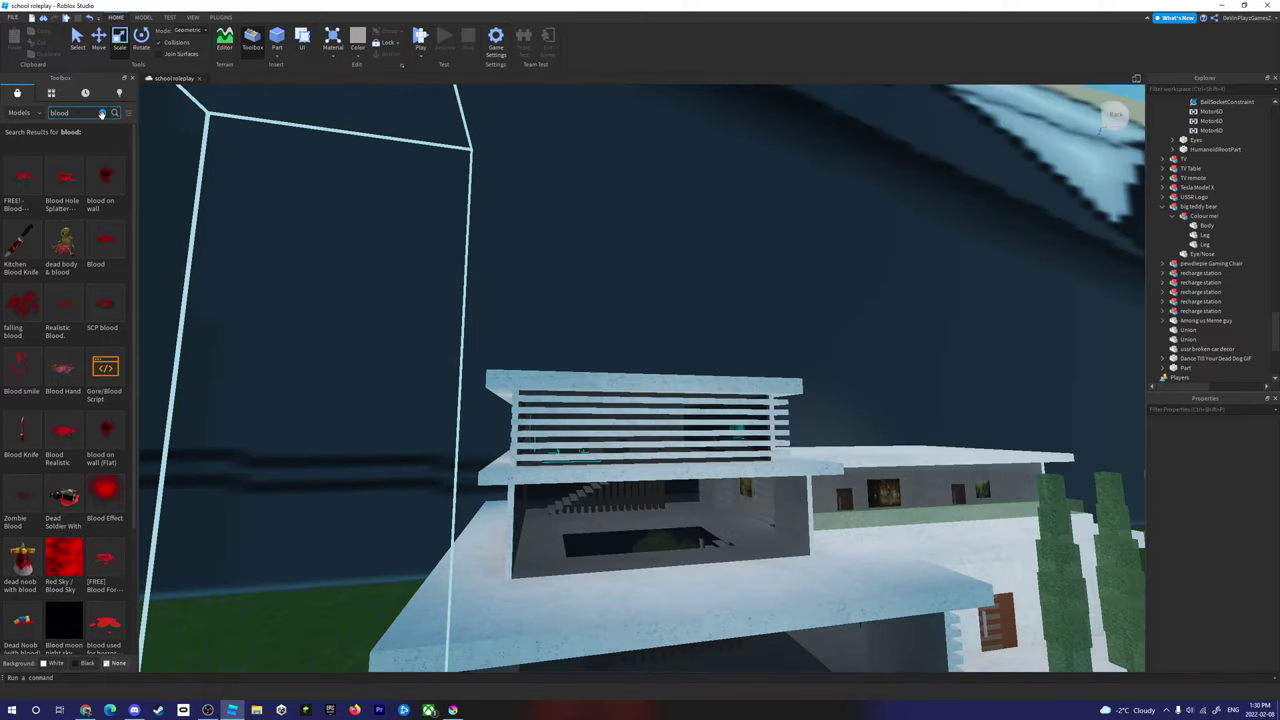
left_click(101, 113)
key("w")
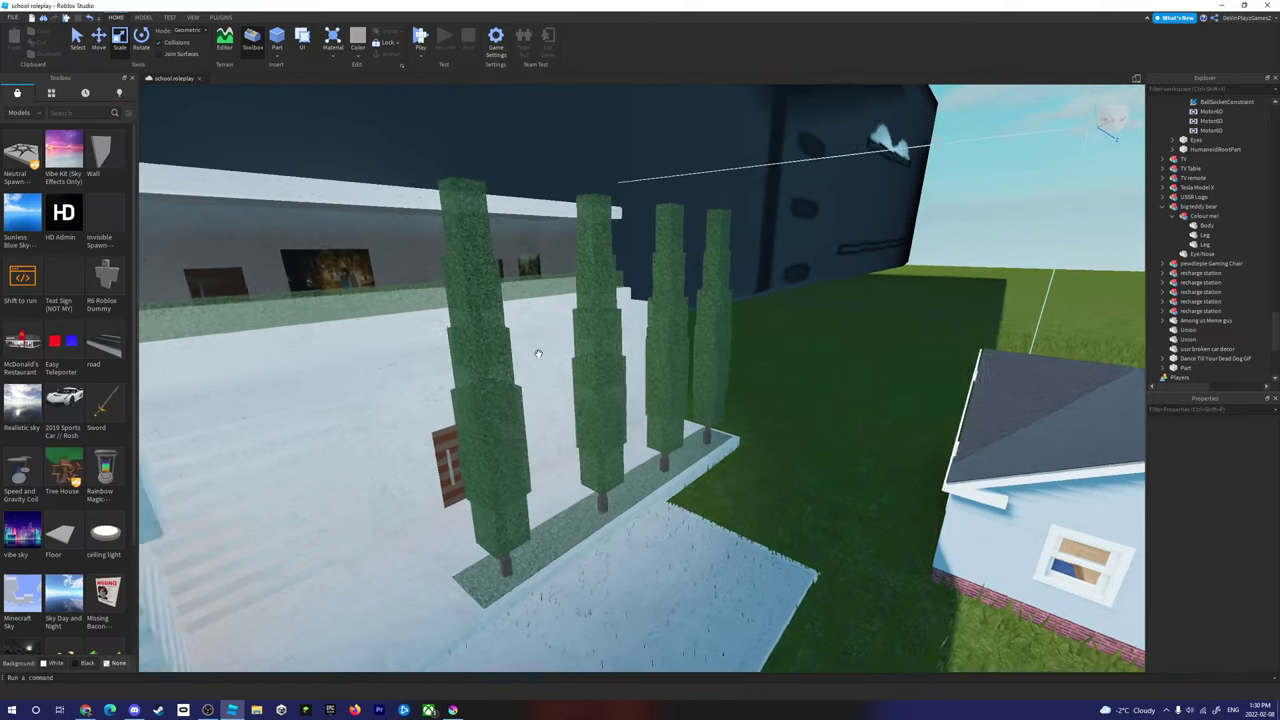
Step: Delete the Roblox Logo decal from the wall TV in the light-blue house's living room
key("w")
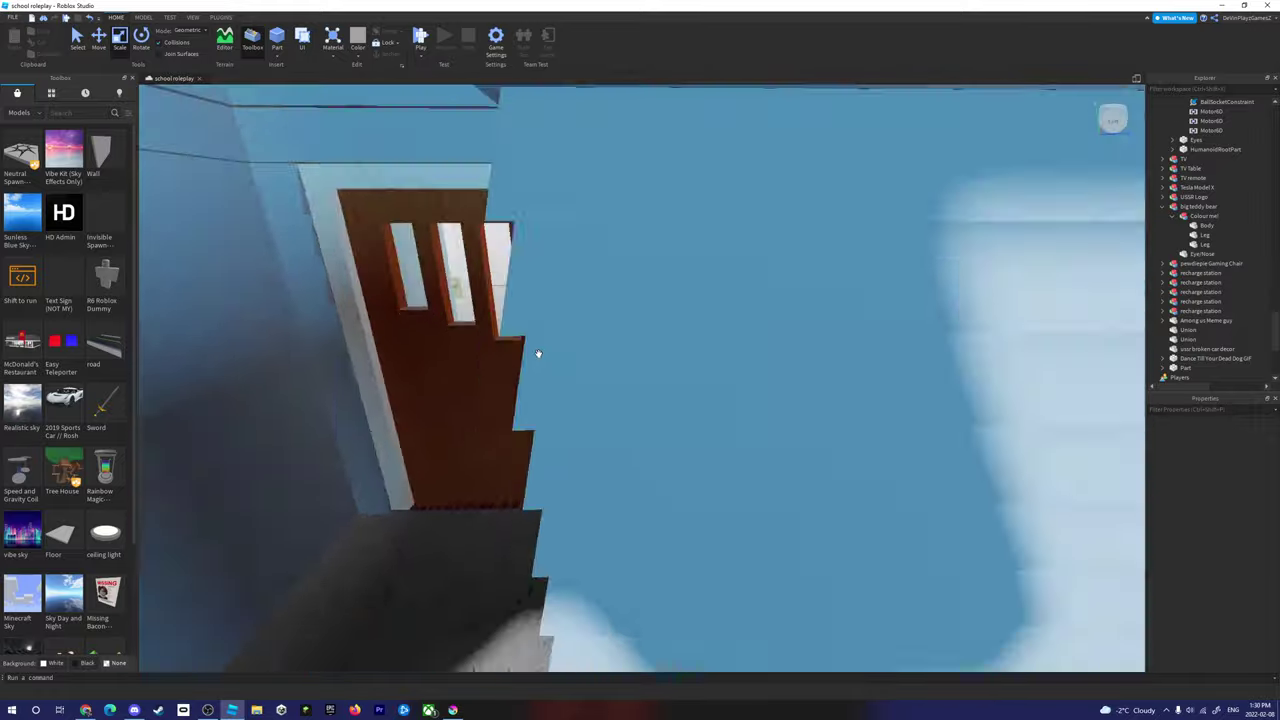
key("w")
right_click_drag(537, 353, 570, 330)
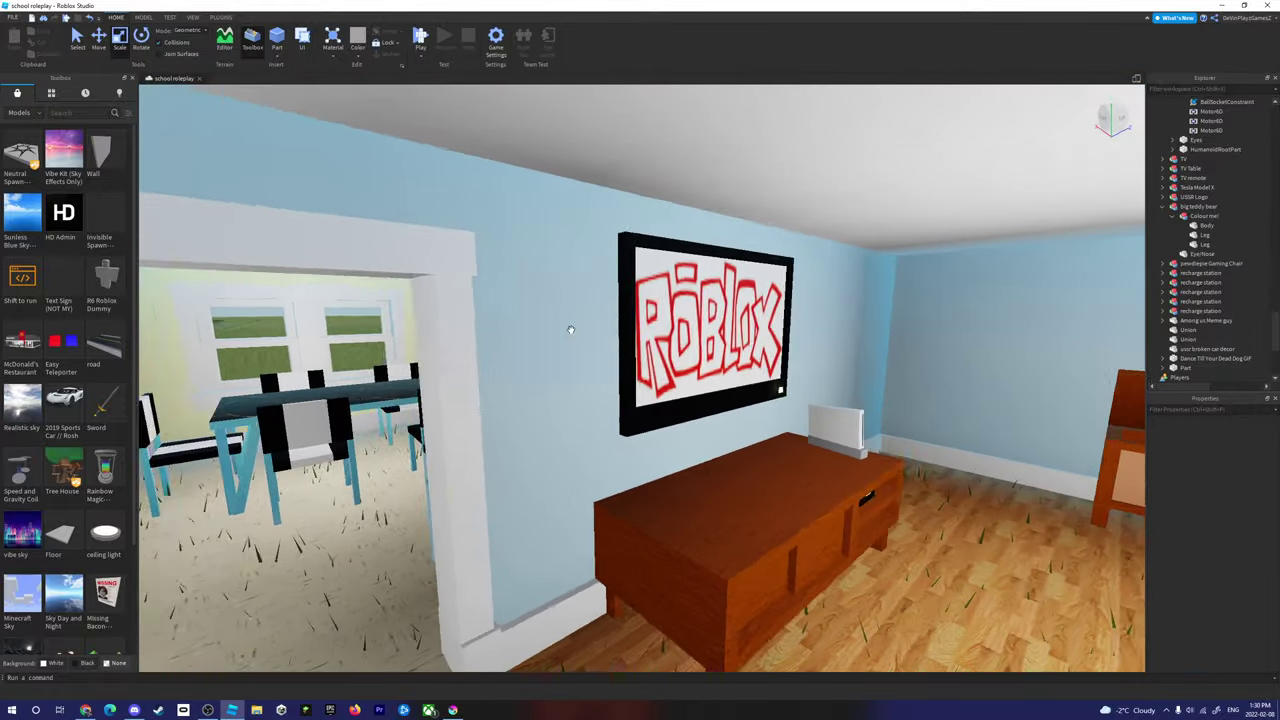
key("d")
left_click(604, 287)
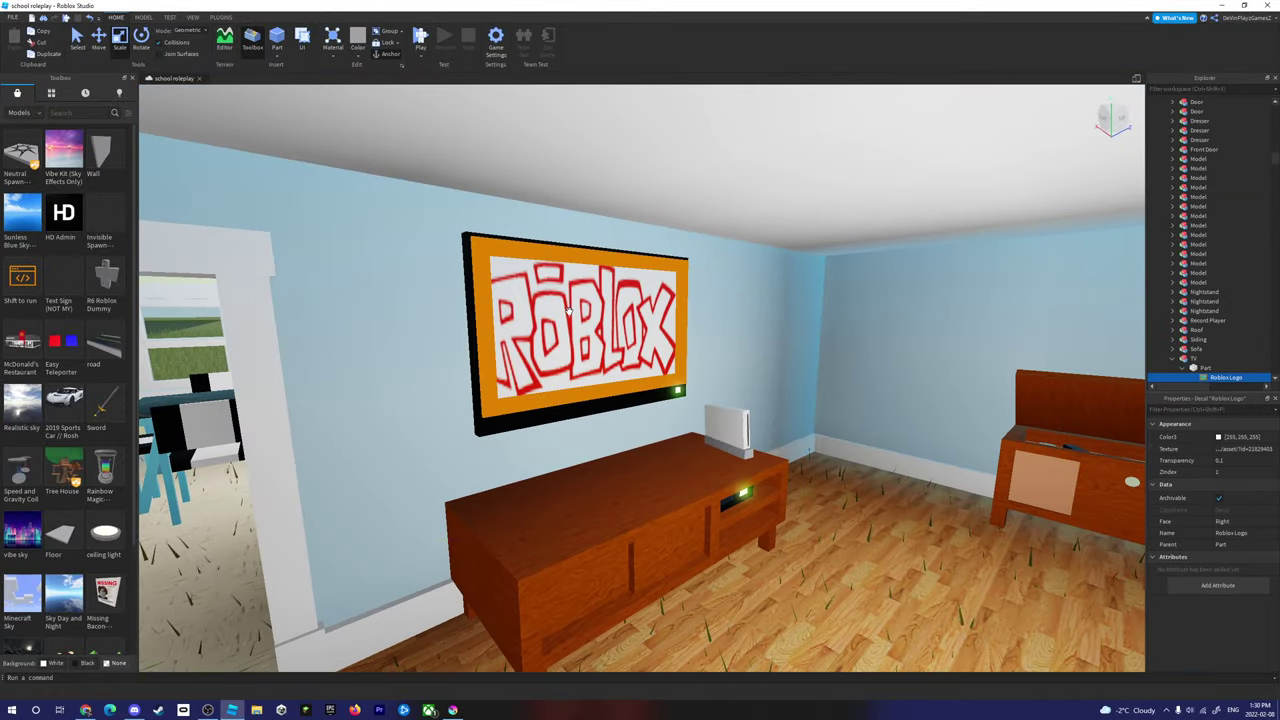
key("w")
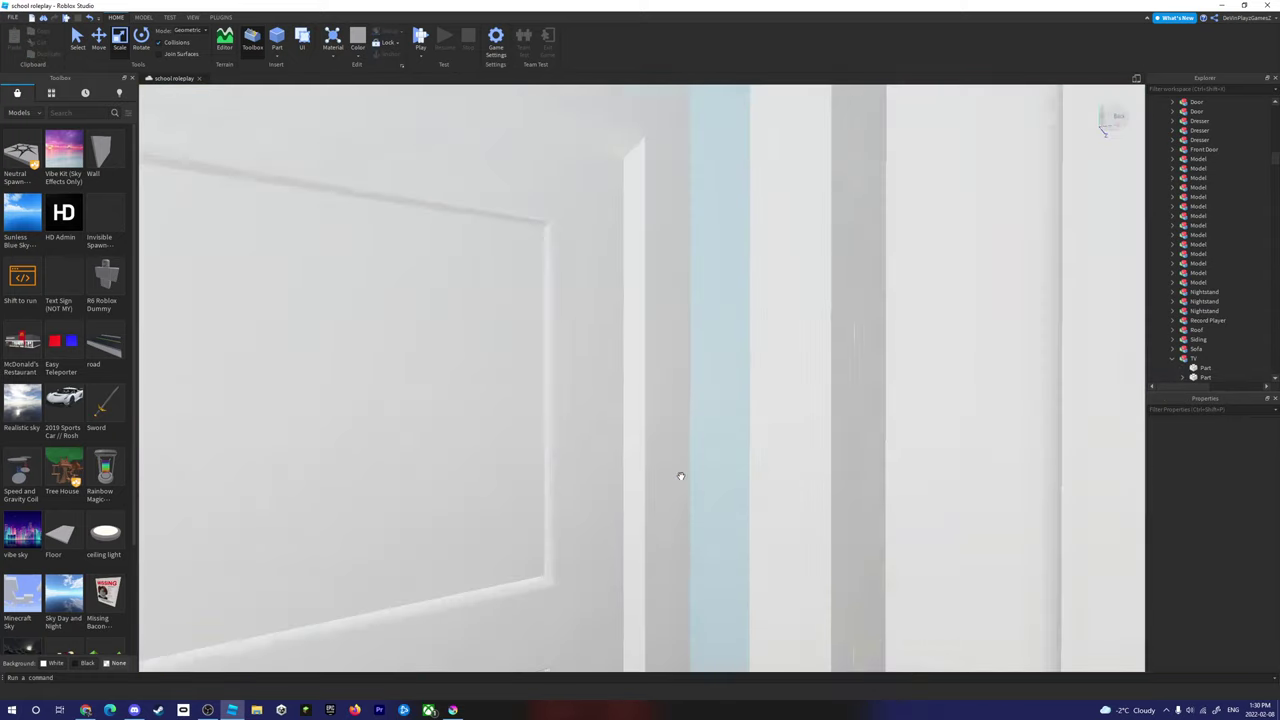
Step: Look through the light-blue house's green bedroom and survey the house, school and log houses from above
key("w")
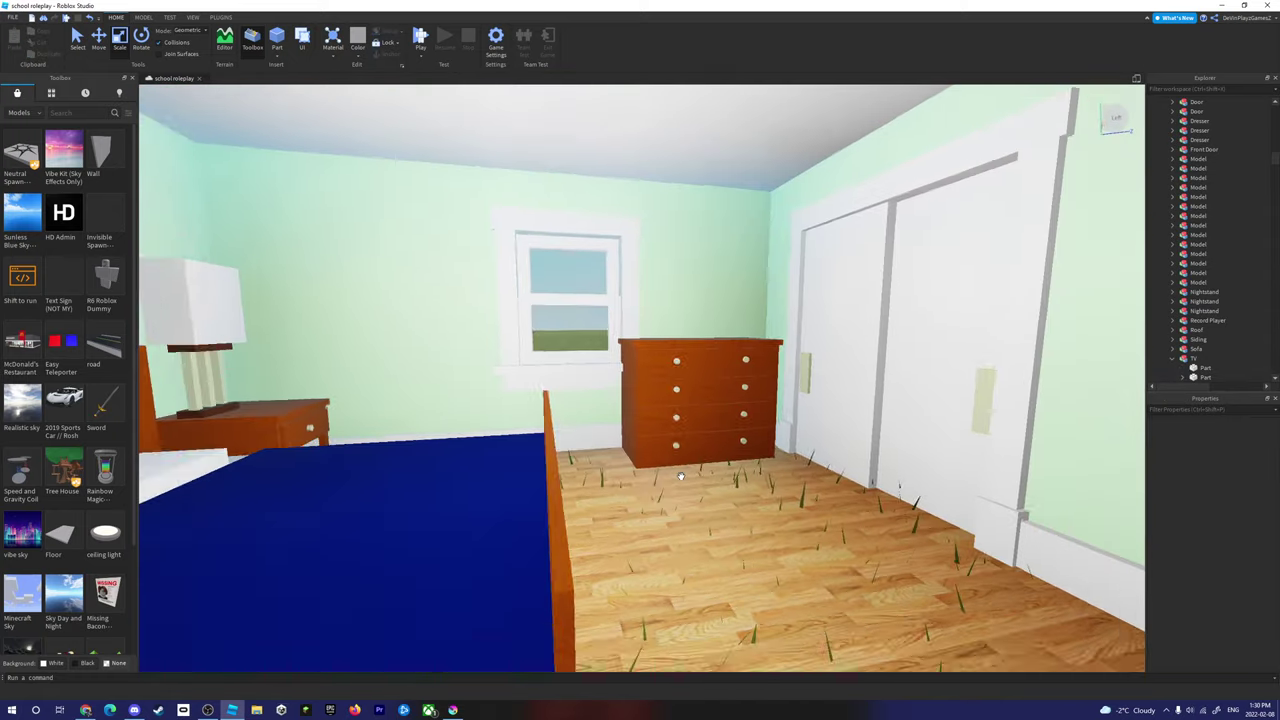
key("w")
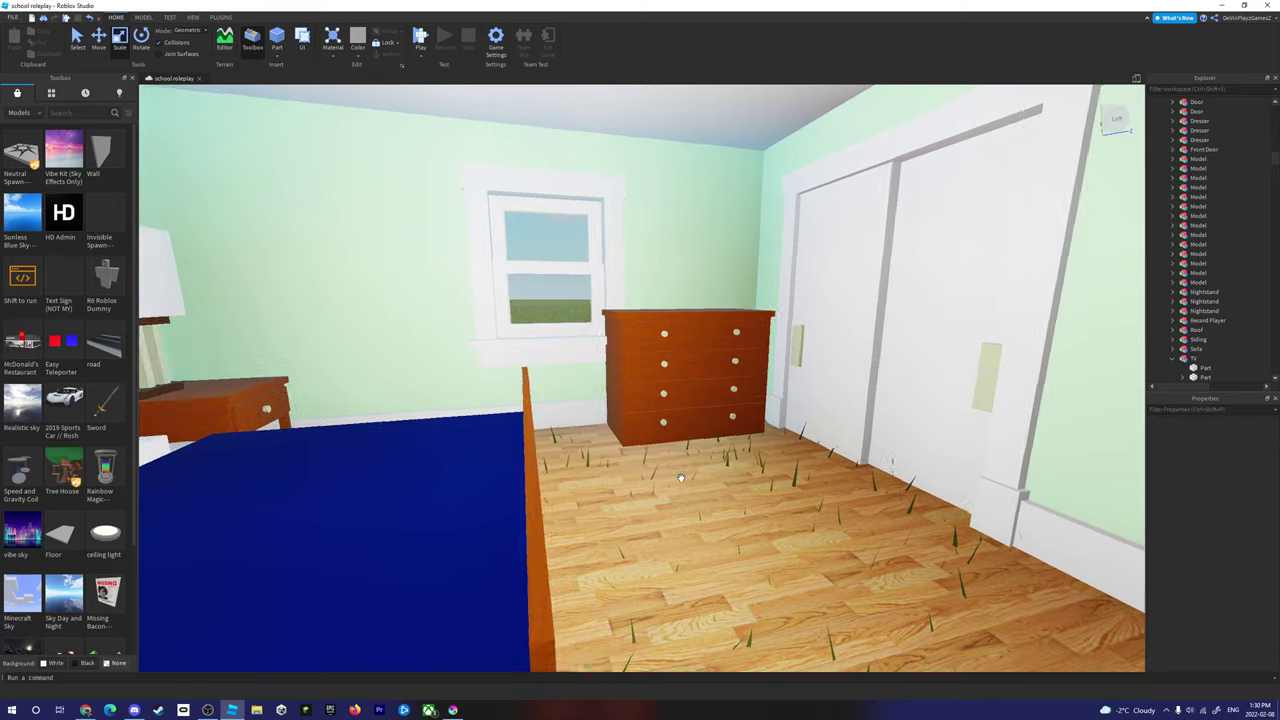
mouse_move(680, 478)
right_mouse_down()
mouse_move(703, 486)
mouse_move(680, 480)
mouse_move(686, 494)
mouse_move(682, 482)
right_mouse_up()
key("w")
key("w")
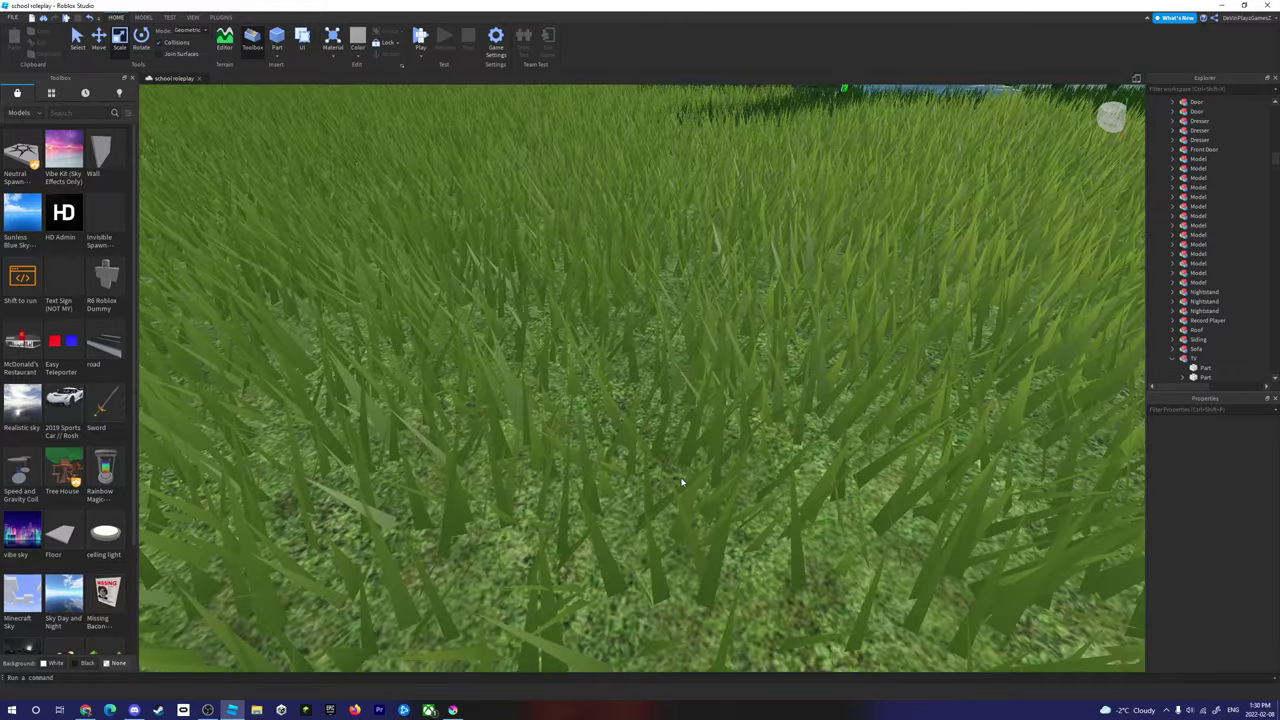
key("e")
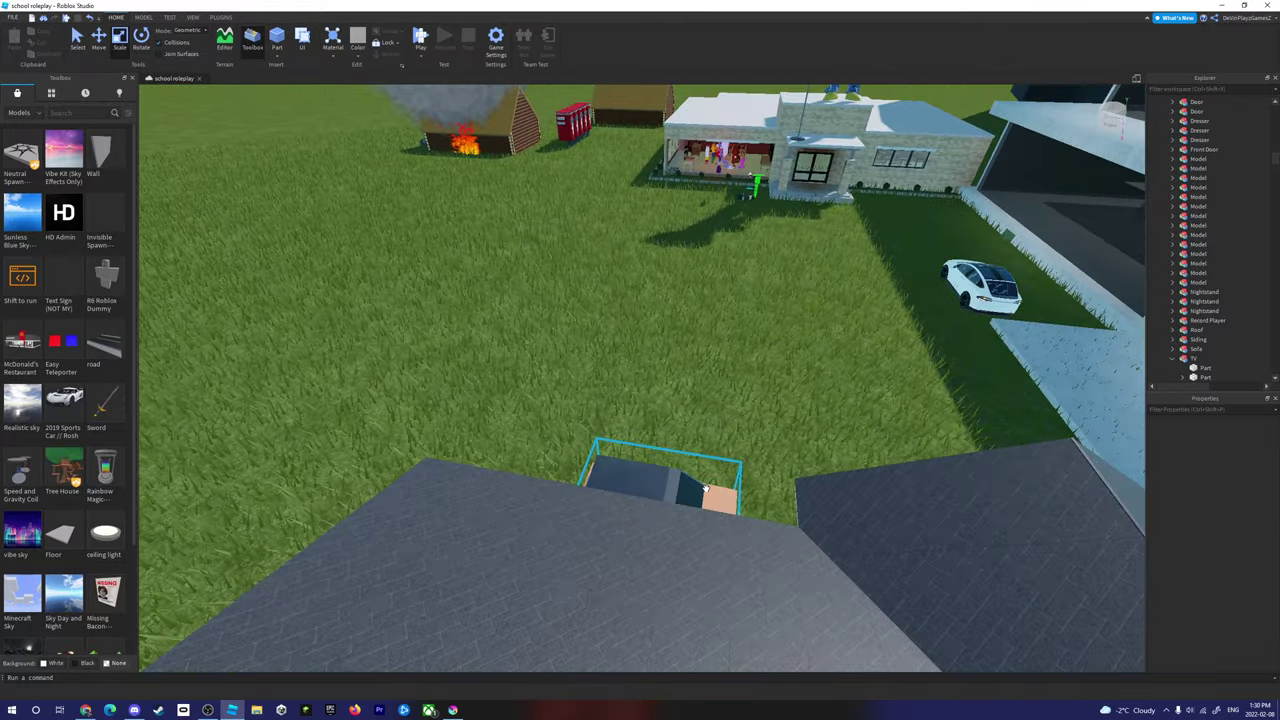
key("e")
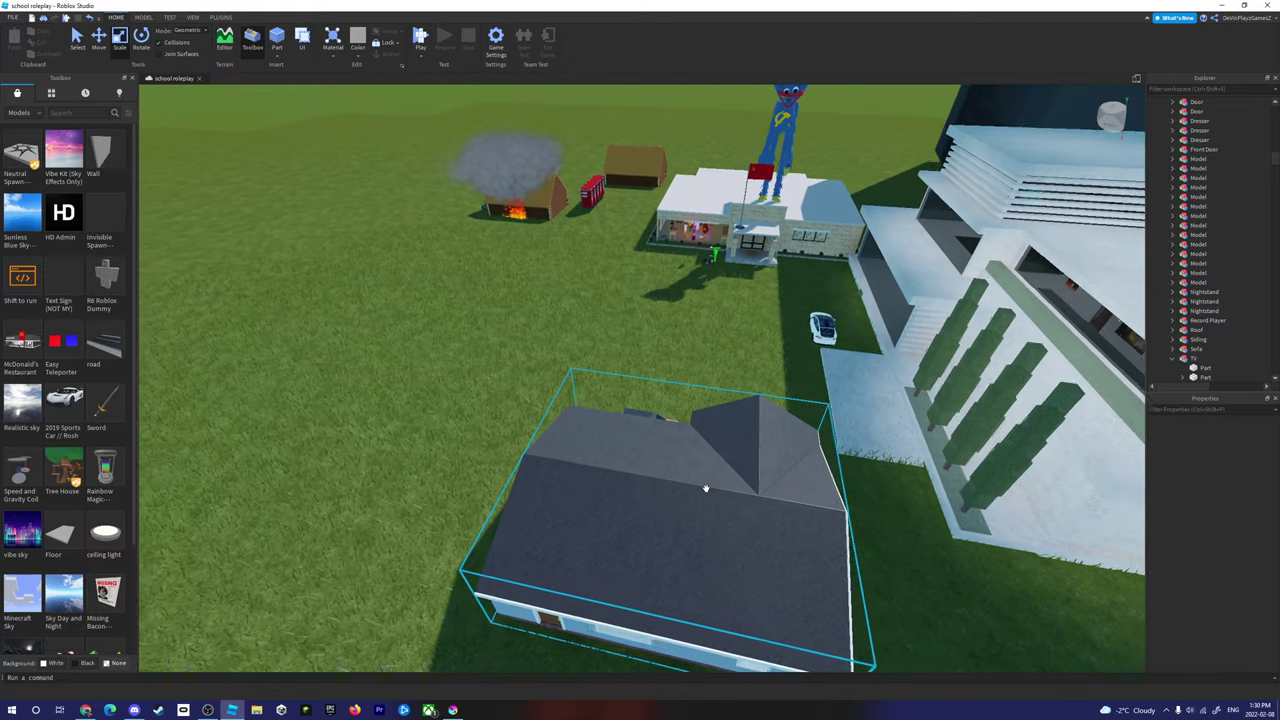
key("q")
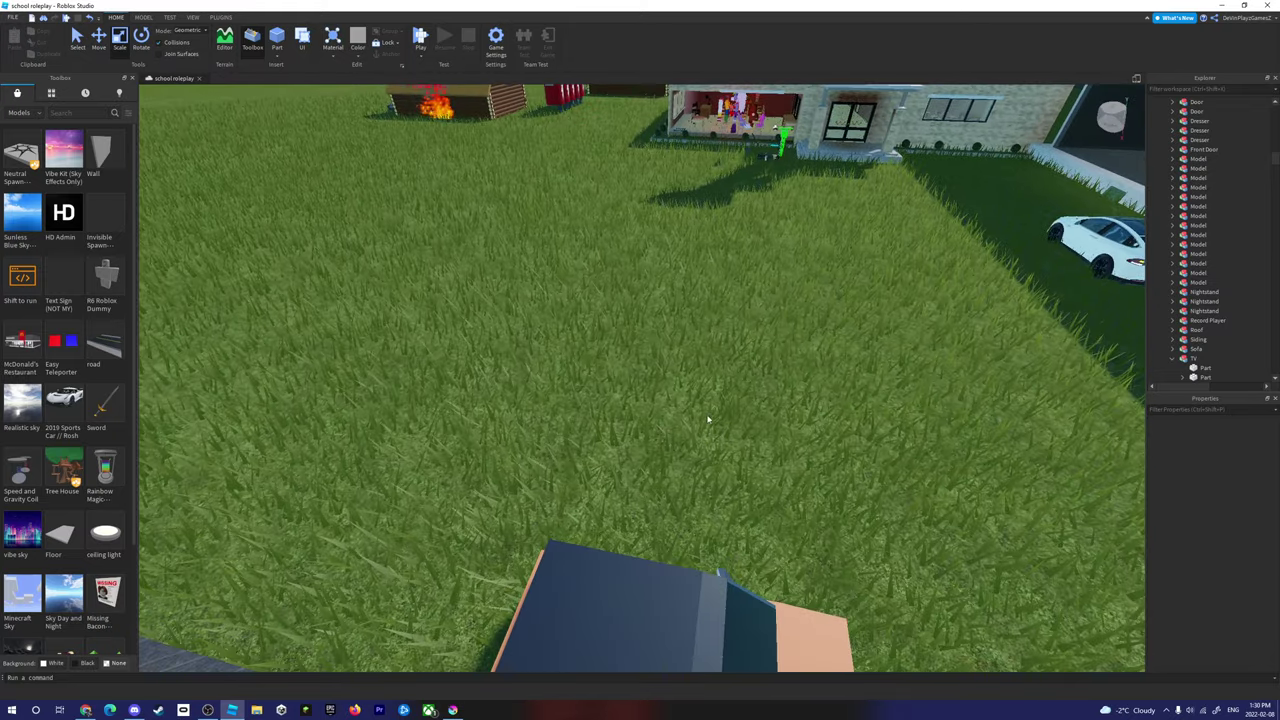